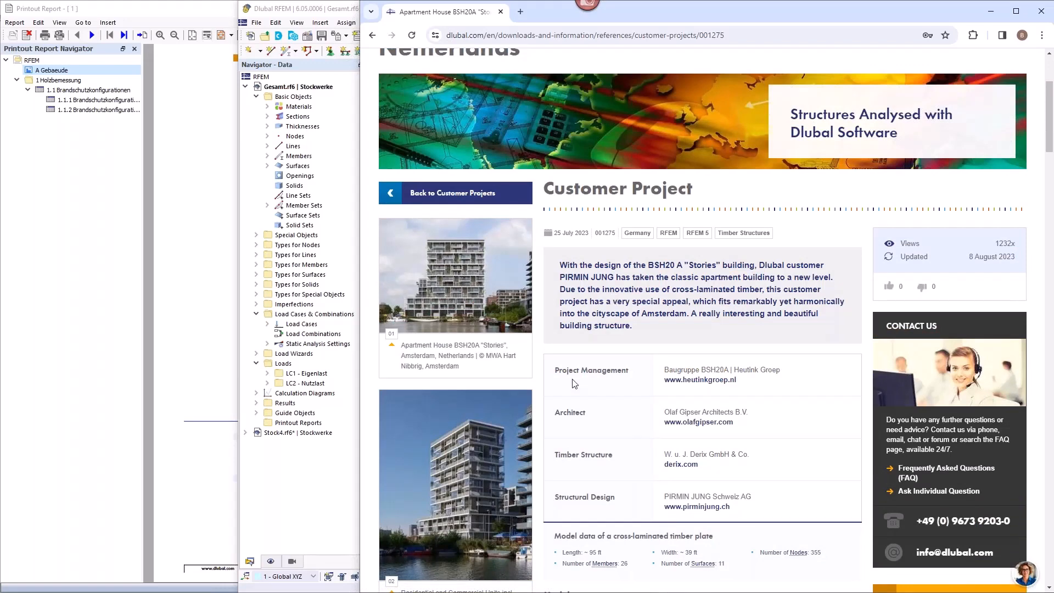
- Open the enlarged photo of the residential and commercial tower beside the waterfront on the customer project page
scroll(575, 383, down, 3)
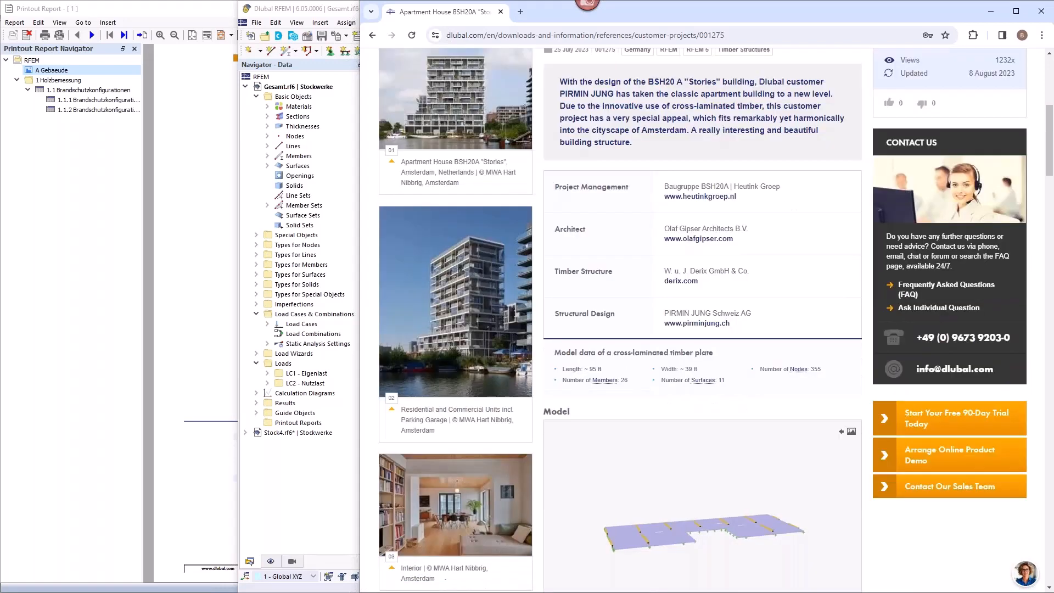
click(468, 307)
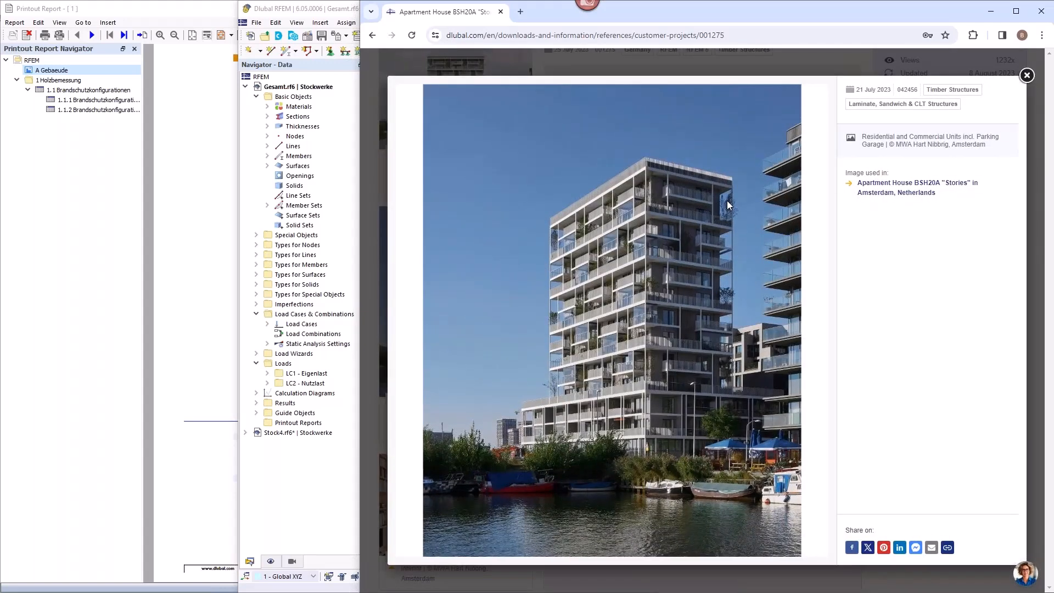
key(alt+Tab)
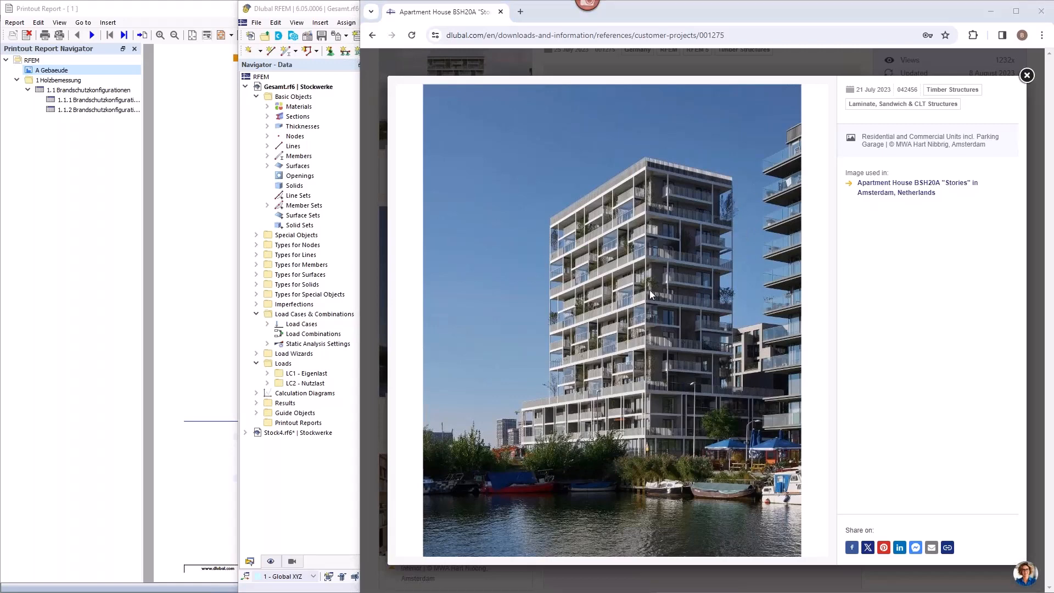
- Capture the enlarged photo into Snagit Editor and circle the building's lower storeys freehand in red
key(Print)
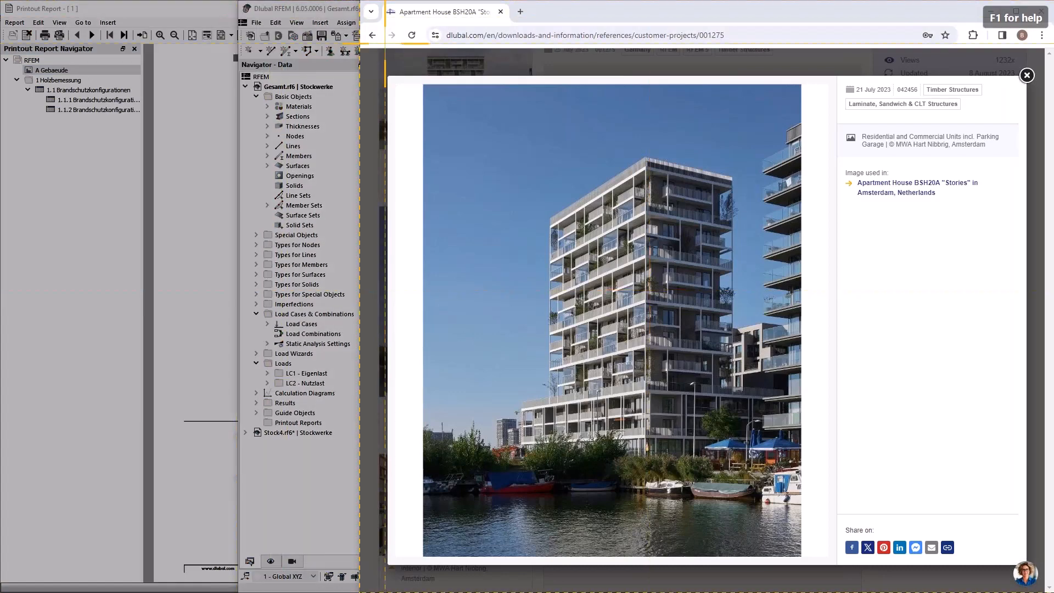
drag(364, 48, 882, 551)
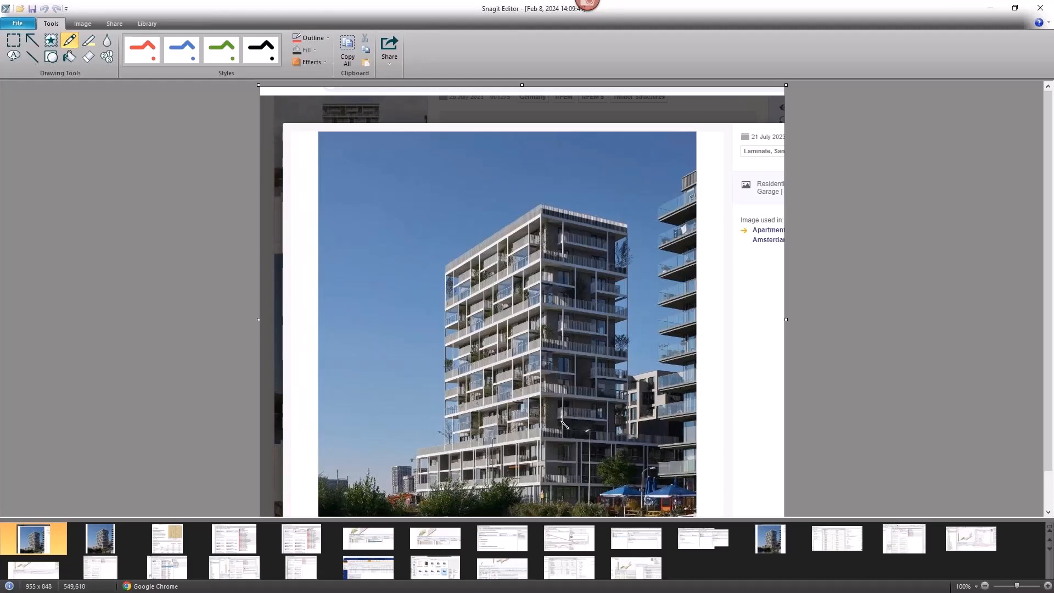
mouse_move(561, 423)
mouse_down()
mouse_move(385, 429)
mouse_move(392, 469)
mouse_move(659, 478)
mouse_move(637, 432)
mouse_move(563, 430)
mouse_up()
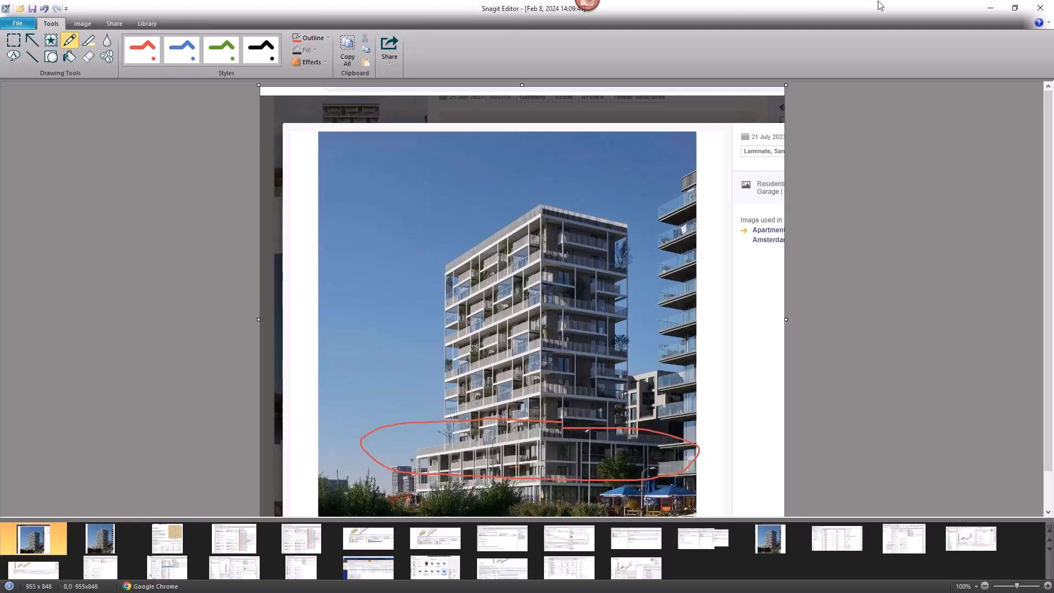
click(992, 9)
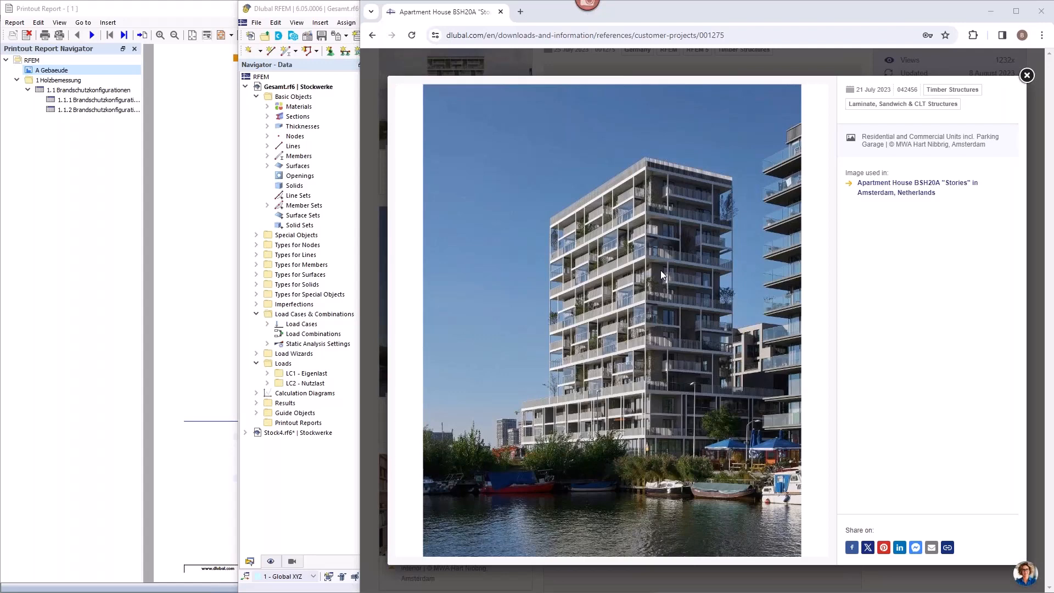
- Switch to RFEM and examine the Gesamt.rf6 building loads in LC1 Eigenlast and LC2 Nutzlast
click(341, 11)
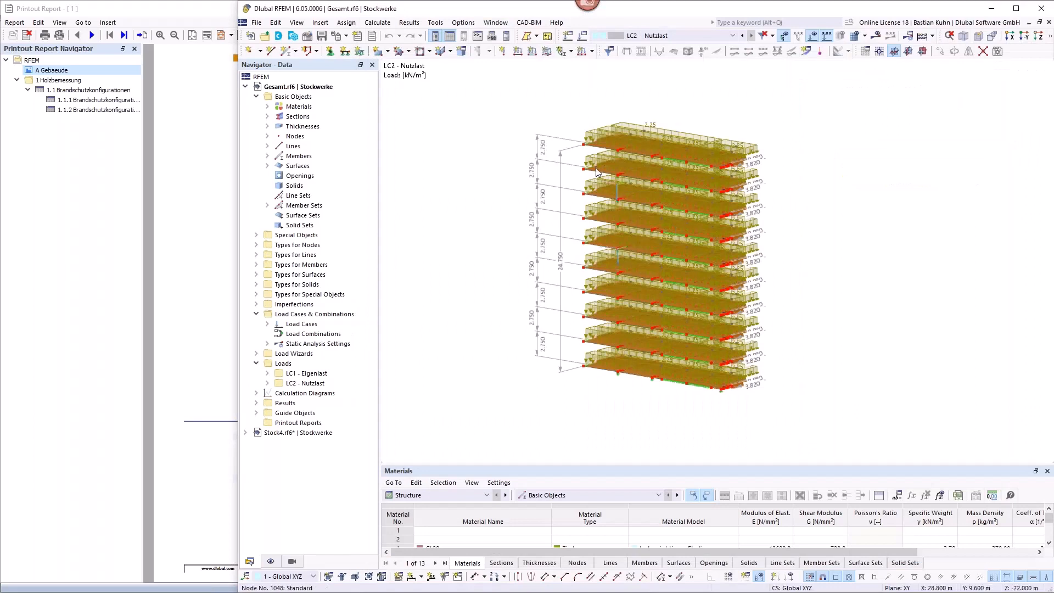
mouse_move(627, 238)
click(709, 36)
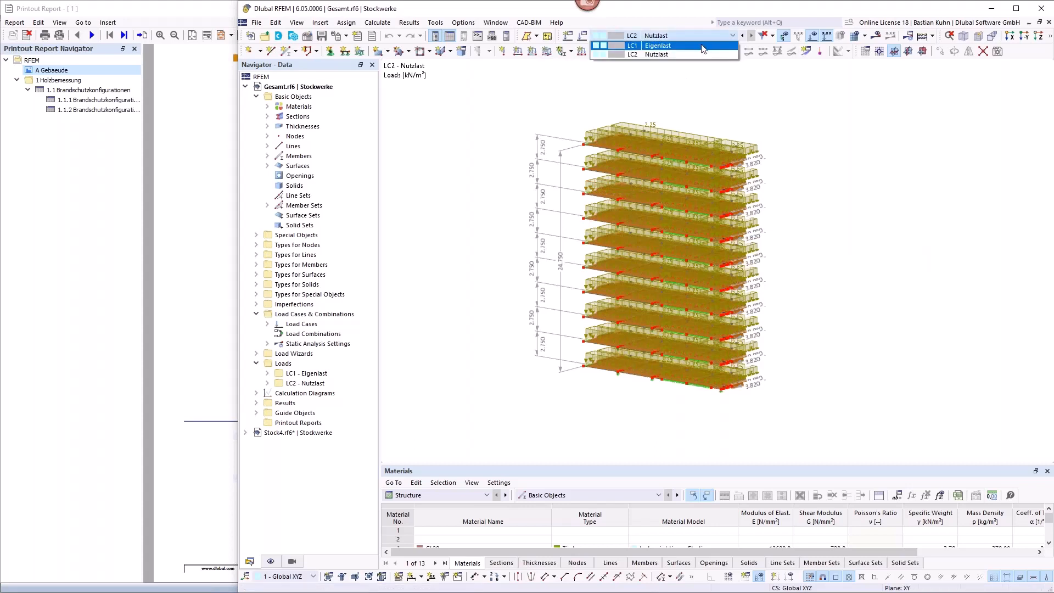
click(659, 44)
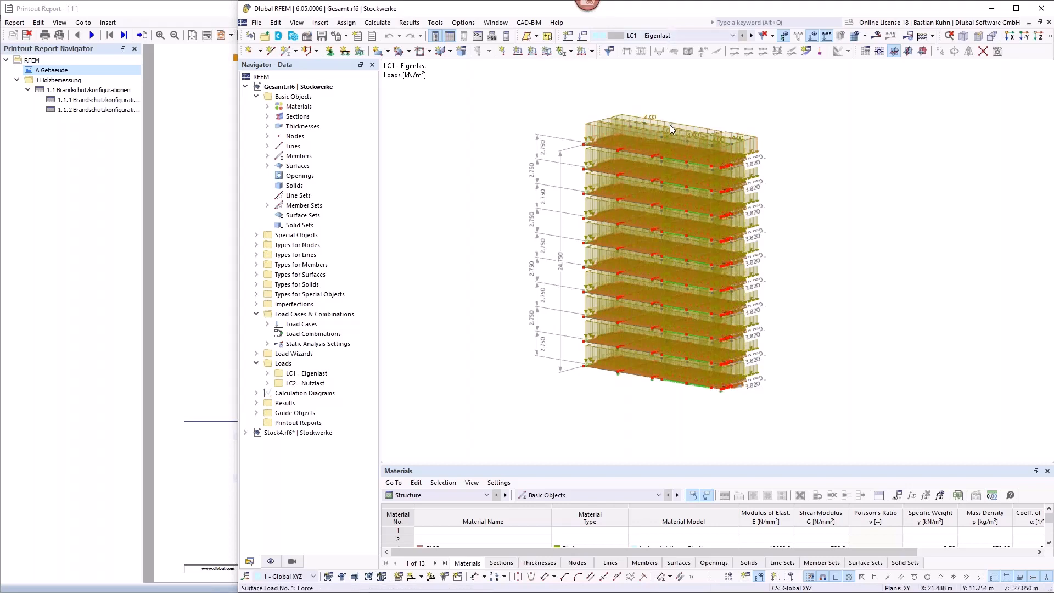
click(752, 35)
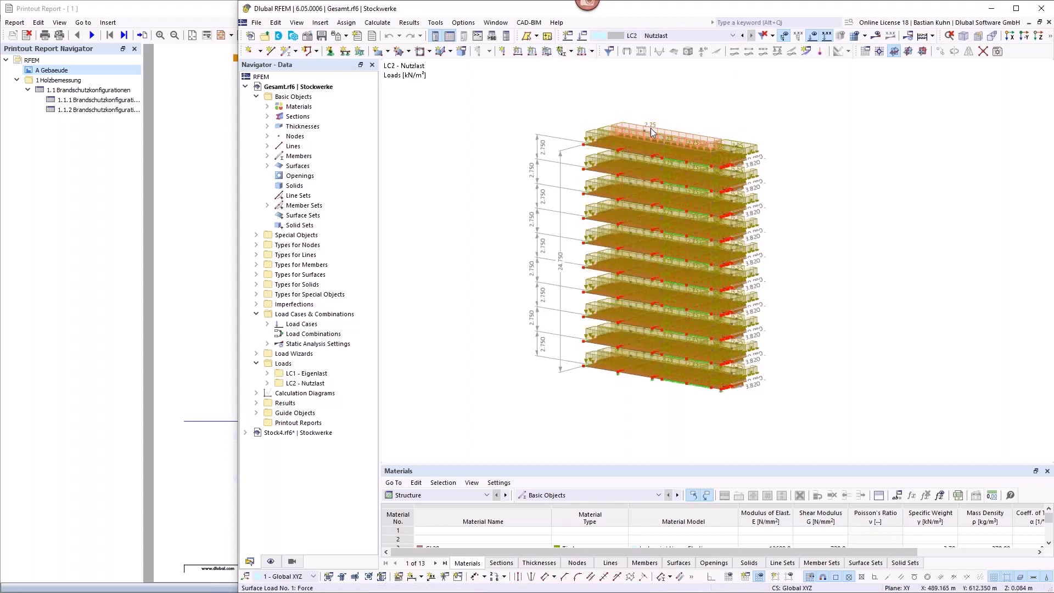
scroll(654, 181, down, 1)
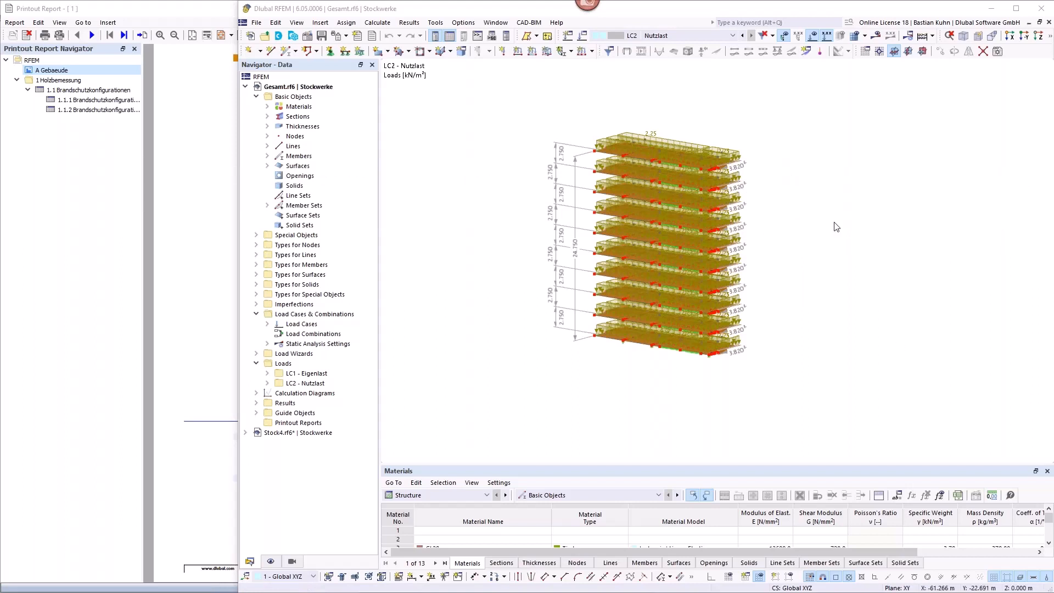
- Switch to the Stock4.rf6 model and hide its load display
click(496, 23)
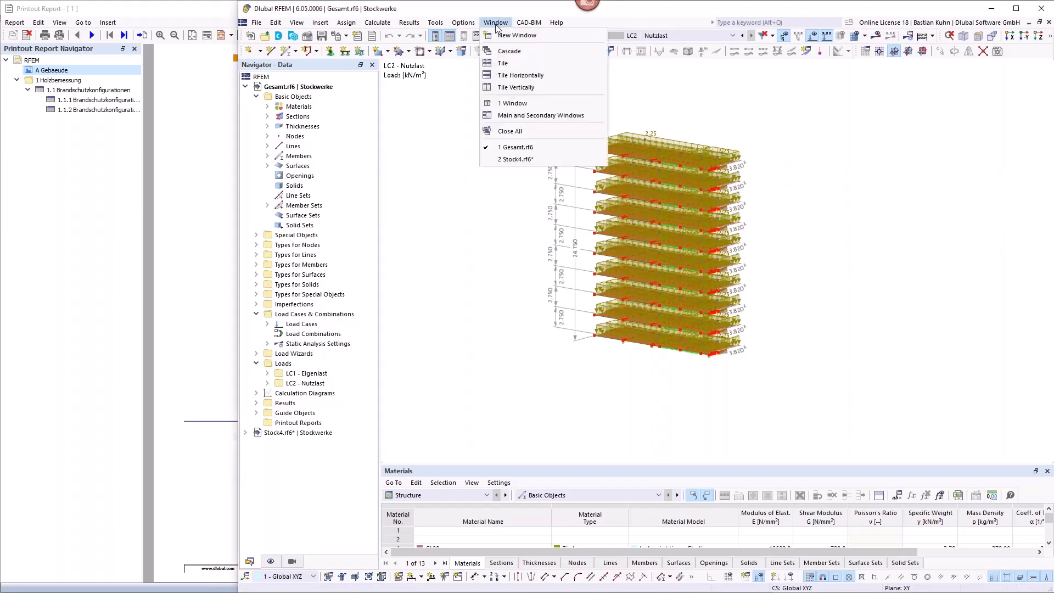
click(503, 163)
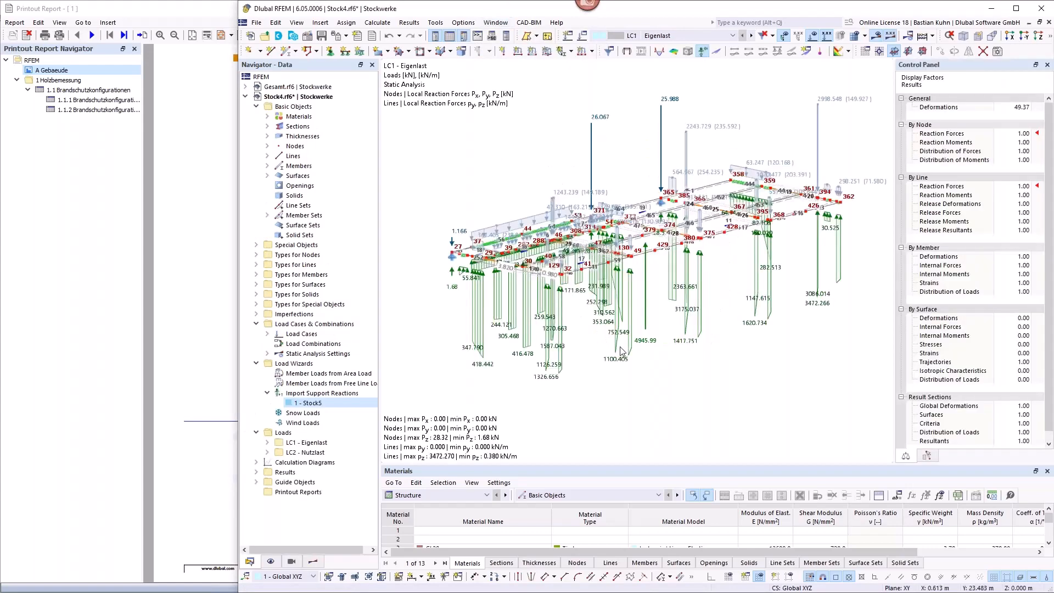
click(774, 35)
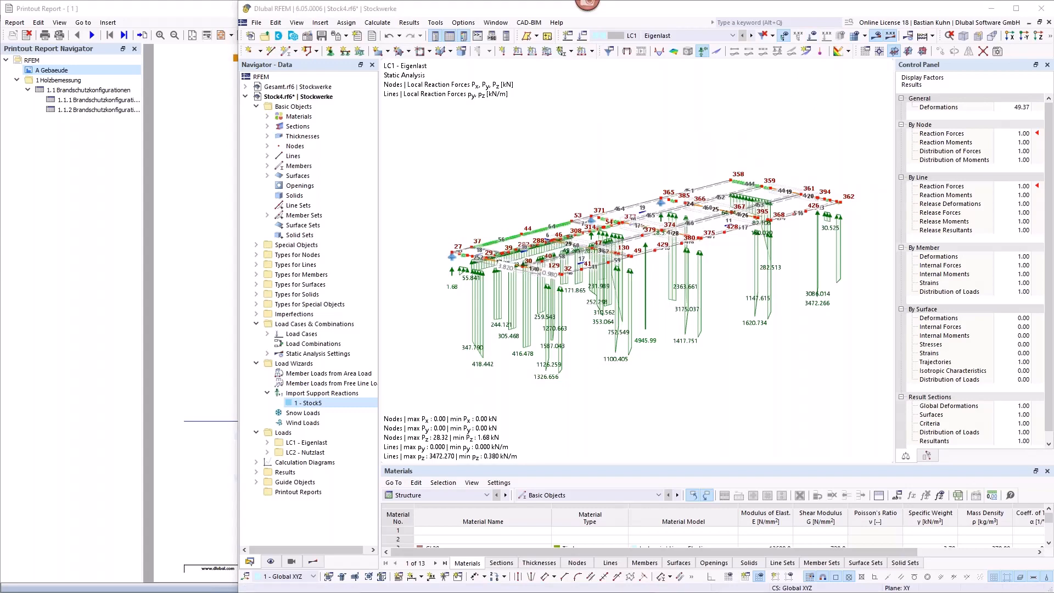
- Open the Stockwerke folder in the file explorer, preview storey files Stock4.rf6 to Stock7.rf6, and return to RFEM
drag(1053, 195, 376, 79)
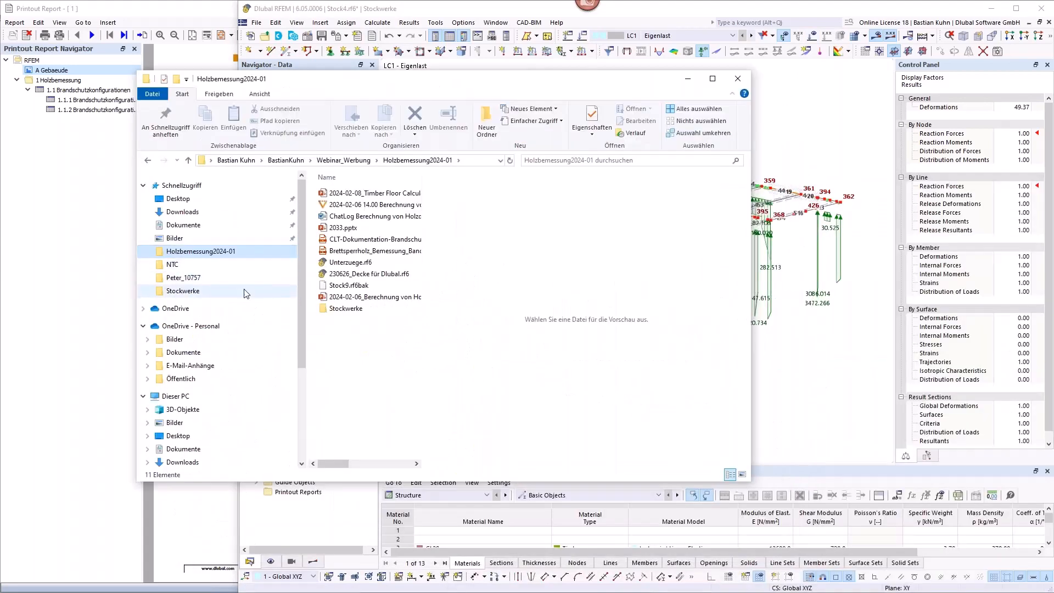
double_click(338, 309)
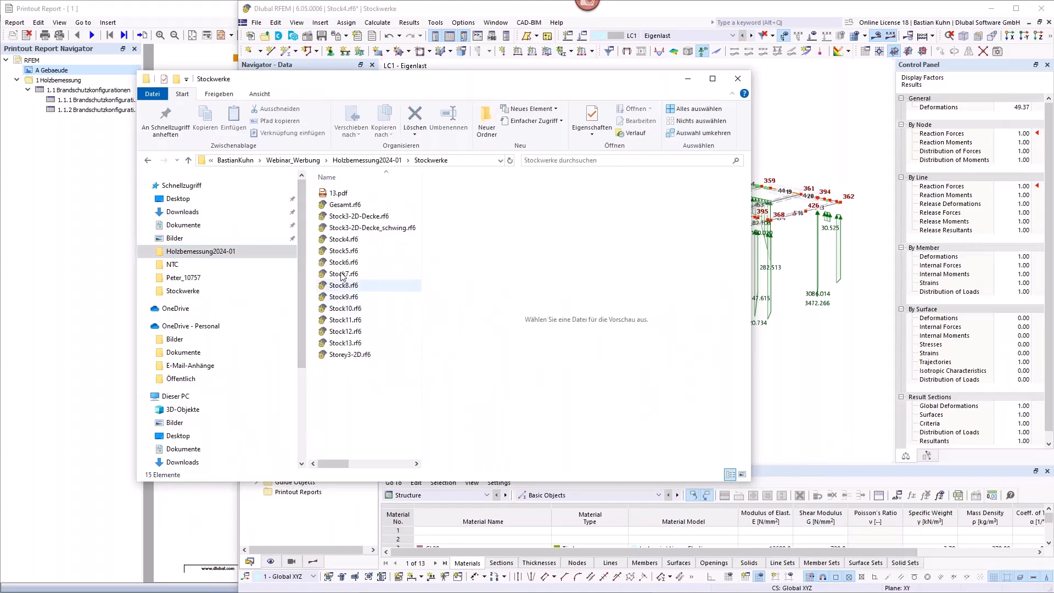
click(346, 240)
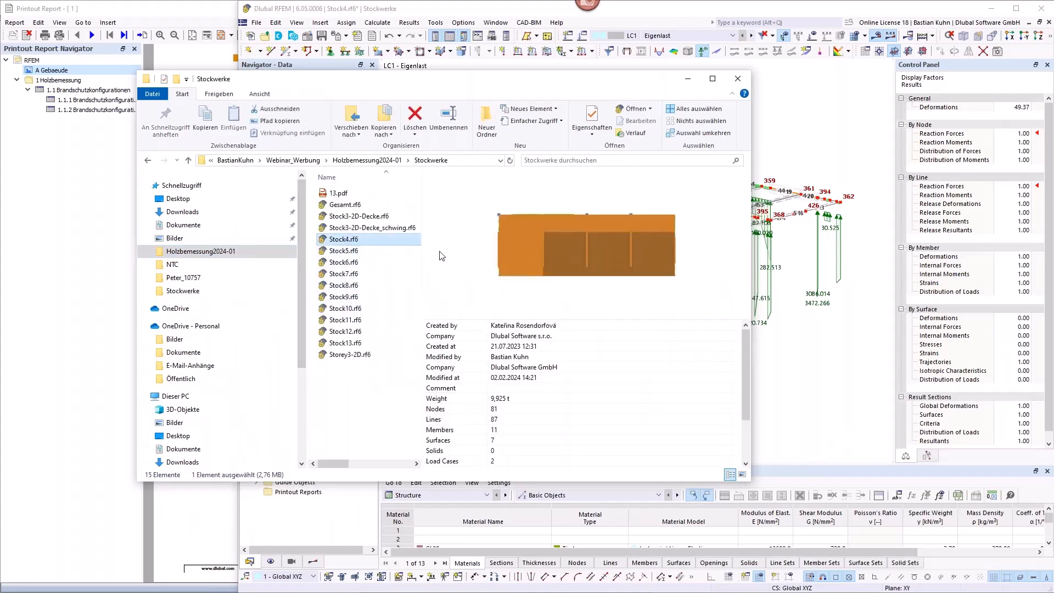
click(358, 251)
click(356, 263)
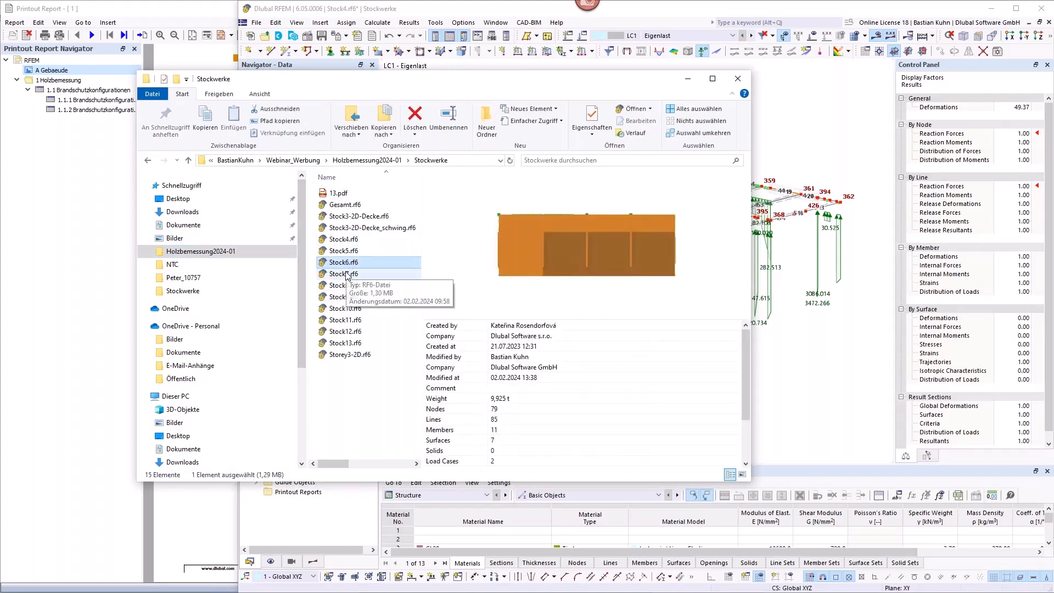
click(346, 275)
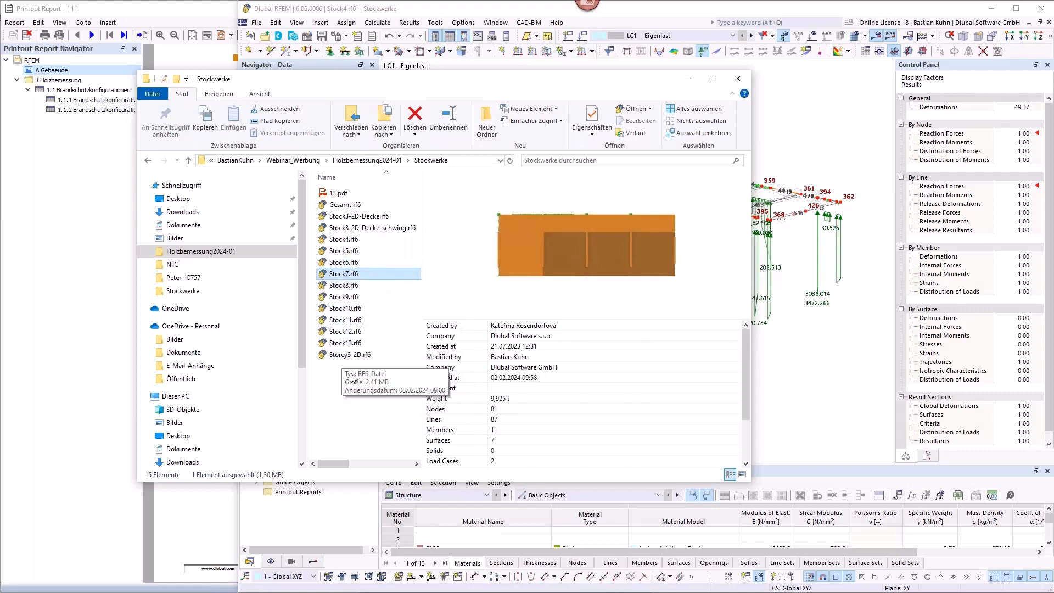
click(839, 11)
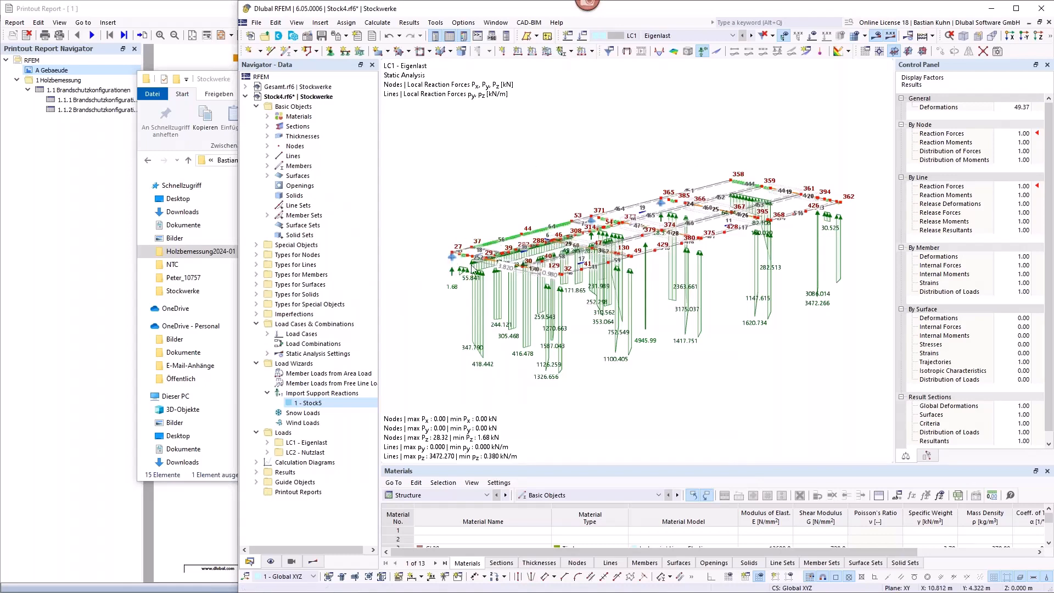
- Open the Stock5 support reactions import for editing and preview the connected Stock5.rf6 file in the file explorer
click(300, 395)
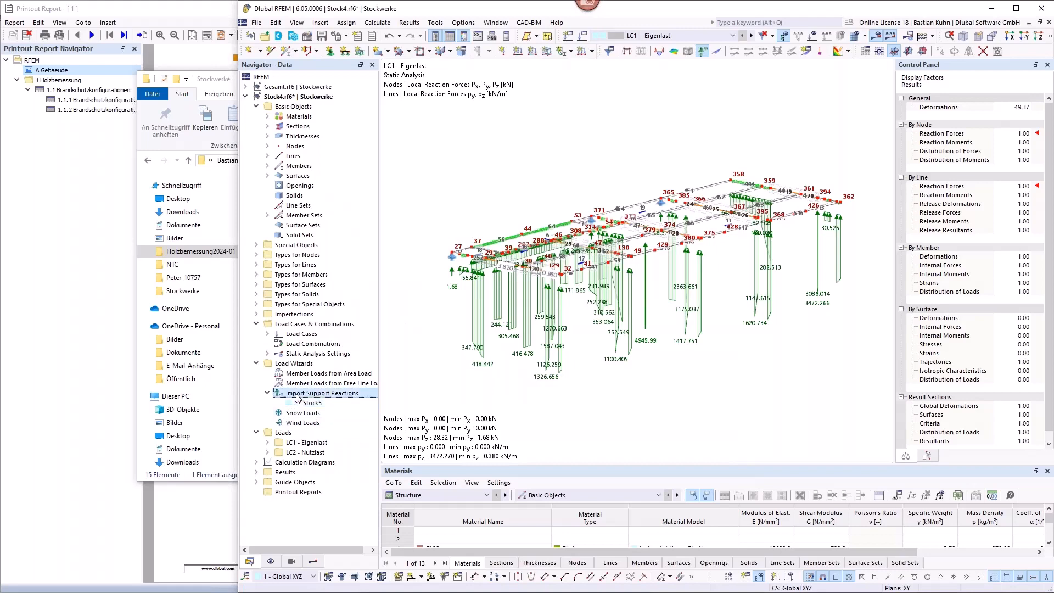
double_click(308, 403)
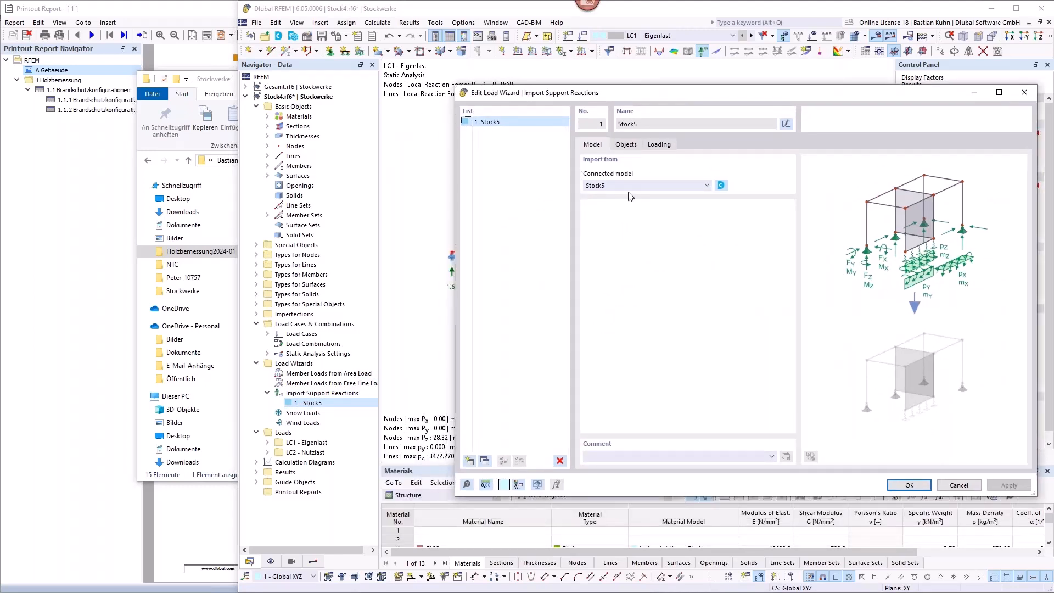
click(213, 81)
drag(213, 80, 87, 52)
click(250, 222)
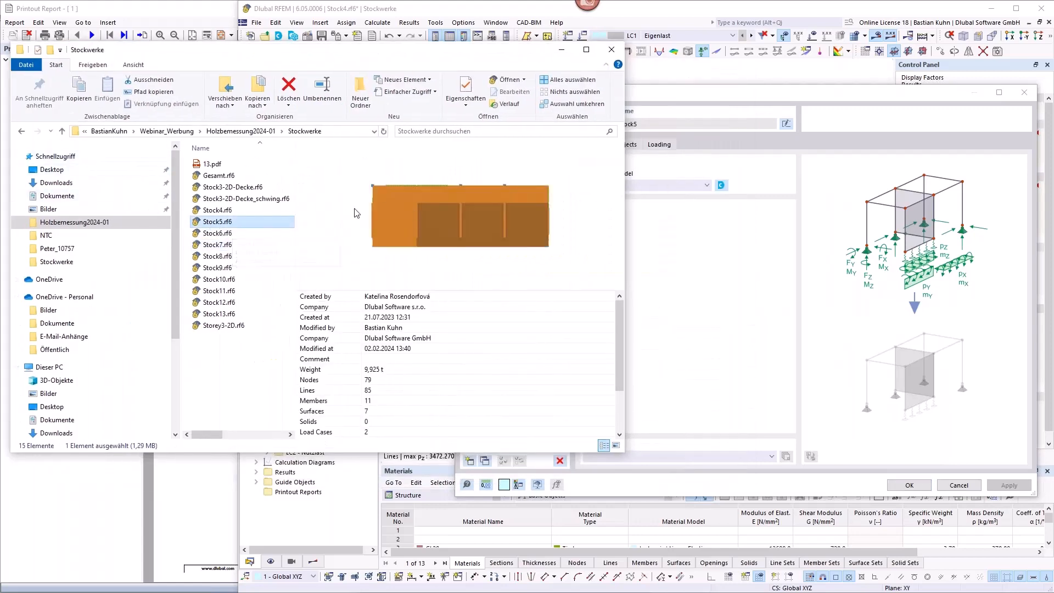
- Review the object and loading assignments of the Stock5 support reactions import, and close it without changes
click(745, 93)
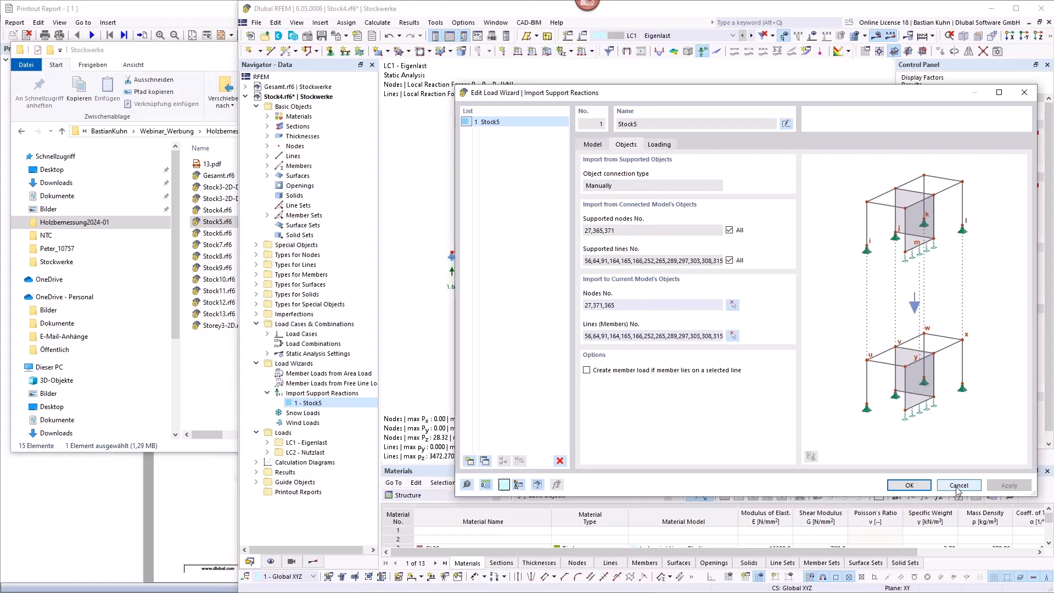
click(670, 147)
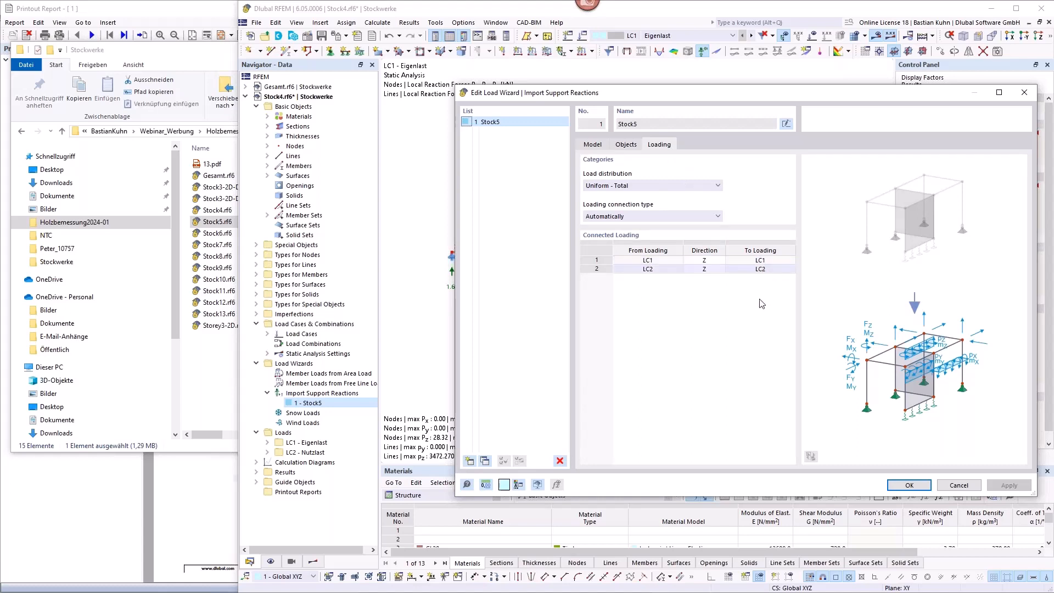
click(952, 485)
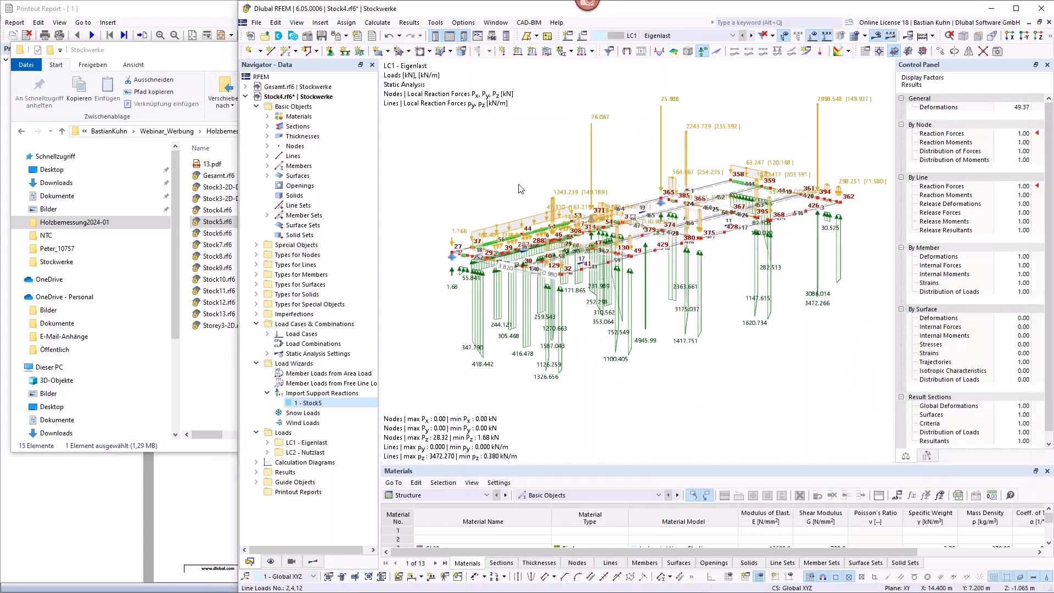
- Display Stock4's surface loads for LC1 Eigenlast and LC2 Nutzlast, and hide the surface loads again
middle_drag(534, 188, 540, 179)
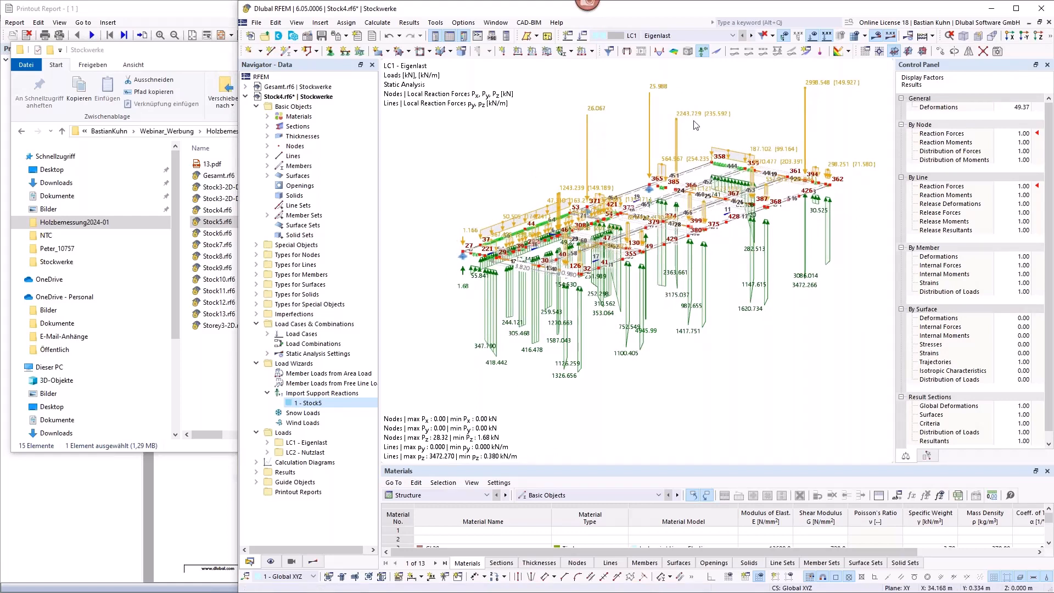
click(270, 561)
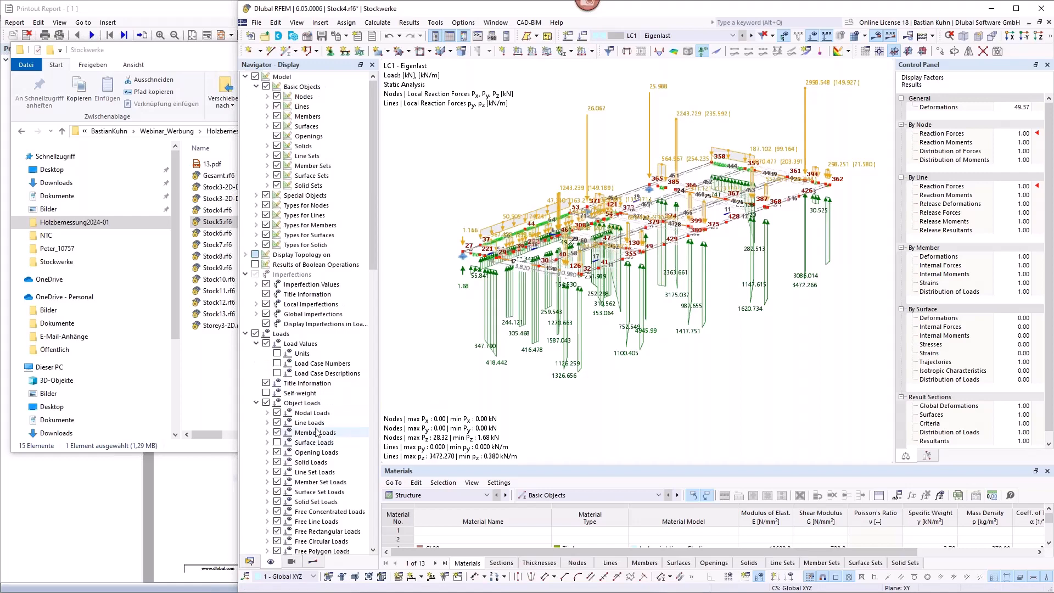
click(277, 443)
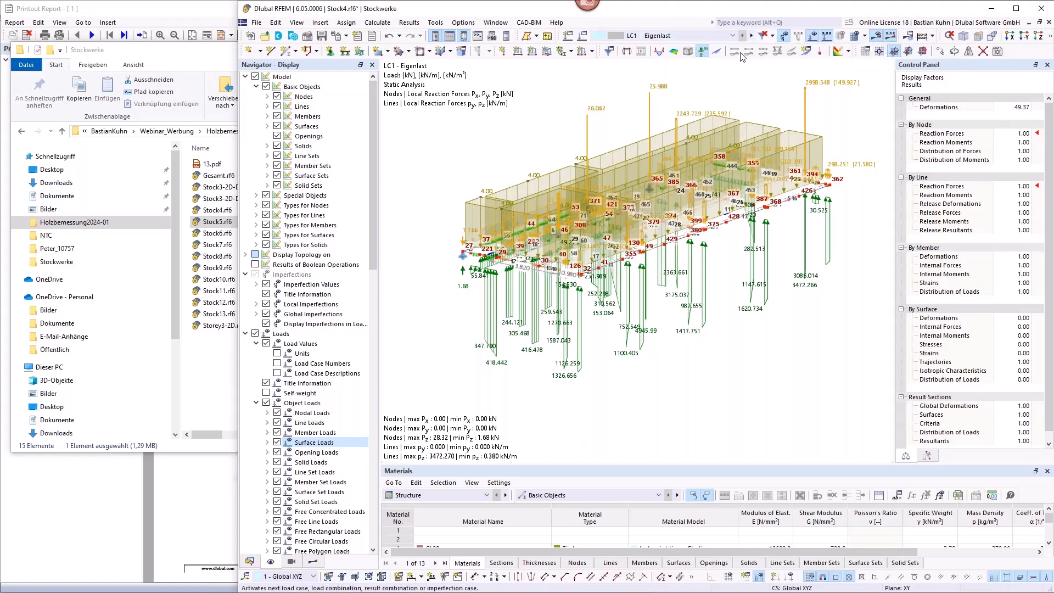
click(751, 36)
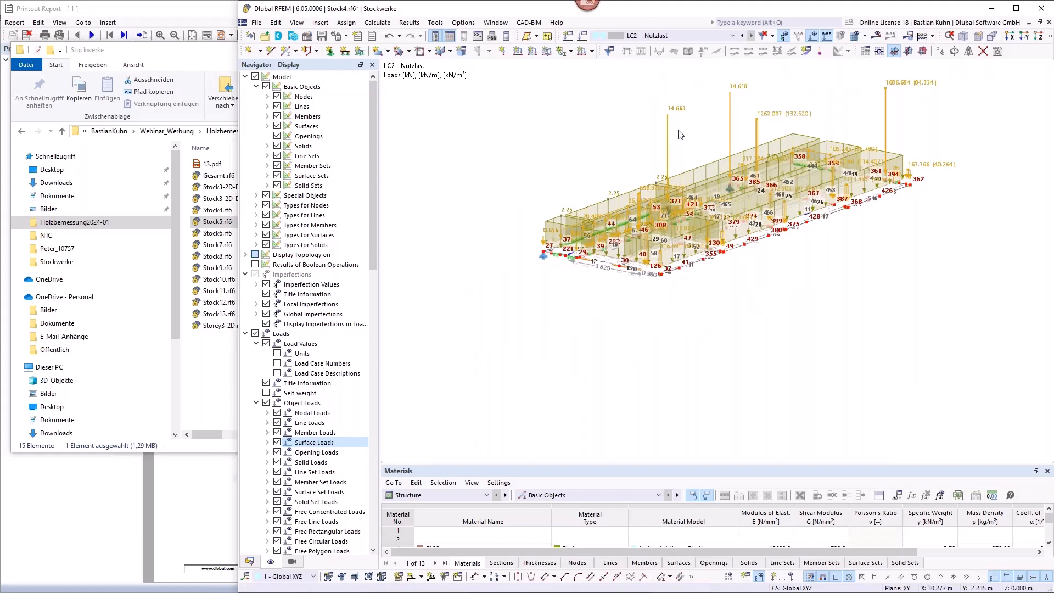
click(277, 443)
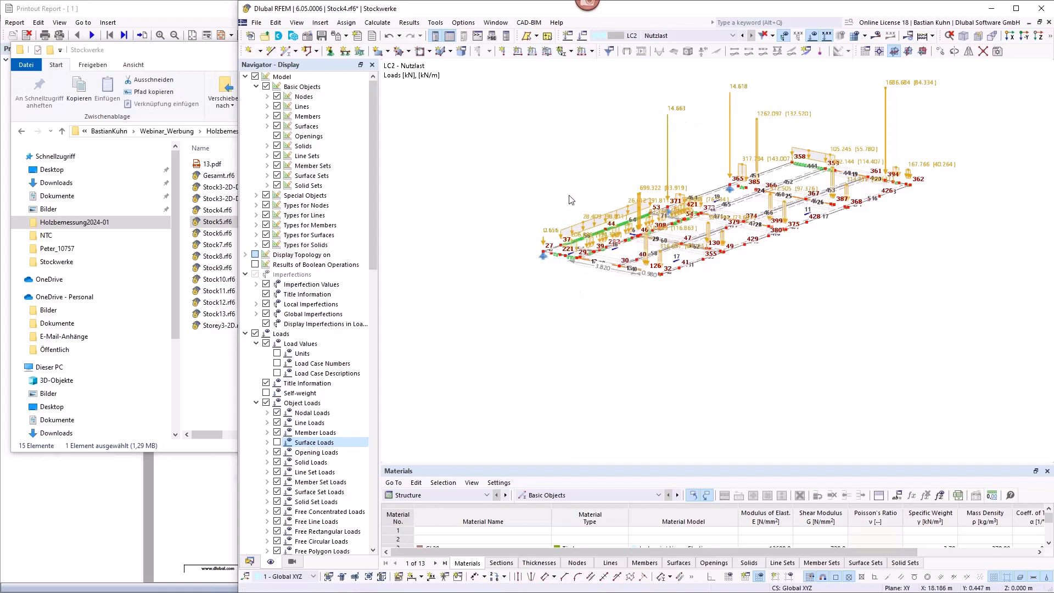
- Select the nodal support at node 365 in the Stock4 model
scroll(571, 200, up, 2)
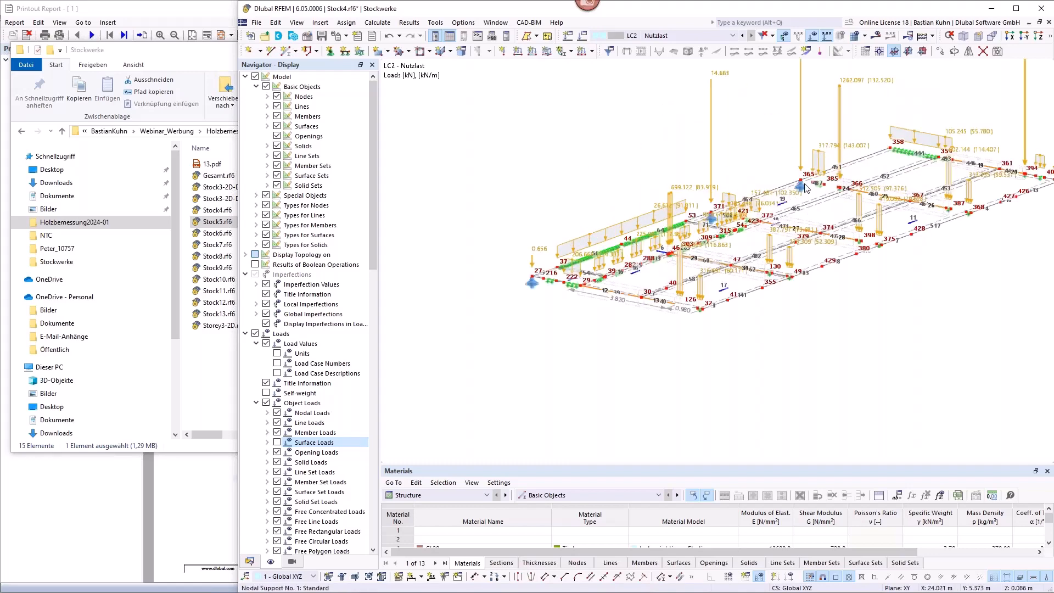
scroll(805, 189, up, 2)
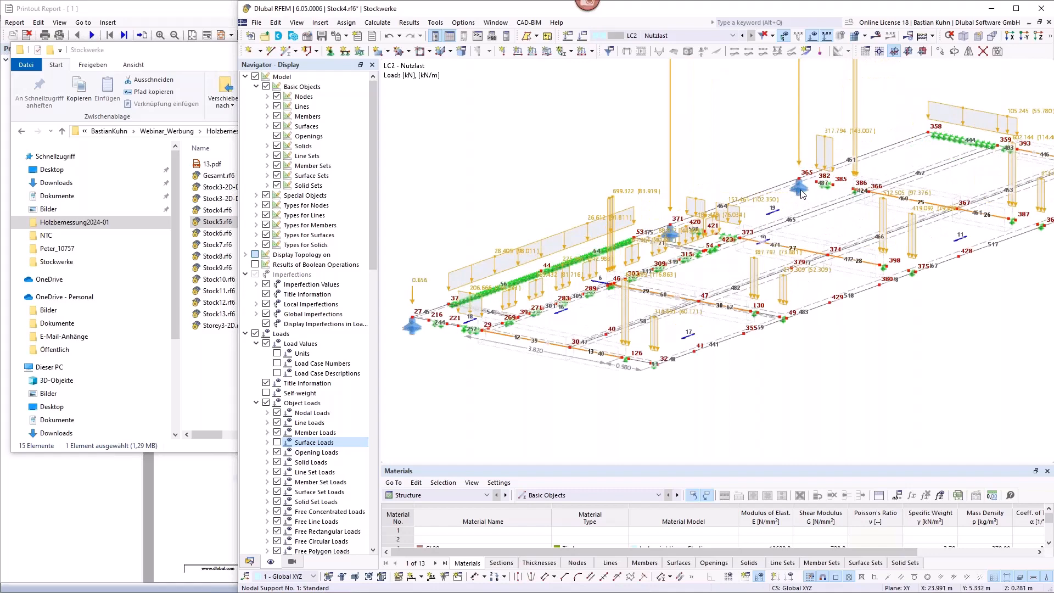
click(803, 194)
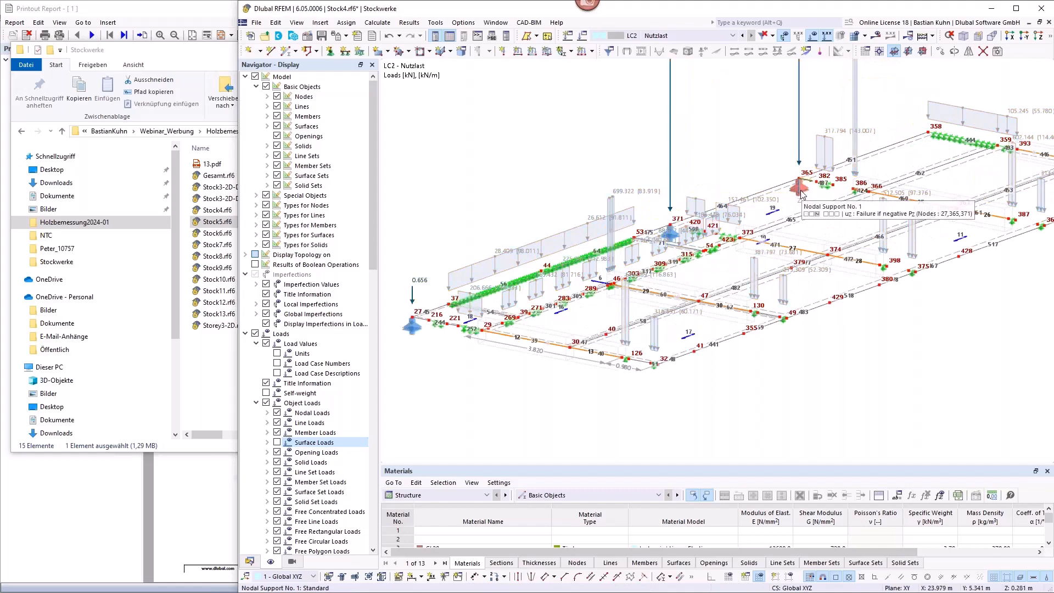
- Review the support conditions and nonlinearity of the nodal support at node 365, and close it without changes
double_click(801, 193)
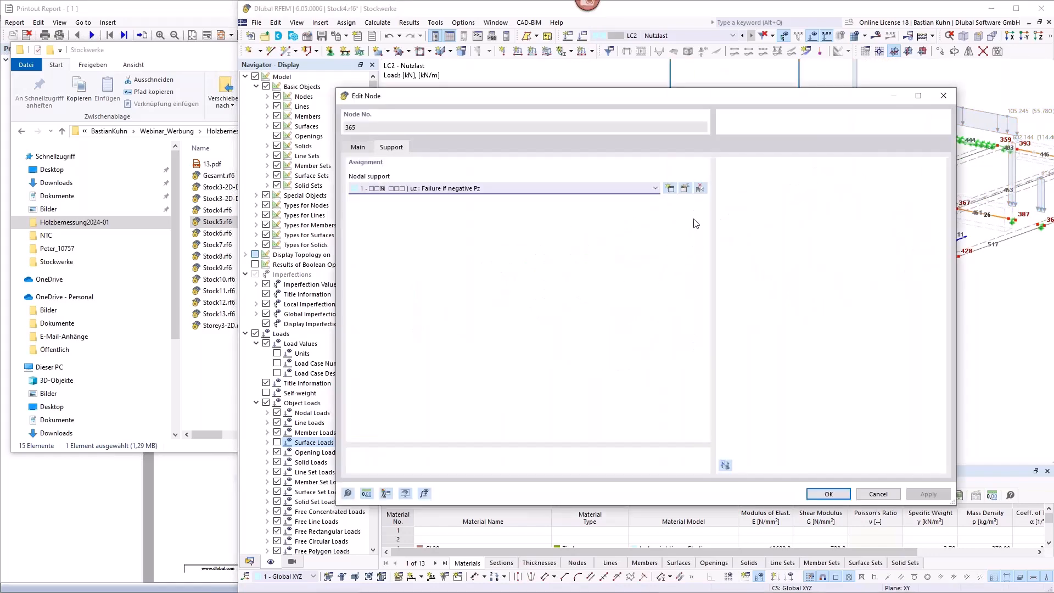
click(685, 187)
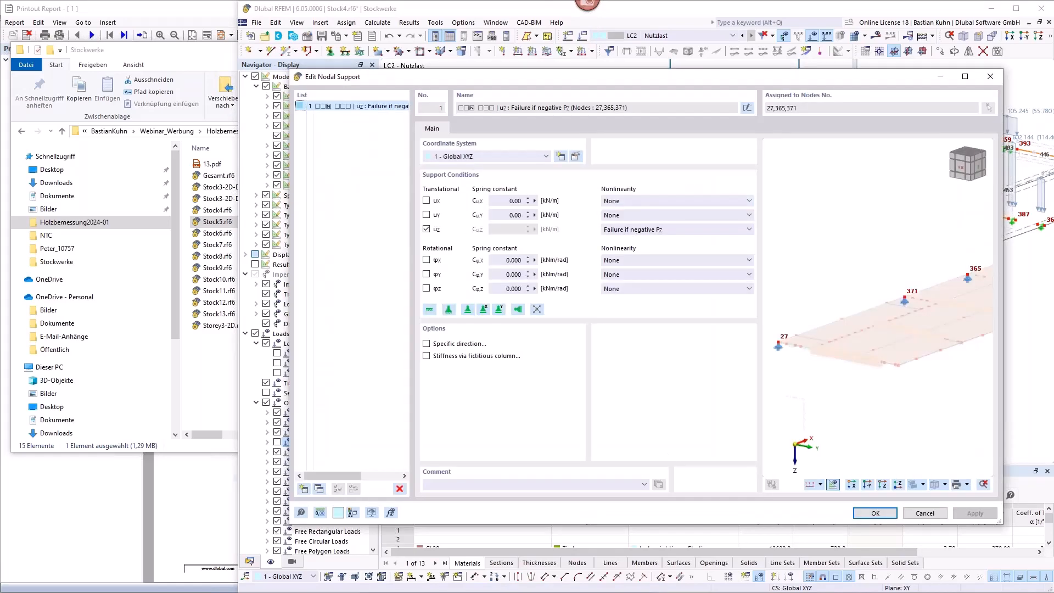
click(927, 514)
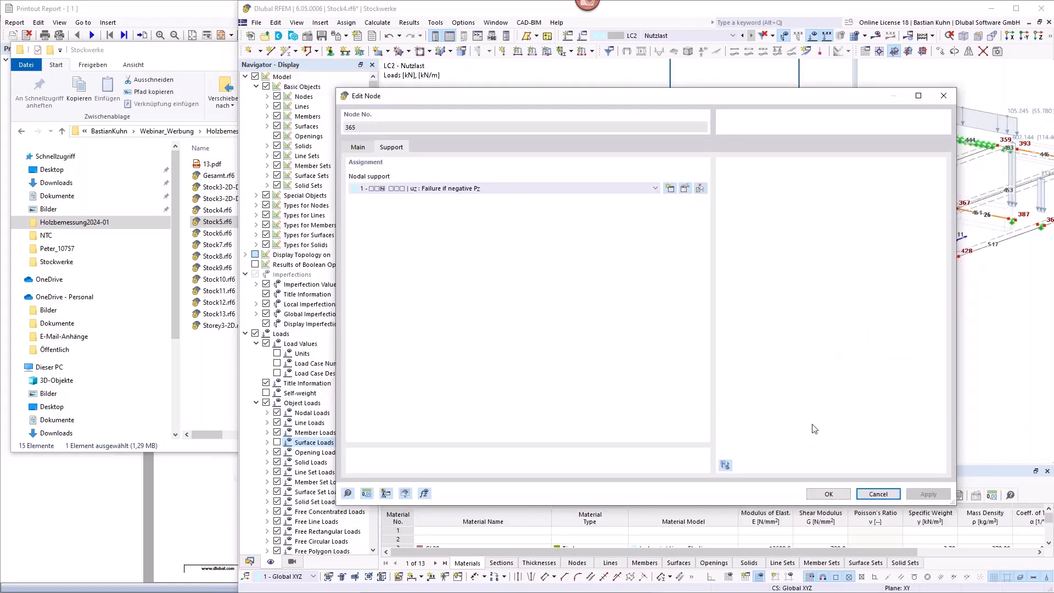
click(879, 493)
scroll(735, 141, down, 3)
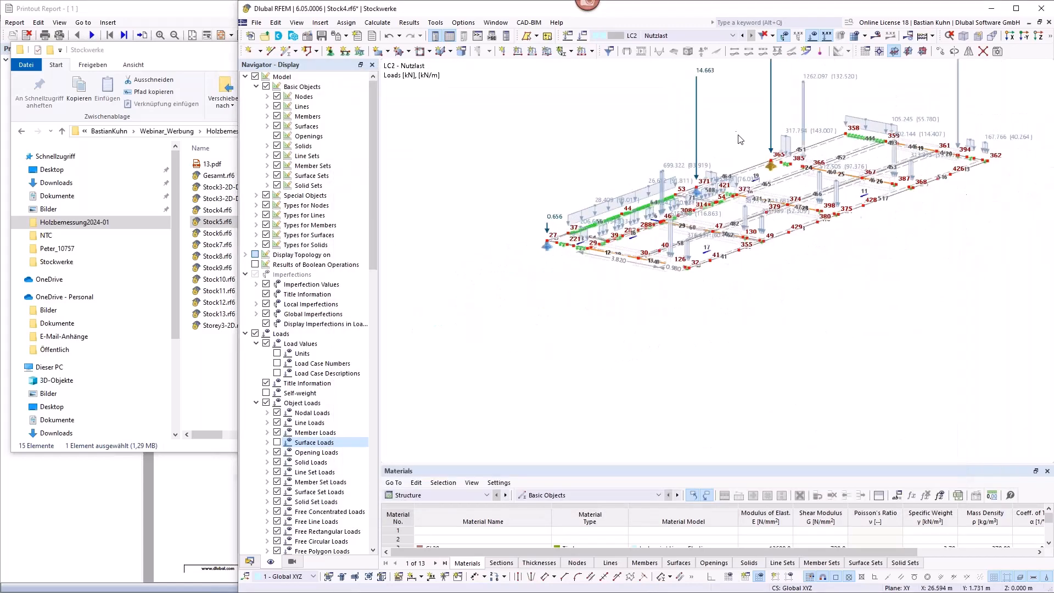
middle_drag(740, 153, 745, 222)
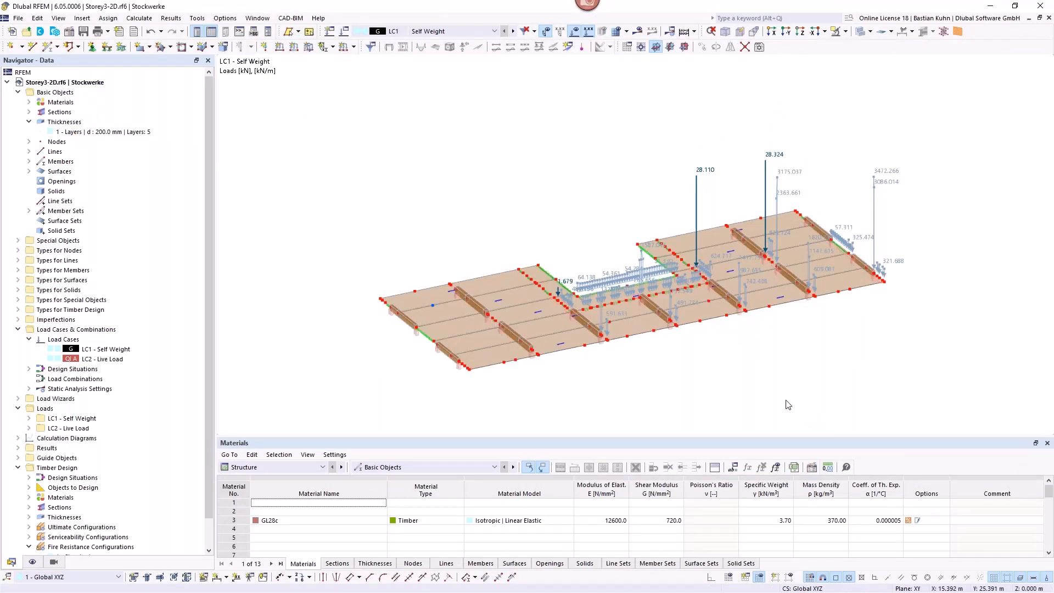
- Display the surface loads of the Storey3-2D model for LC1 Self Weight and LC2 Live Load, and hide the surface loads again
middle_drag(672, 364, 631, 345)
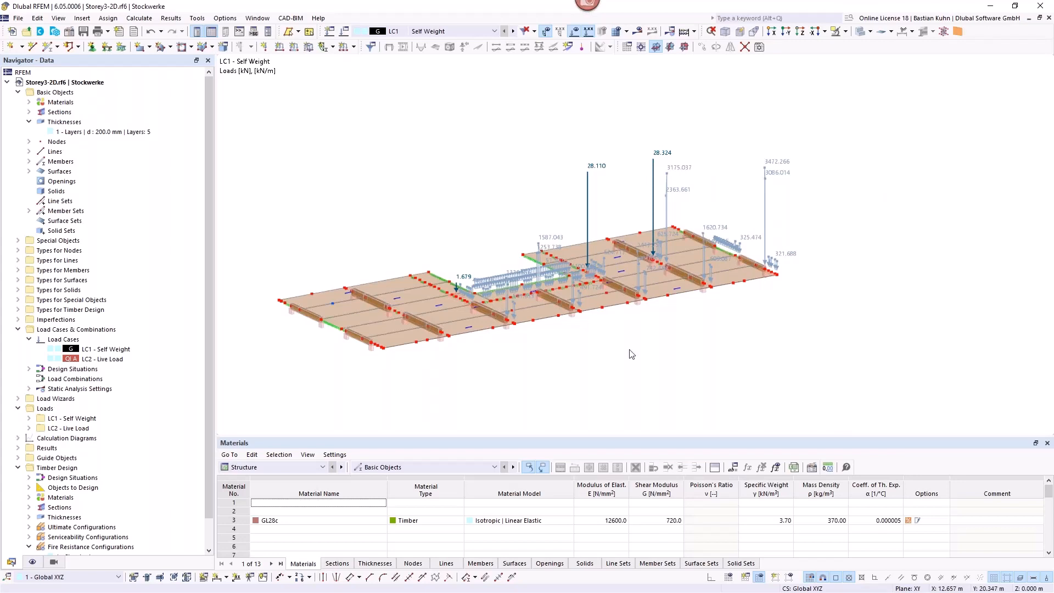
scroll(490, 249, up, 3)
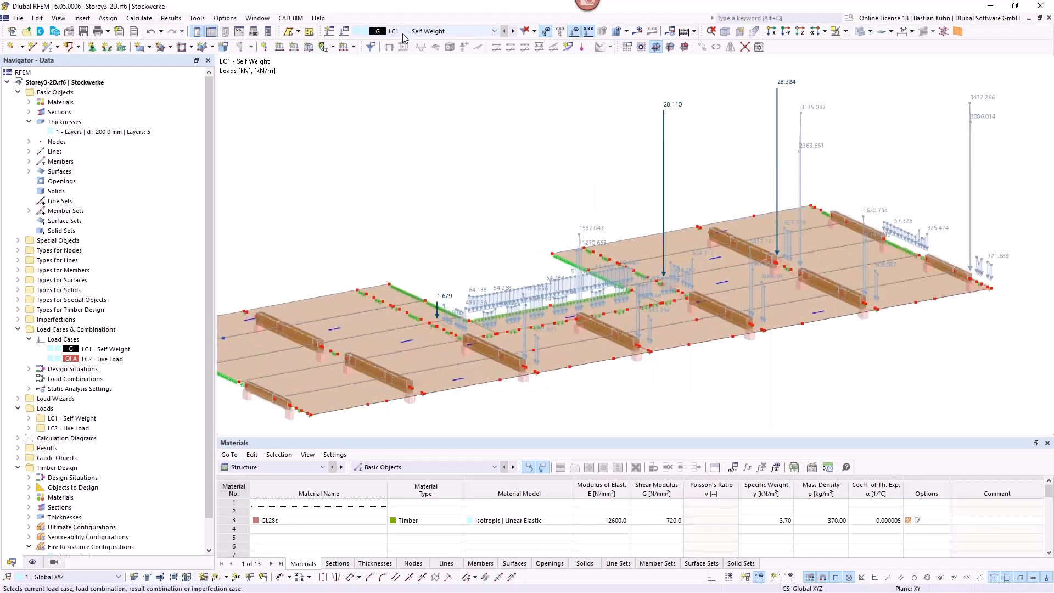
click(32, 562)
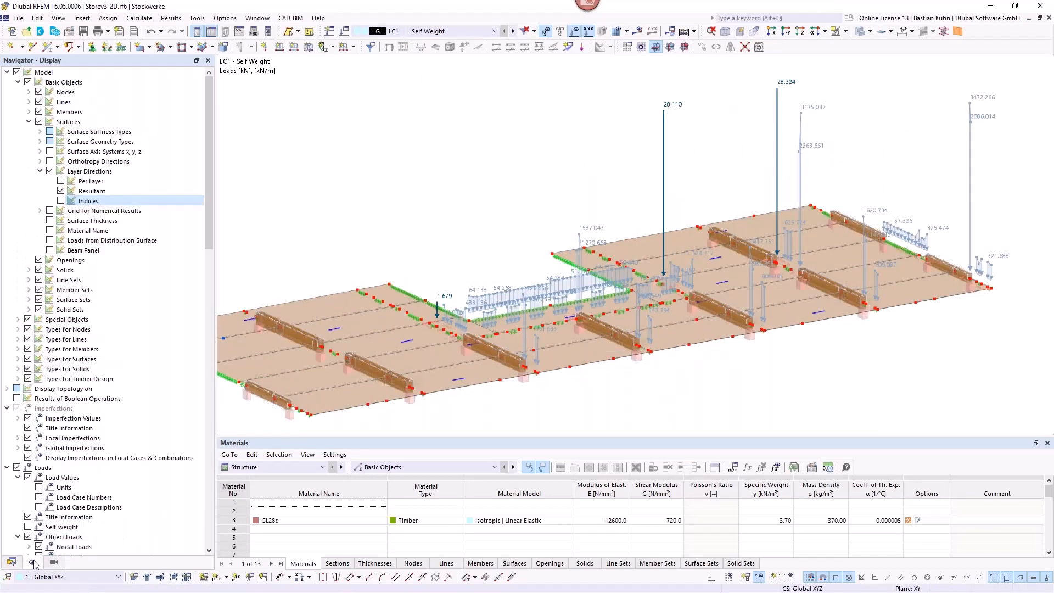
scroll(38, 406, down, 10)
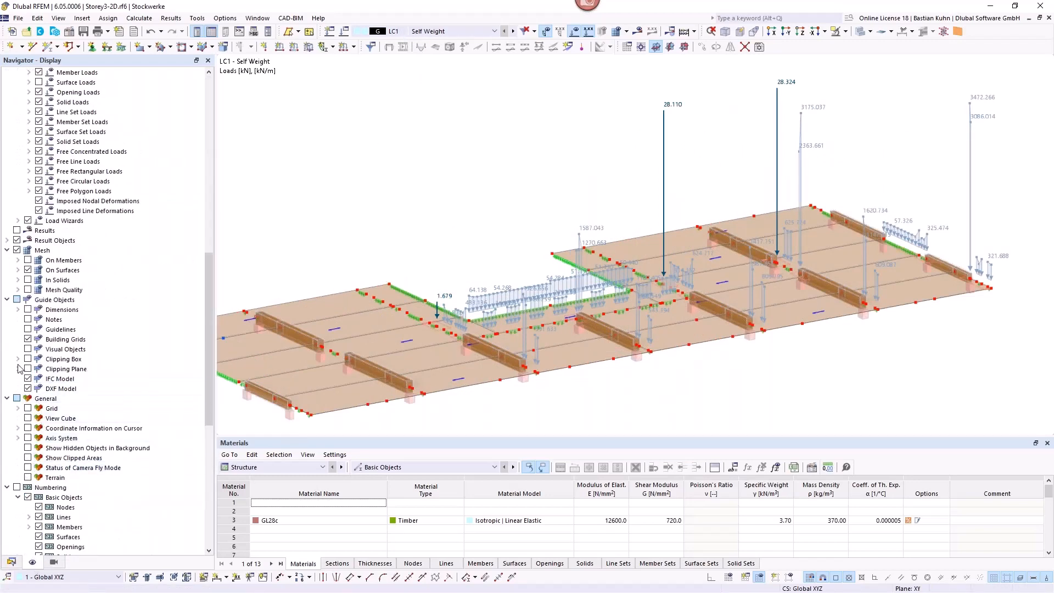
scroll(58, 384, up, 7)
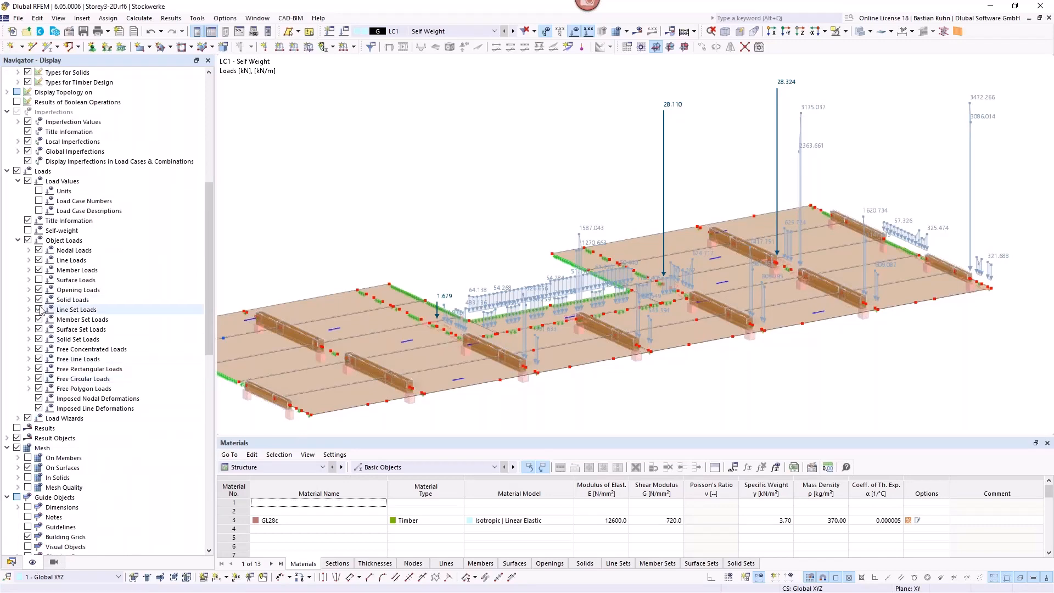
click(39, 280)
click(39, 280)
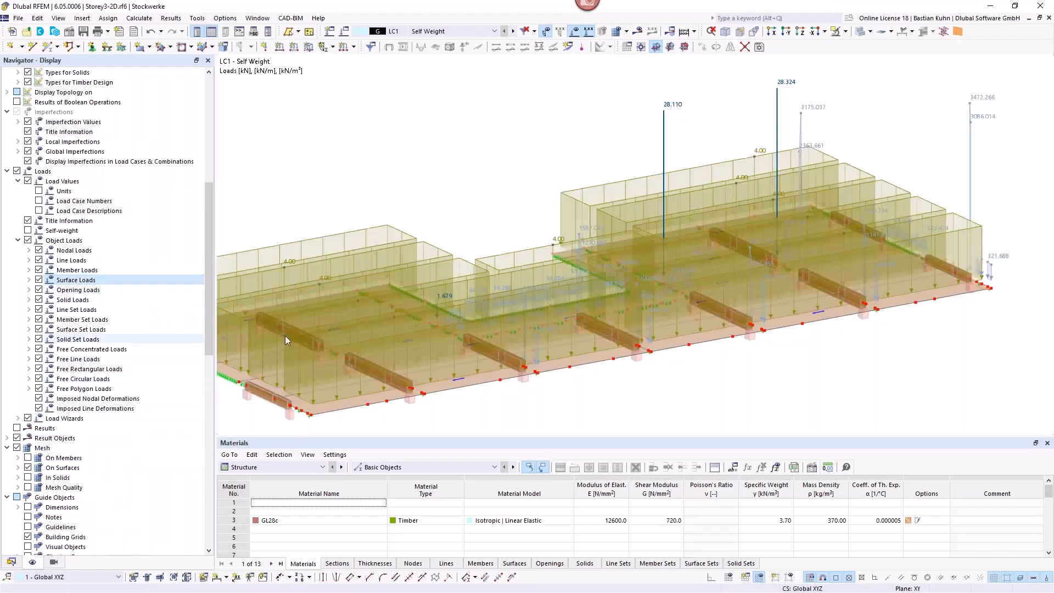
click(513, 33)
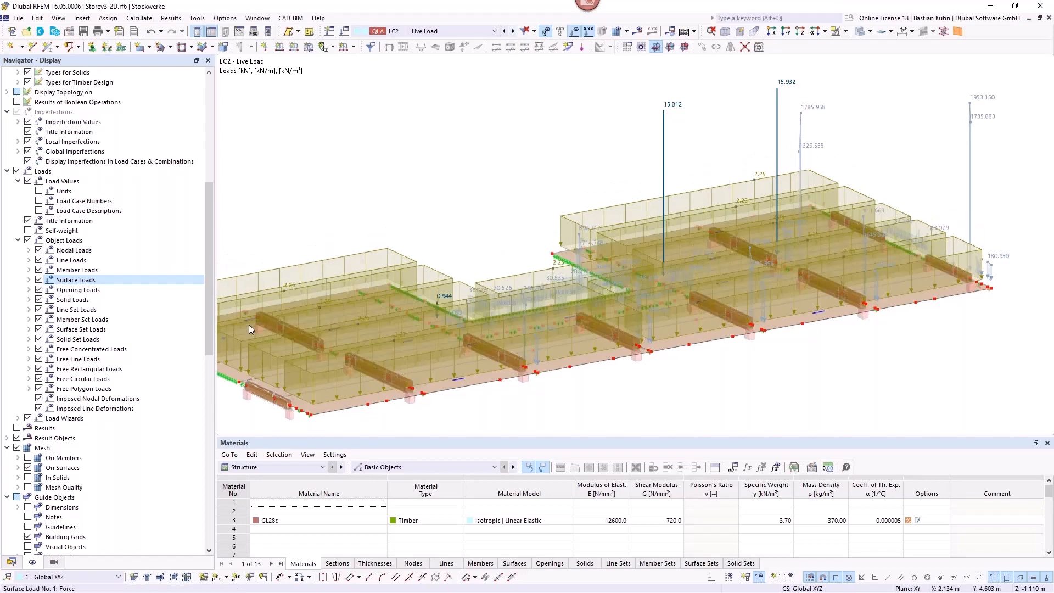
click(39, 280)
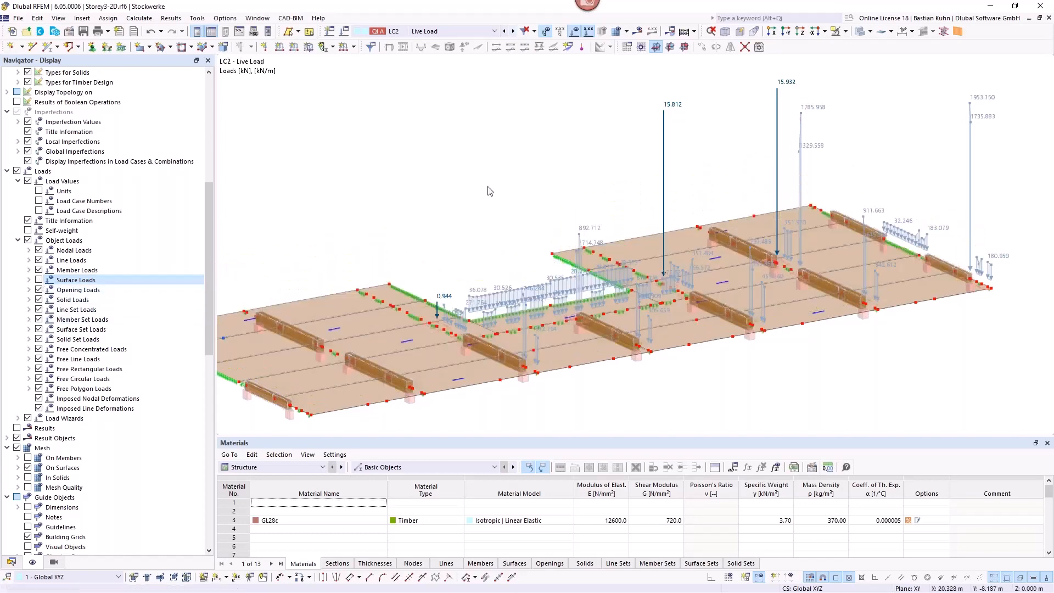
- Return the Storey3-2D model to load case LC1 Self Weight and examine the imported nodal load beside the floor recess
scroll(491, 191, down, 2)
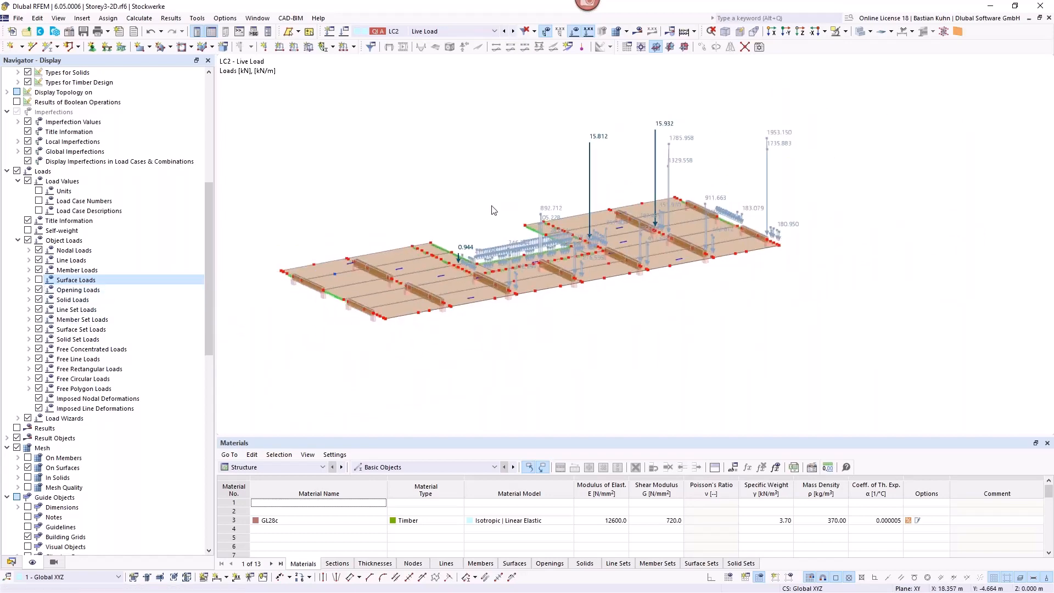
middle_drag(513, 183, 511, 206)
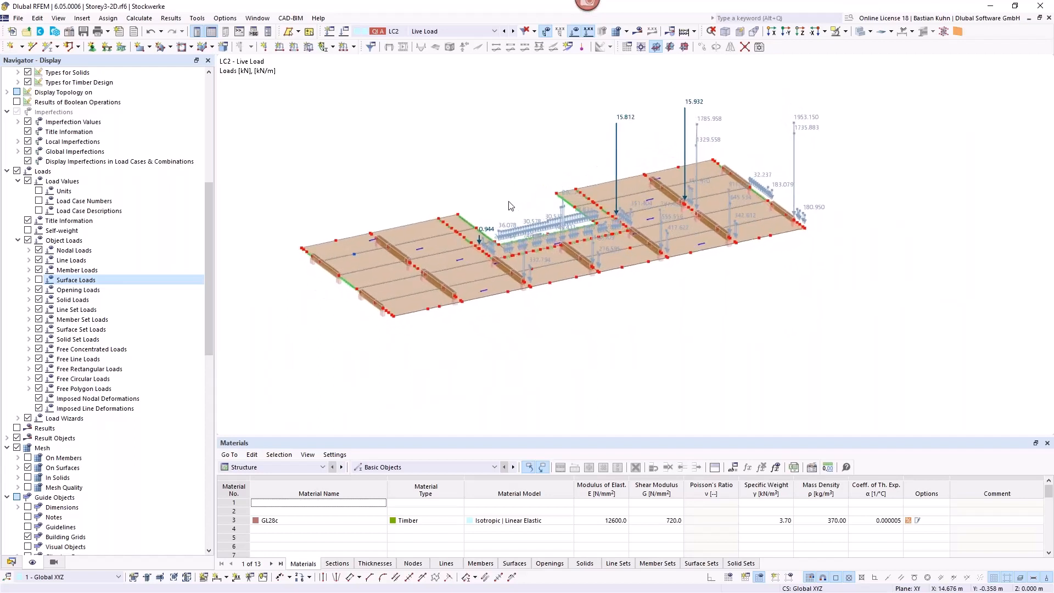
click(504, 31)
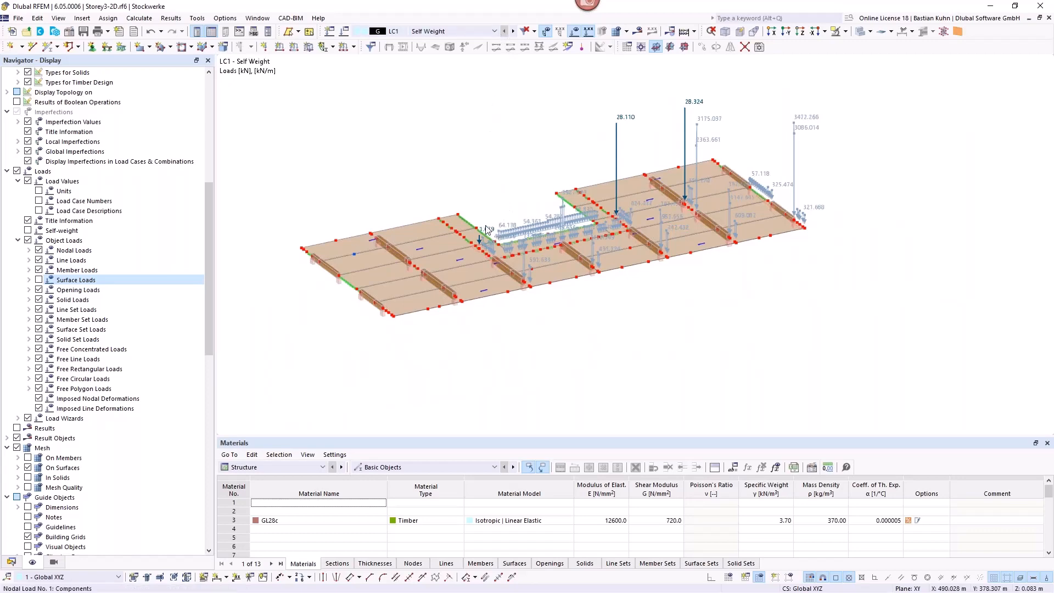
scroll(486, 230, up, 1)
scroll(495, 223, up, 2)
scroll(559, 169, down, 2)
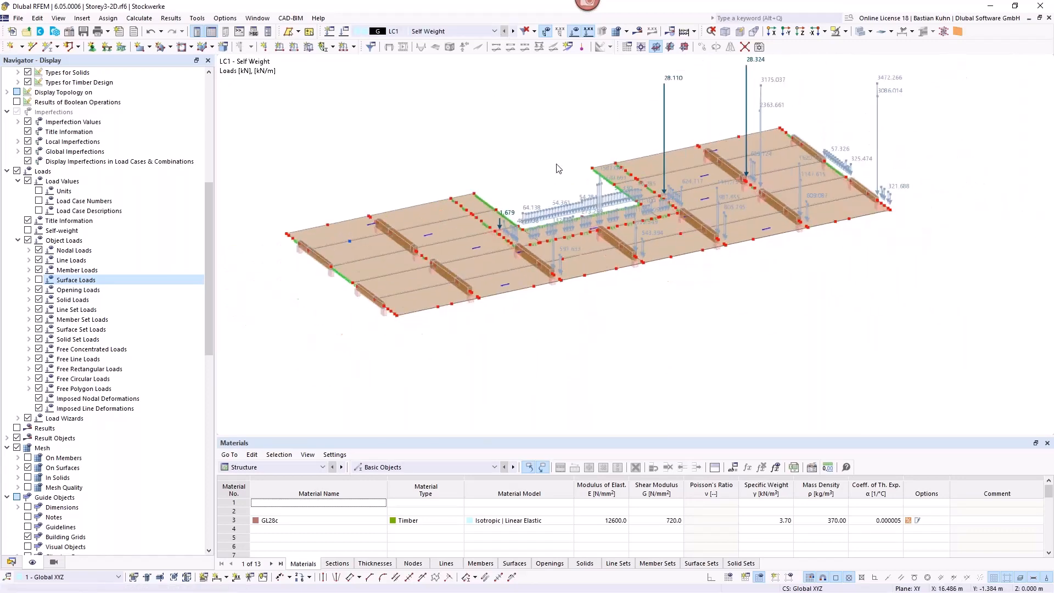
scroll(584, 140, down, 1)
middle_drag(584, 141, 567, 202)
ctrl+middle_drag(567, 202, 577, 192)
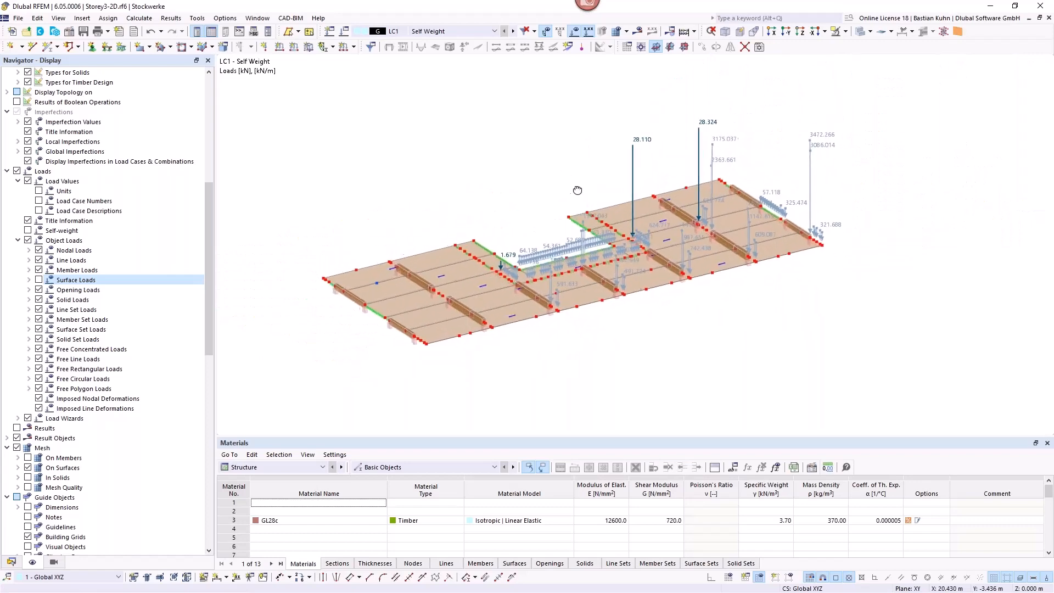
scroll(500, 263, up, 3)
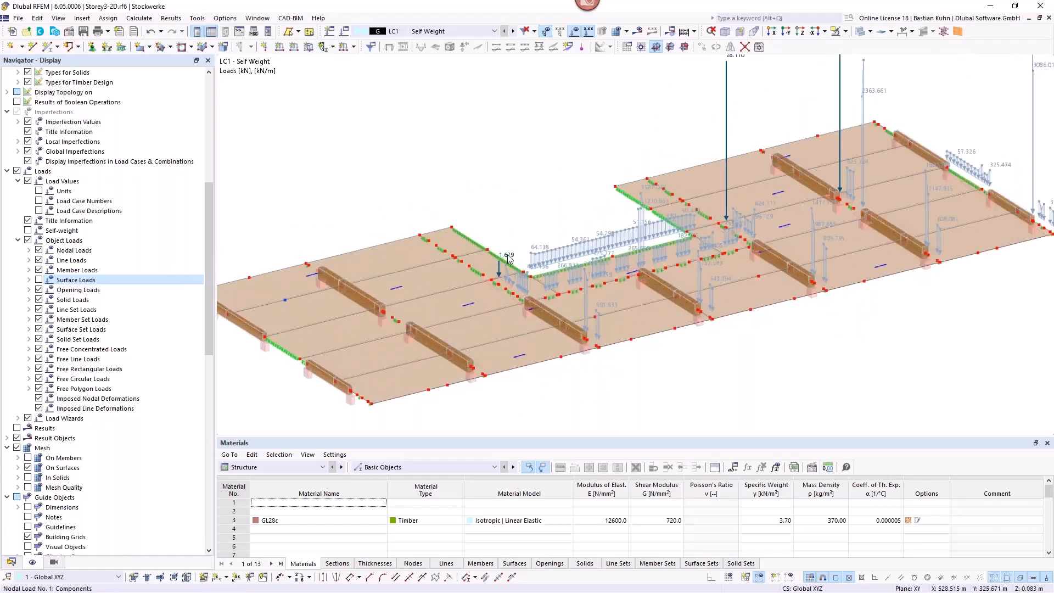
scroll(586, 157, down, 1)
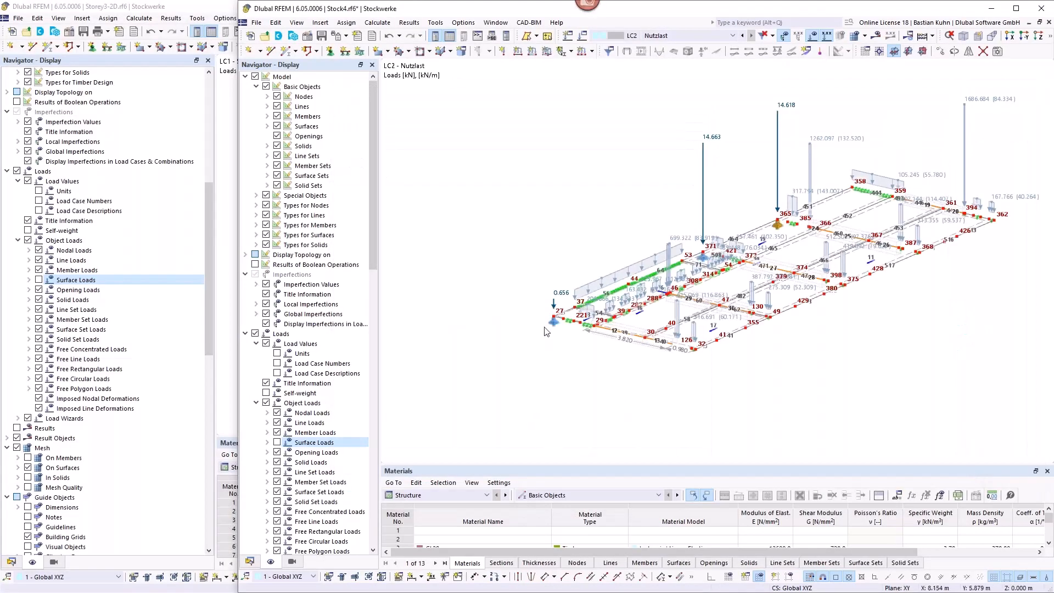
- Display the support reactions of Stock4 for LC1 Eigenlast and examine the nodal and line reaction forces
scroll(703, 114, up, 1)
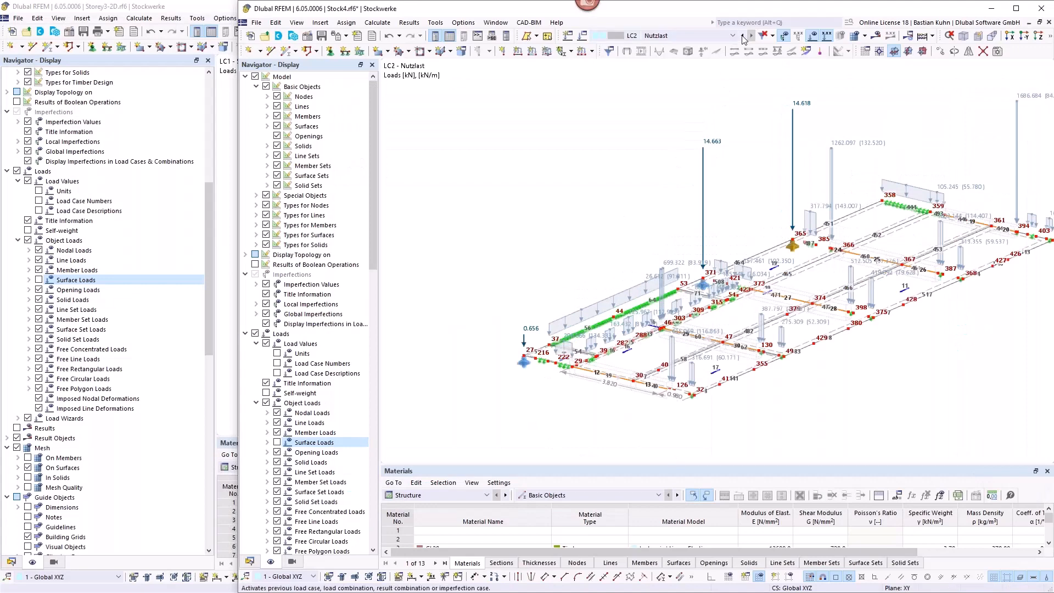
click(743, 36)
middle_drag(596, 245, 518, 223)
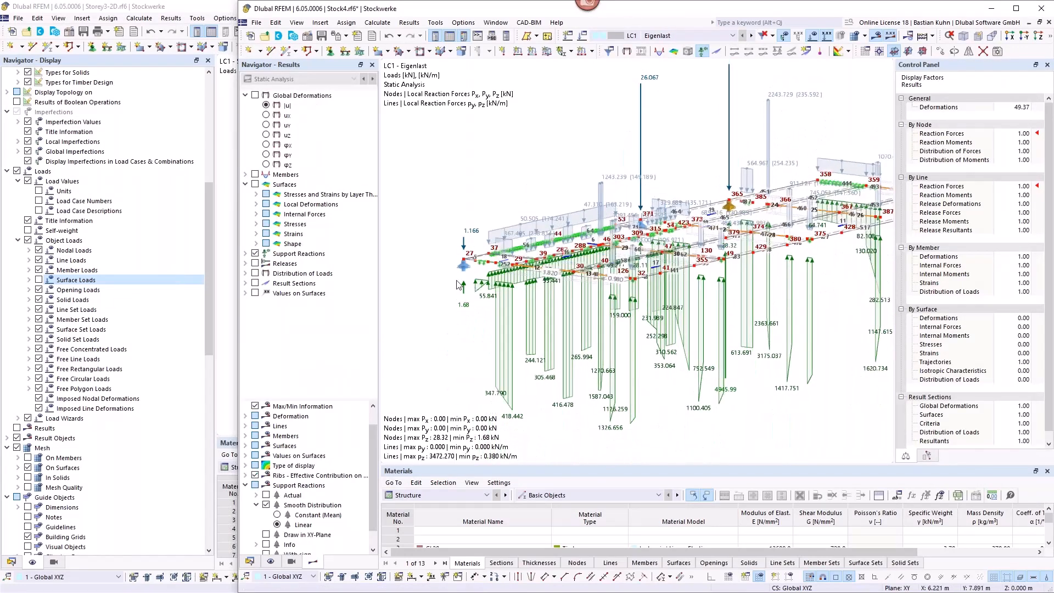
middle_drag(553, 201, 595, 296)
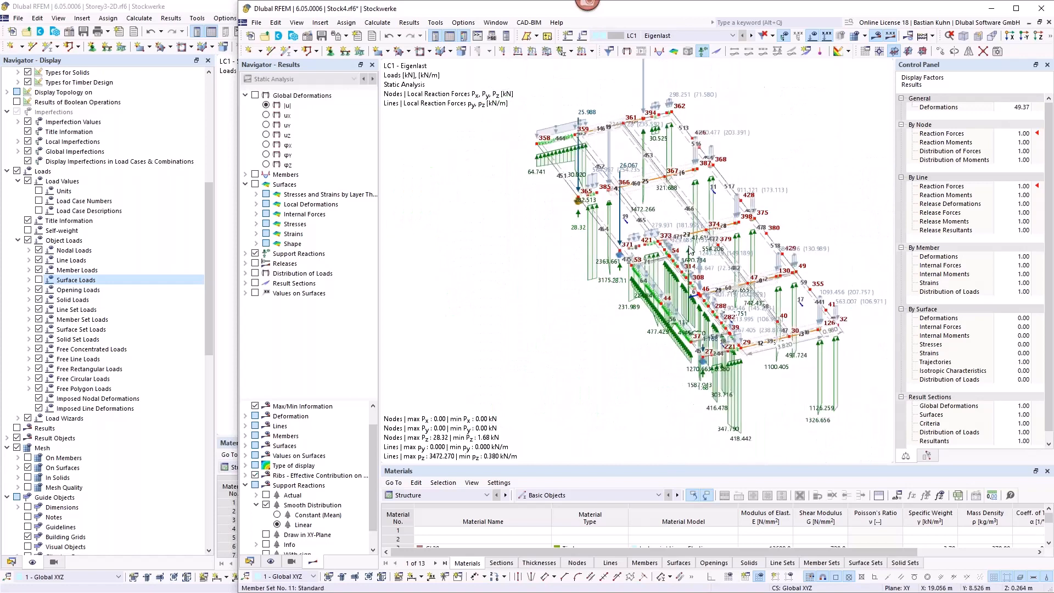
ctrl+middle_drag(686, 242, 591, 138)
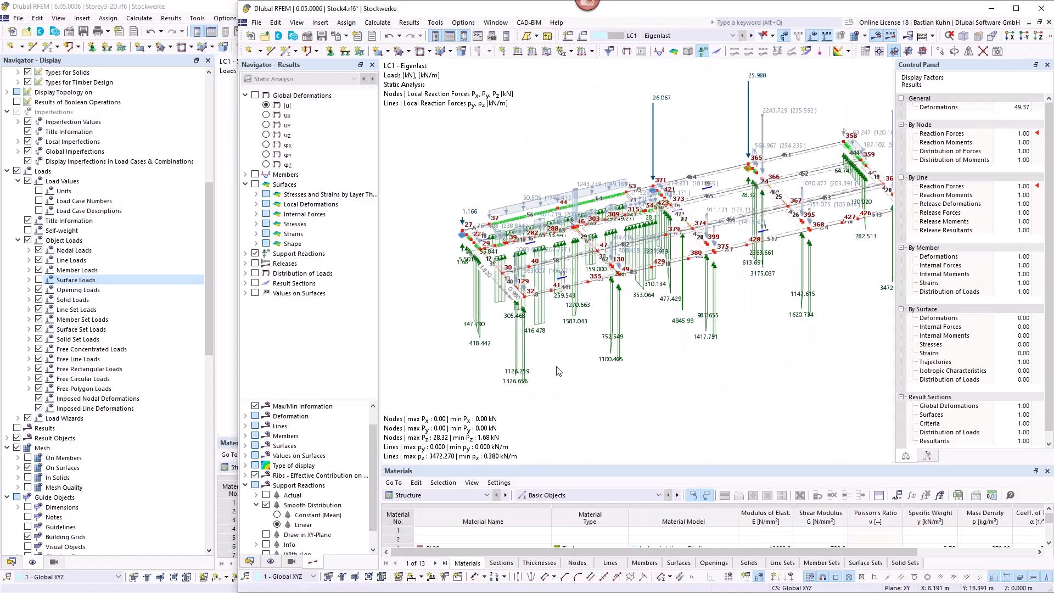
ctrl+middle_drag(538, 341, 587, 315)
scroll(579, 343, up, 4)
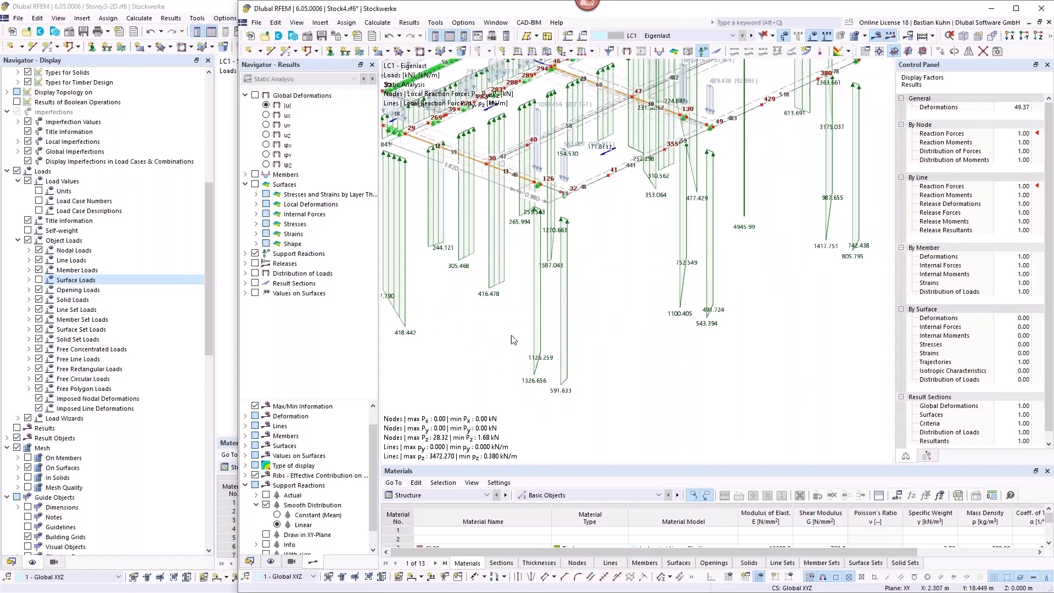
- Switch to the Storey3-2D model and examine the 591.633 kN/m line load at the long slab edge
click(203, 8)
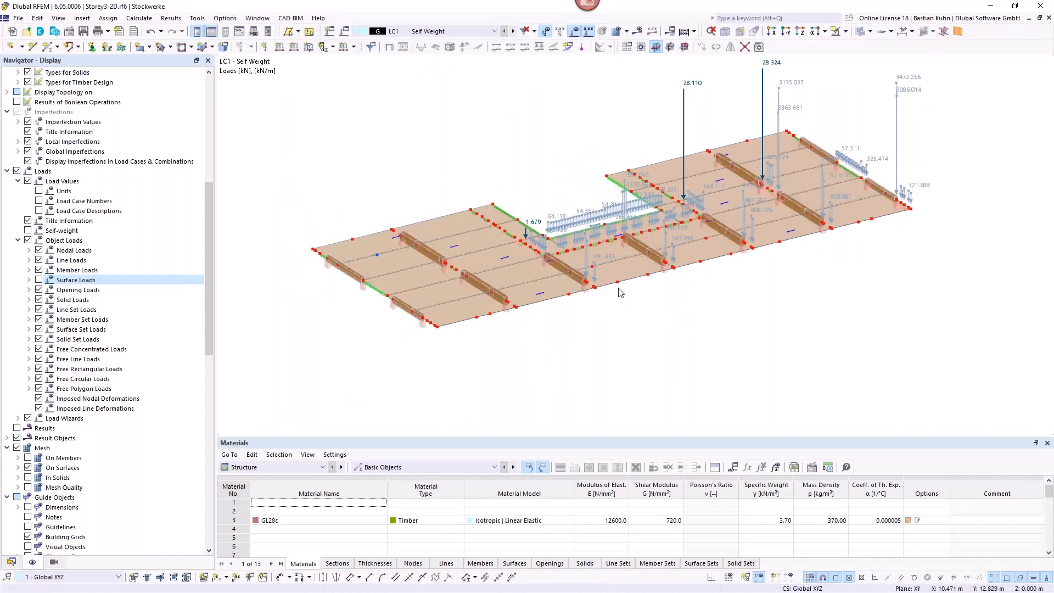
scroll(618, 290, up, 5)
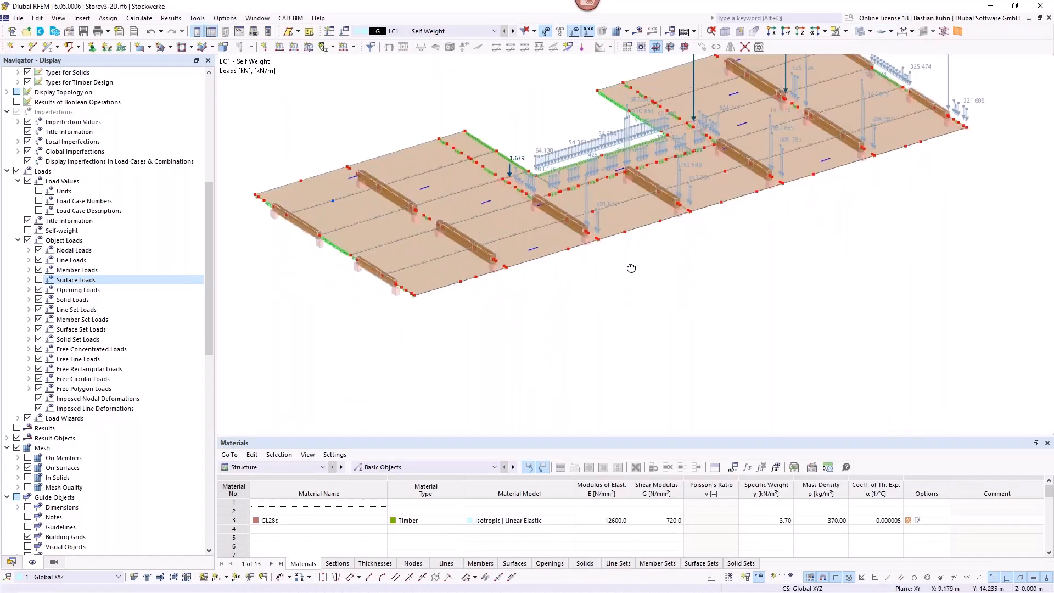
scroll(614, 221, up, 3)
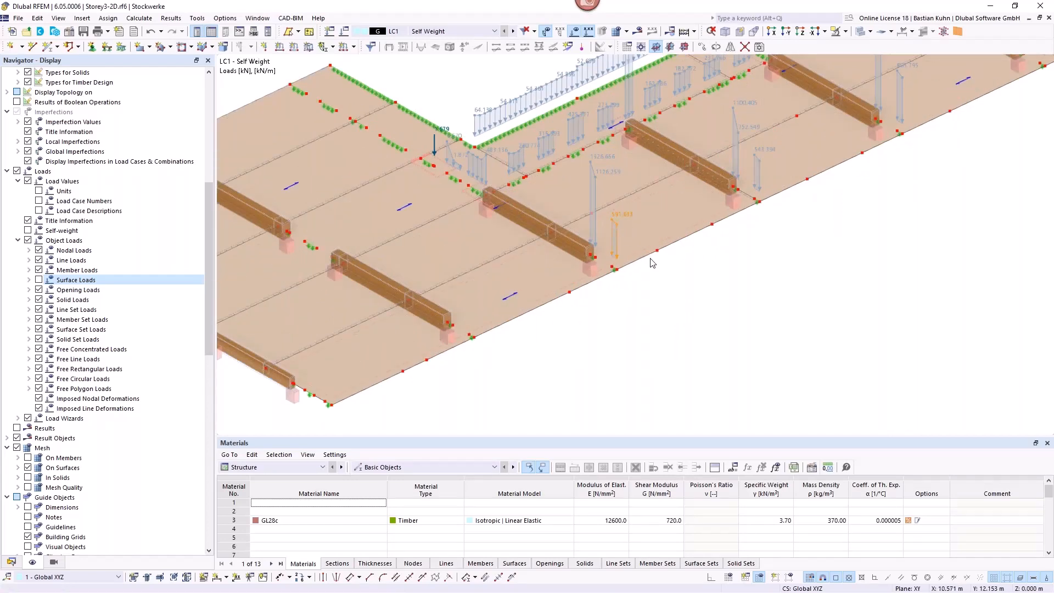
scroll(655, 265, down, 3)
scroll(655, 266, down, 2)
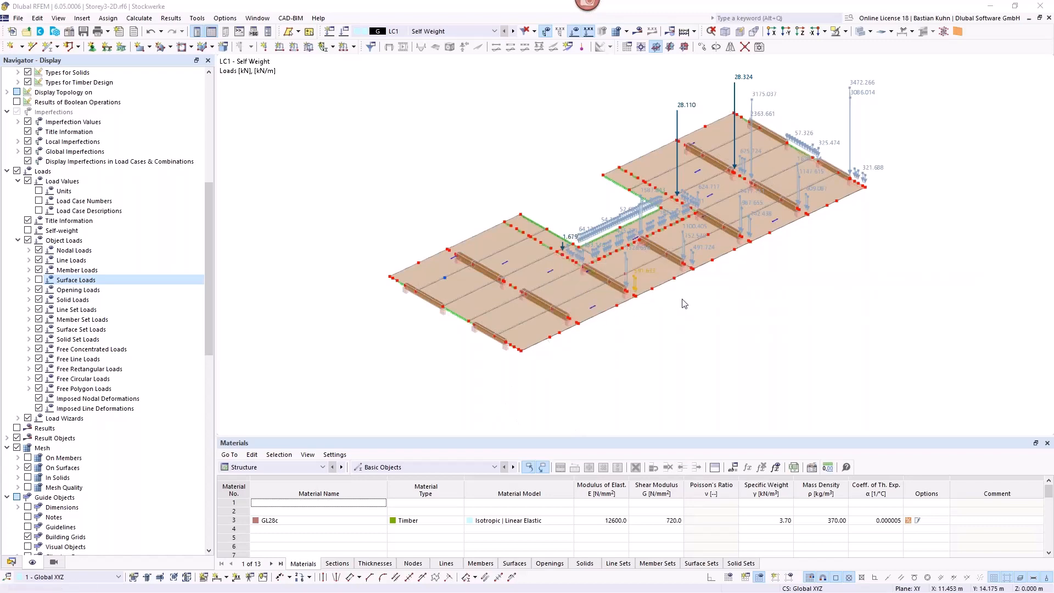
- Display the dimensions of the Storey3-2D floor to review the beam spans and spacing, and hide them again
middle_drag(657, 315, 397, 336)
scroll(395, 336, up, 1)
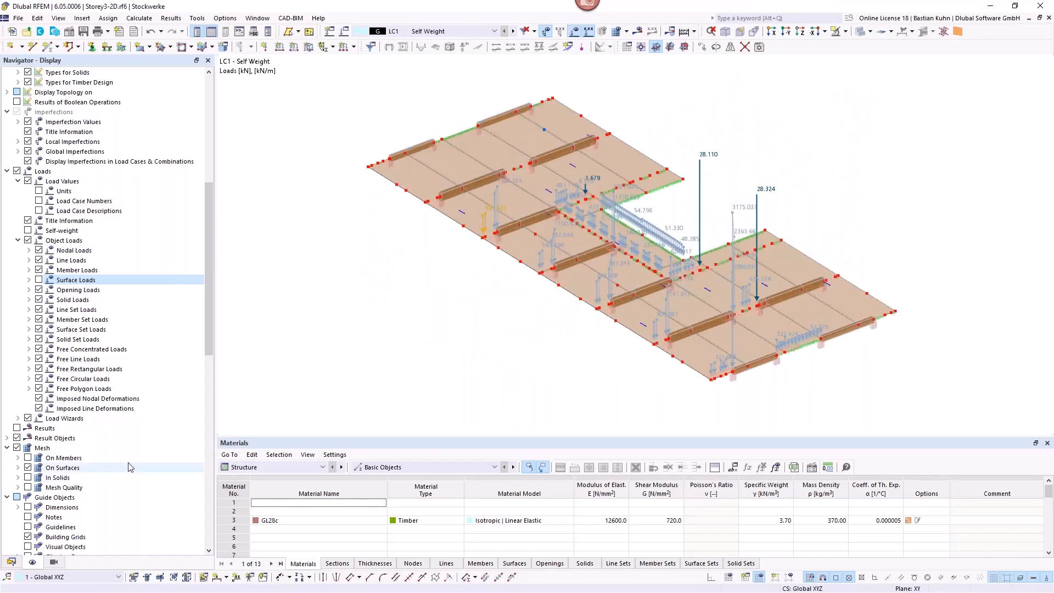
scroll(76, 393, down, 3)
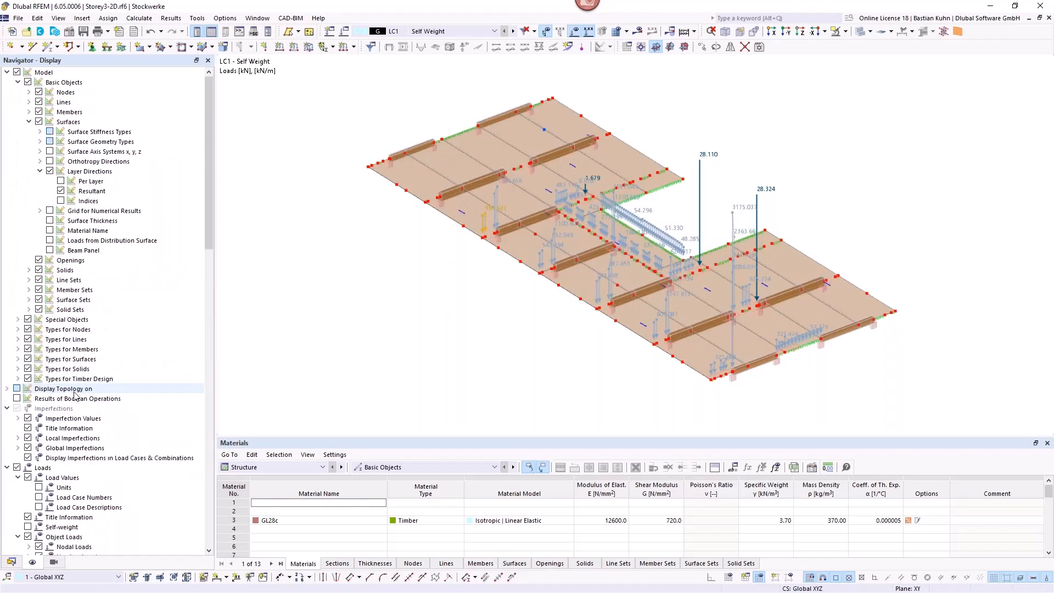
scroll(79, 388, down, 3)
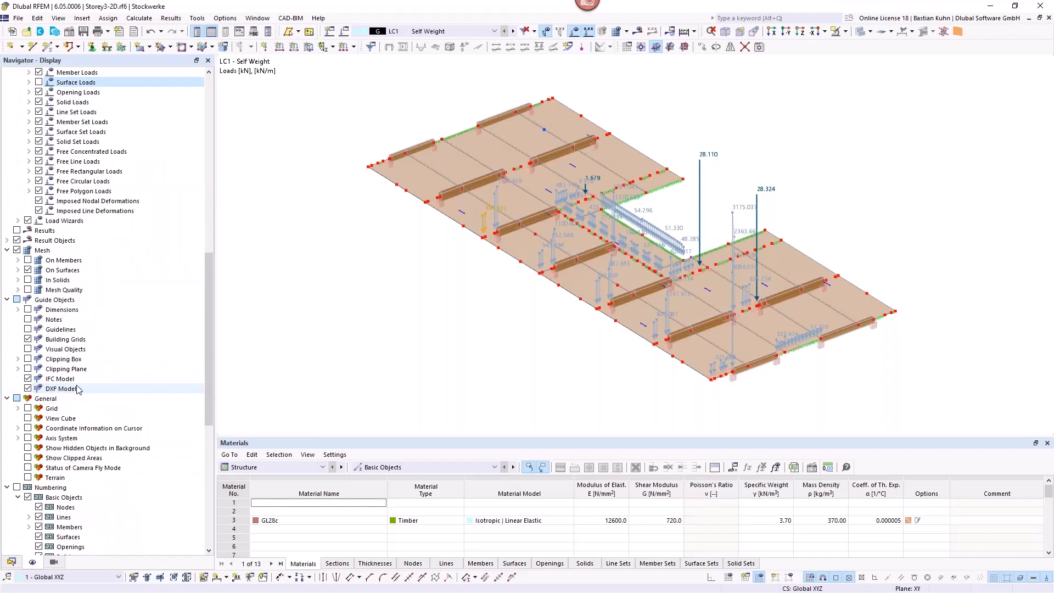
click(27, 309)
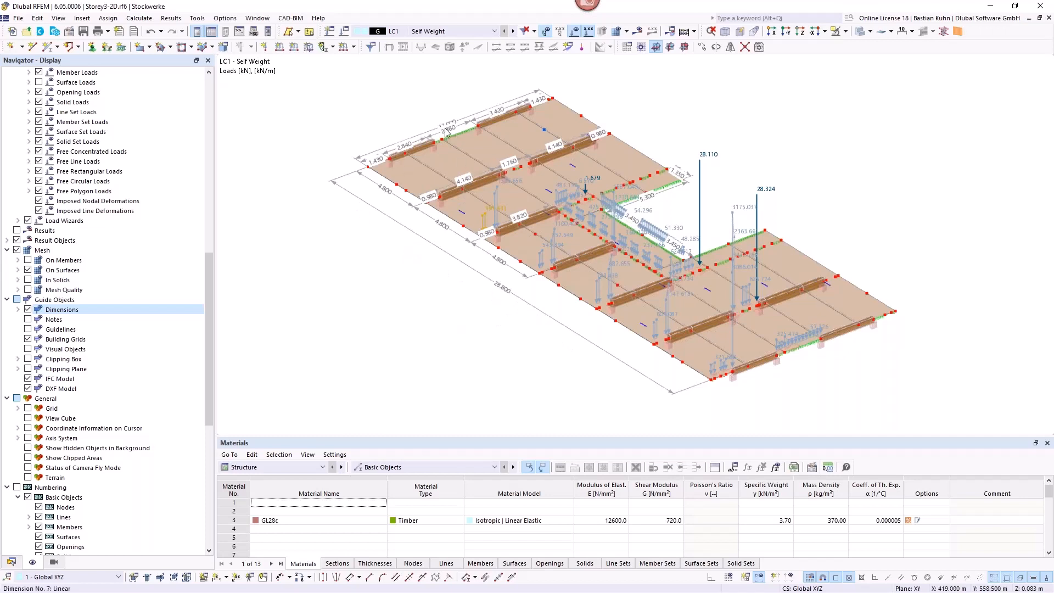
click(27, 309)
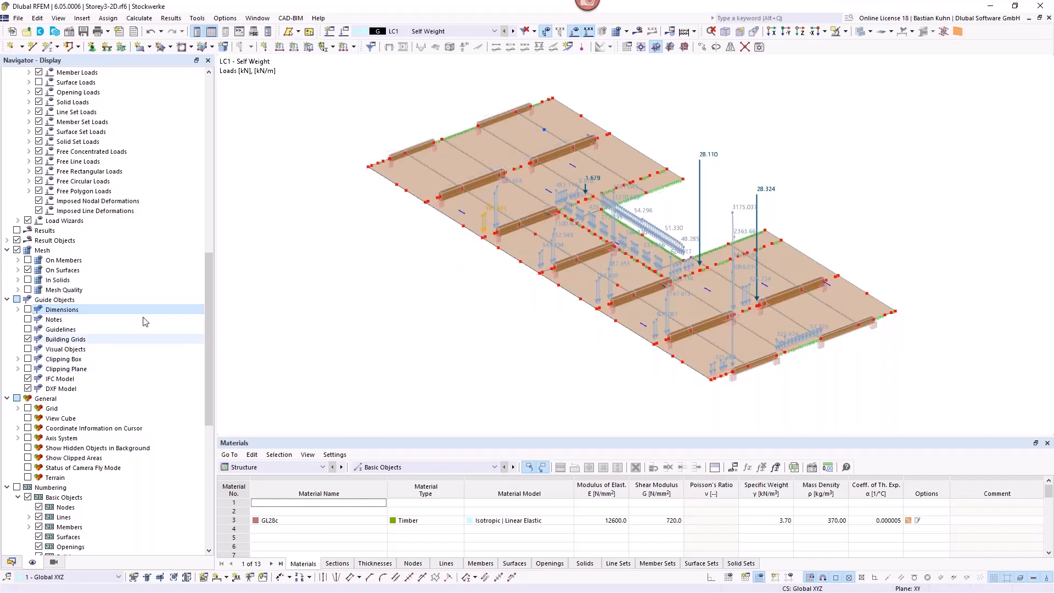
- Inspect the hinge conditions of the line hinge along the joint between the floor surfaces, leaving its settings as they are
click(417, 177)
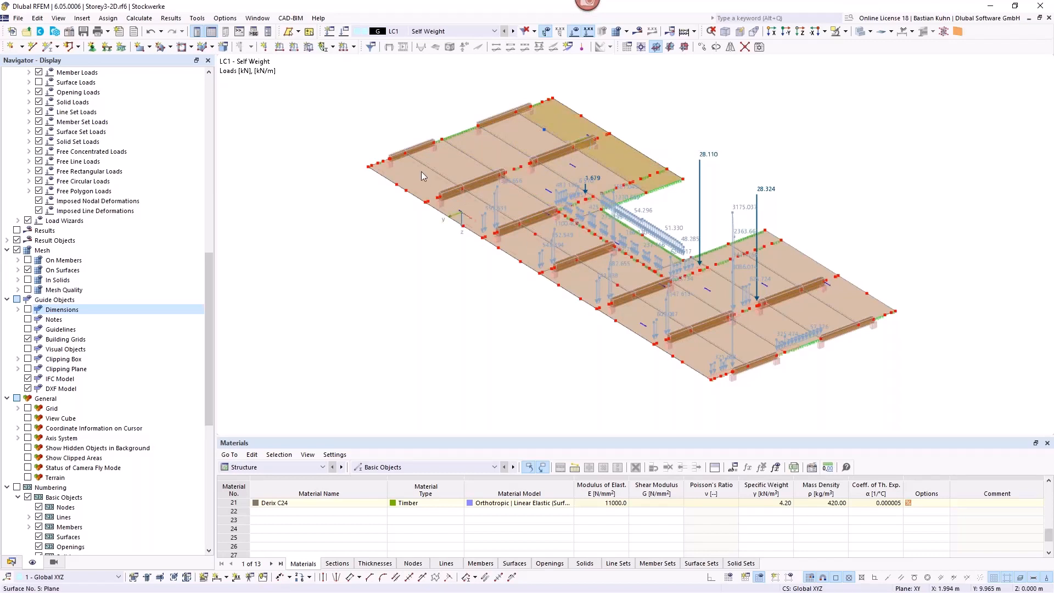
scroll(420, 172, up, 3)
scroll(447, 168, up, 3)
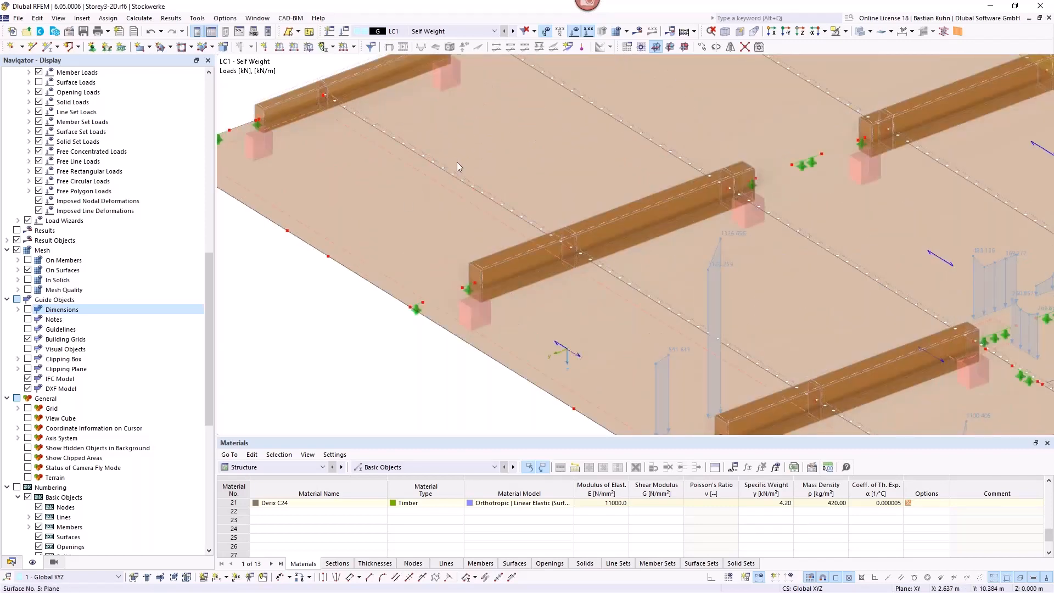
scroll(473, 176, up, 4)
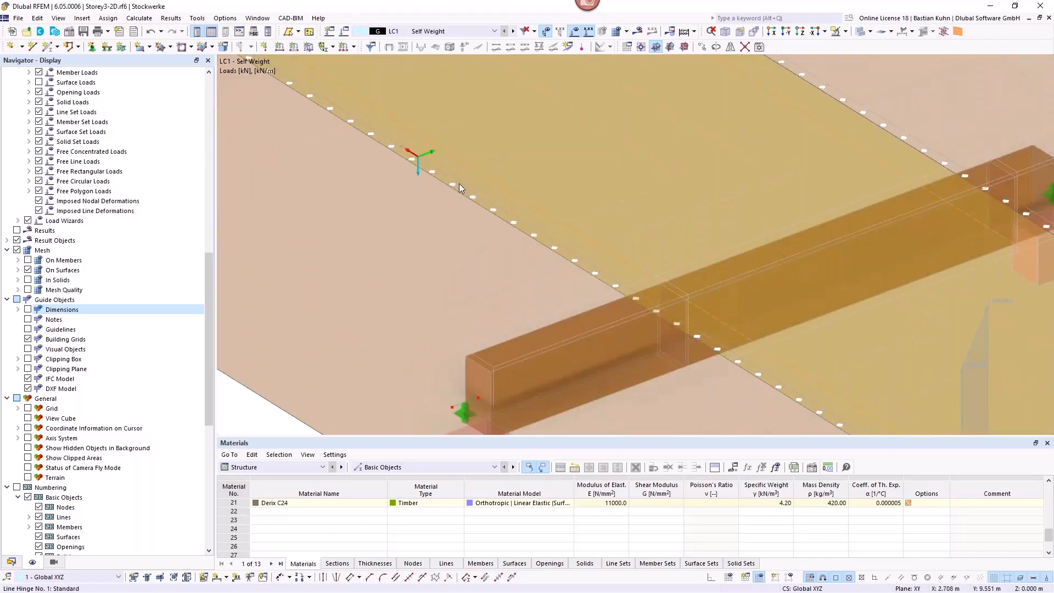
mouse_move(461, 184)
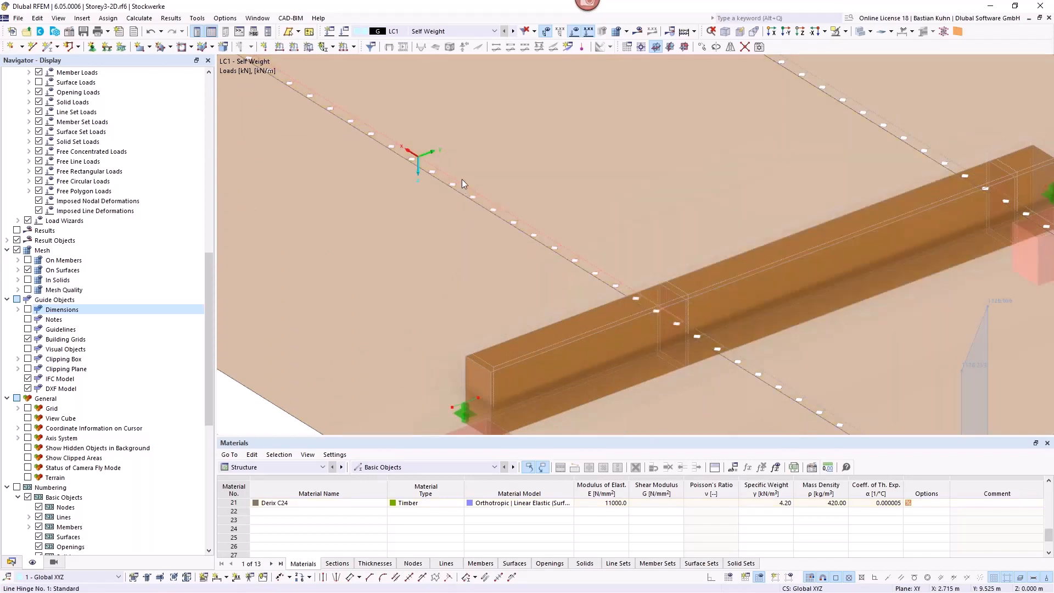
double_click(462, 180)
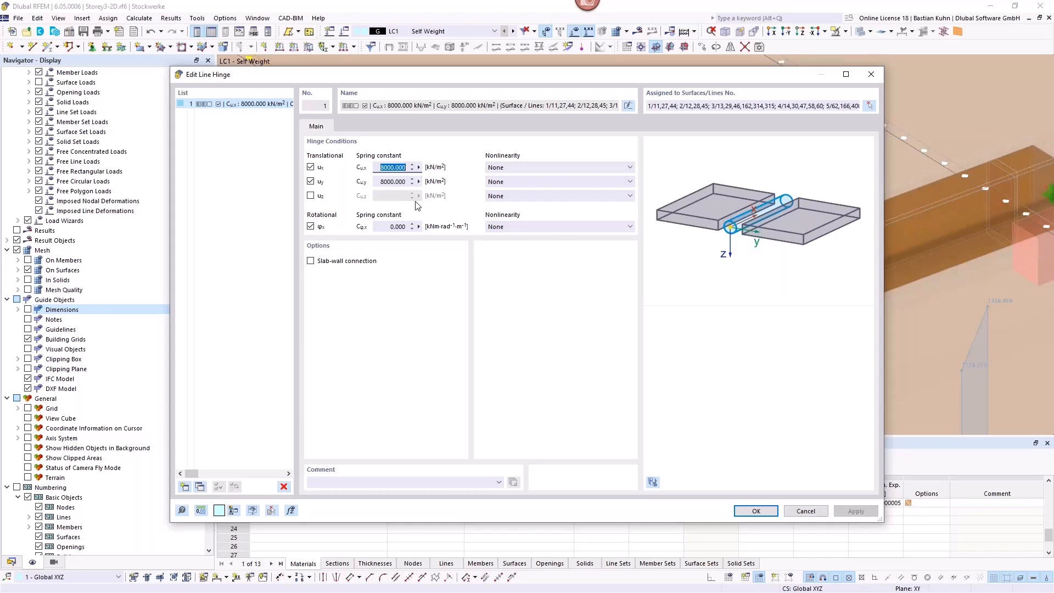
click(805, 511)
scroll(418, 271, down, 5)
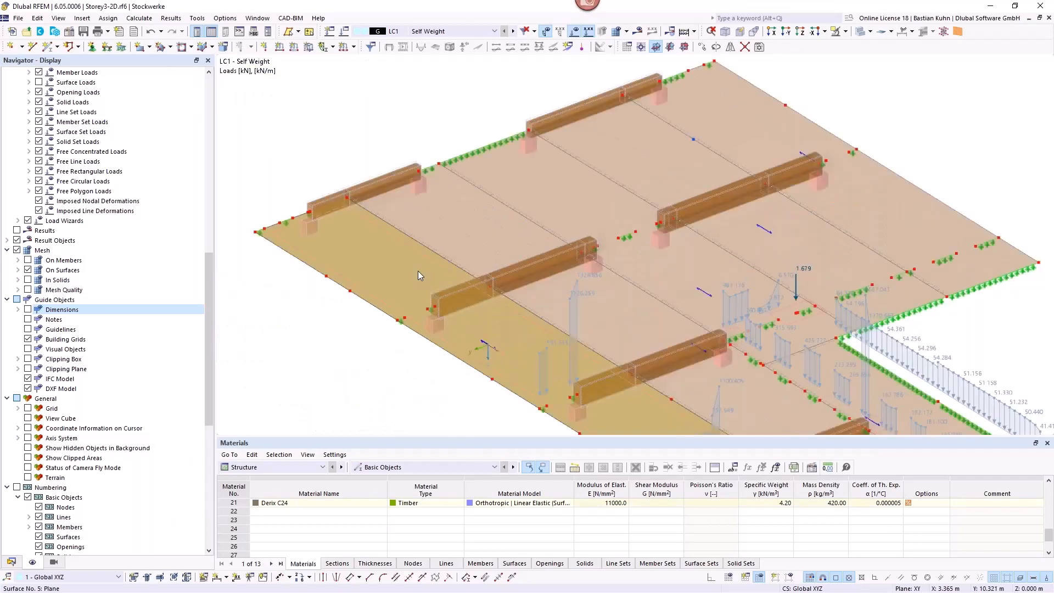
- View the main settings of the 200 mm five-layer thickness and check the activated add-ons in the model's base data
click(11, 562)
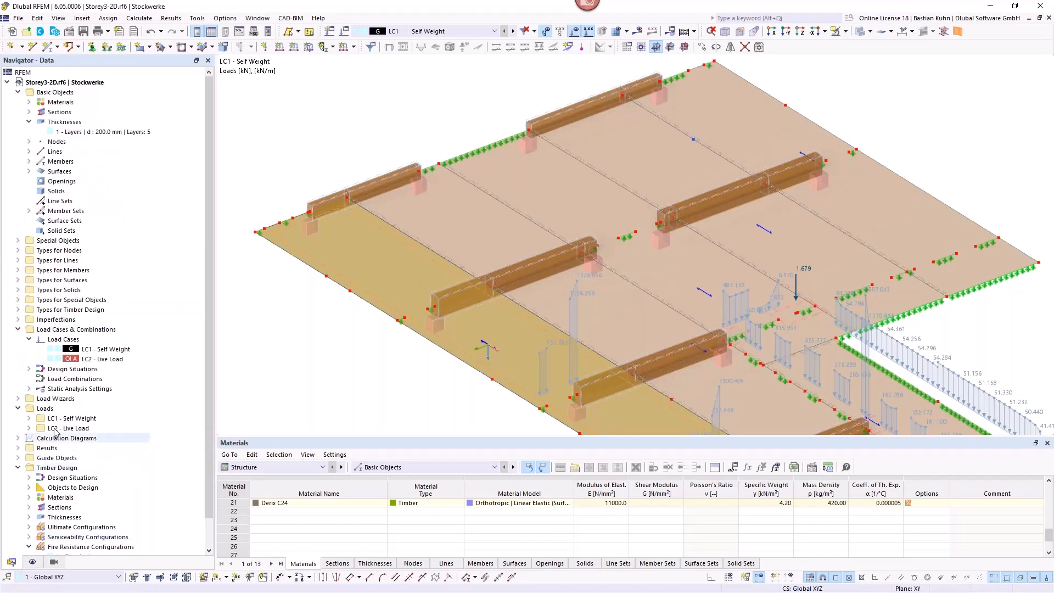
double_click(93, 132)
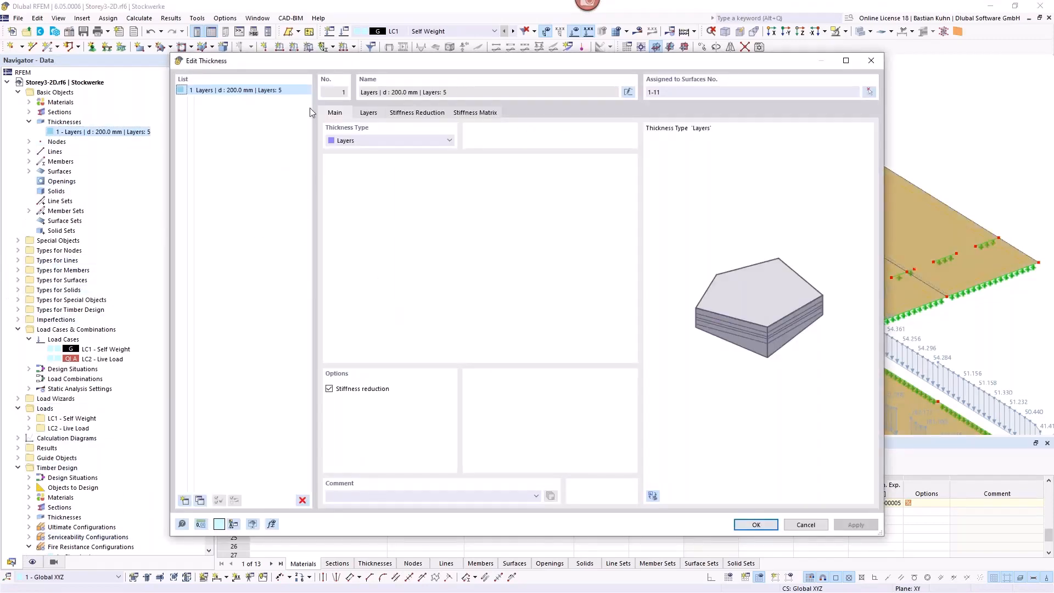
drag(469, 61, 592, 38)
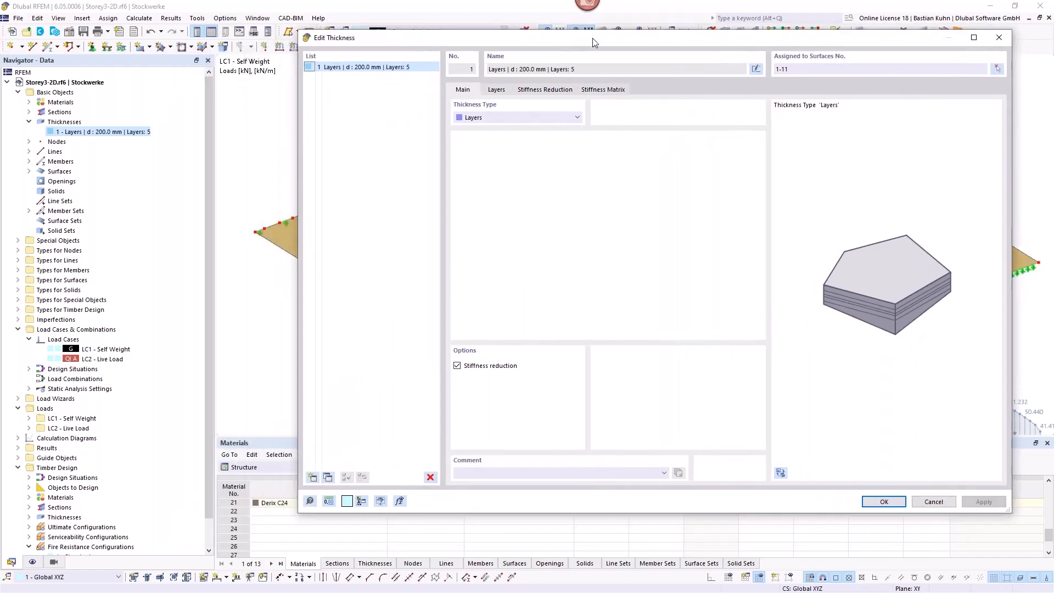
click(998, 38)
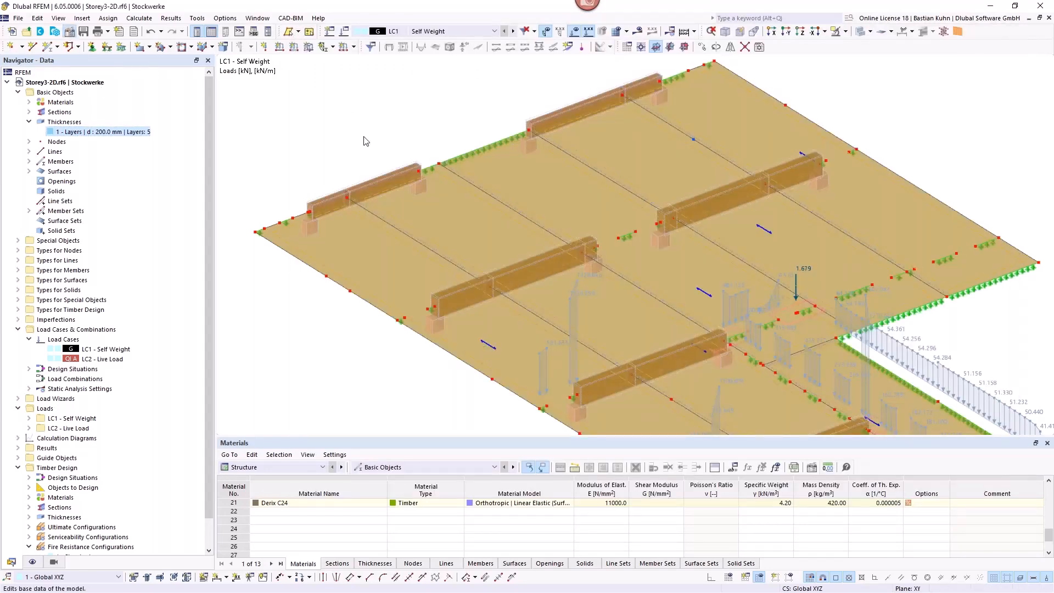
click(354, 89)
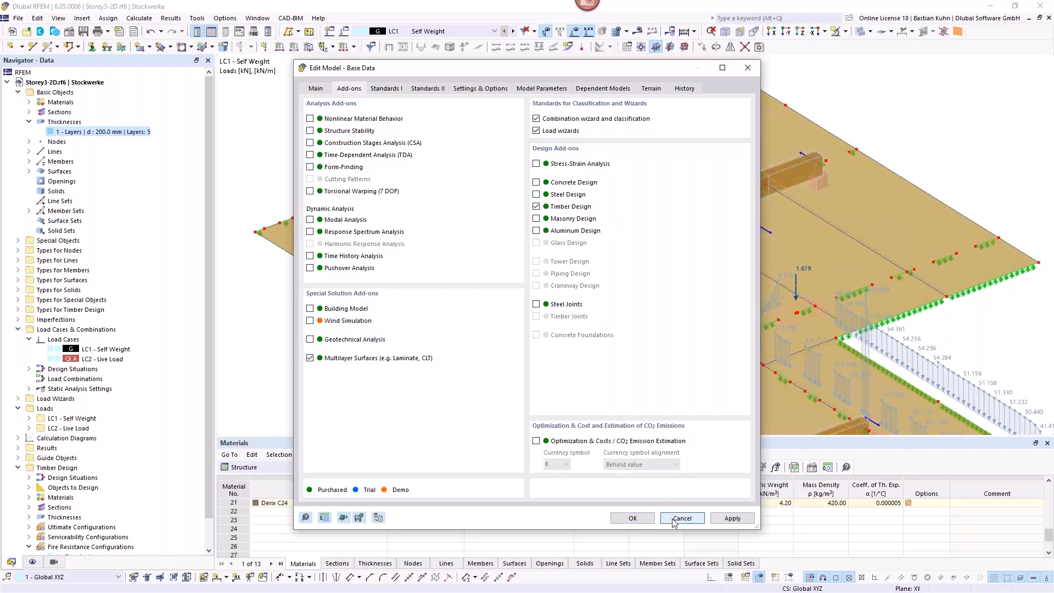
click(643, 520)
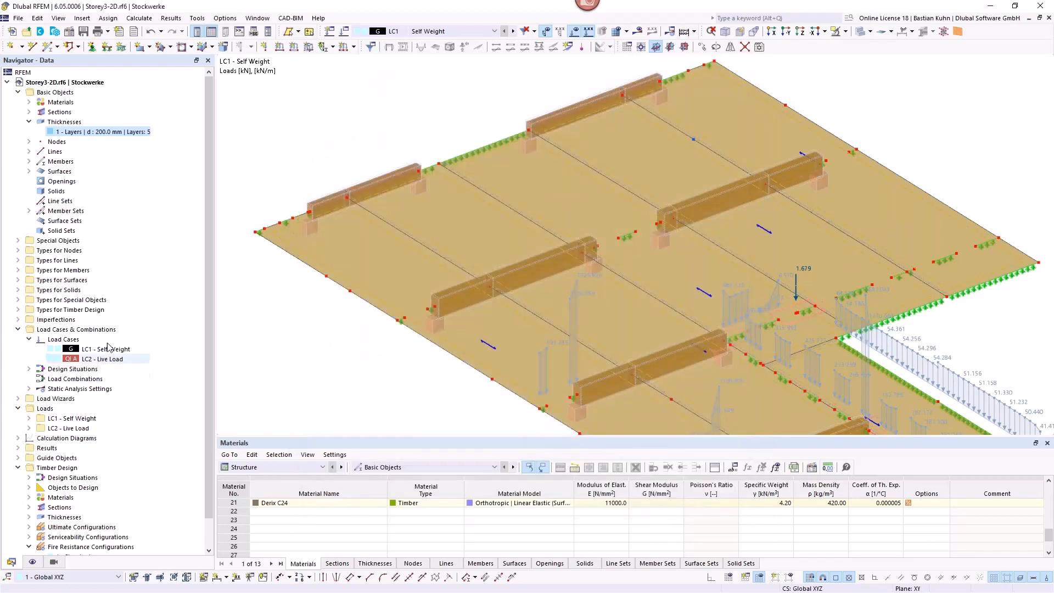
- Review the layer build-up of the 200 mm thickness and browse the manufacturers in the composition library without importing a composition
double_click(94, 132)
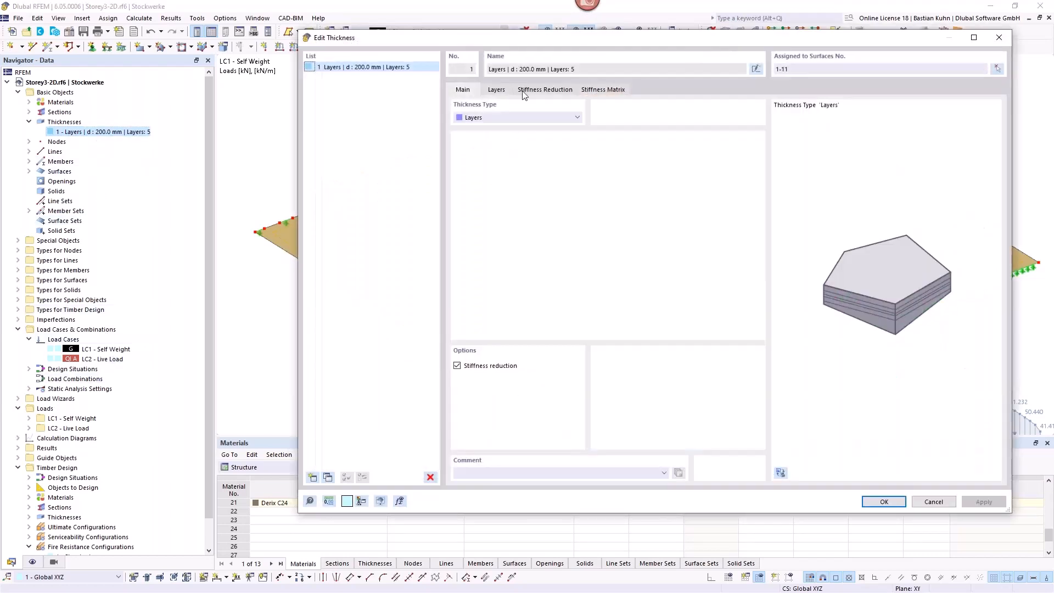
click(496, 90)
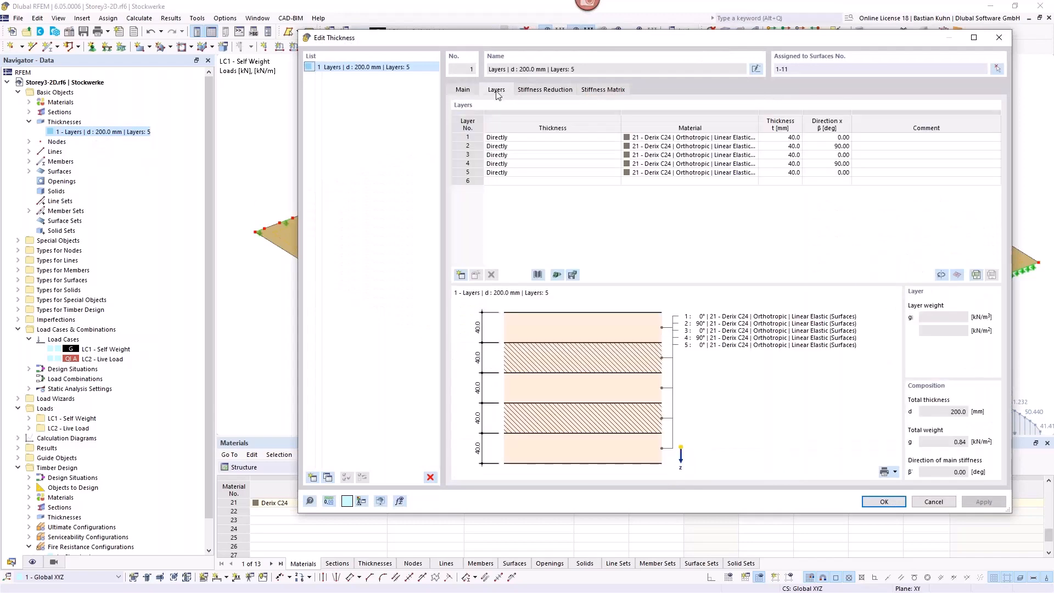
click(538, 275)
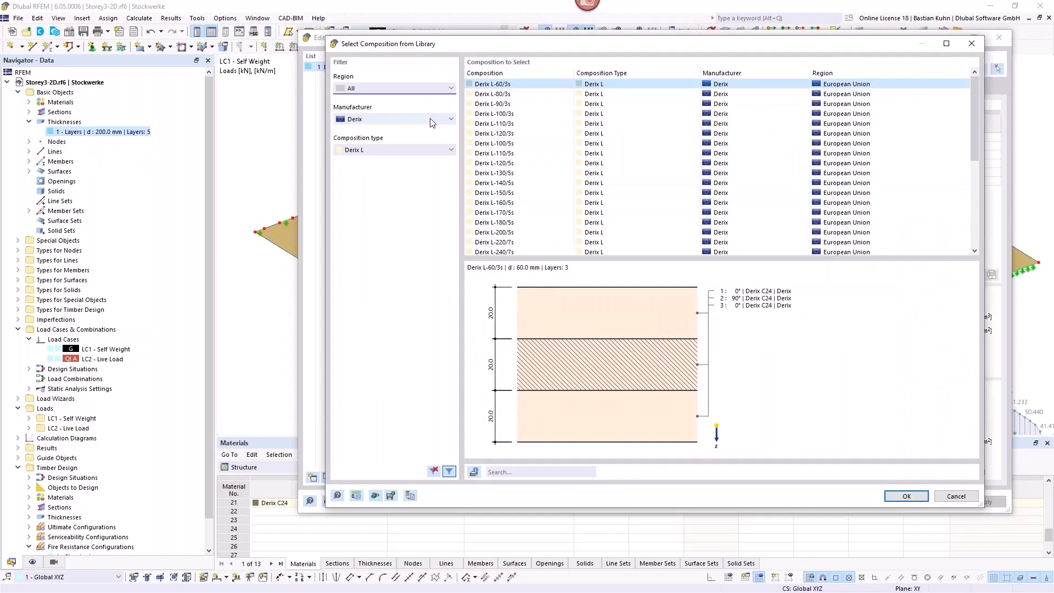
click(432, 122)
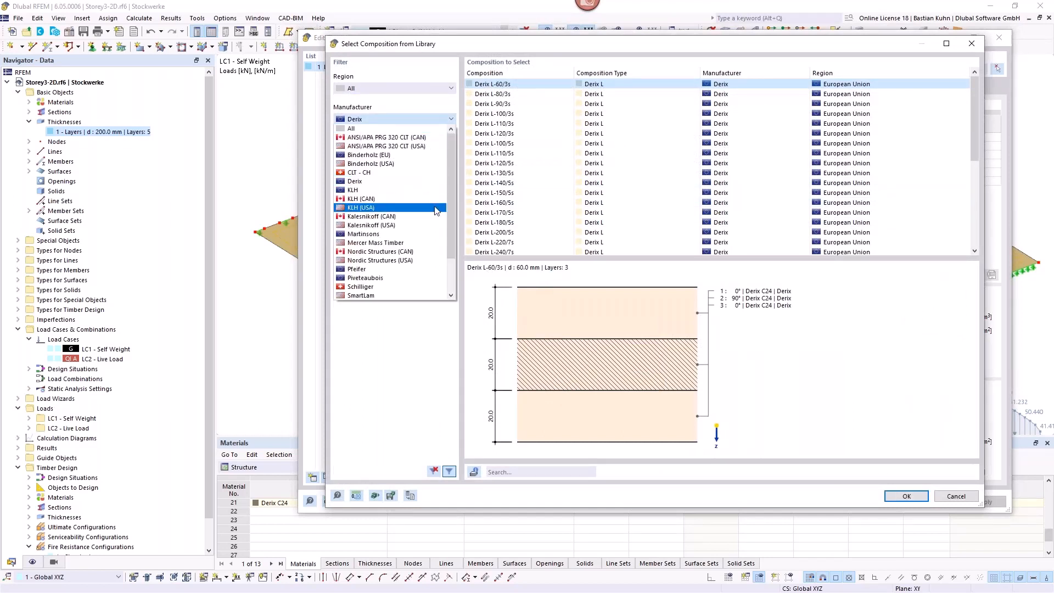
drag(449, 189, 447, 259)
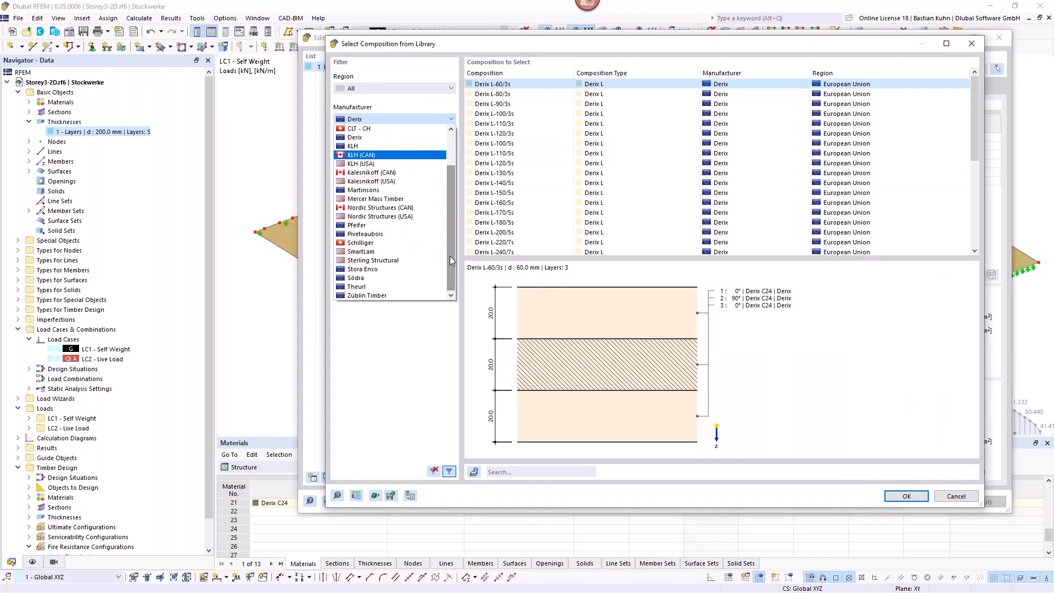
scroll(450, 256, up, 2)
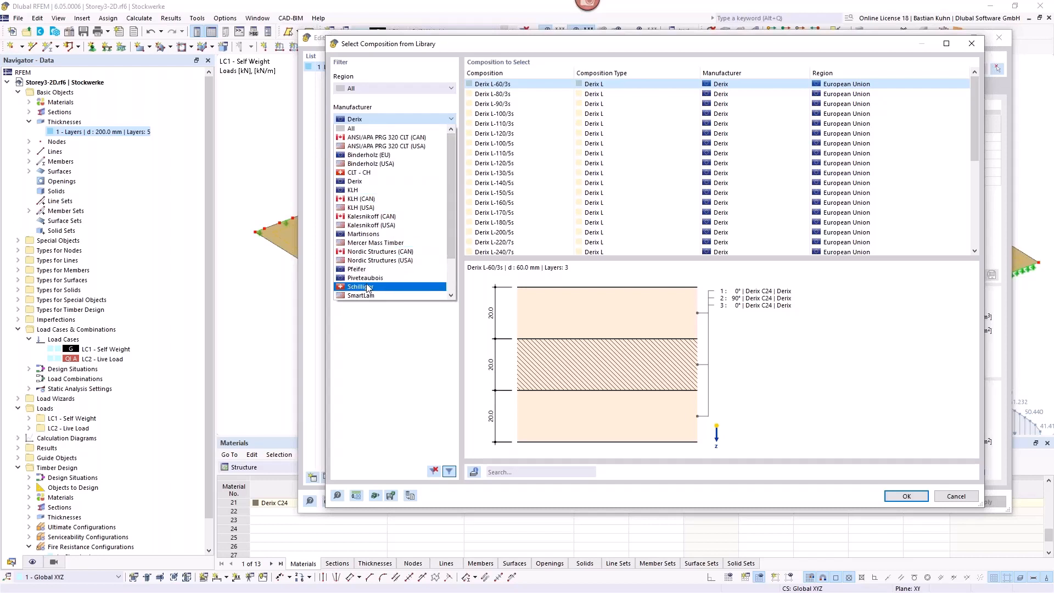
scroll(420, 220, down, 2)
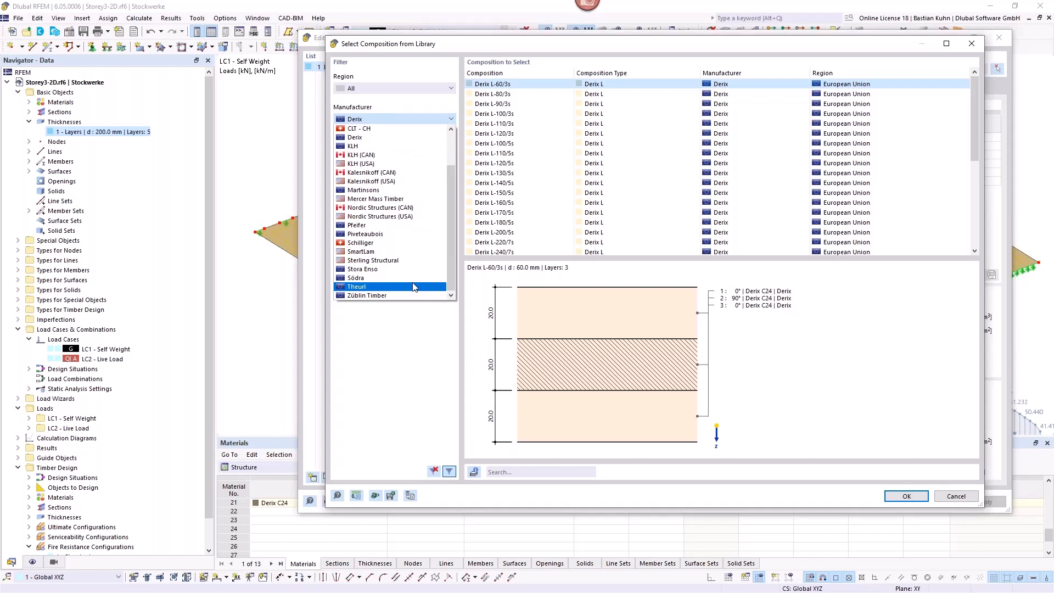
click(438, 363)
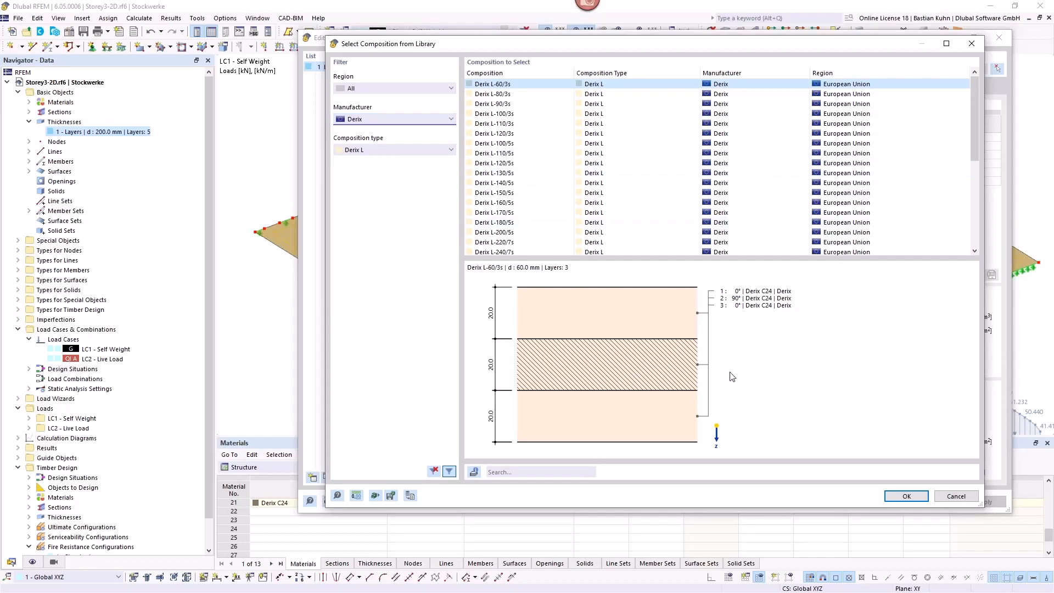
click(954, 497)
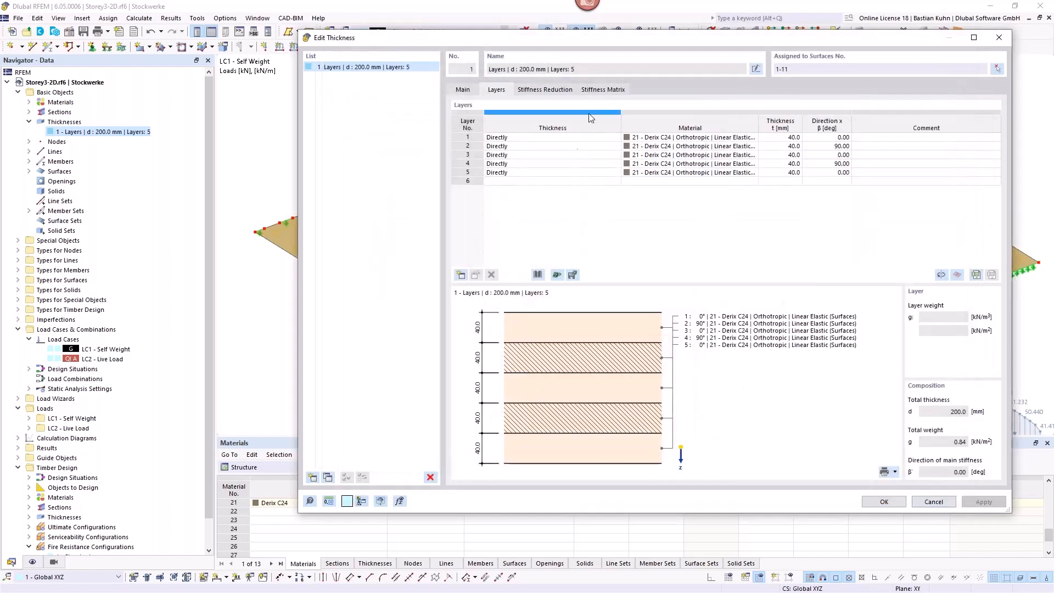
- Examine the stiffness reduction multipliers and stiffness matrix of the 200 mm thickness, leaving them as they are
click(537, 91)
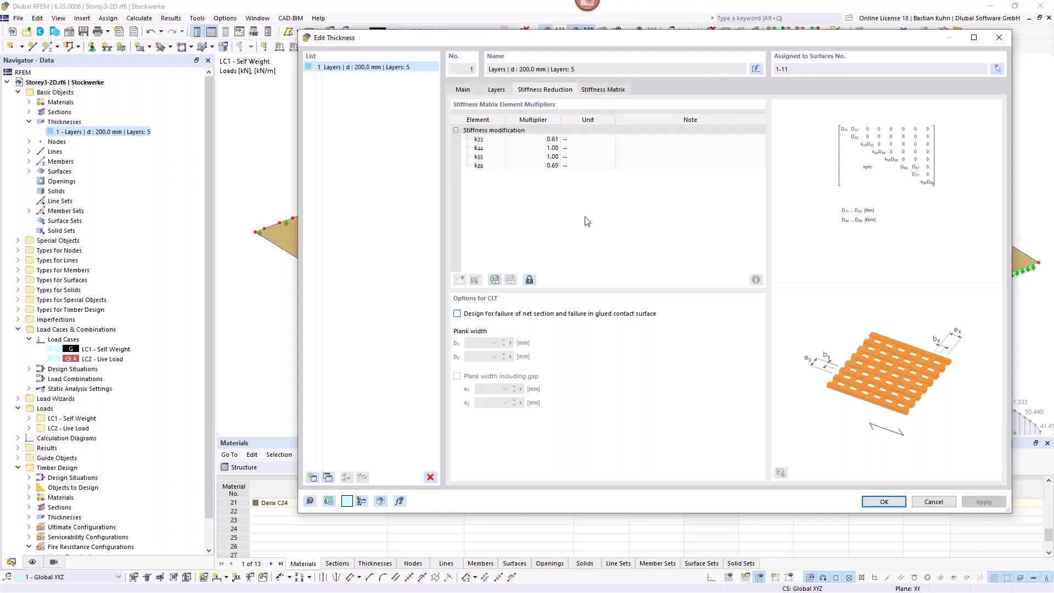
click(604, 90)
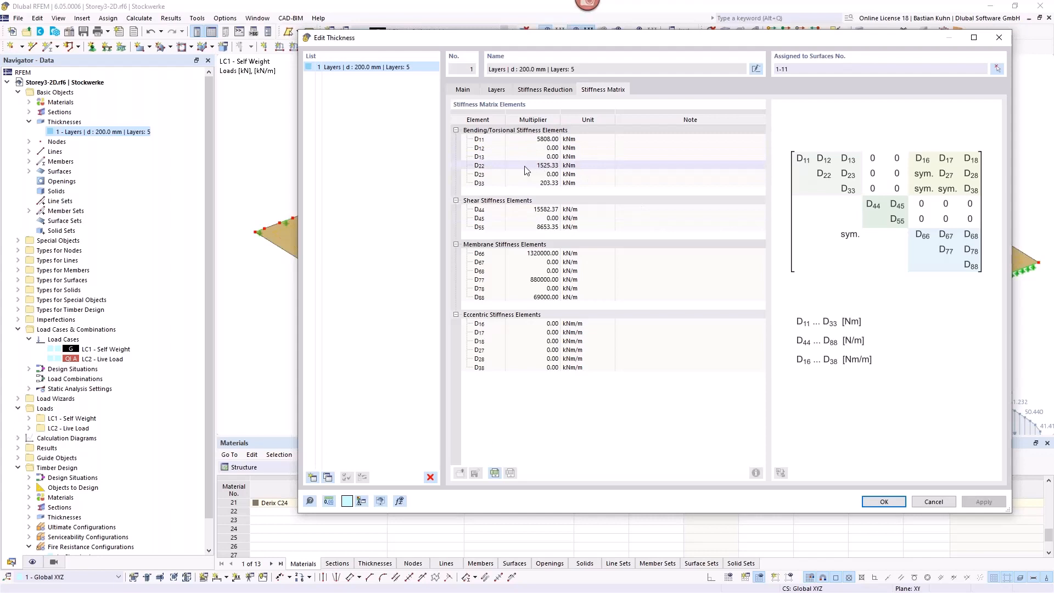
click(933, 502)
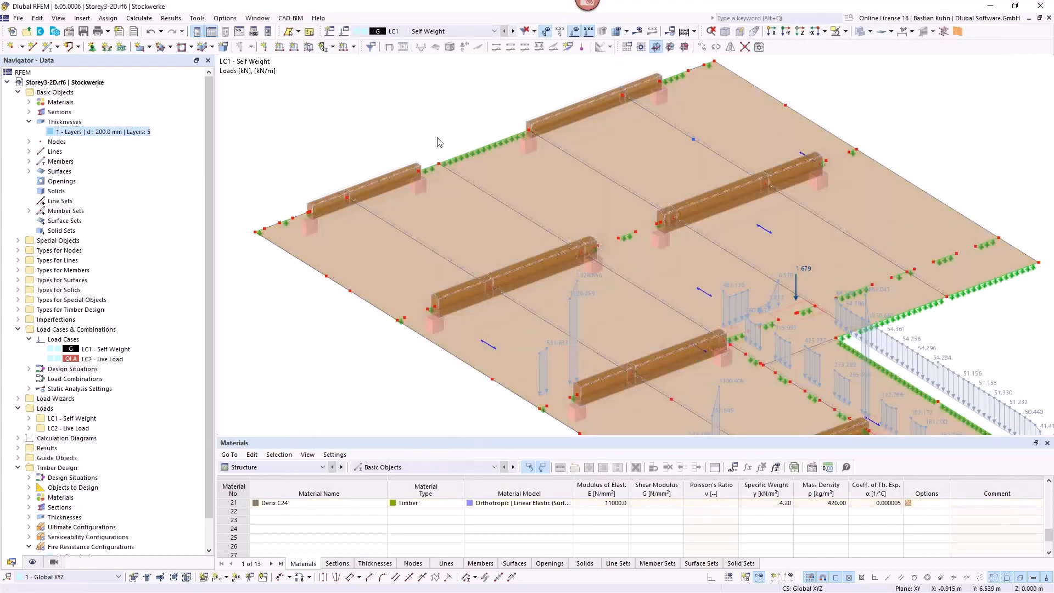
- Hide the load display on the Storey3-2D floor and view the slab in plan
scroll(439, 142, down, 2)
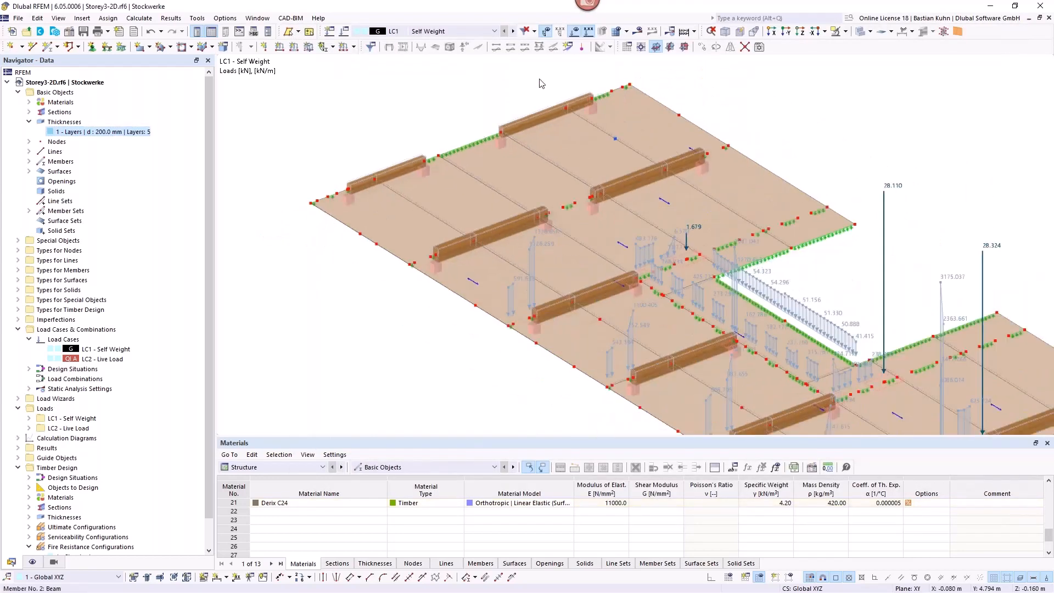
click(574, 33)
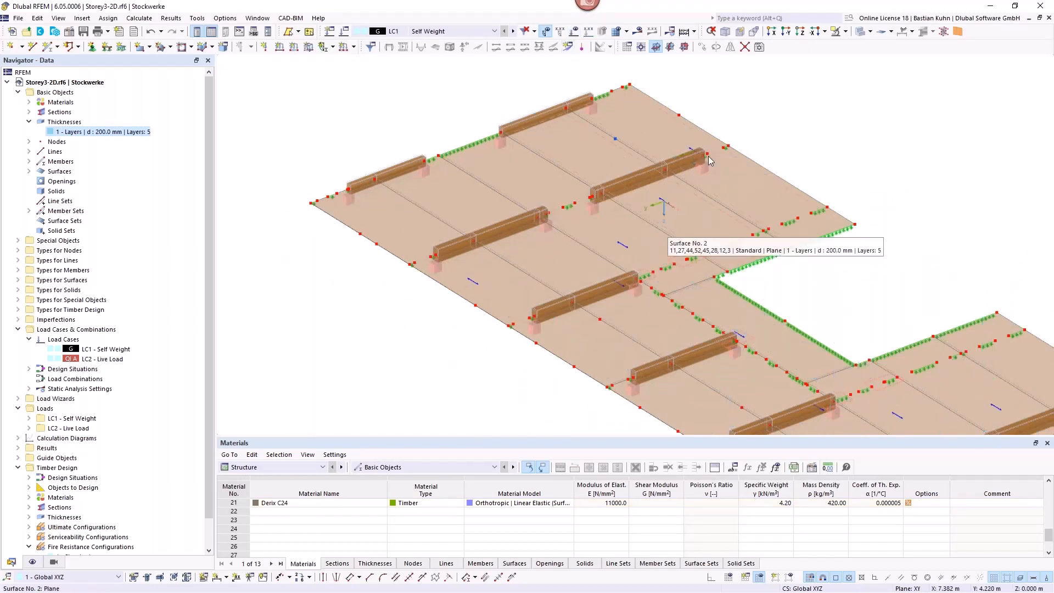
click(800, 32)
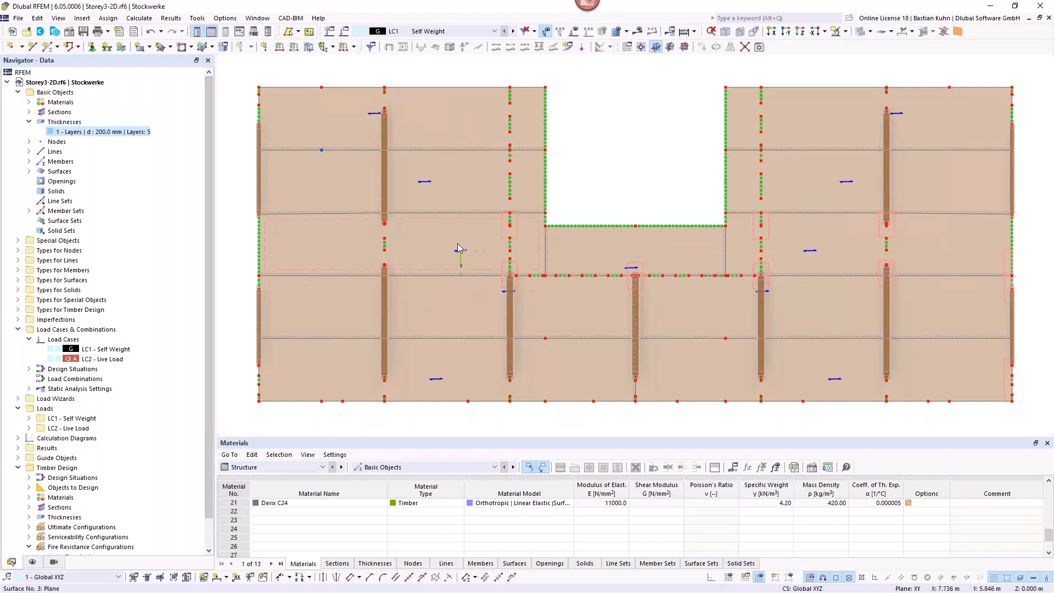
mouse_move(458, 248)
- Examine the floor beams, their end supports and the adjoining slab panels in a 3D view
scroll(407, 193, down, 2)
middle_drag(443, 212, 552, 166)
scroll(553, 164, up, 4)
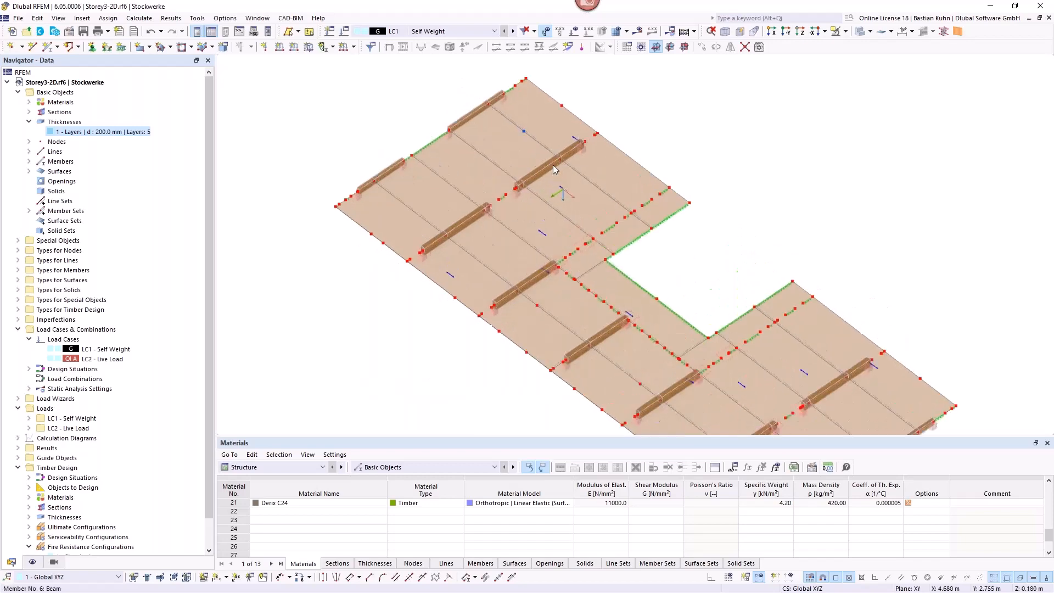
scroll(597, 134, up, 3)
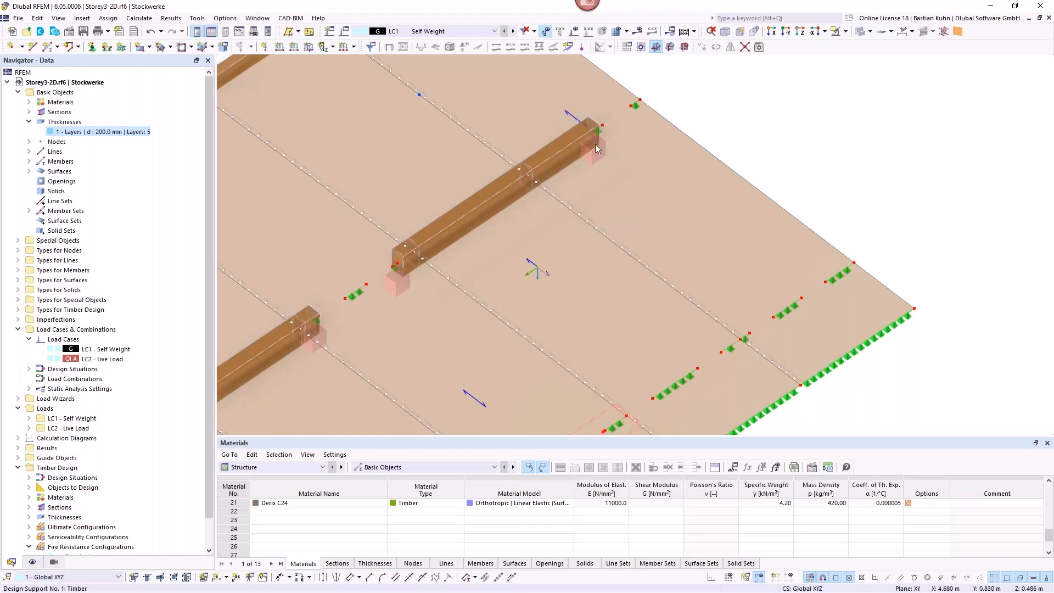
scroll(555, 190, down, 4)
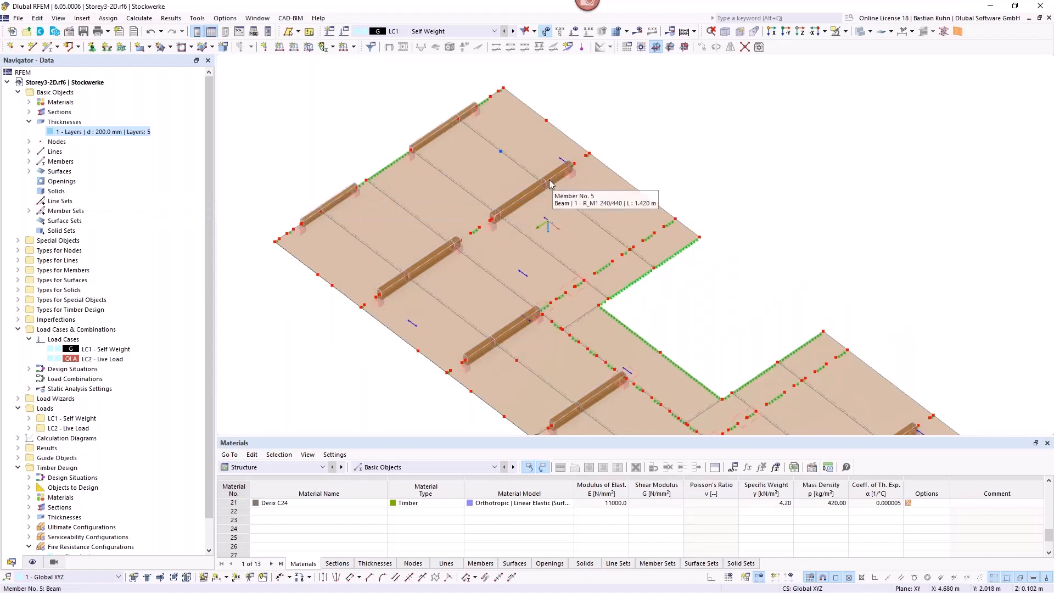
scroll(560, 176, up, 1)
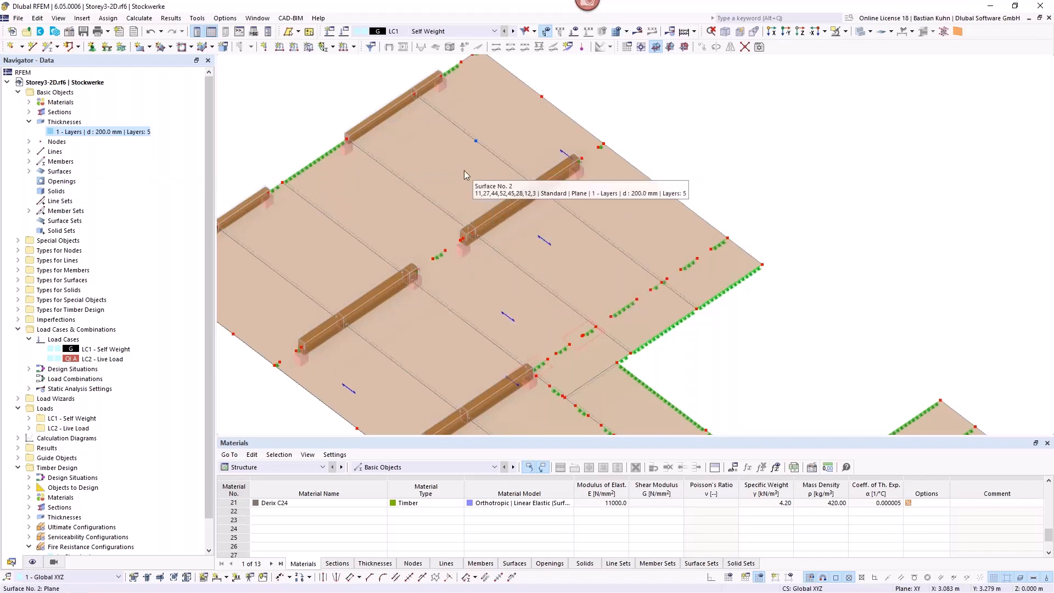
scroll(400, 123, down, 3)
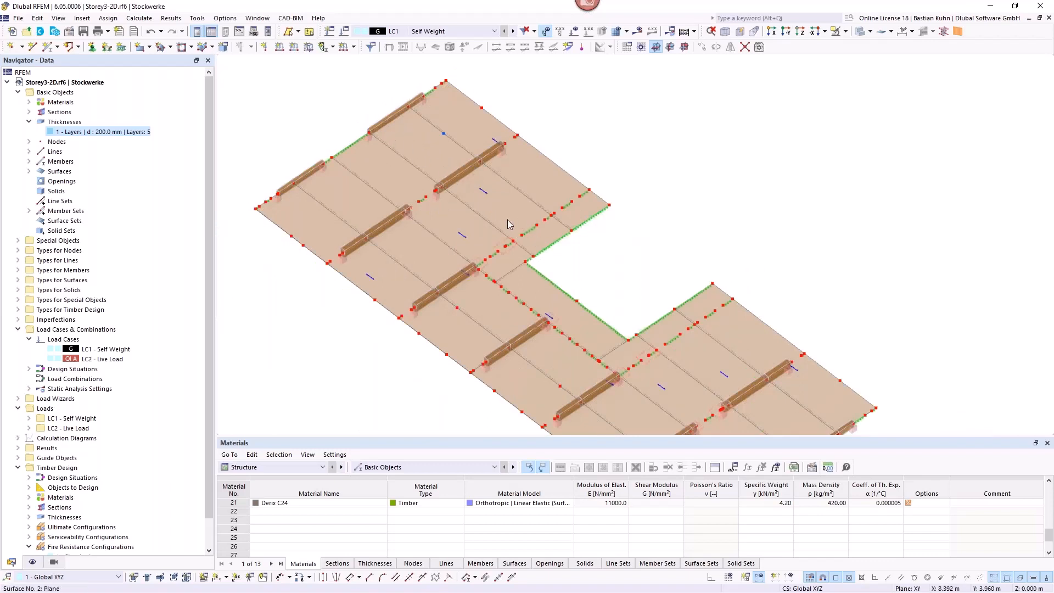
- Show the floor in plan and display the surfaces' layer directions per layer instead of as a resultant
click(800, 31)
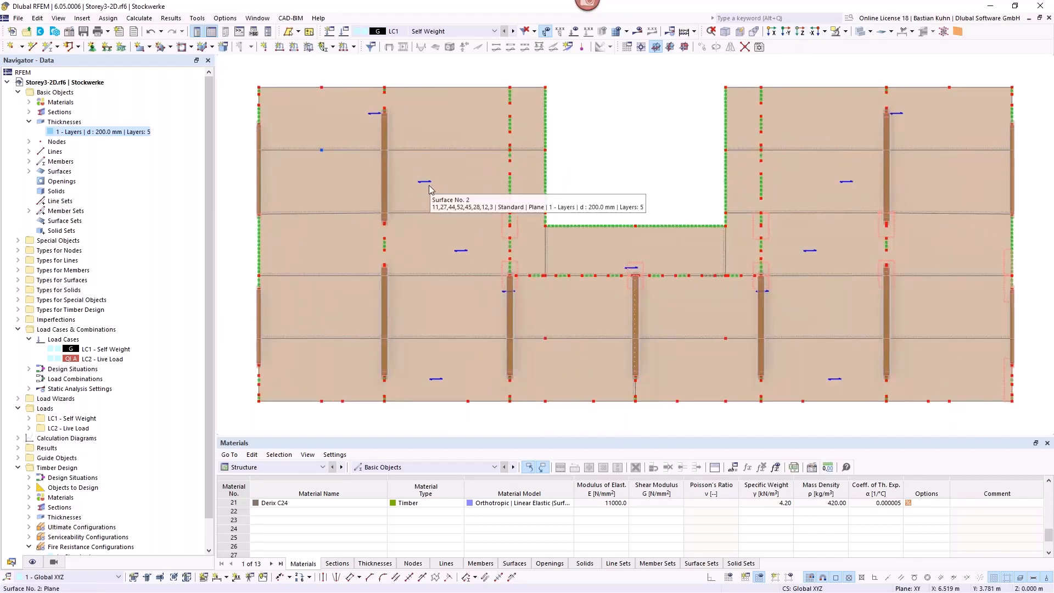
click(33, 562)
scroll(68, 385, up, 15)
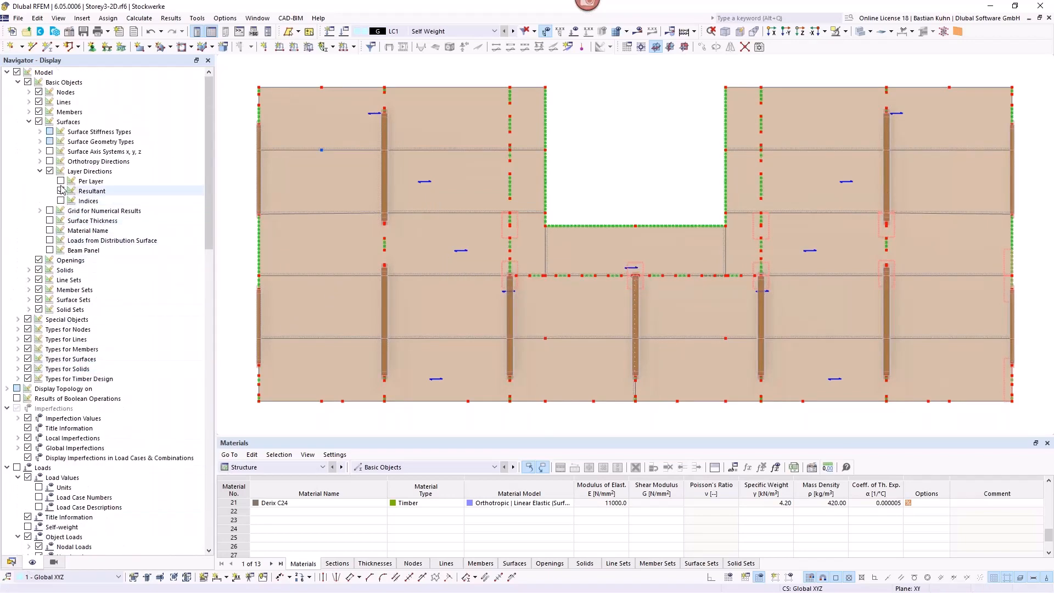
click(60, 181)
click(60, 191)
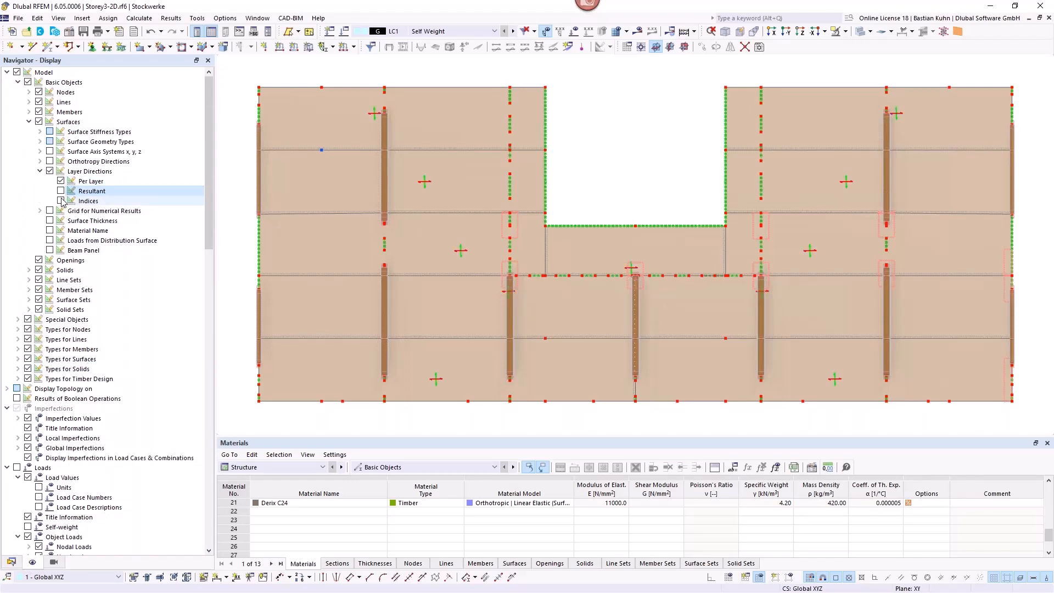
- Display the layer indices beside the surfaces' layer direction arrows and inspect them on the panels around the recess
click(60, 201)
scroll(428, 187, up, 2)
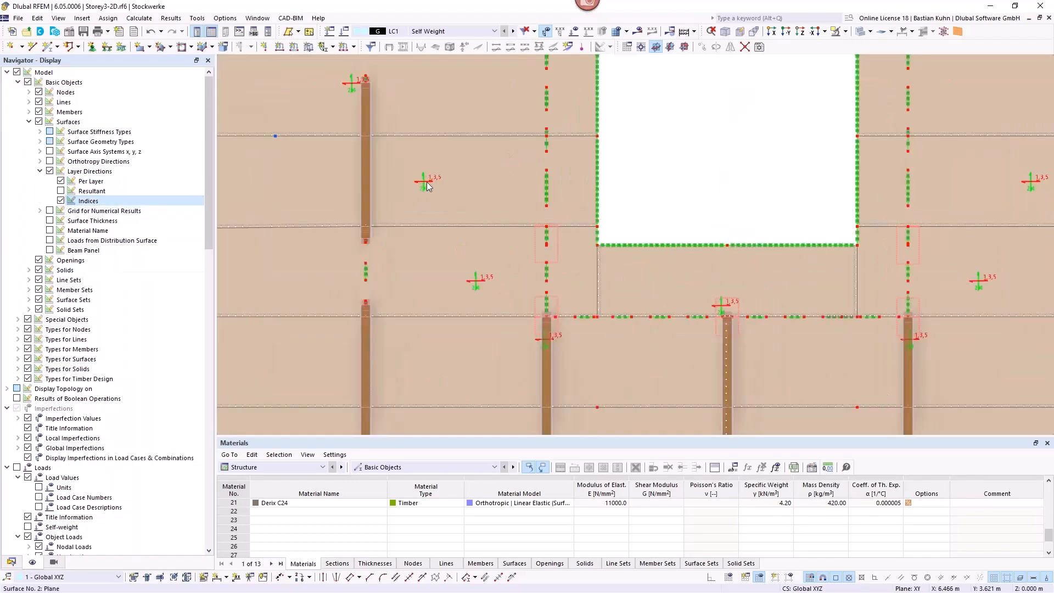
scroll(428, 187, up, 2)
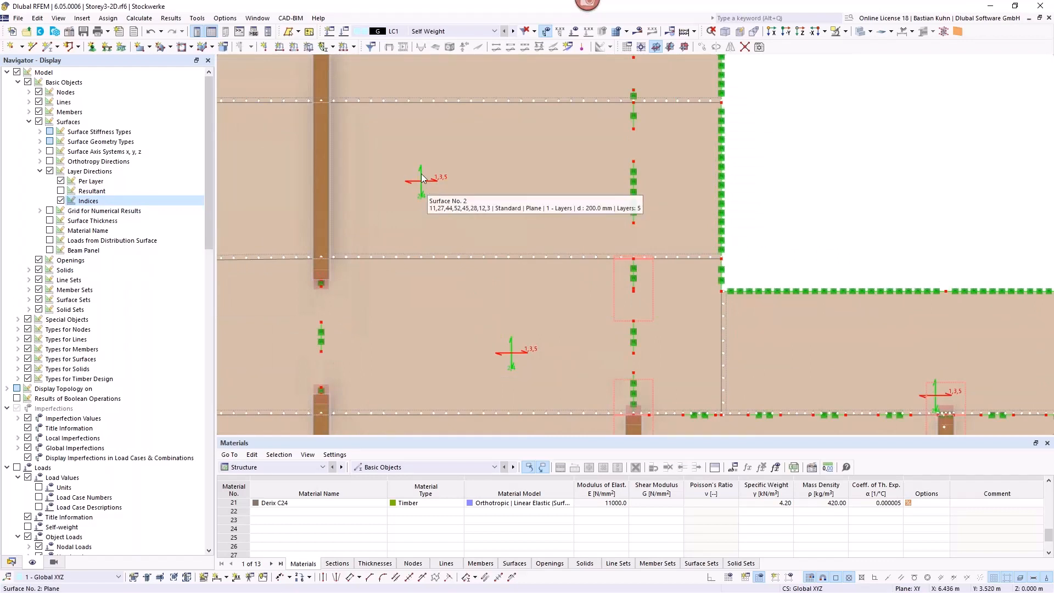
middle_drag(499, 208, 385, 177)
- Open the 200 mm layered thickness and check the direction angle β of each of its five layers
click(12, 561)
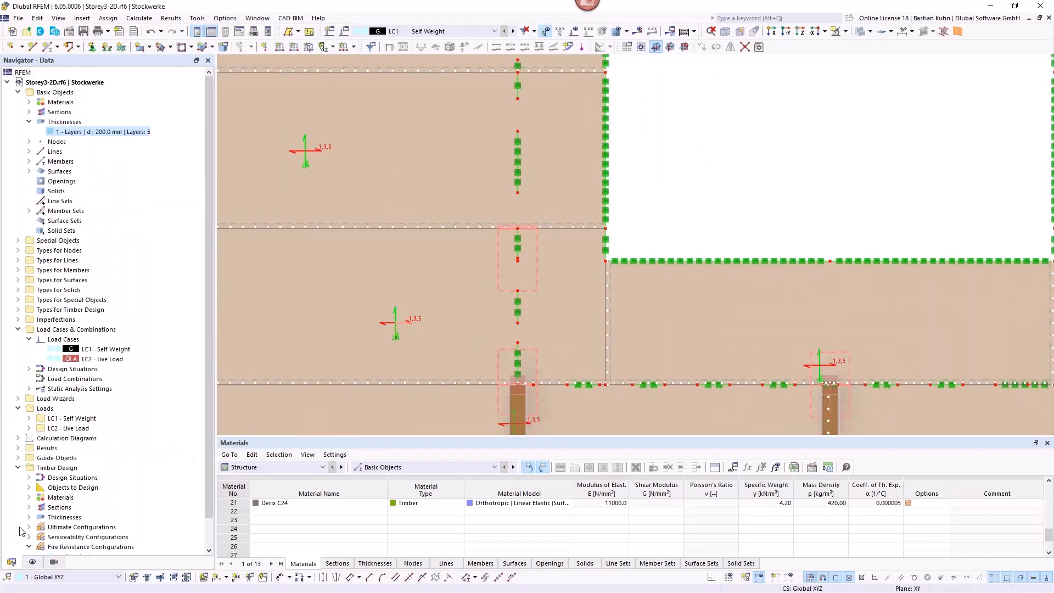
double_click(86, 133)
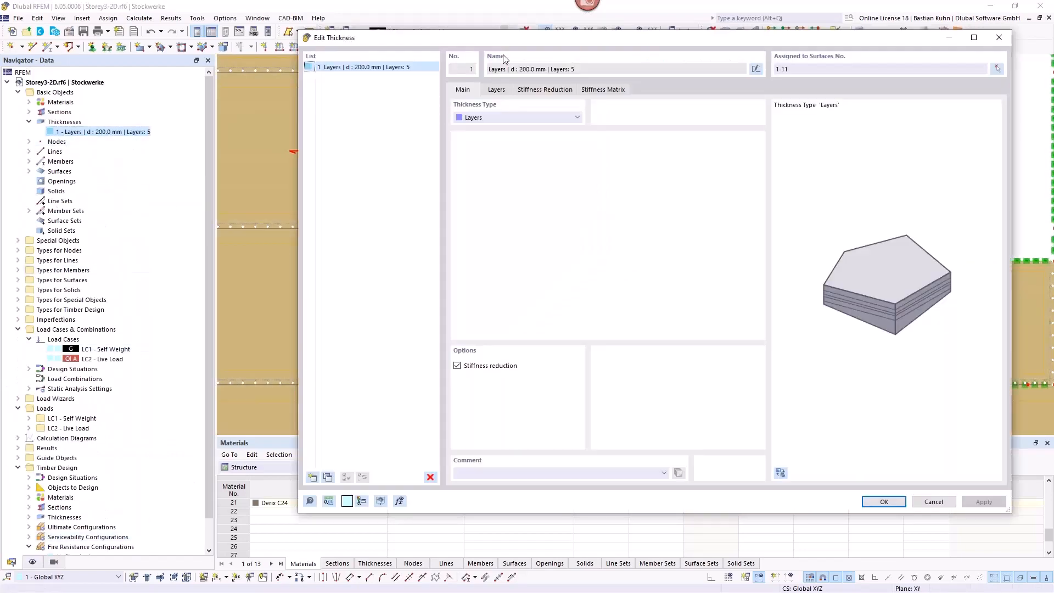
drag(519, 40, 645, 33)
click(619, 79)
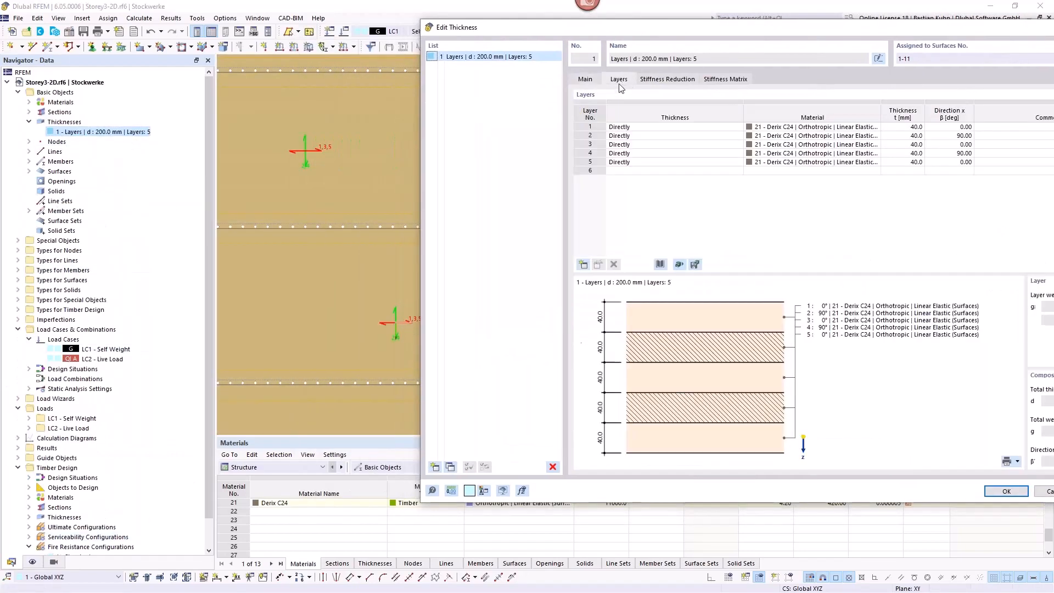
click(932, 128)
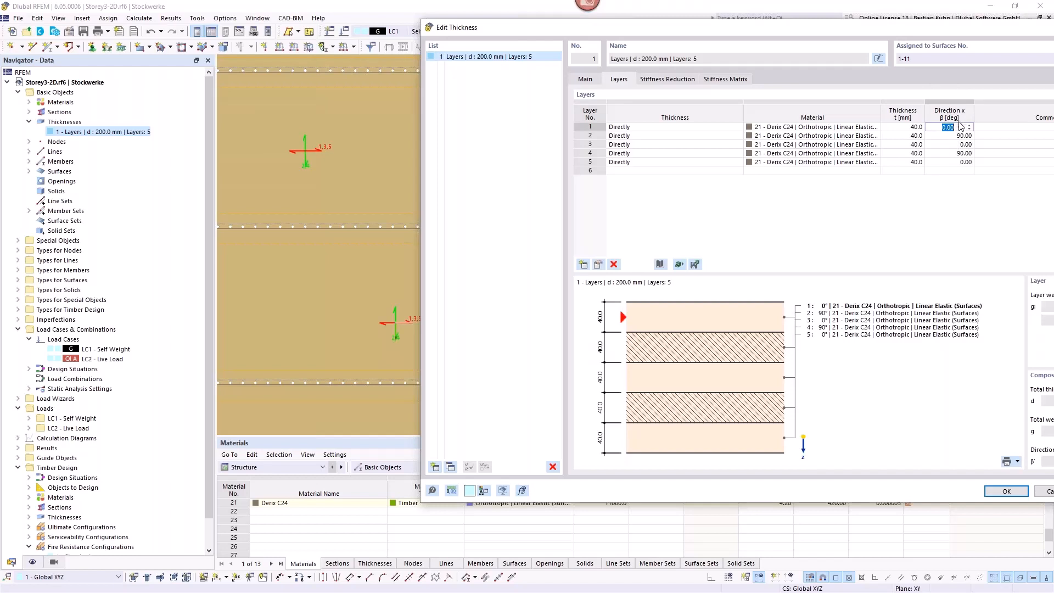
click(958, 145)
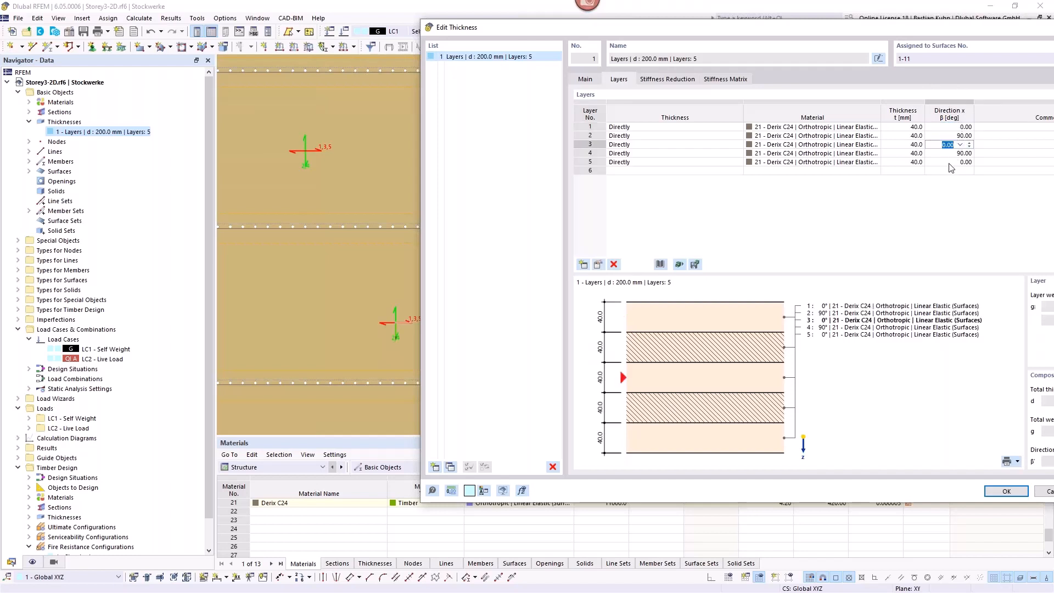
click(950, 162)
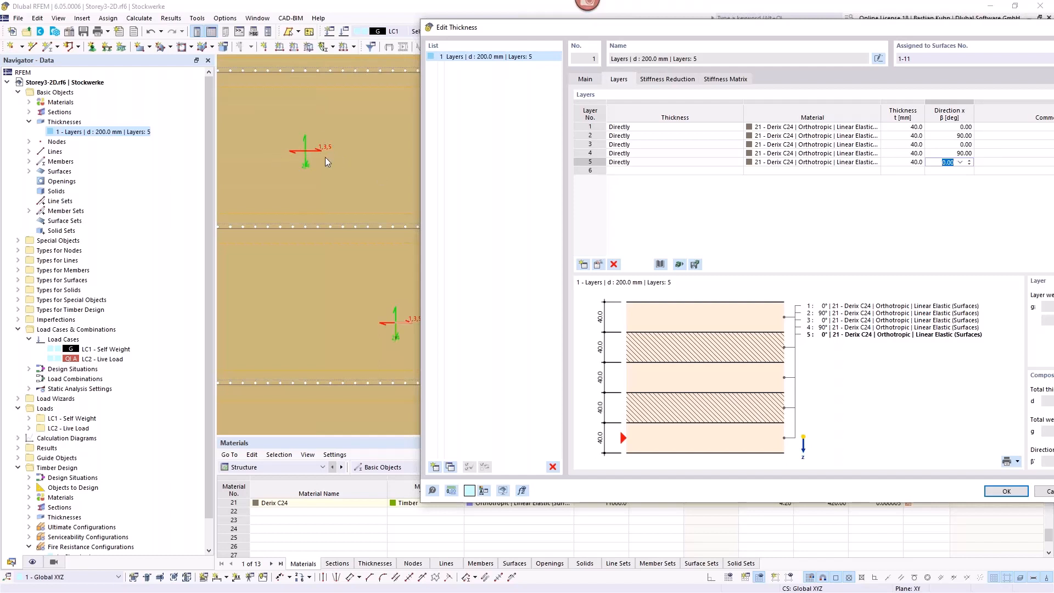
click(944, 136)
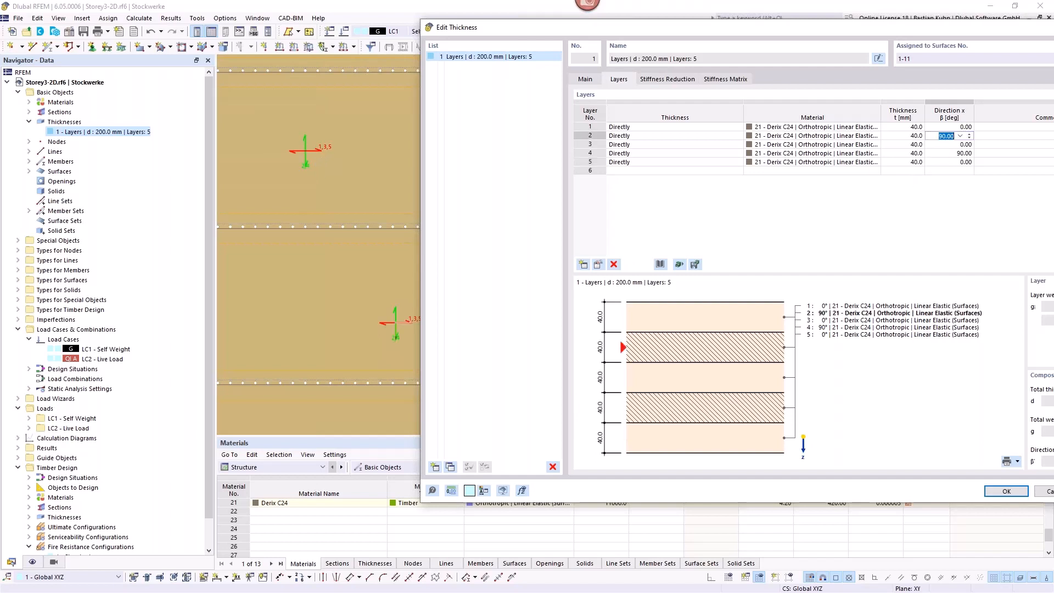
click(945, 154)
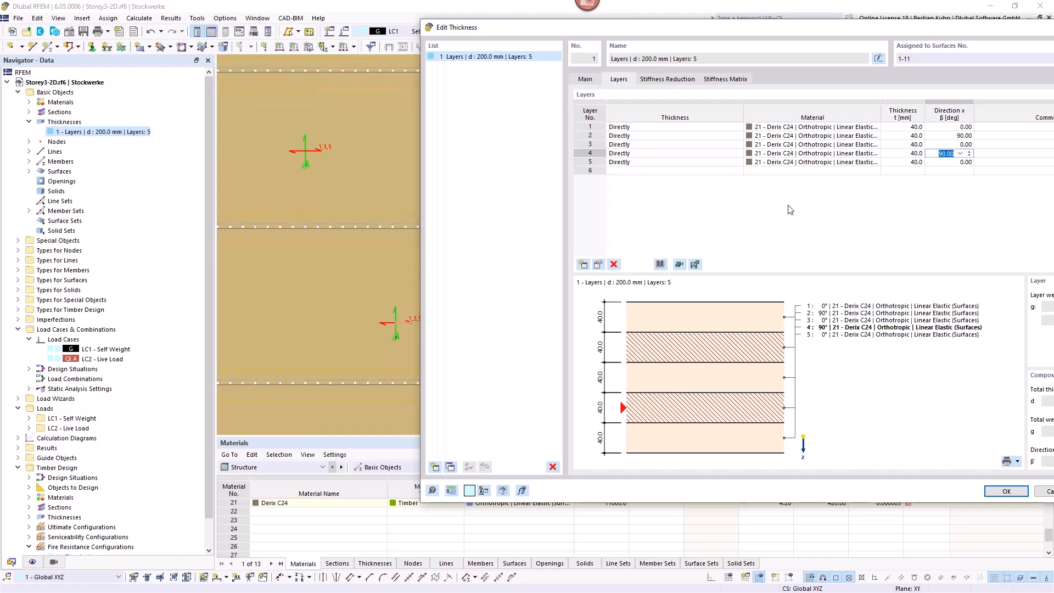
- Inspect the orthotropic stiffness parameters of the layers' Derix C24 material, then close the material and thickness settings without changes
click(602, 268)
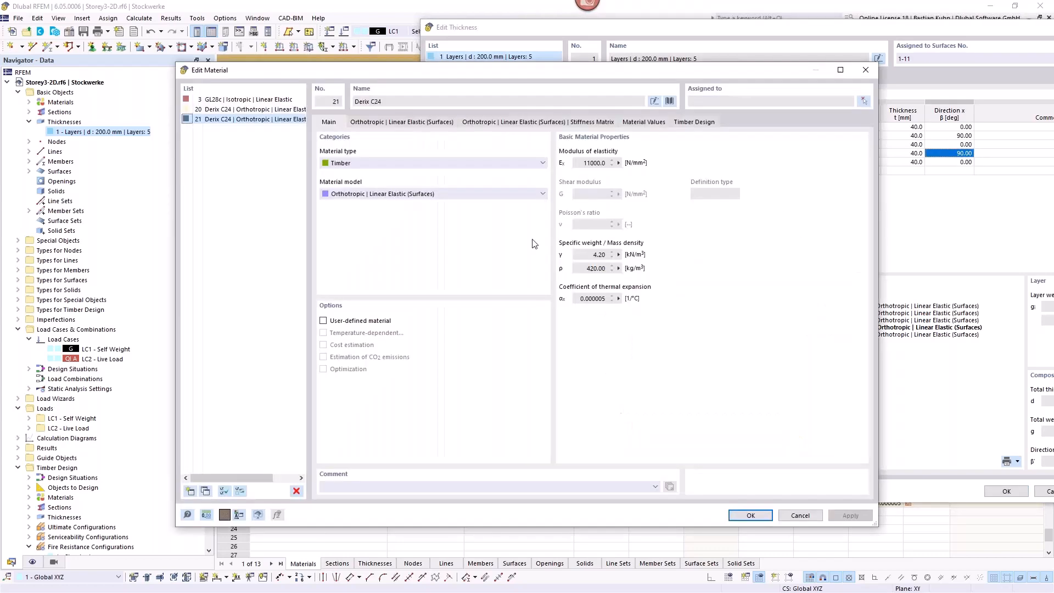
click(412, 122)
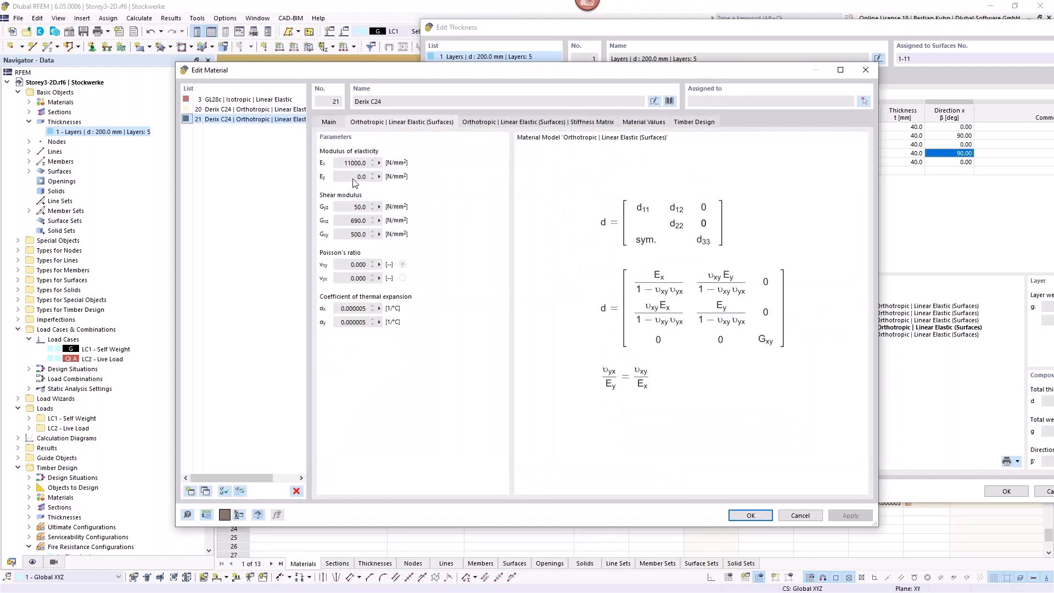
click(345, 163)
click(865, 70)
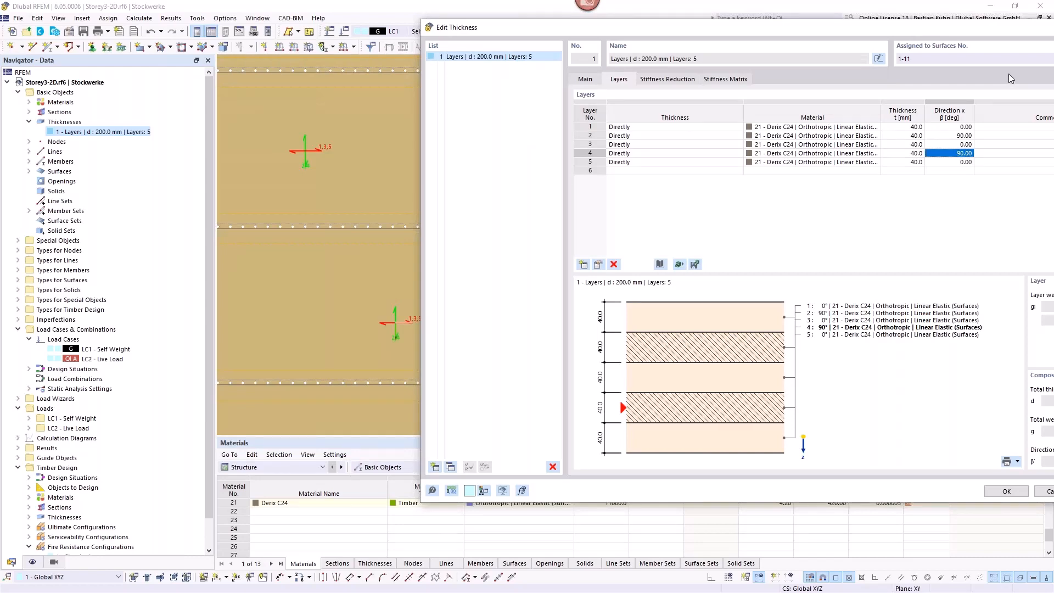
key(Escape)
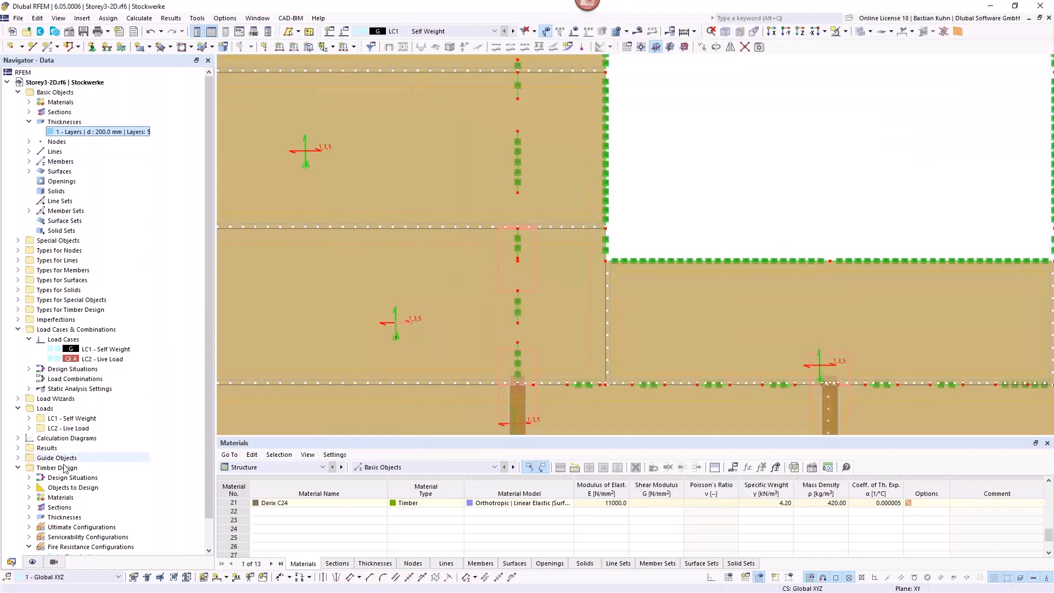
- Show only the resultant layer direction on the surfaces, hiding the per-layer arrows and indices, and check it across the floor
click(32, 562)
click(60, 191)
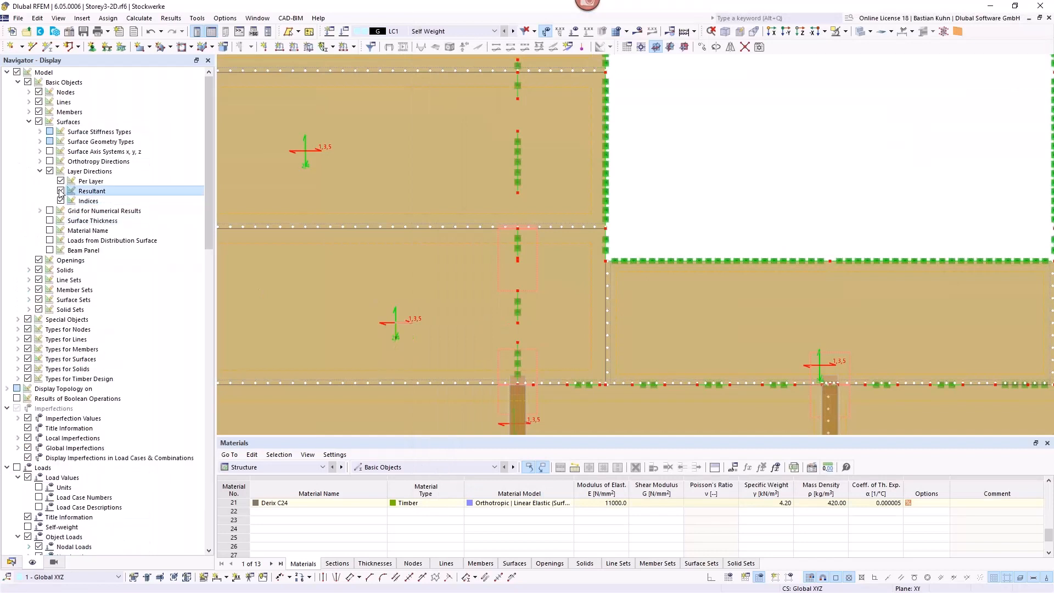
click(61, 181)
click(61, 201)
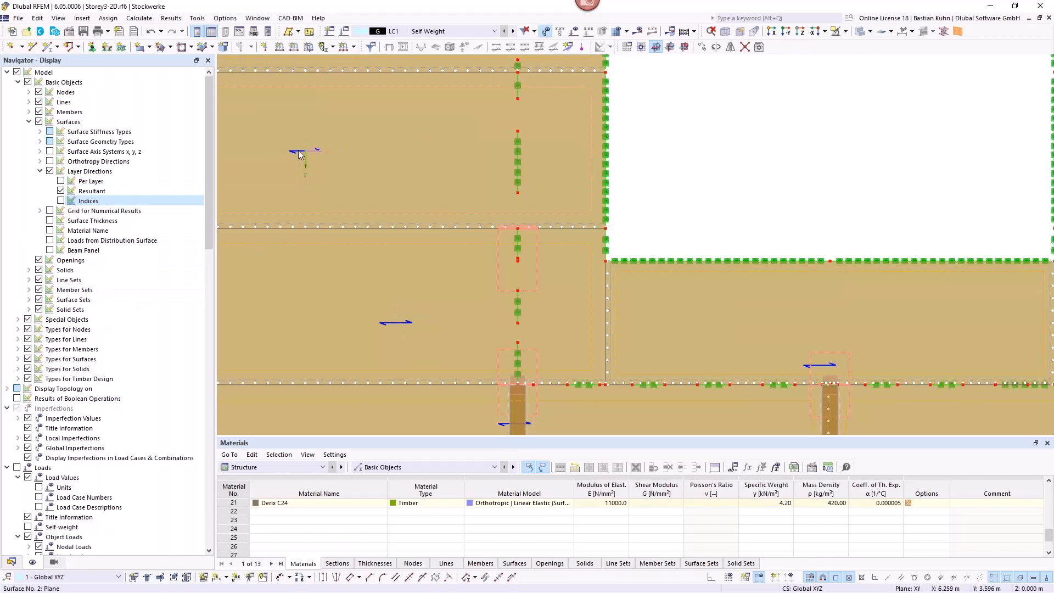
scroll(300, 155, down, 3)
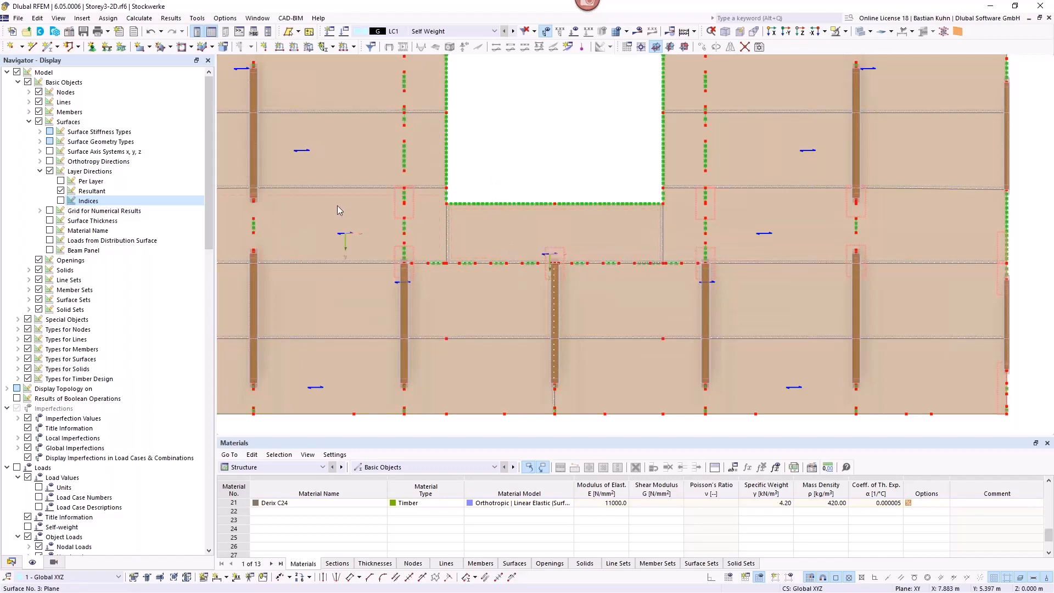
scroll(328, 330, down, 3)
click(323, 346)
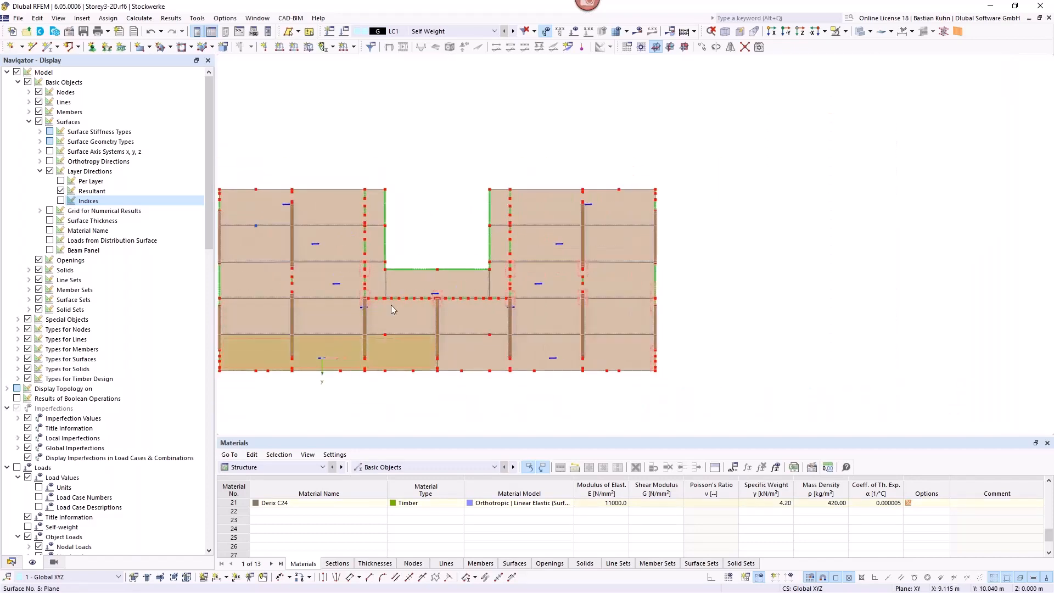
- Give the floor panel bordering the recess specific input axes with an angular rotation of 90°
scroll(403, 289, up, 3)
click(450, 286)
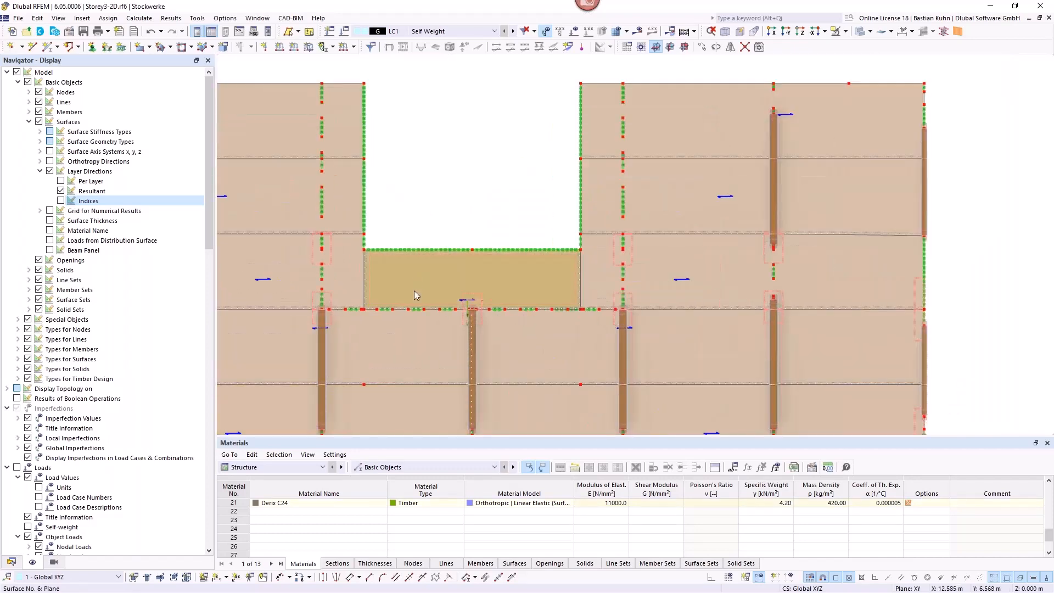
middle_drag(497, 197, 593, 152)
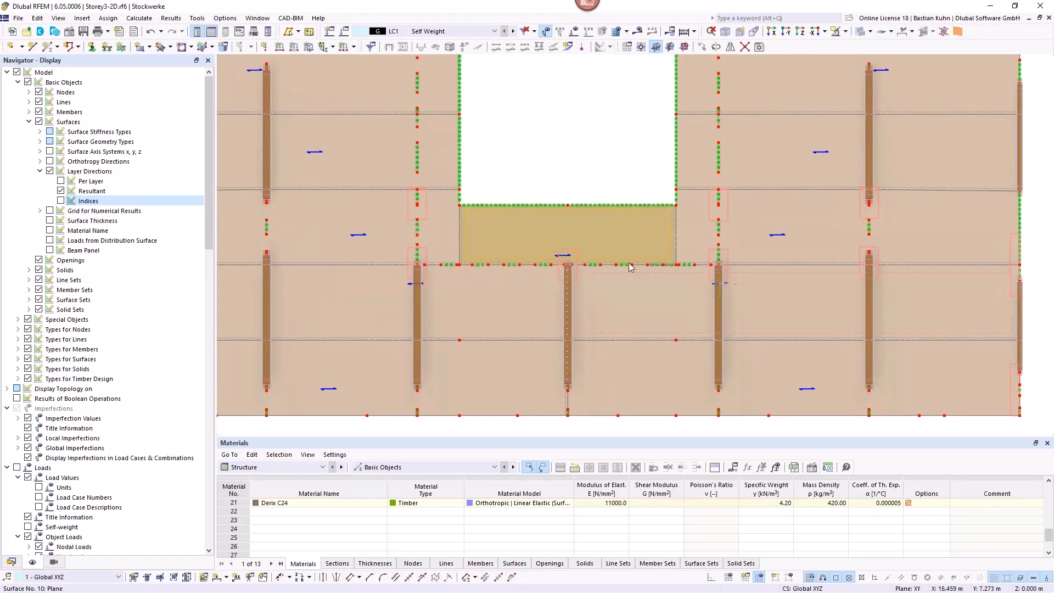
double_click(592, 226)
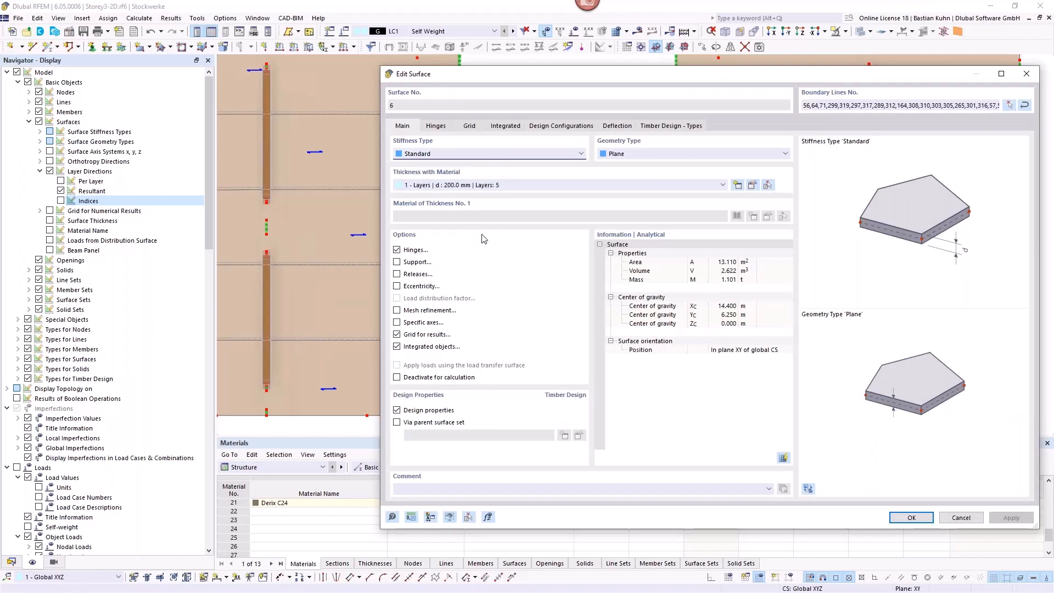
click(397, 323)
click(479, 126)
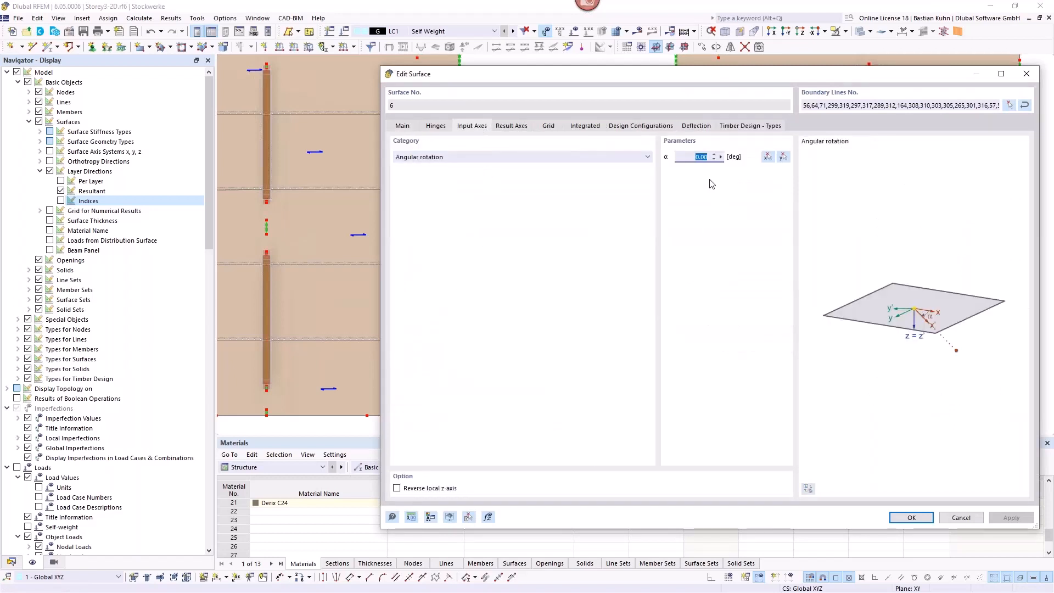
text(90)
key(Return)
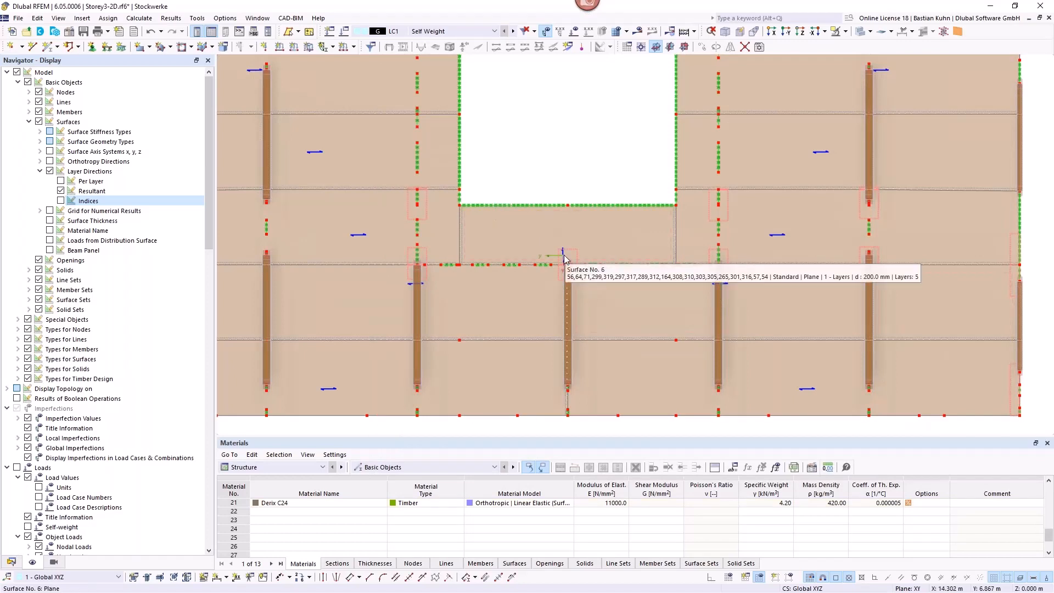
- Generate and display the finite element mesh on the floor in a 3D view
scroll(549, 151, down, 2)
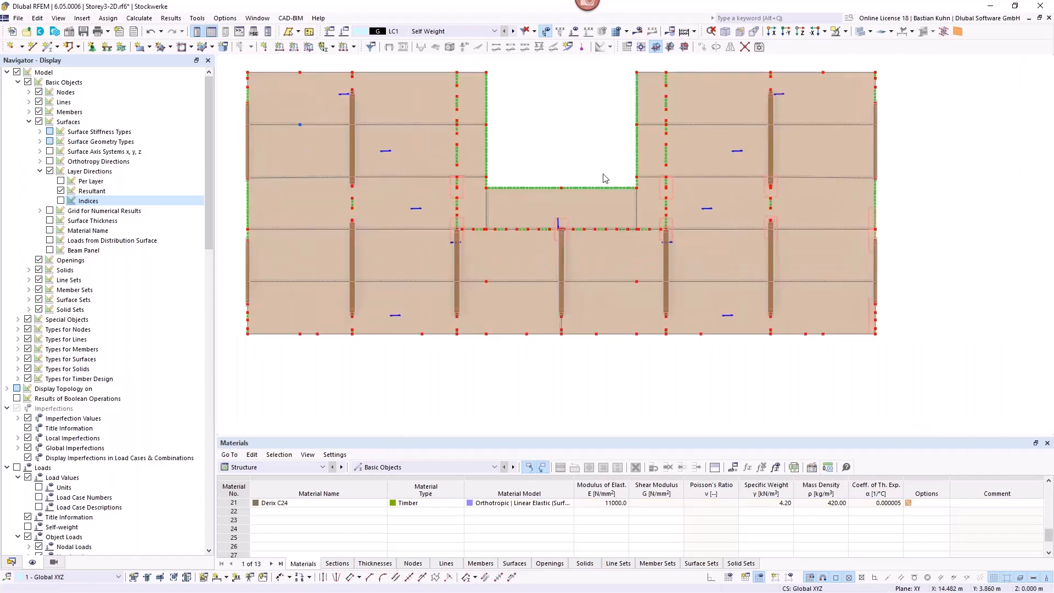
middle_drag(604, 175, 631, 129)
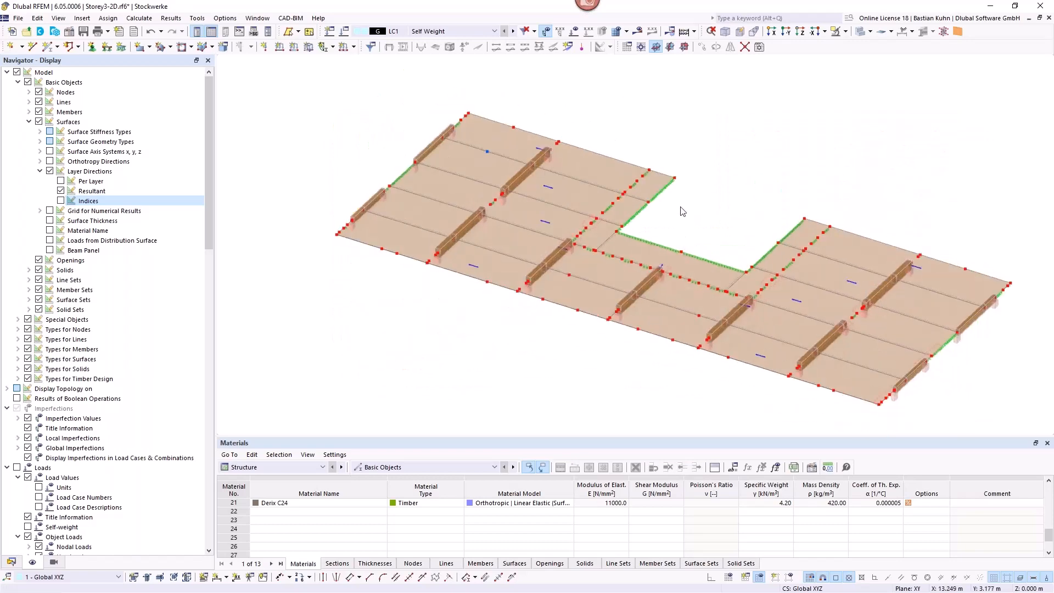
scroll(676, 195, up, 1)
scroll(676, 195, up, 3)
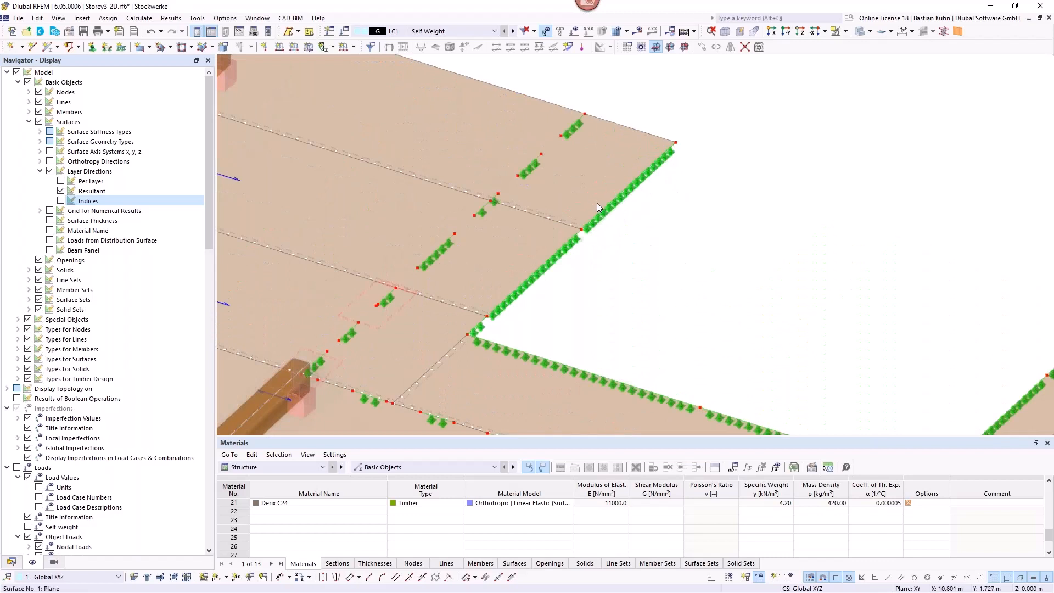
mouse_move(607, 225)
click(140, 18)
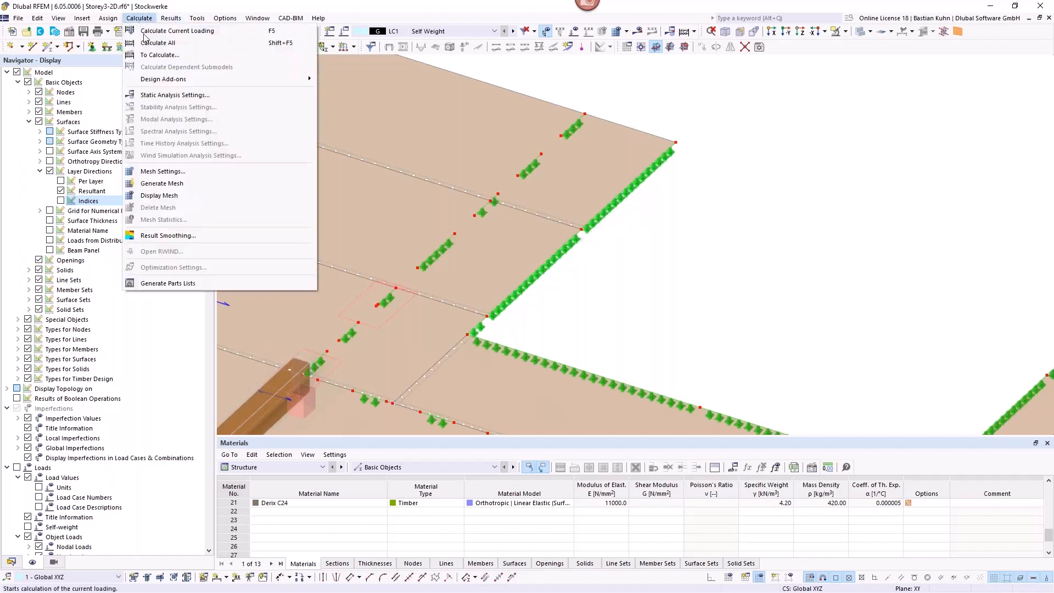
click(163, 195)
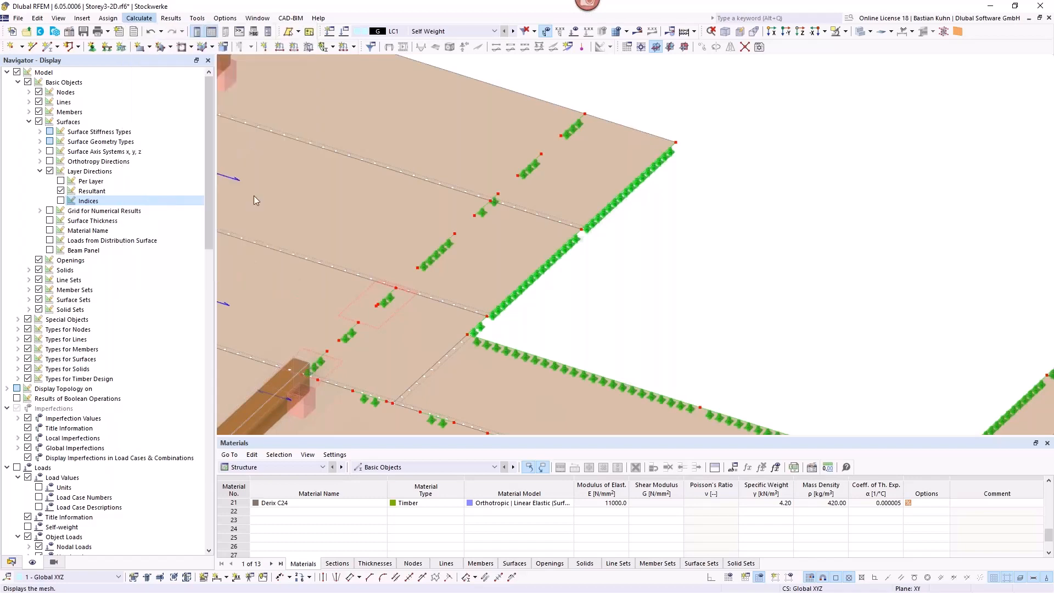
click(573, 348)
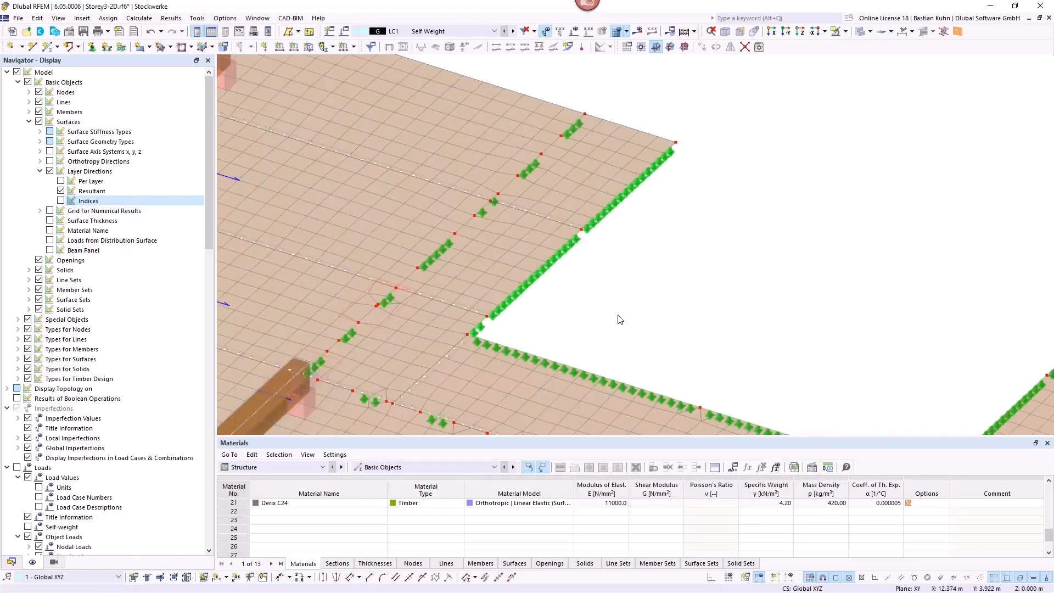
- Display the LC1 self-weight loads over the mesh and examine the nodal load and refined mesh near the line supports
scroll(618, 317, down, 5)
middle_drag(598, 254, 636, 257)
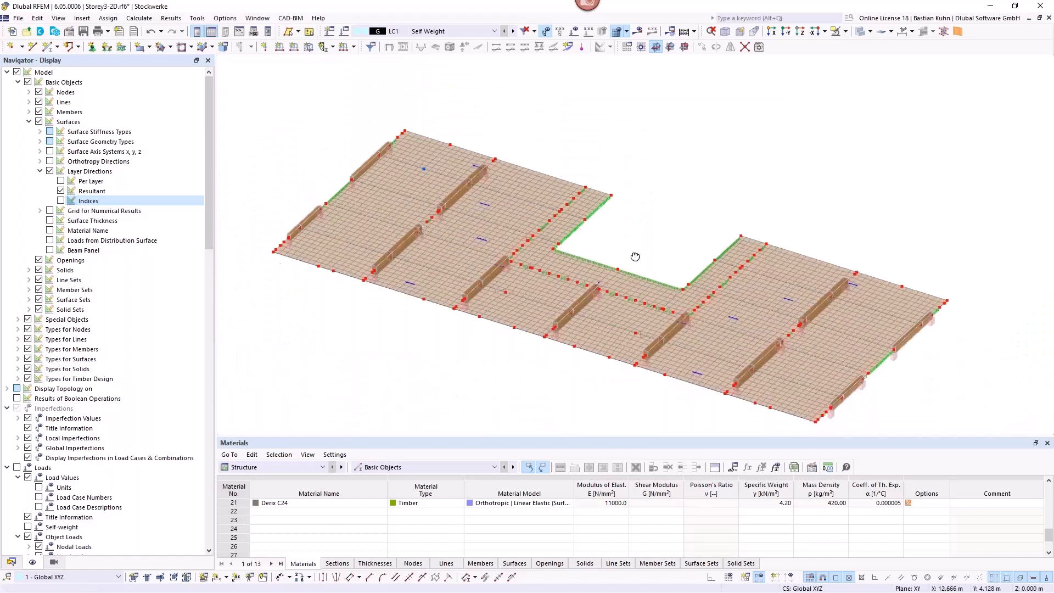
scroll(503, 297, up, 8)
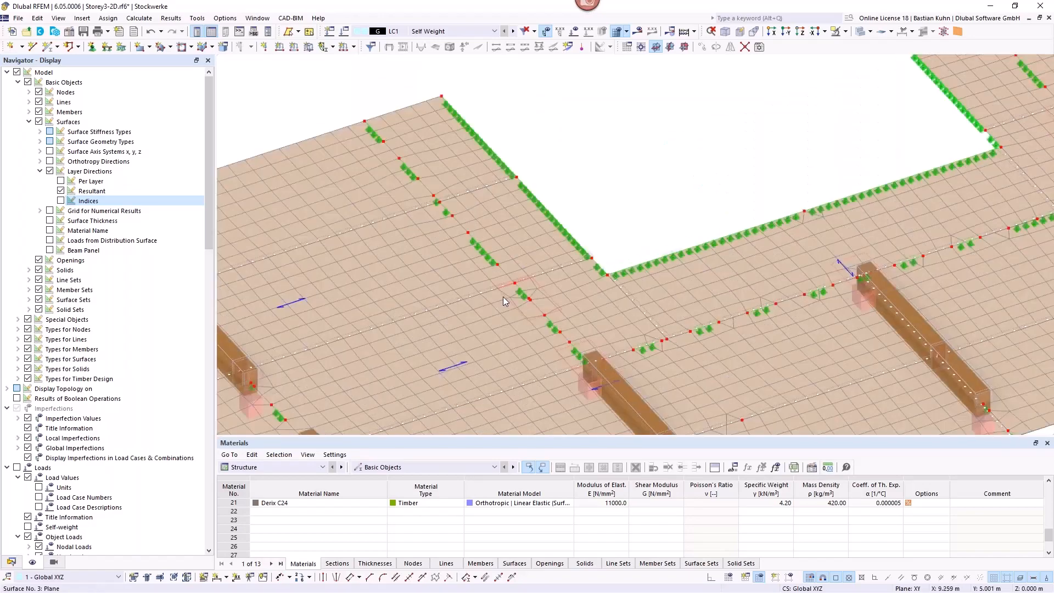
scroll(504, 296, up, 3)
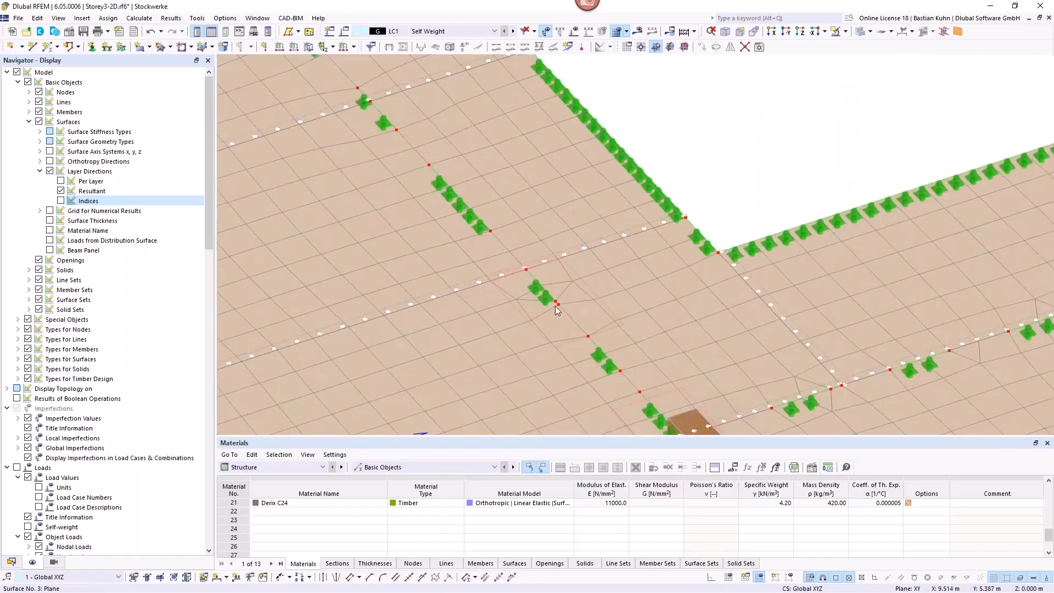
click(573, 33)
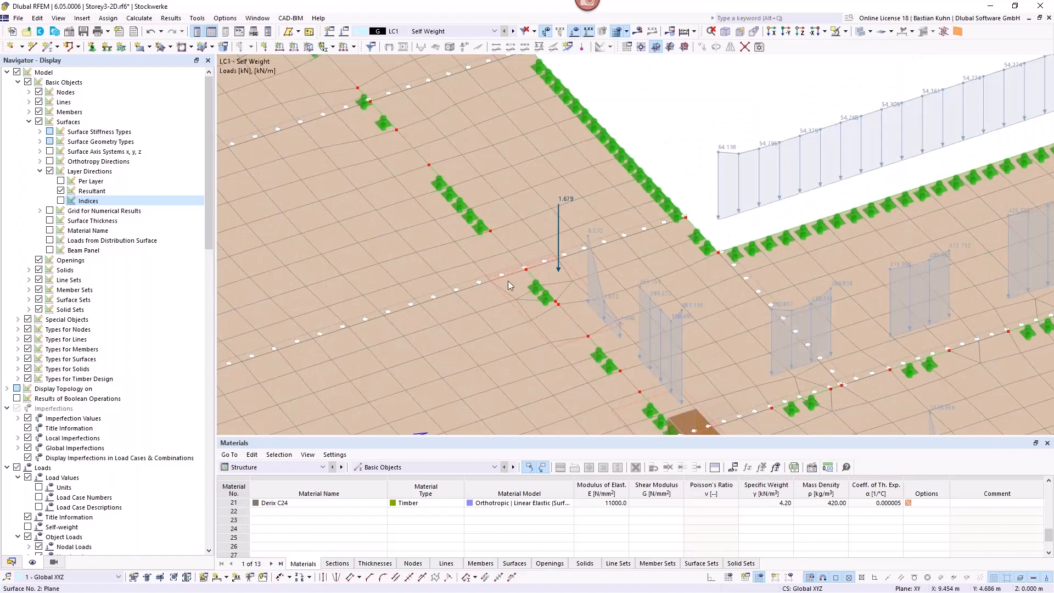
mouse_move(560, 215)
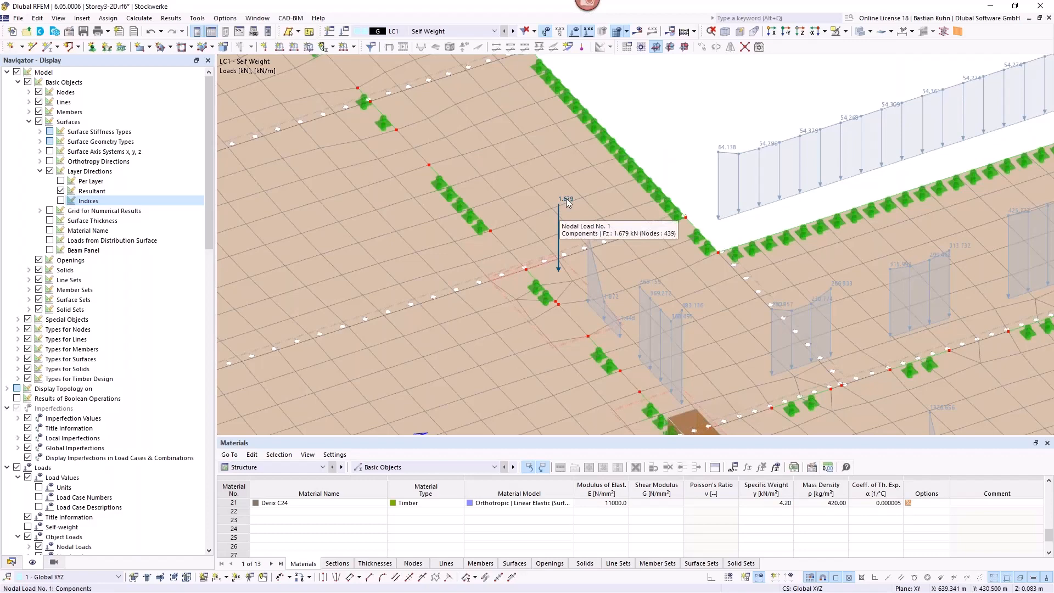
scroll(553, 259, up, 4)
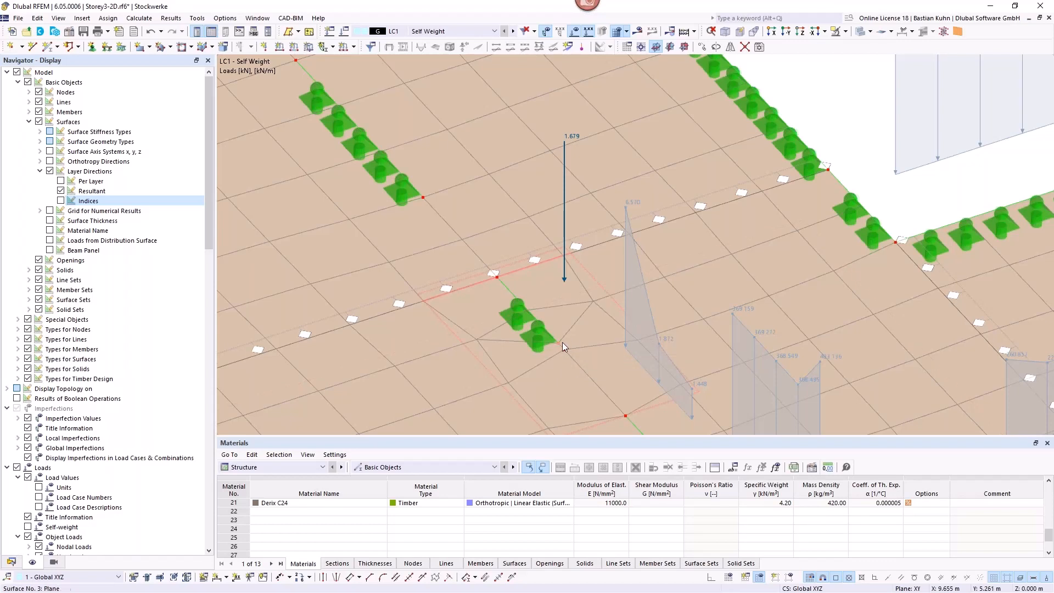
- Open the surface results adjustment around the nodal load near the line supports and review its rectangle dimensions and adjustment type
mouse_move(558, 344)
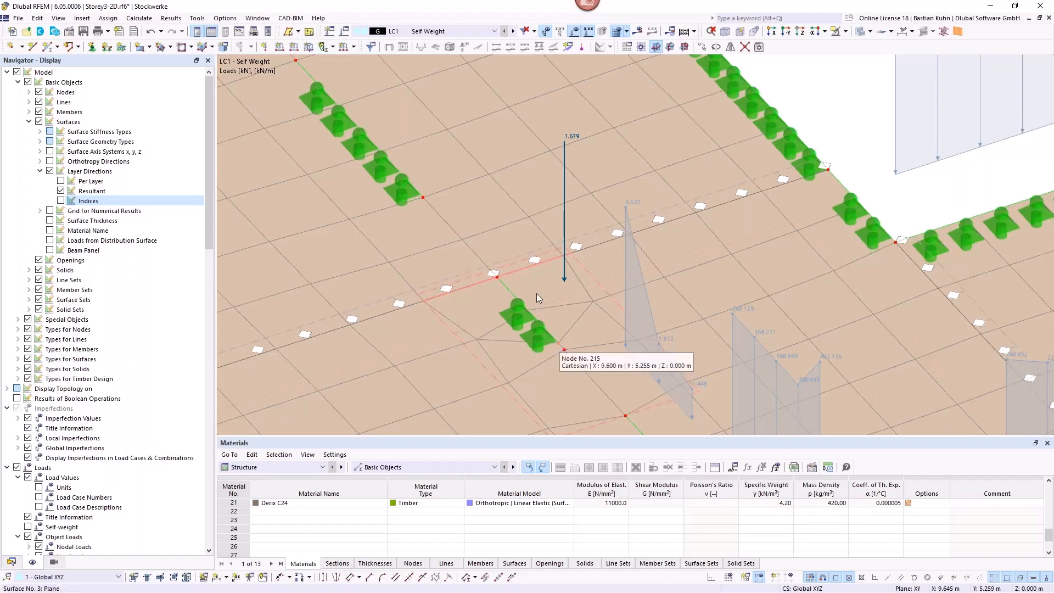
mouse_move(565, 261)
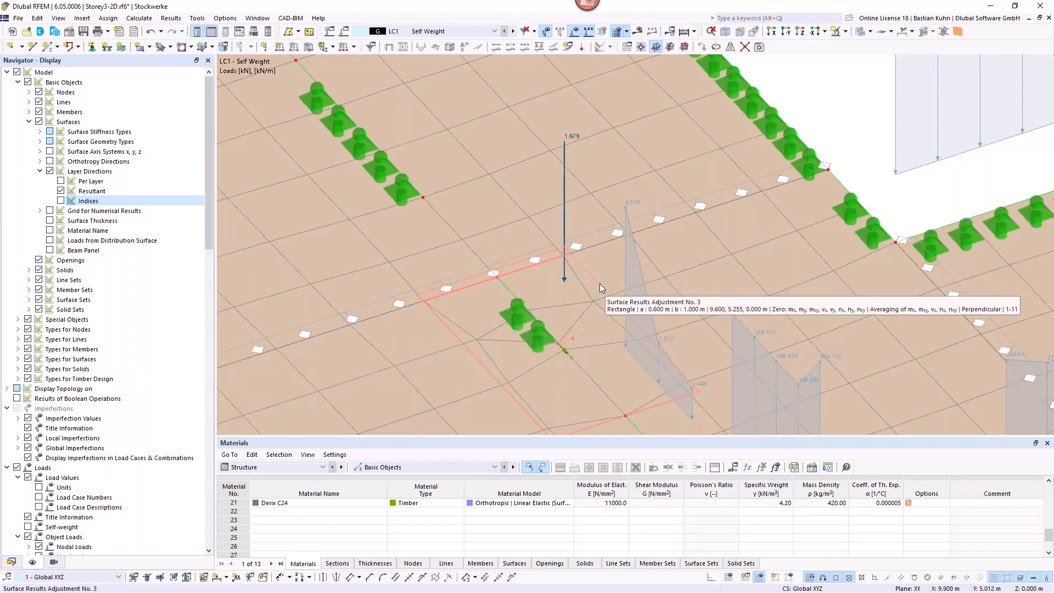
double_click(599, 283)
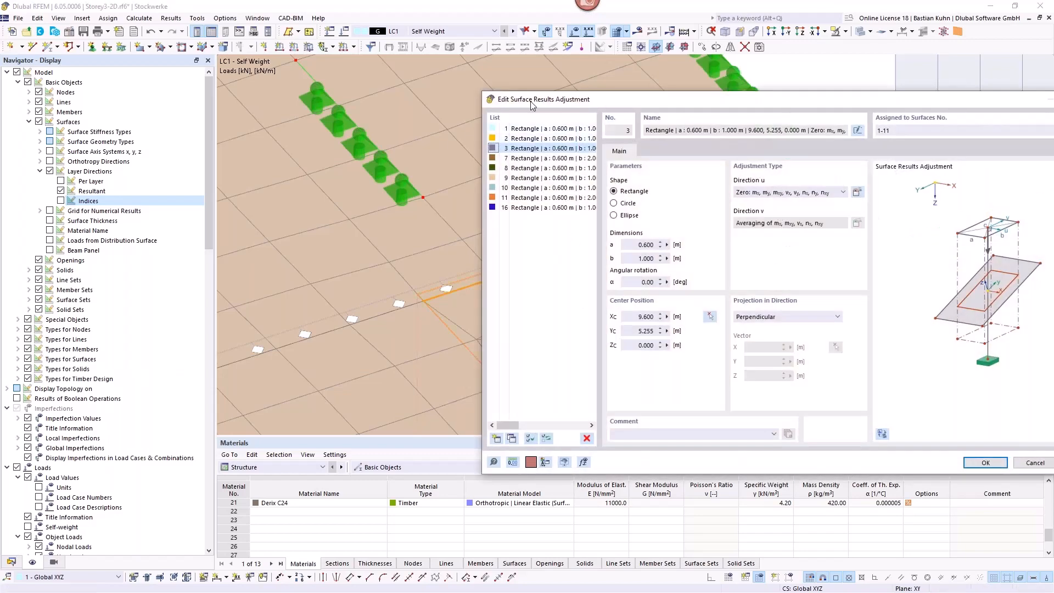
drag(927, 103, 633, 103)
click(806, 102)
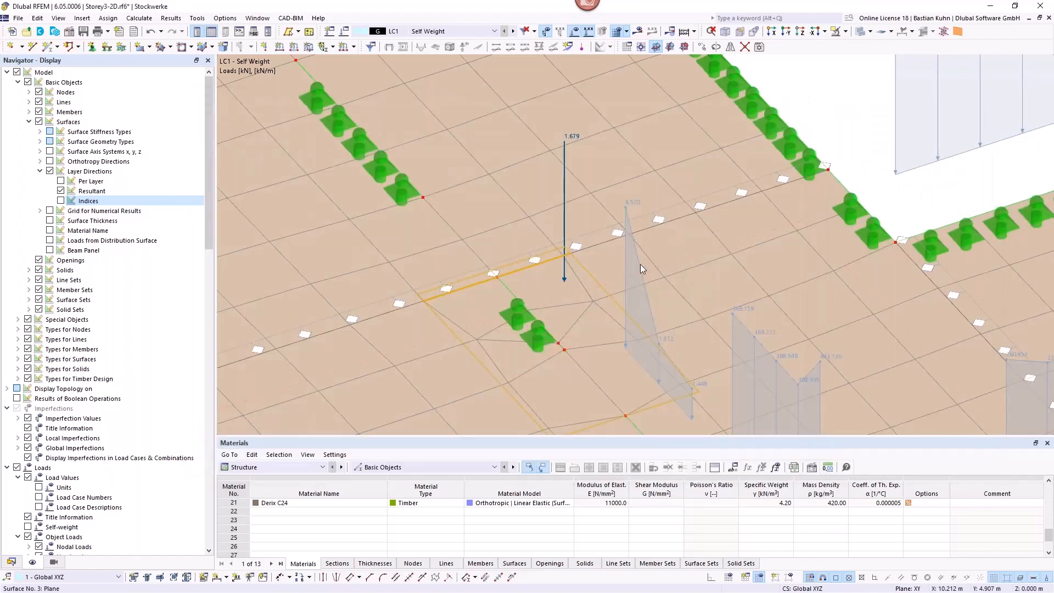
- Examine the varying line loads and the other surface results adjustments along the recess, then view the whole floor
mouse_move(637, 262)
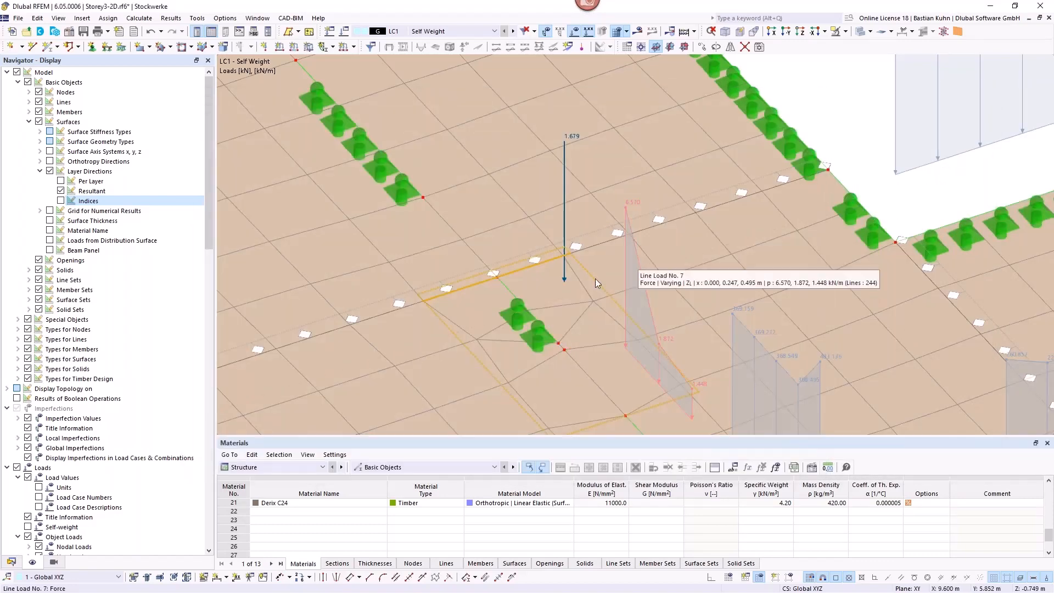
scroll(799, 138, down, 2)
scroll(799, 138, down, 1)
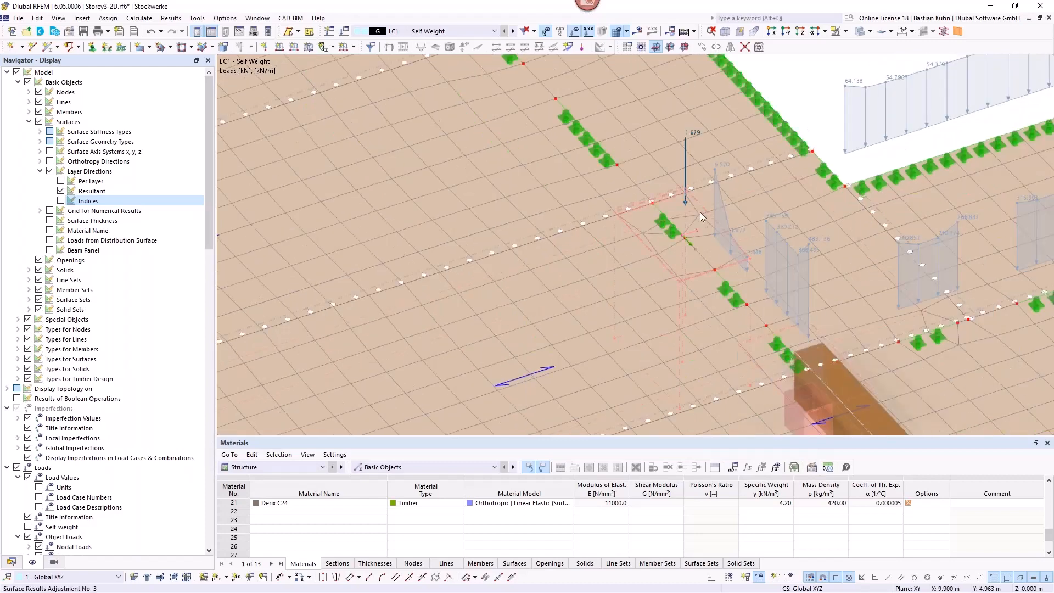
scroll(746, 213, down, 3)
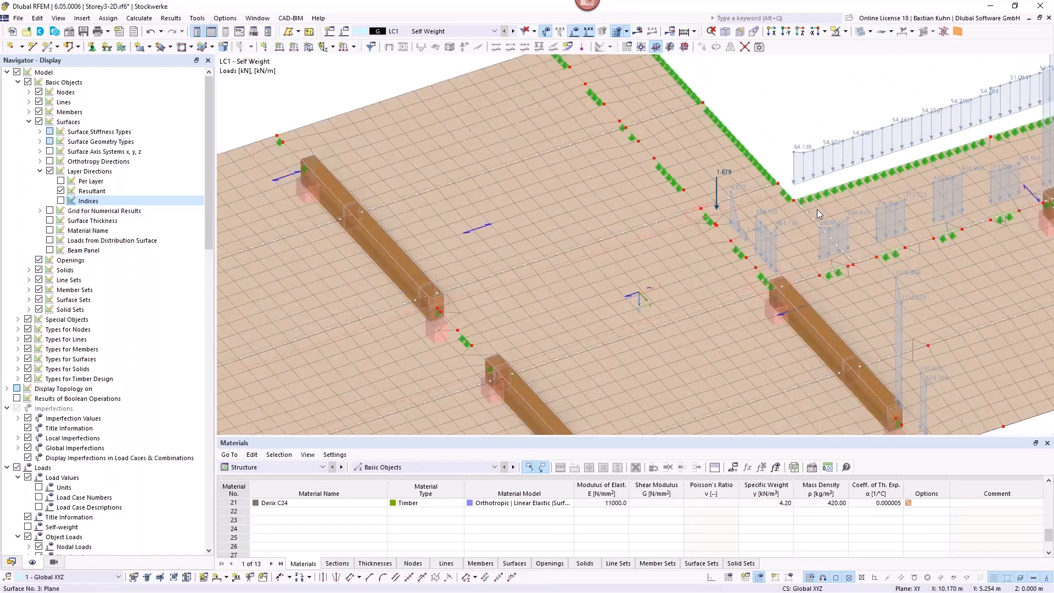
middle_drag(735, 231, 462, 280)
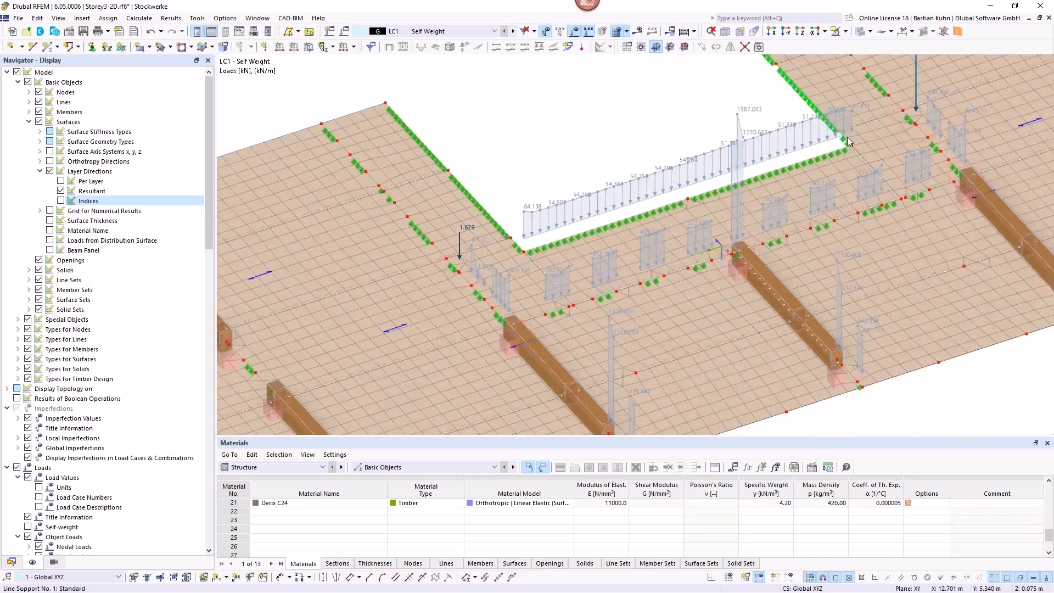
scroll(912, 135, up, 2)
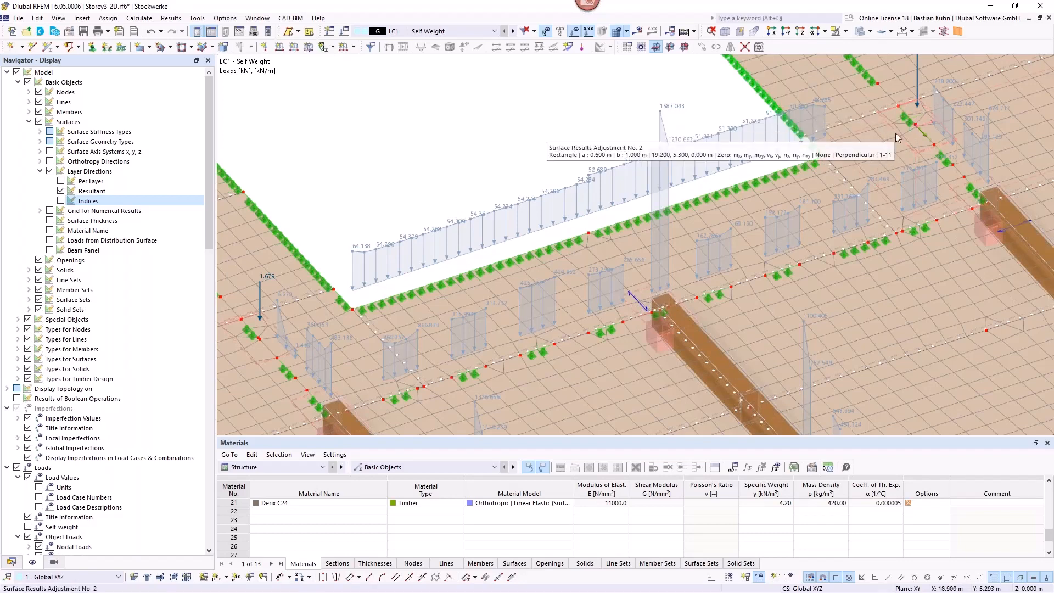
scroll(863, 193, down, 3)
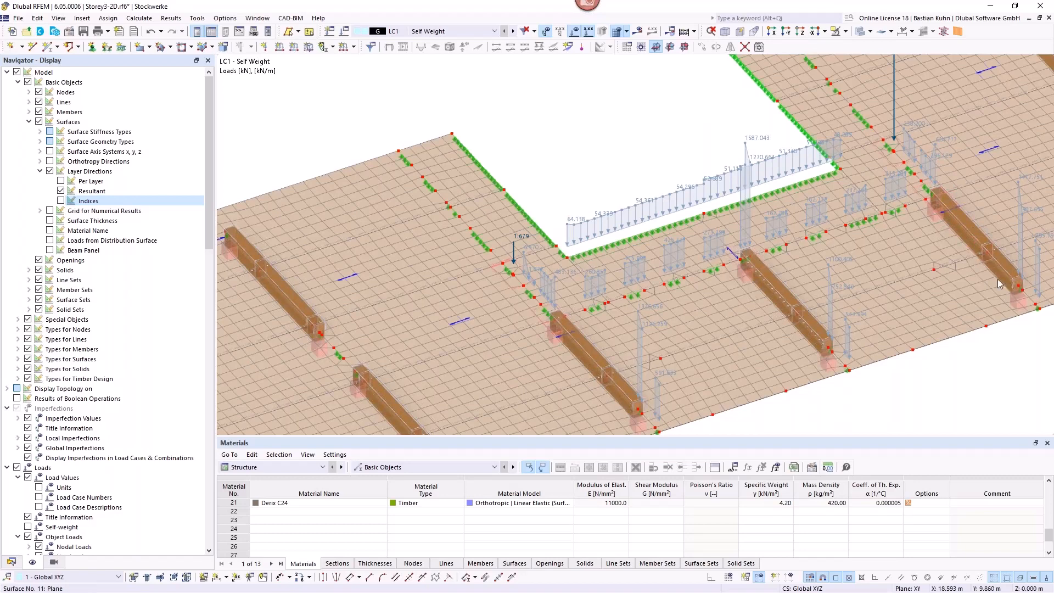
mouse_move(999, 279)
scroll(665, 267, down, 2)
scroll(665, 268, down, 5)
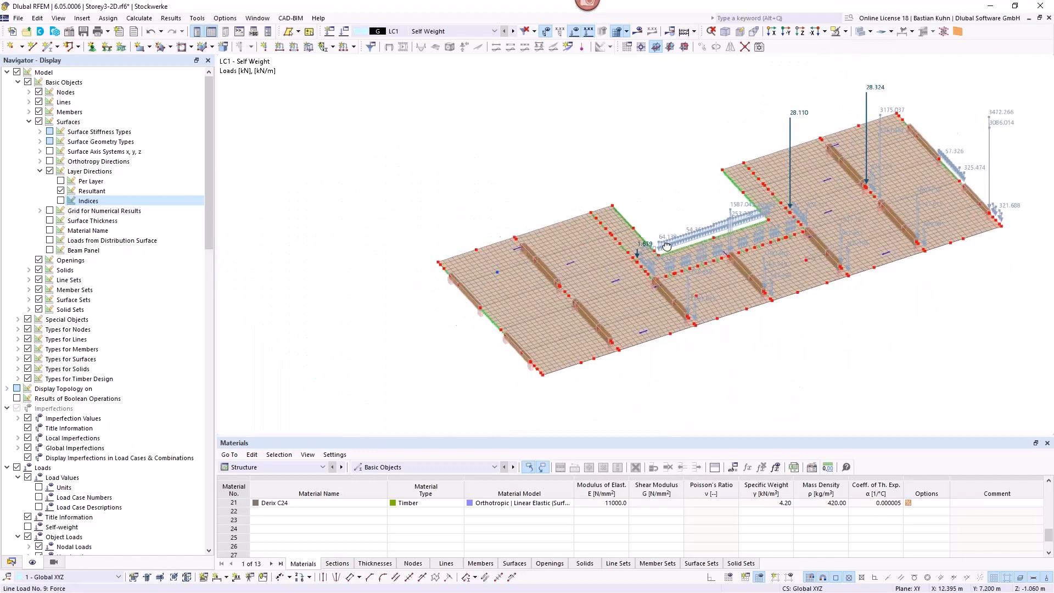
- Hide the loads and view the timber beams on the floor up close with their design supports
click(574, 31)
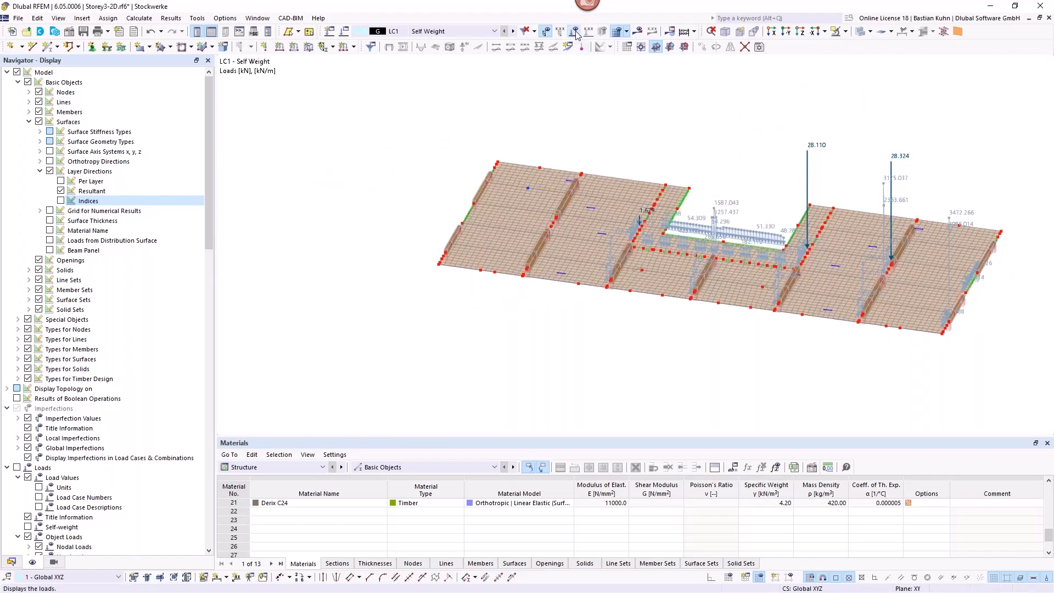
scroll(705, 202, up, 5)
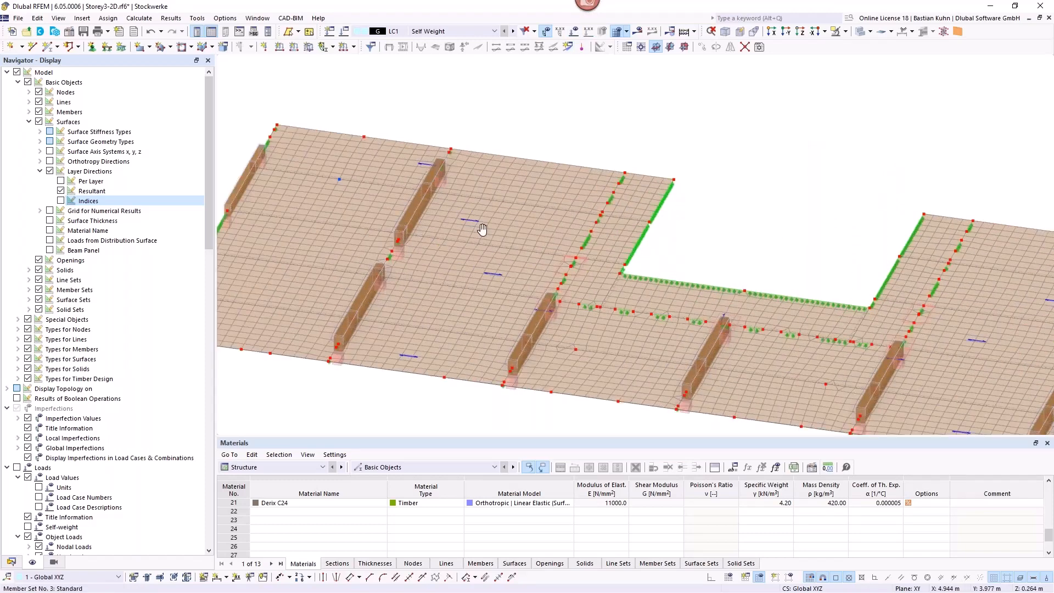
ctrl+middle_drag(482, 229, 666, 226)
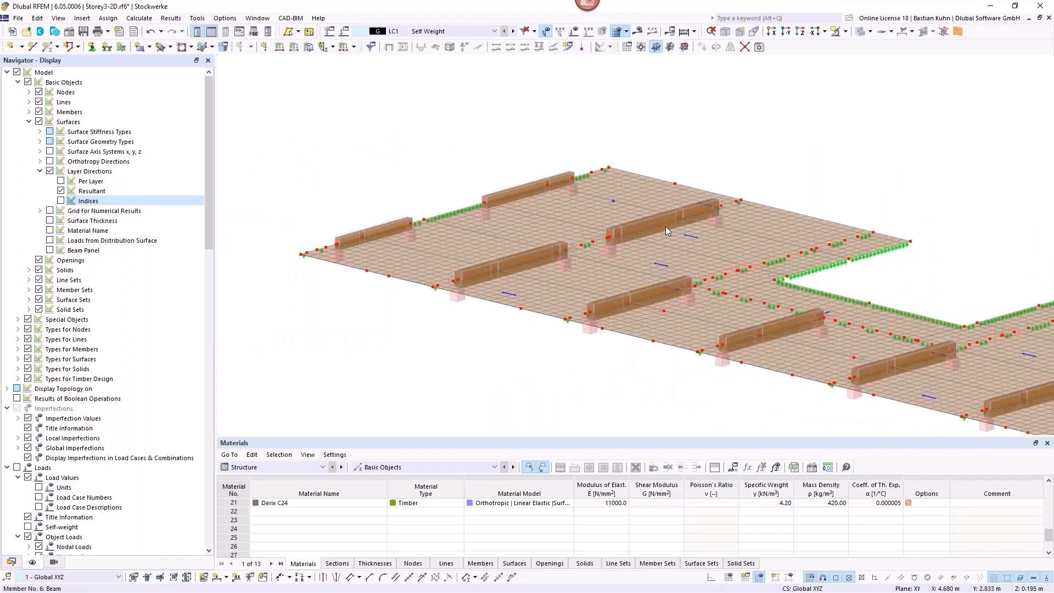
scroll(666, 227, up, 5)
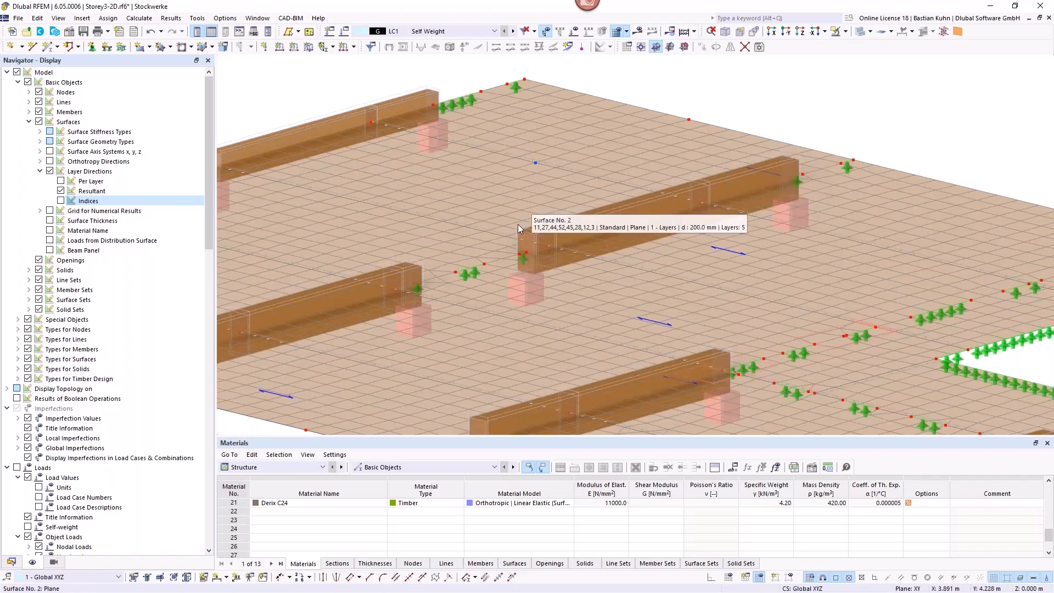
- Open the continuous member set 5-7 and review its timber design types and assigned design configurations
double_click(791, 158)
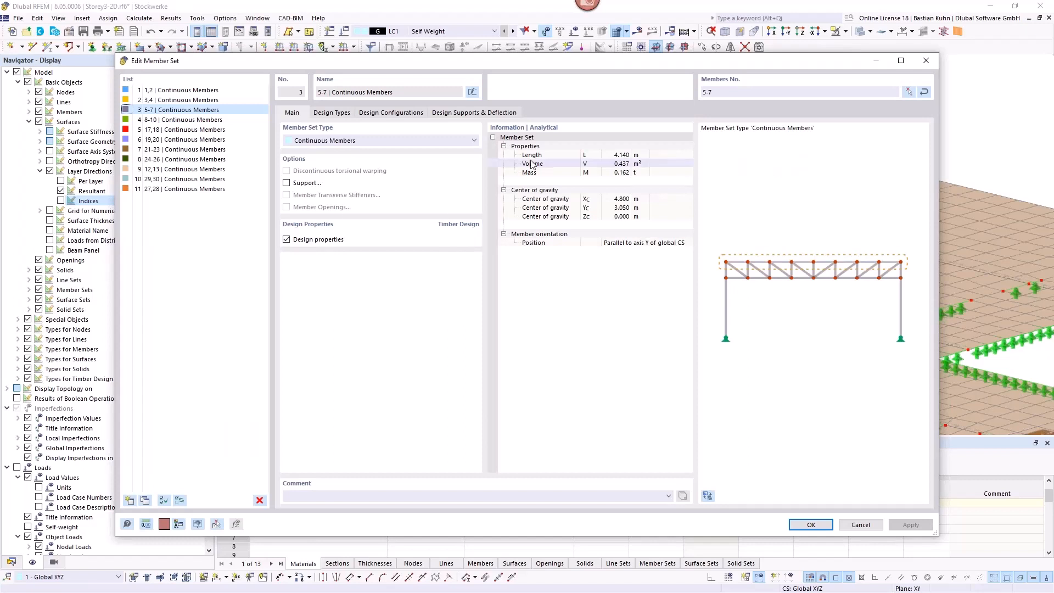
click(332, 113)
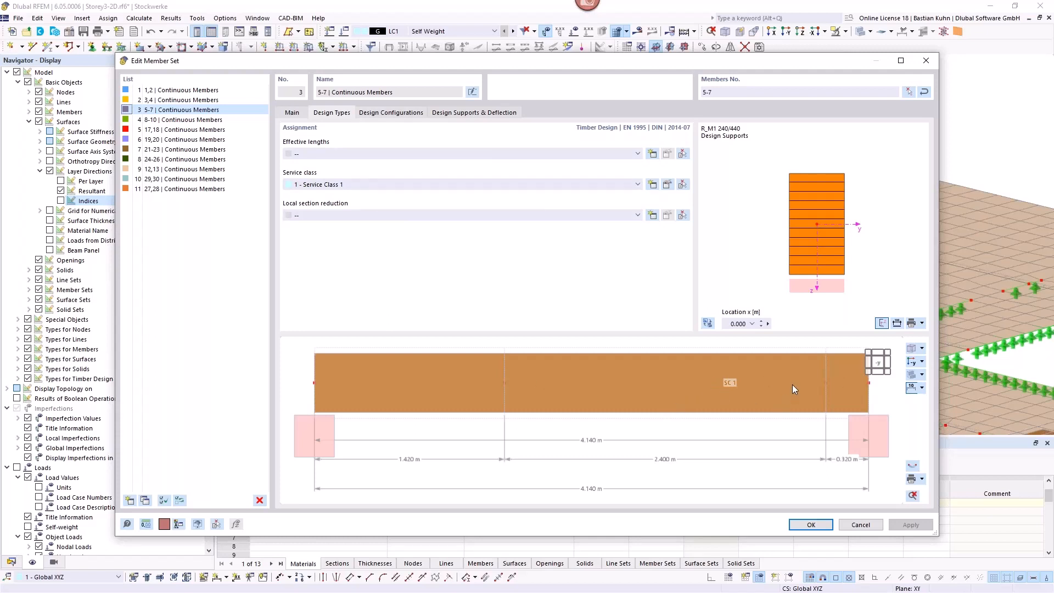
click(391, 112)
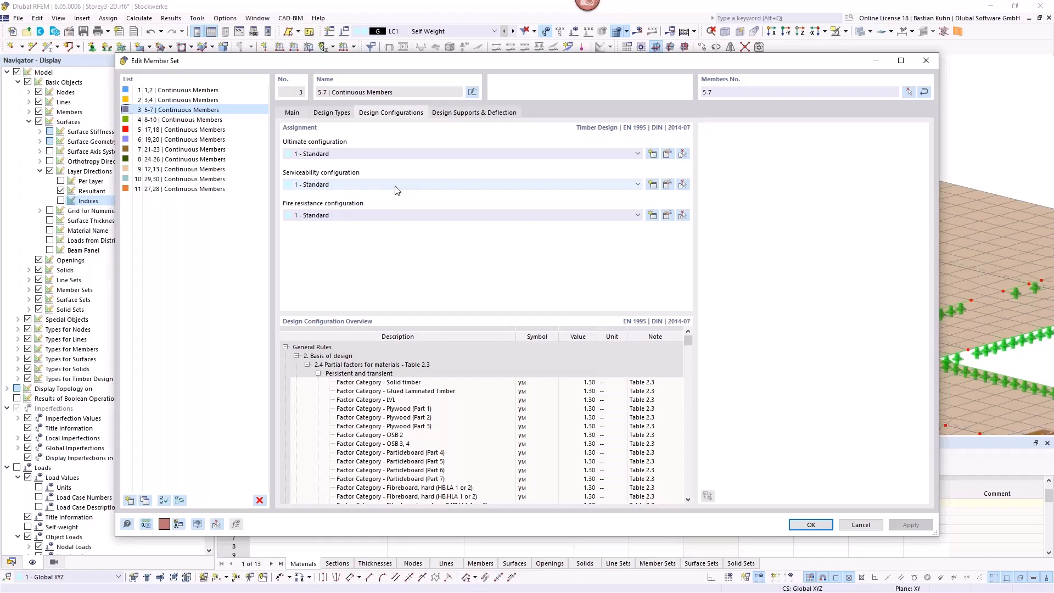
- Review the standard ultimate configuration for members and surfaces, trying the system strength factor option, and discard the changes
click(666, 155)
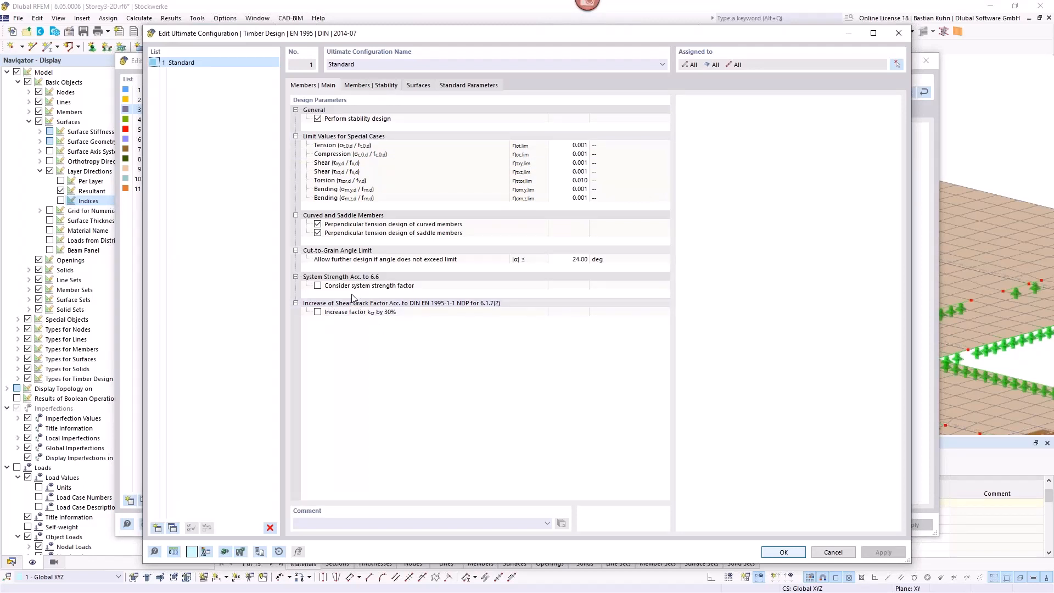
click(317, 286)
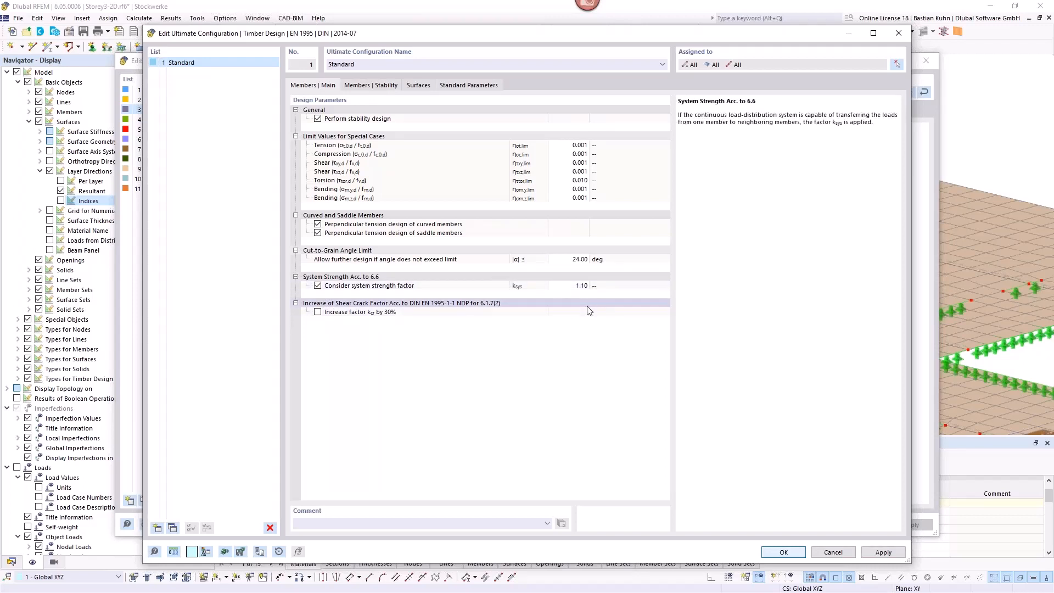
click(318, 286)
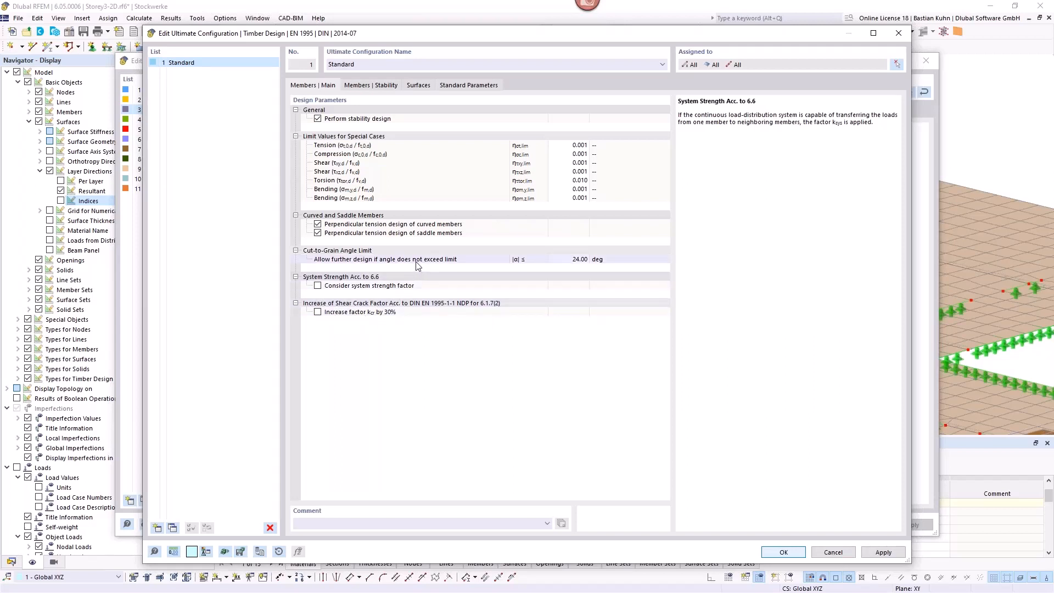
click(418, 87)
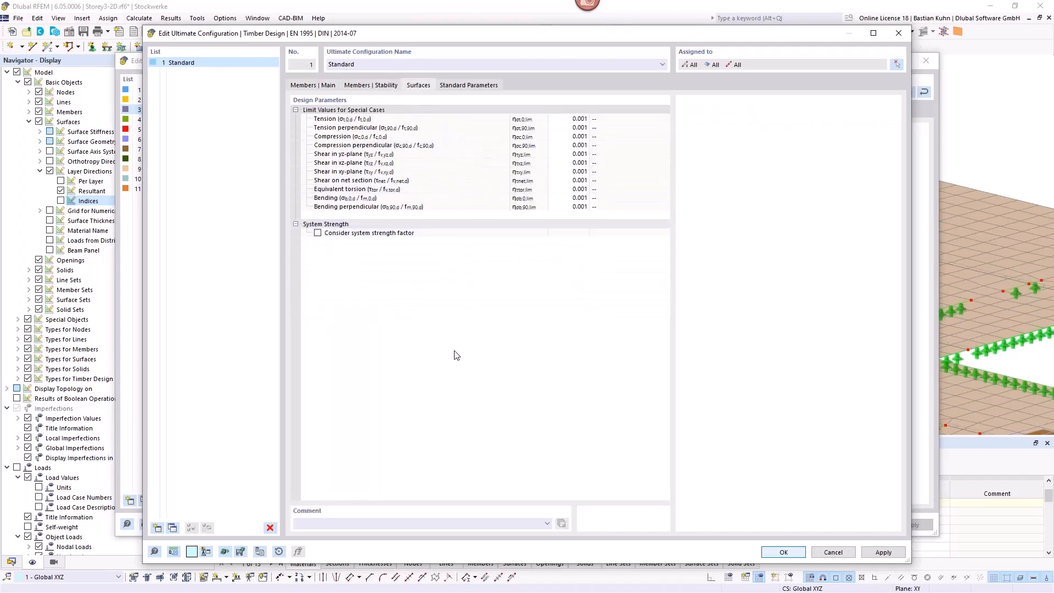
click(839, 557)
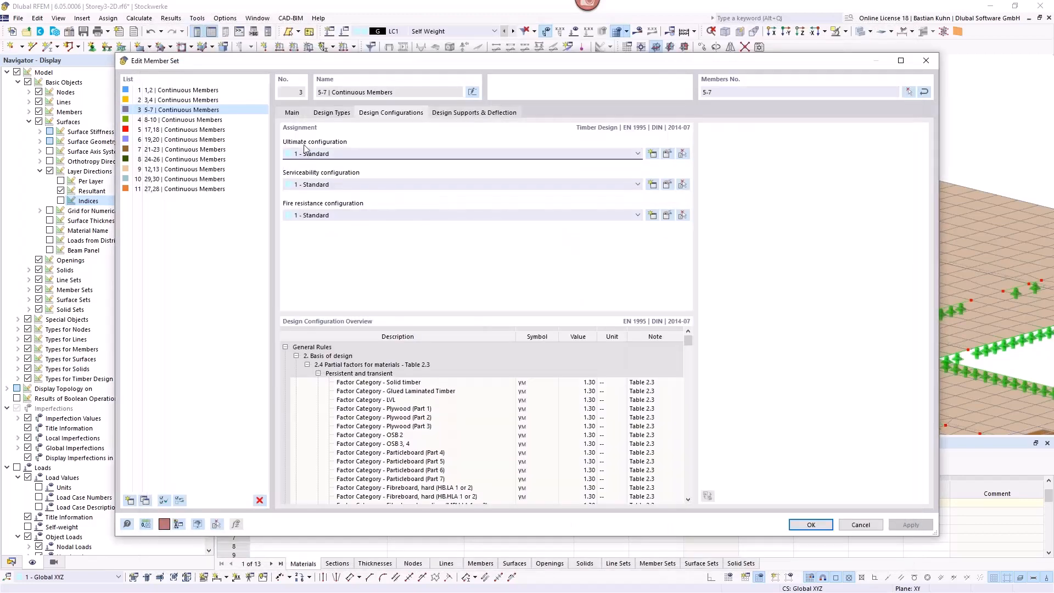
- Review the standard serviceability configuration's member and surface limits and the standard fire resistance configuration's member settings
click(668, 185)
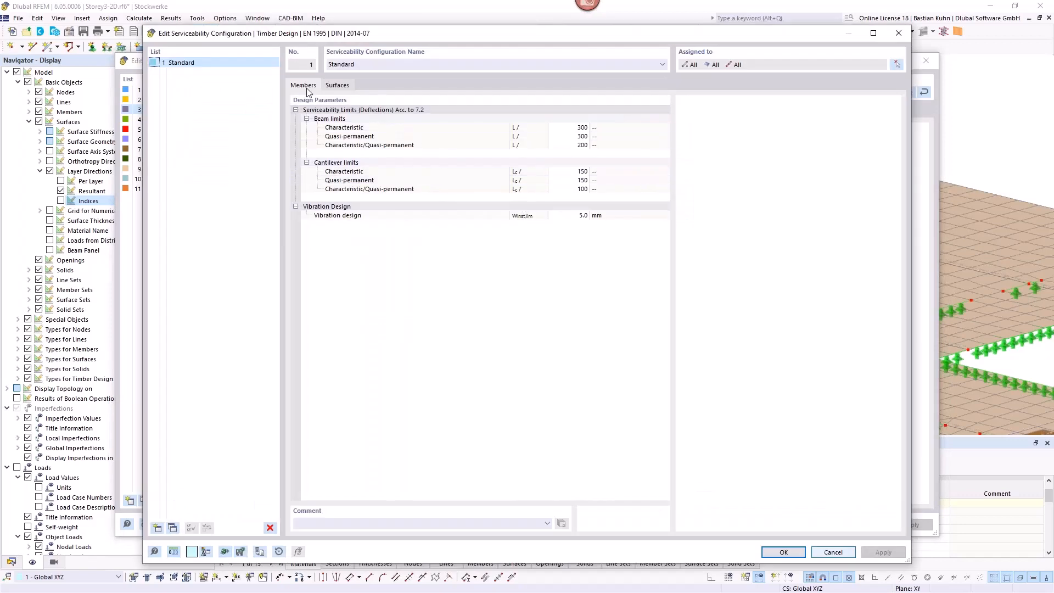
click(336, 85)
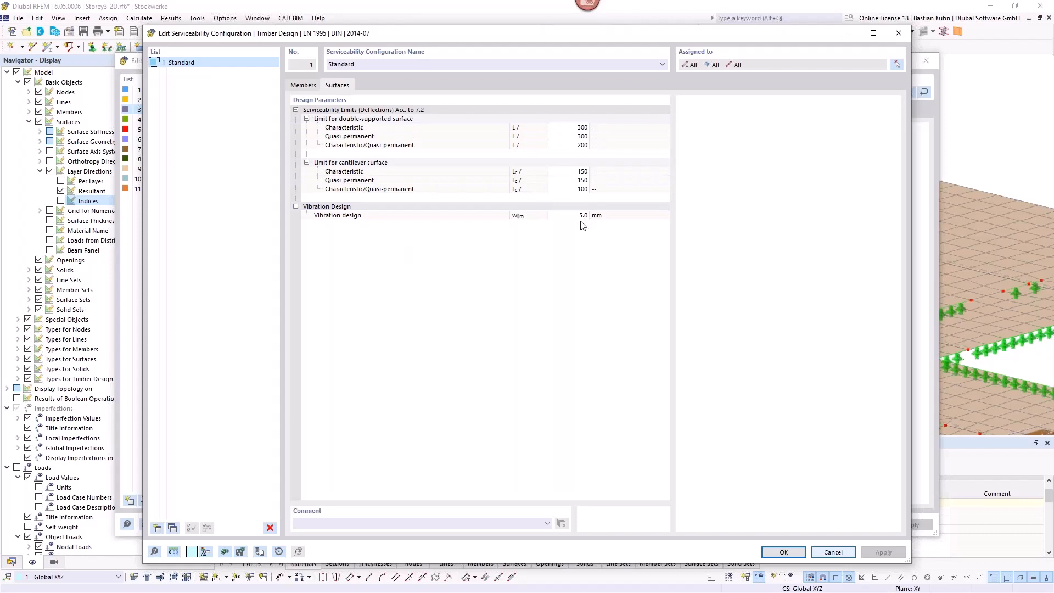
click(775, 552)
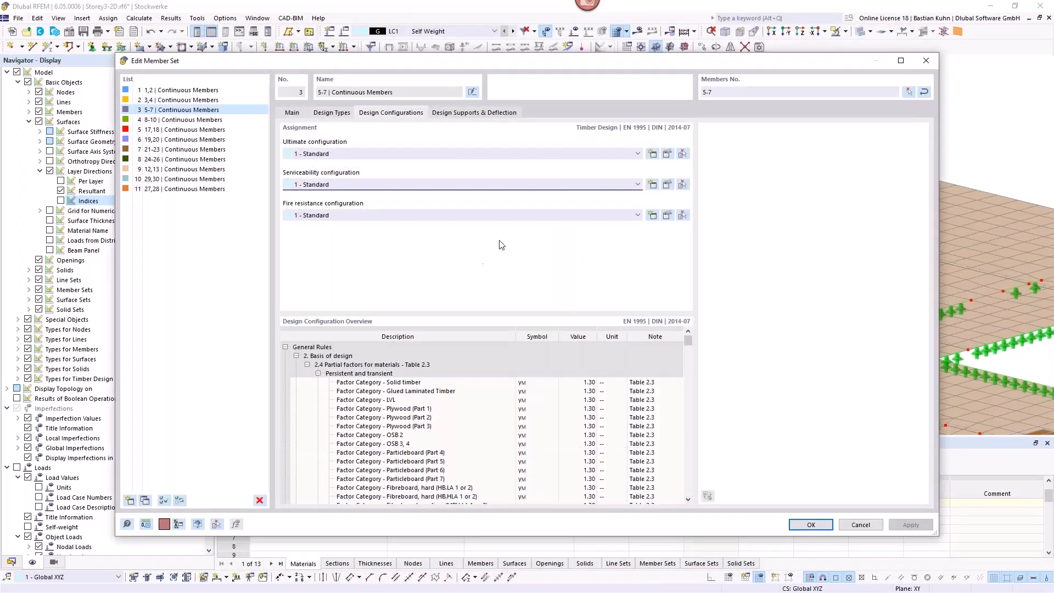
click(667, 215)
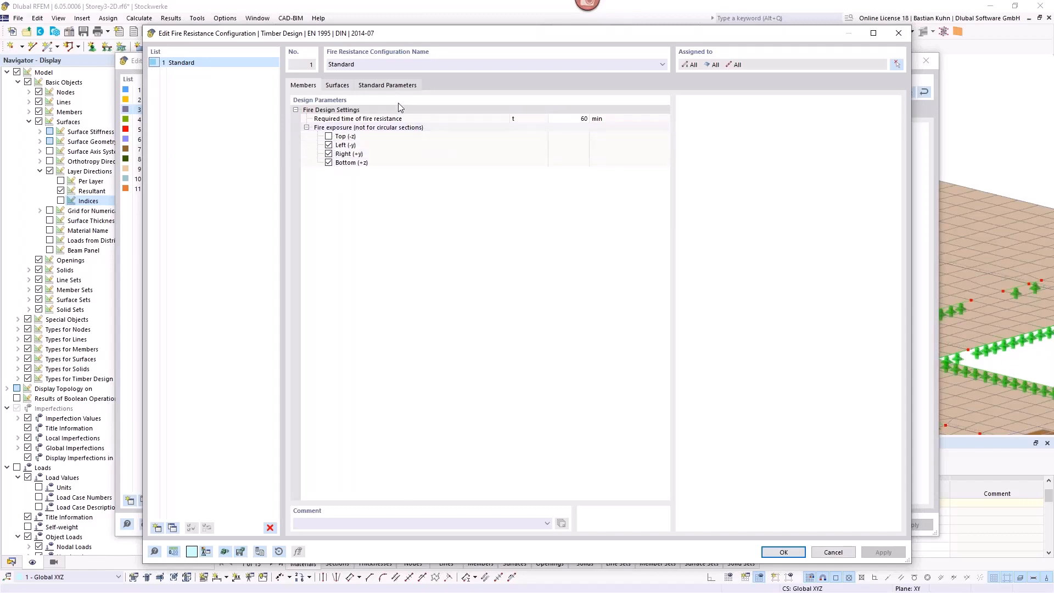
click(784, 553)
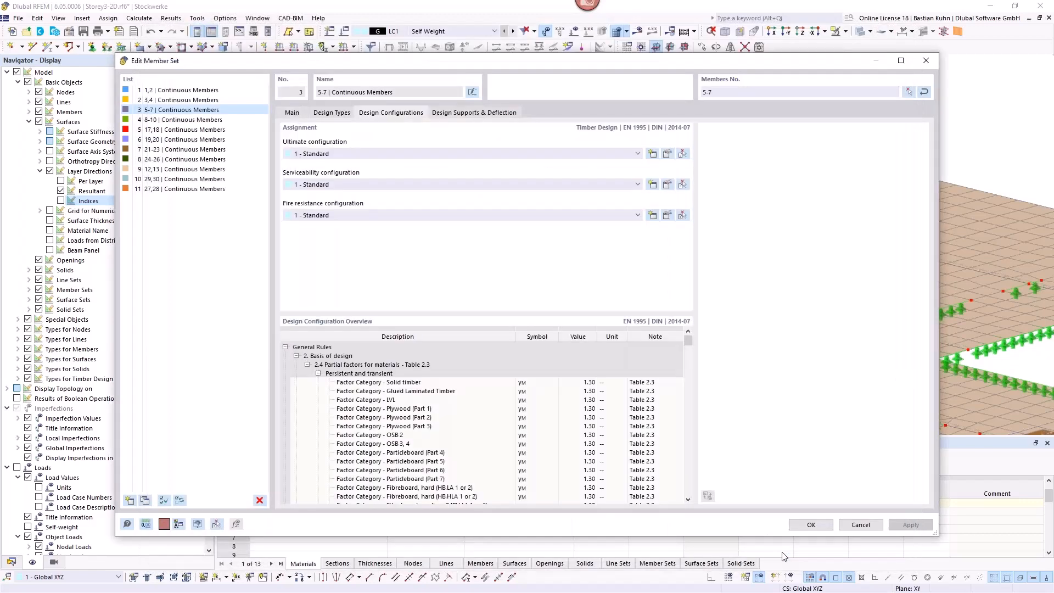
- Open the Timber design support assigned at the member set start and review its support length and options
click(475, 113)
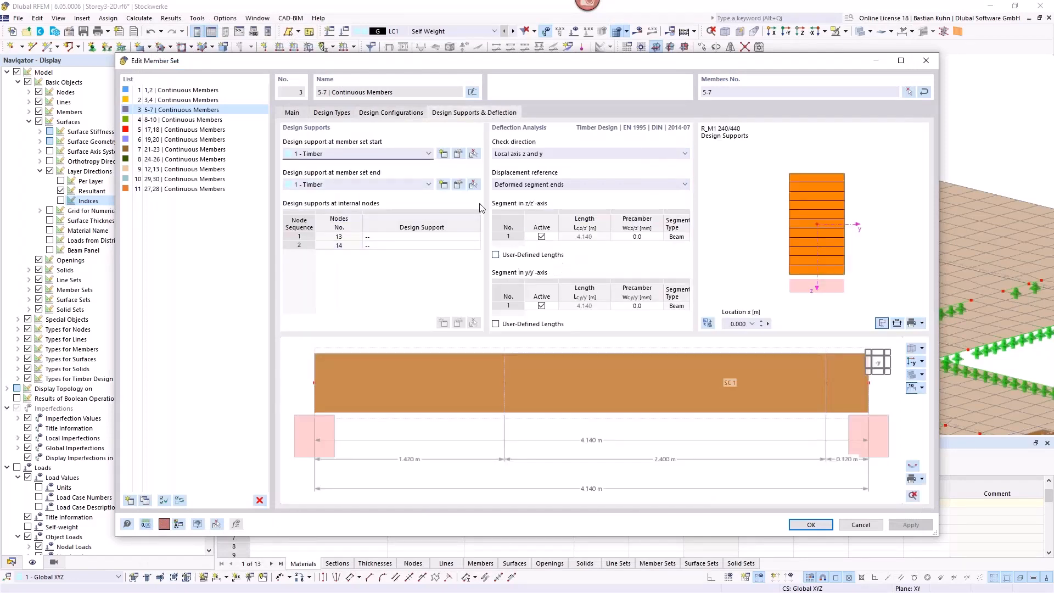
click(459, 157)
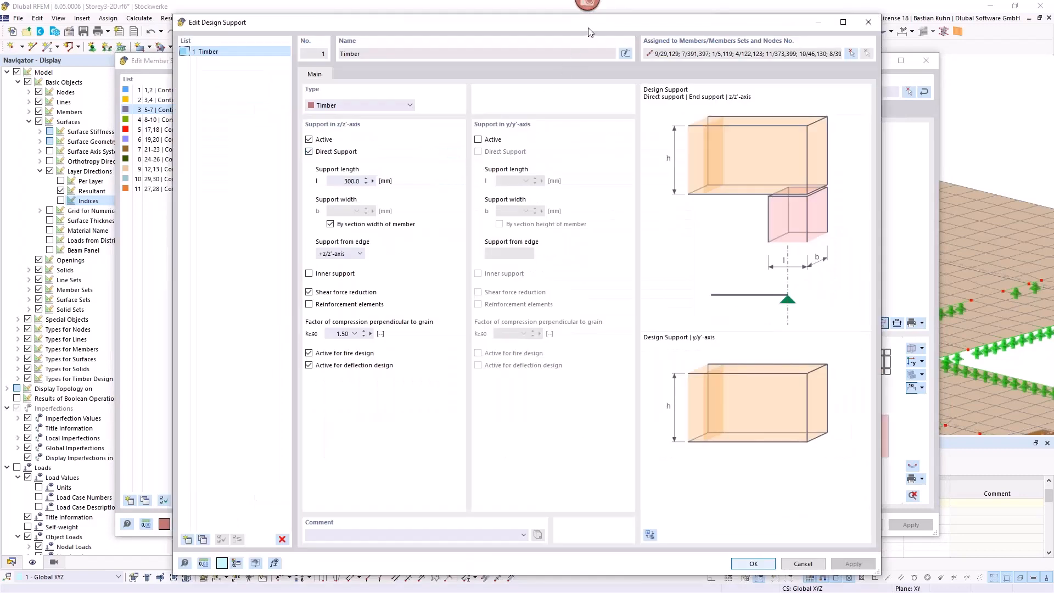
drag(600, 28, 834, 32)
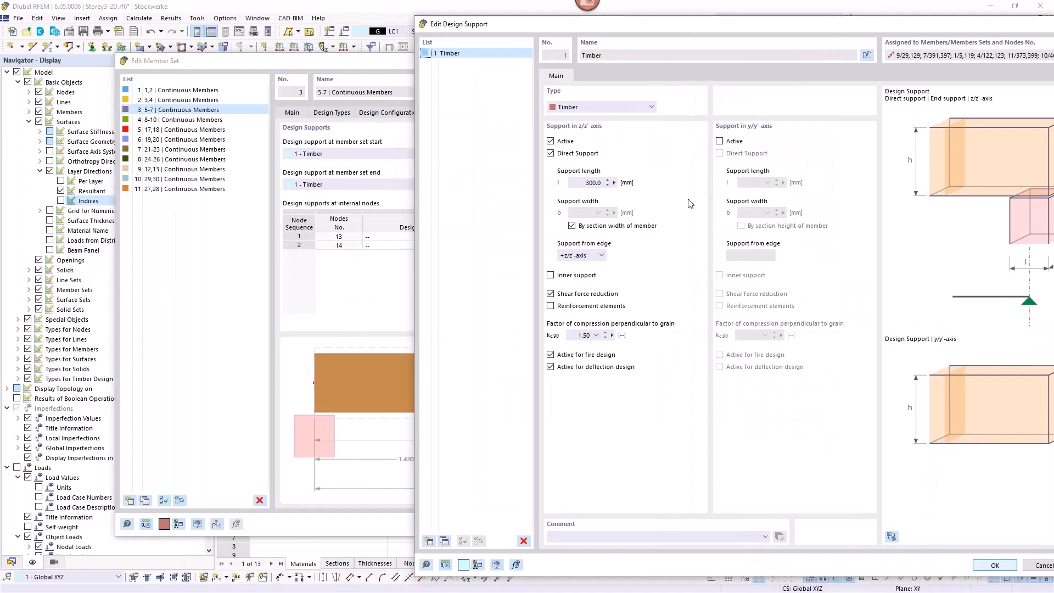
double_click(585, 182)
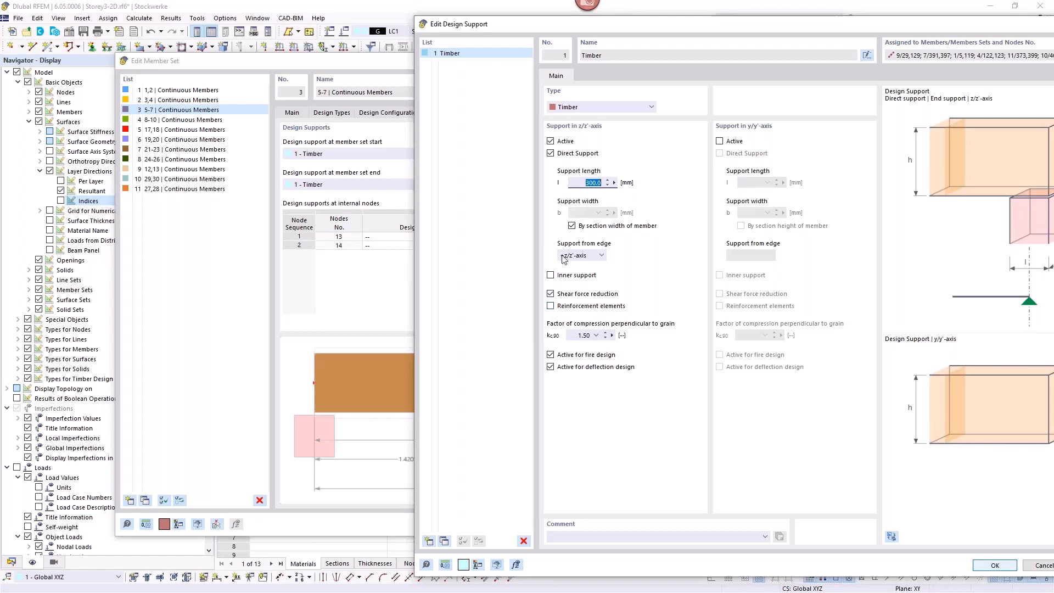
- Enable reinforcement elements in the z-axis for the Timber design support and review the screw parameters
click(551, 309)
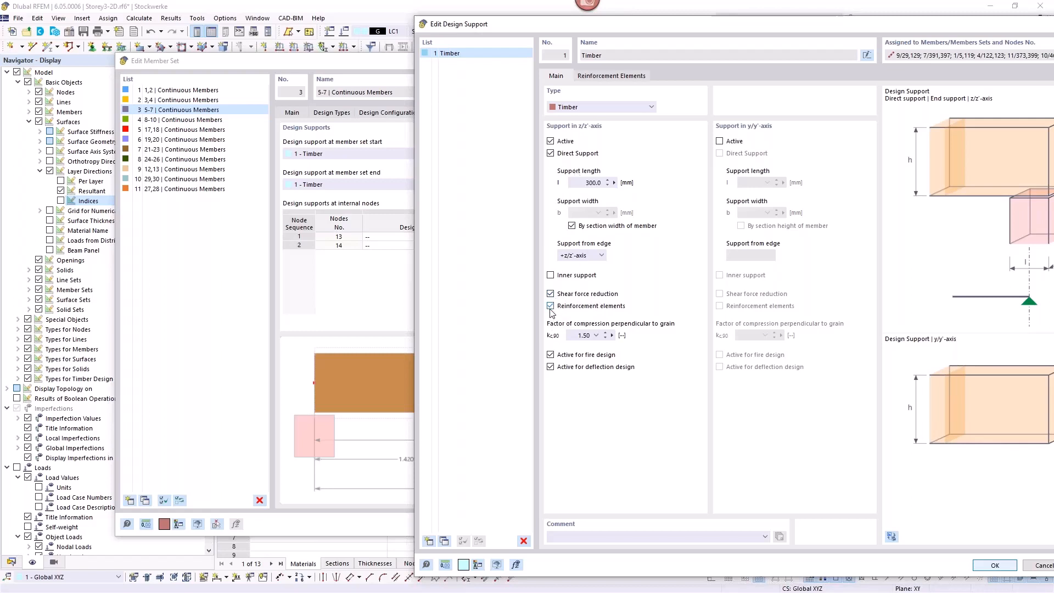
click(611, 76)
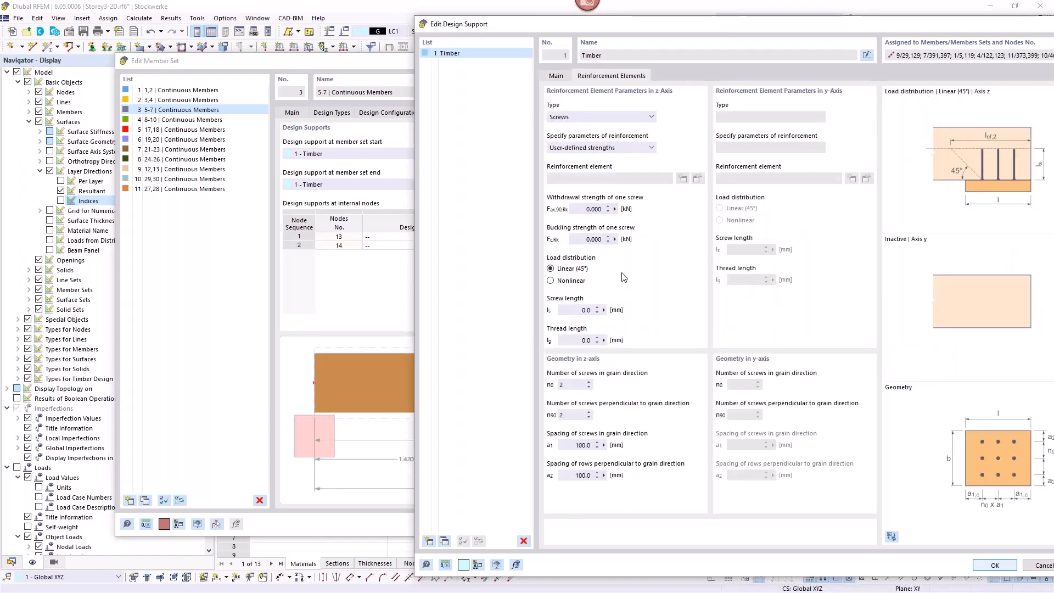
click(555, 76)
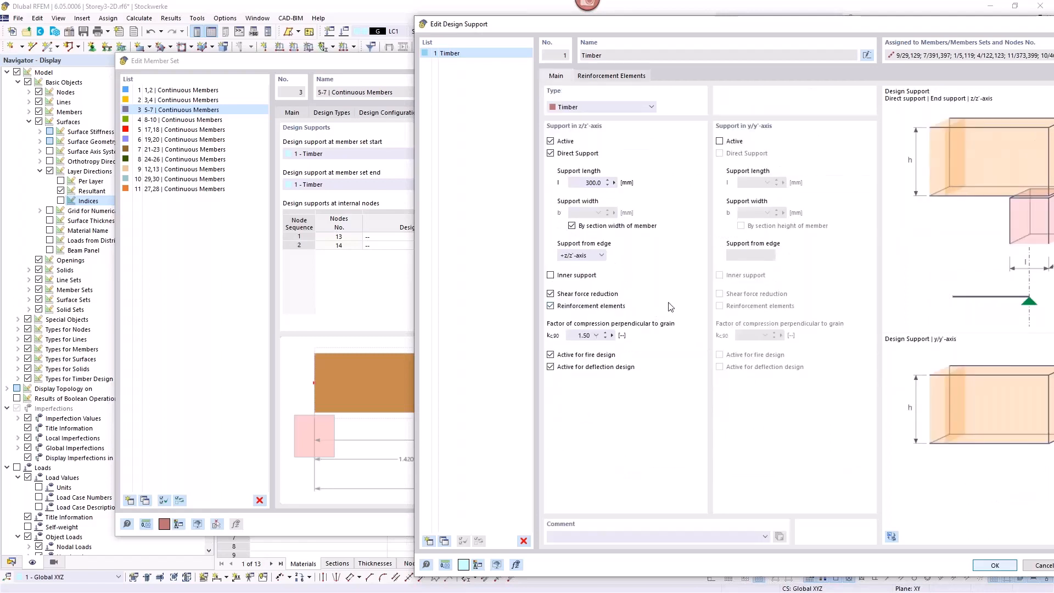
- Review the compression factor choices, disable the Timber support's z-axis reinforcement elements, and accept the support and member set
click(550, 306)
click(596, 336)
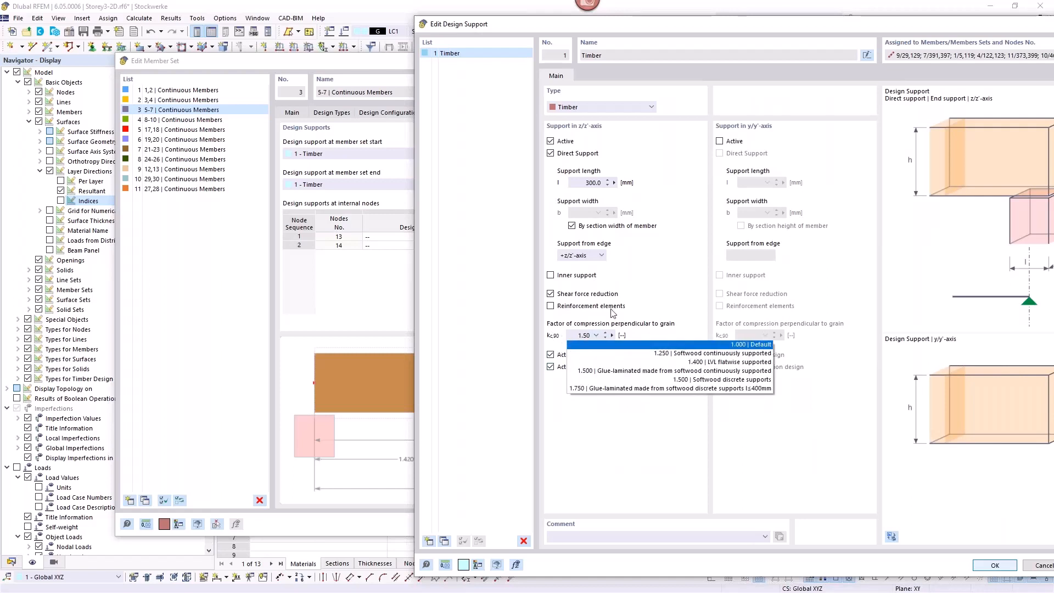
click(643, 307)
click(641, 307)
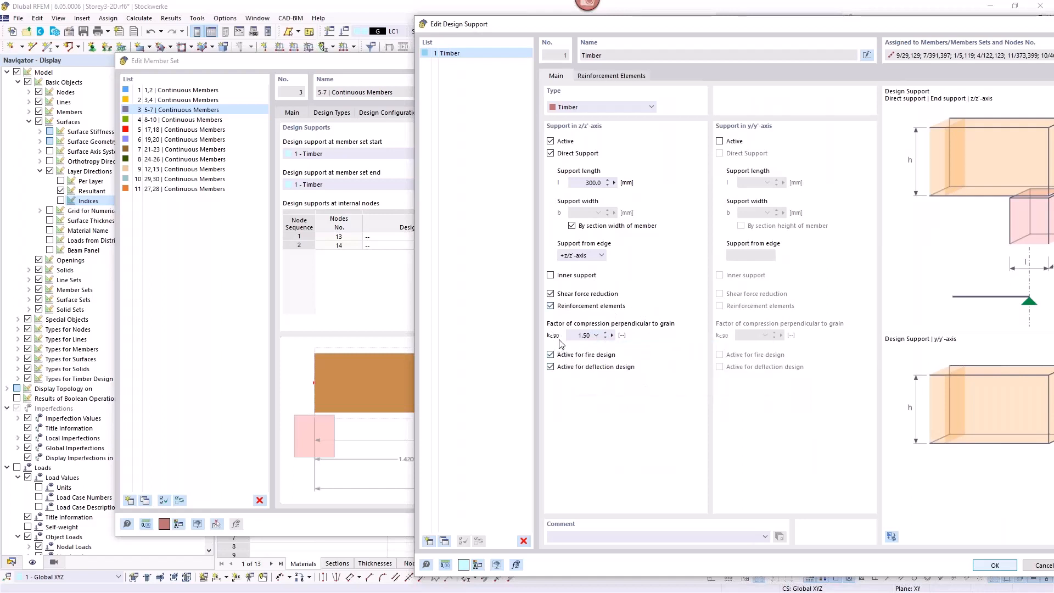
click(550, 306)
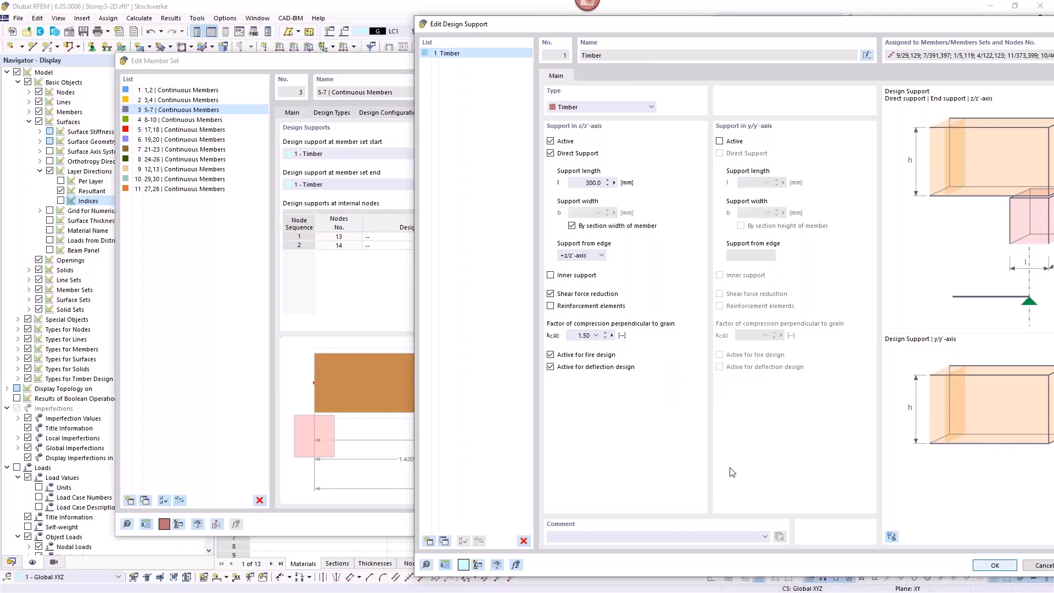
click(995, 566)
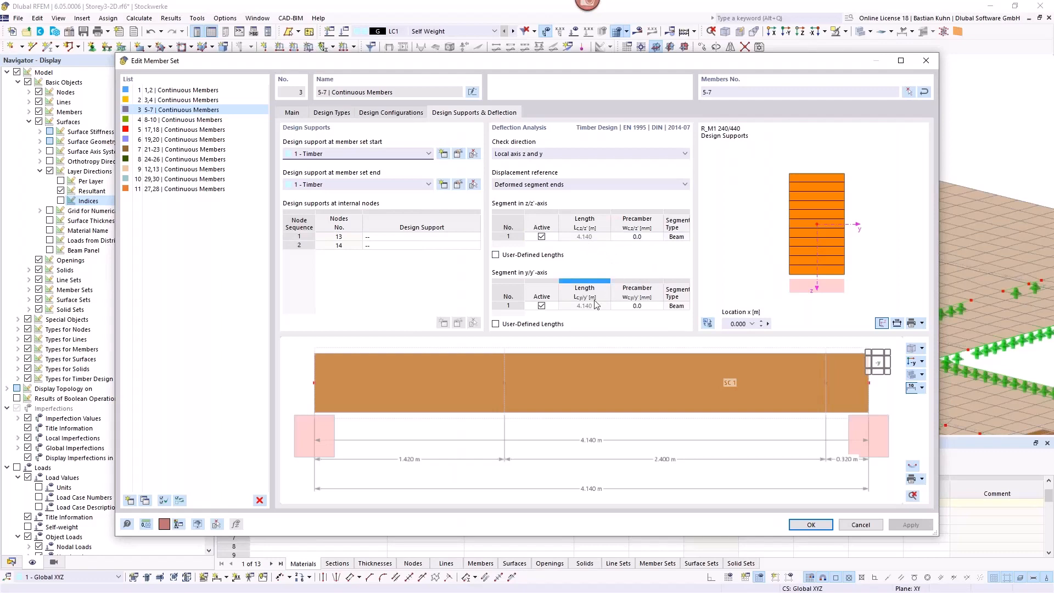
click(799, 524)
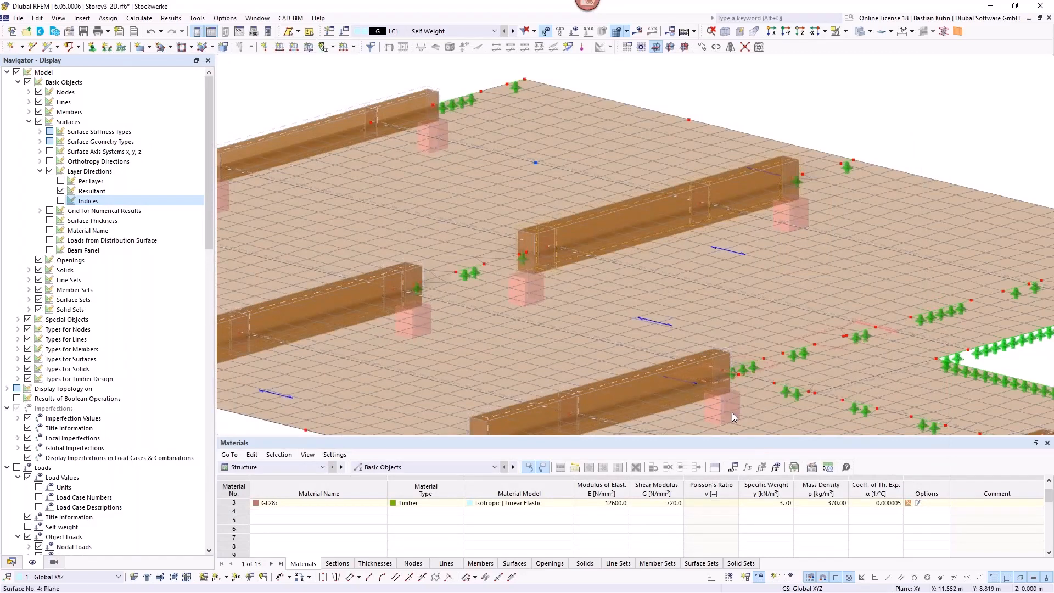
- Open surface 2 and review its design configurations and the stiffness reduction multipliers of its layered thickness
click(541, 187)
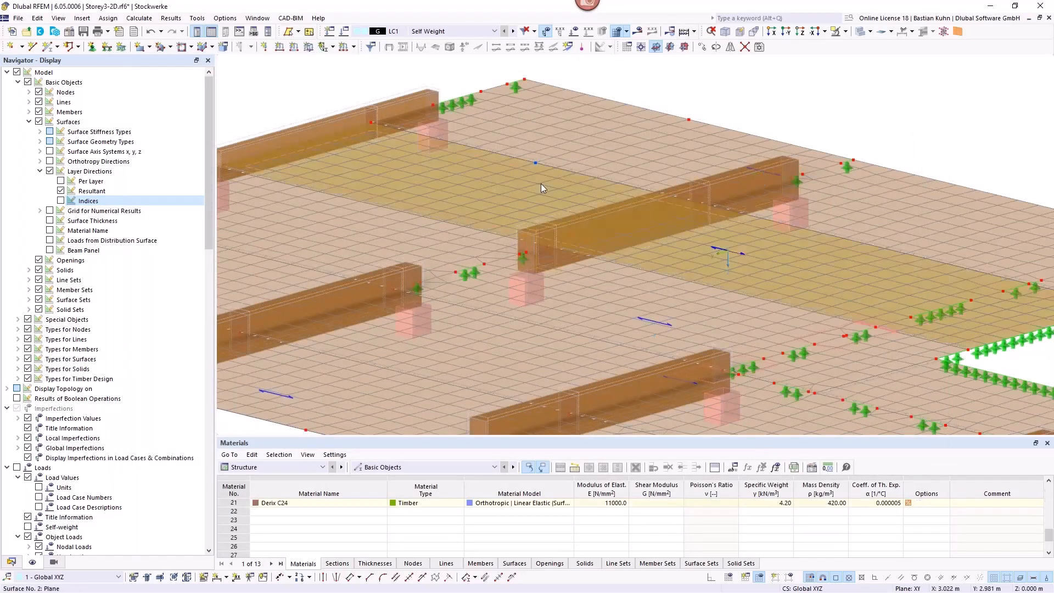
double_click(542, 187)
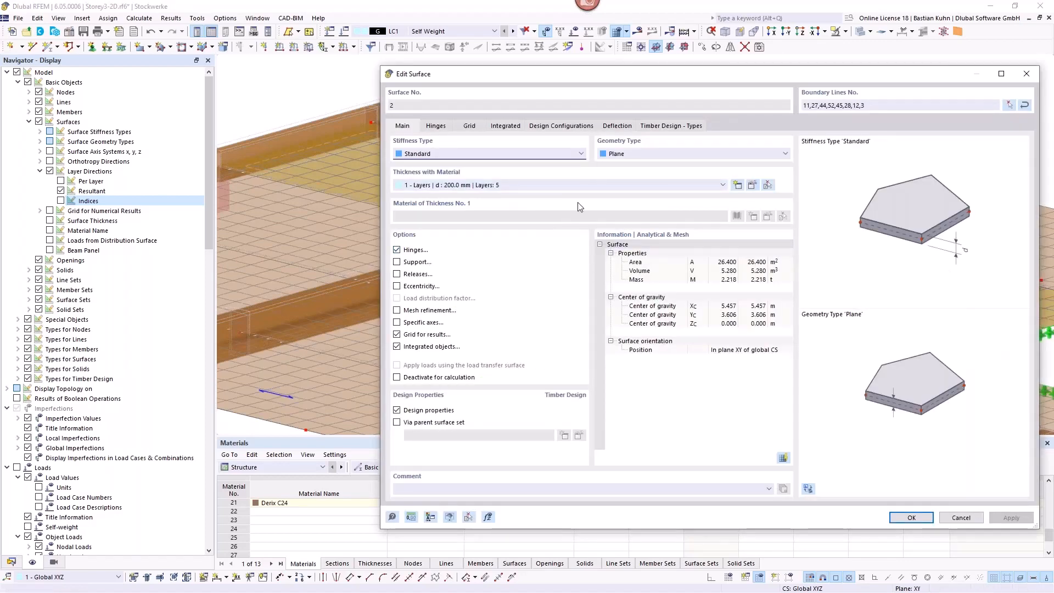
click(561, 126)
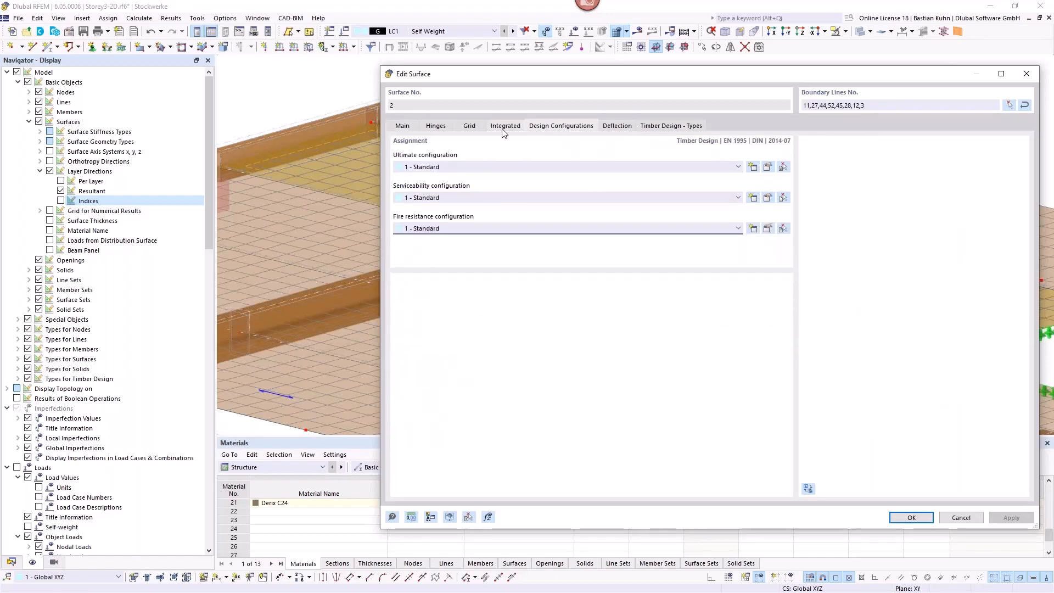
click(401, 127)
click(752, 186)
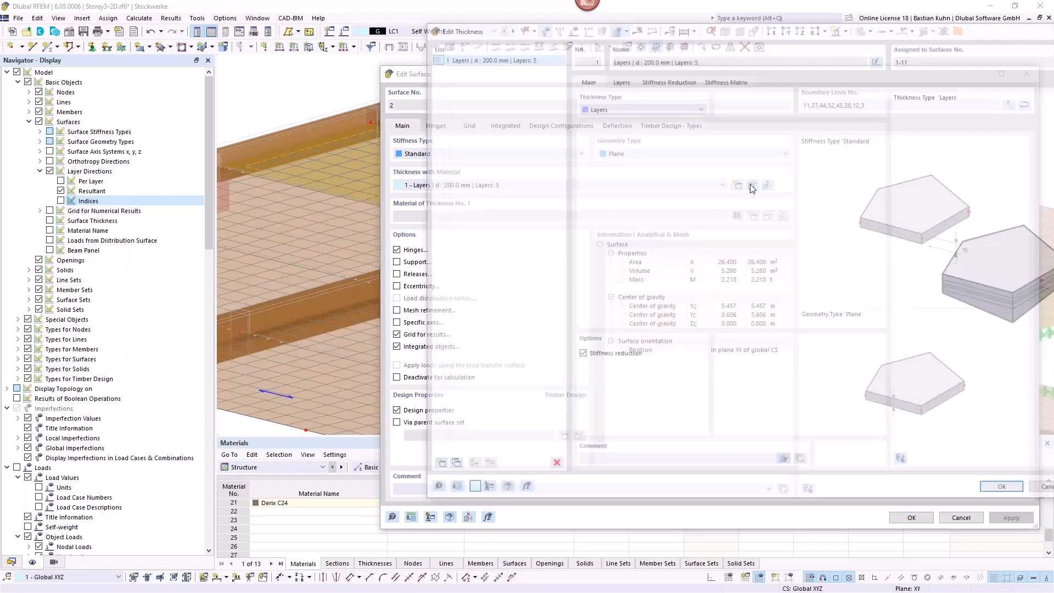
click(668, 80)
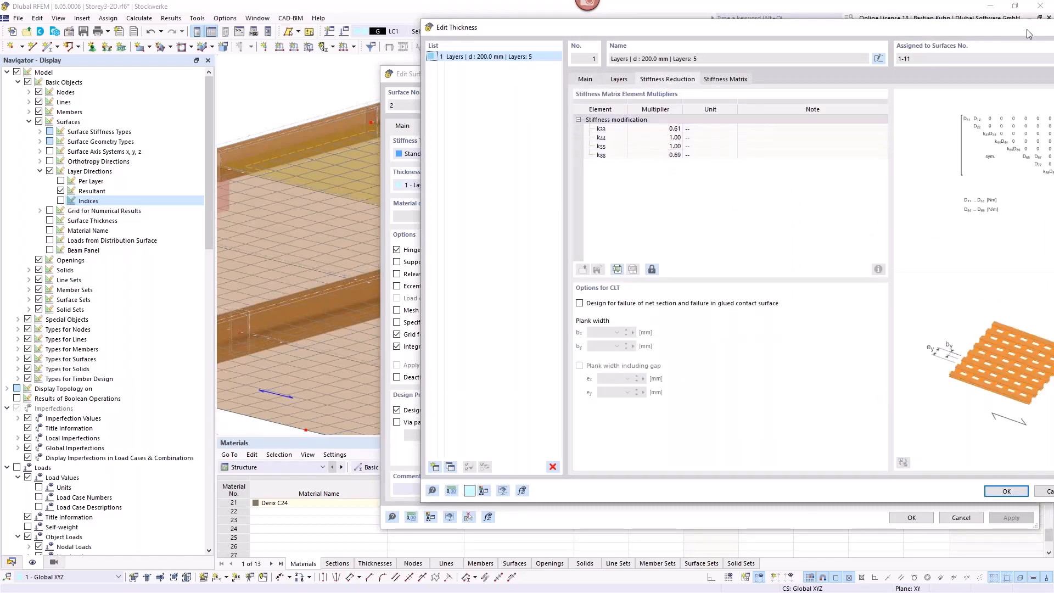
key(Escape)
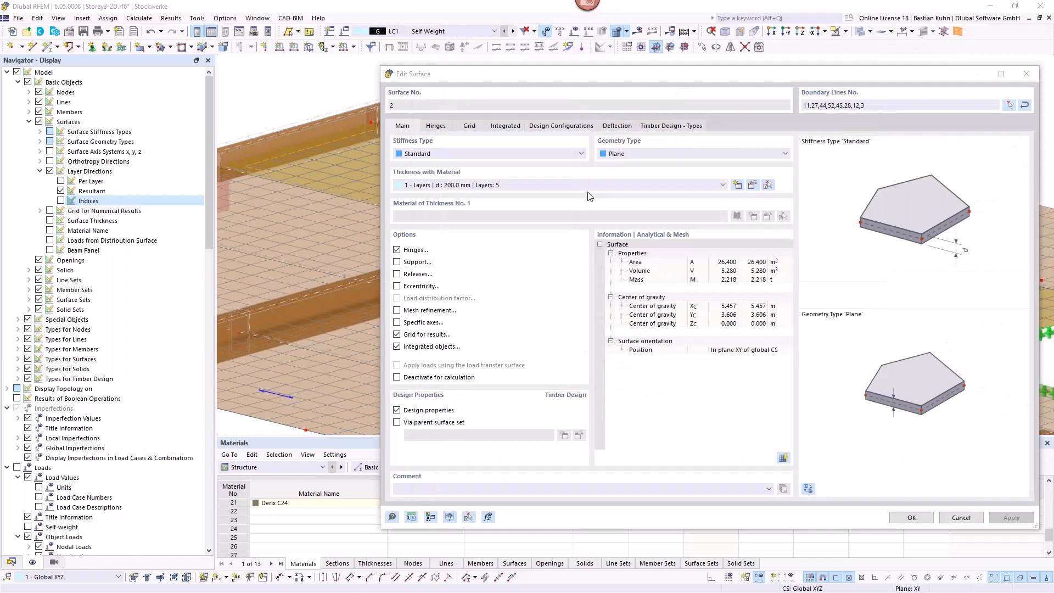
- Try non-heat-proof adhesion of cross-laminated timber layers in the surface settings of the standard fire resistance configuration
click(560, 126)
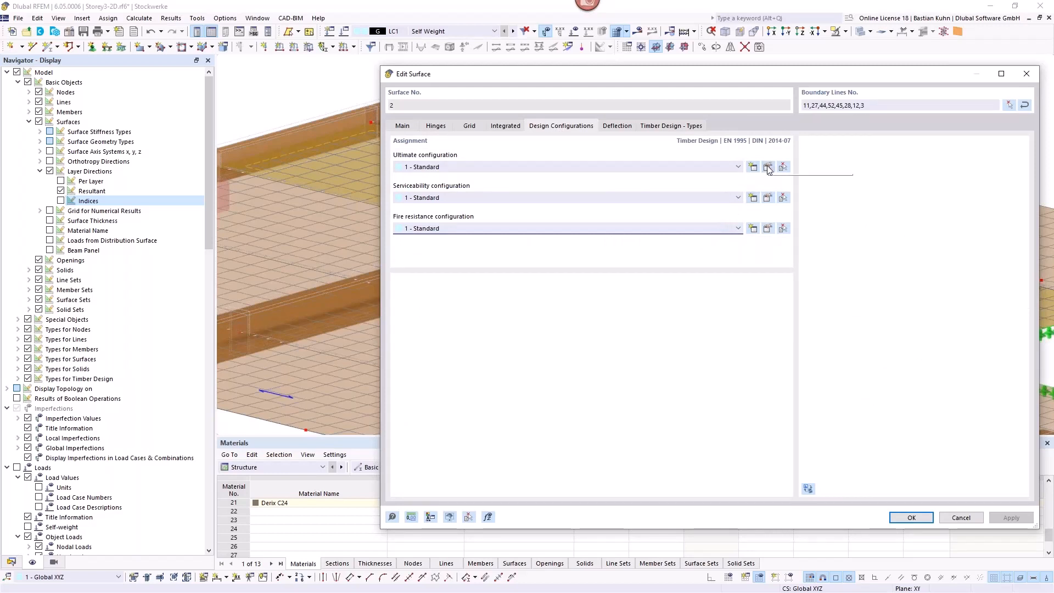
click(768, 228)
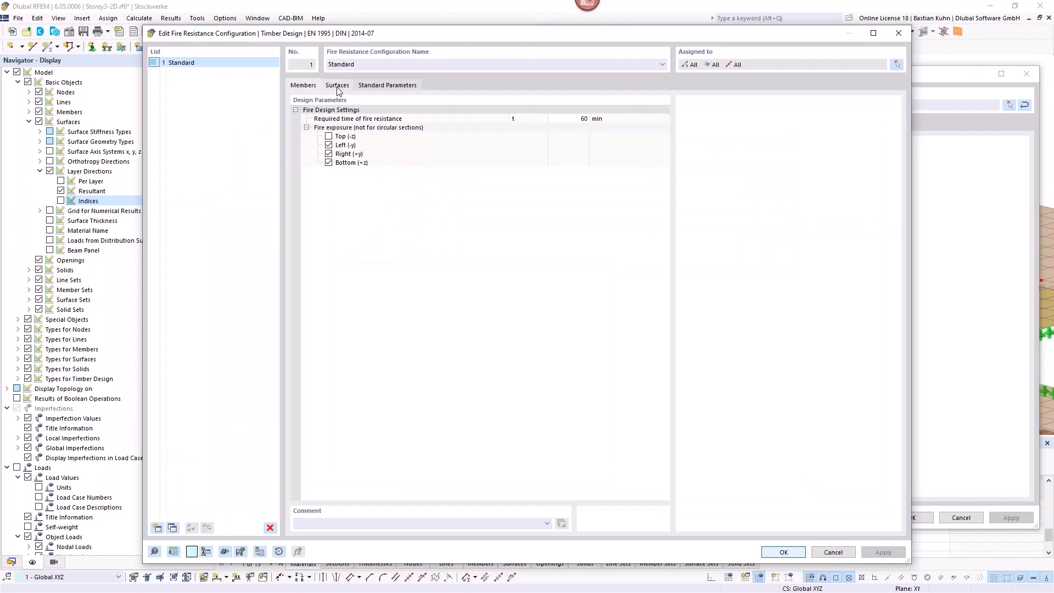
click(337, 86)
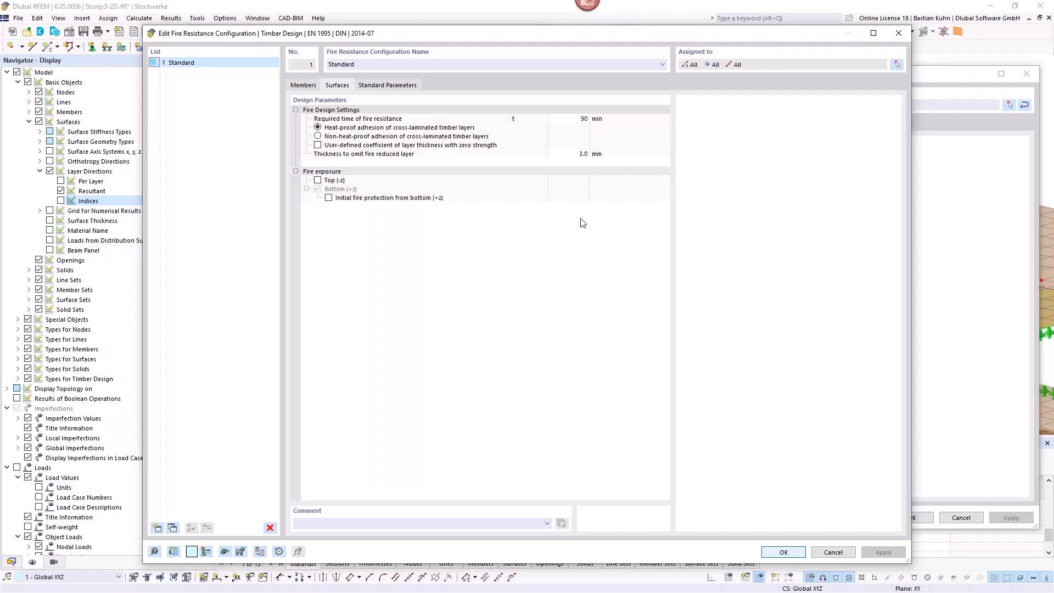
click(318, 136)
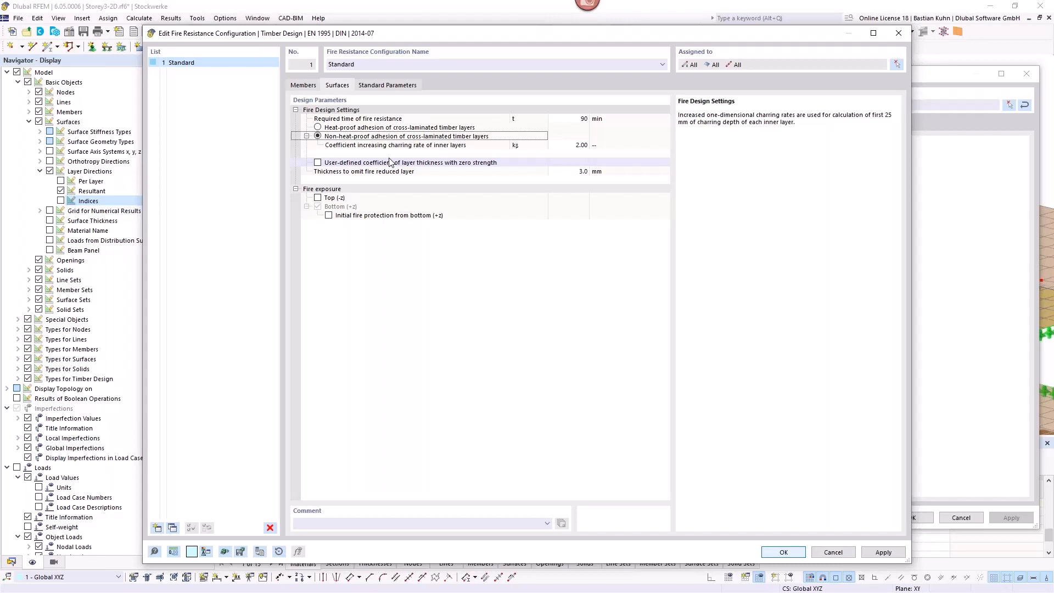
- Review the charring rates in the standard parameters and the inner layers' charring coefficient, then discard the fire resistance configuration changes
click(385, 87)
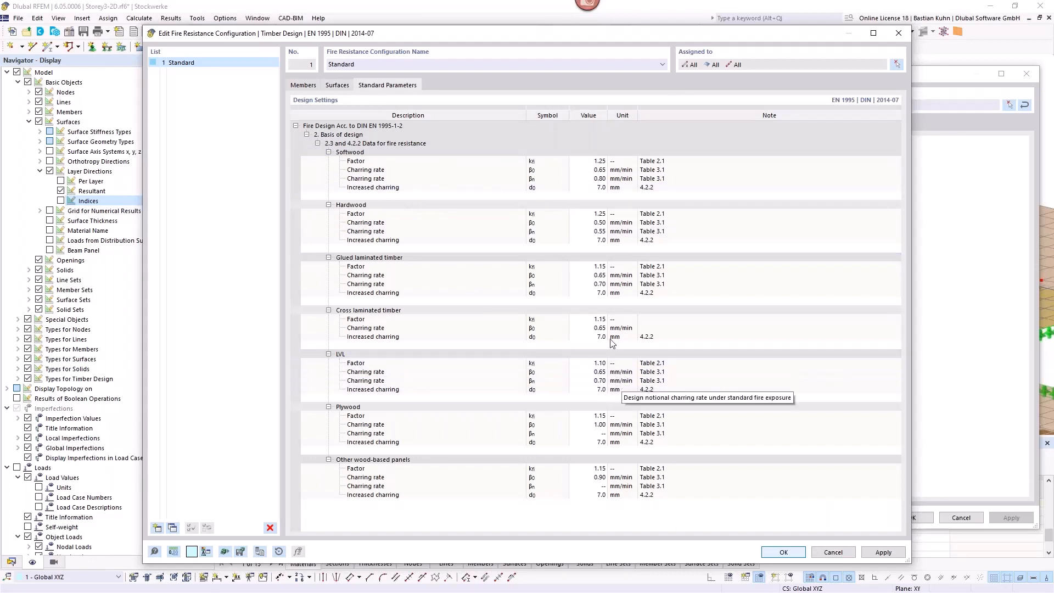
click(596, 328)
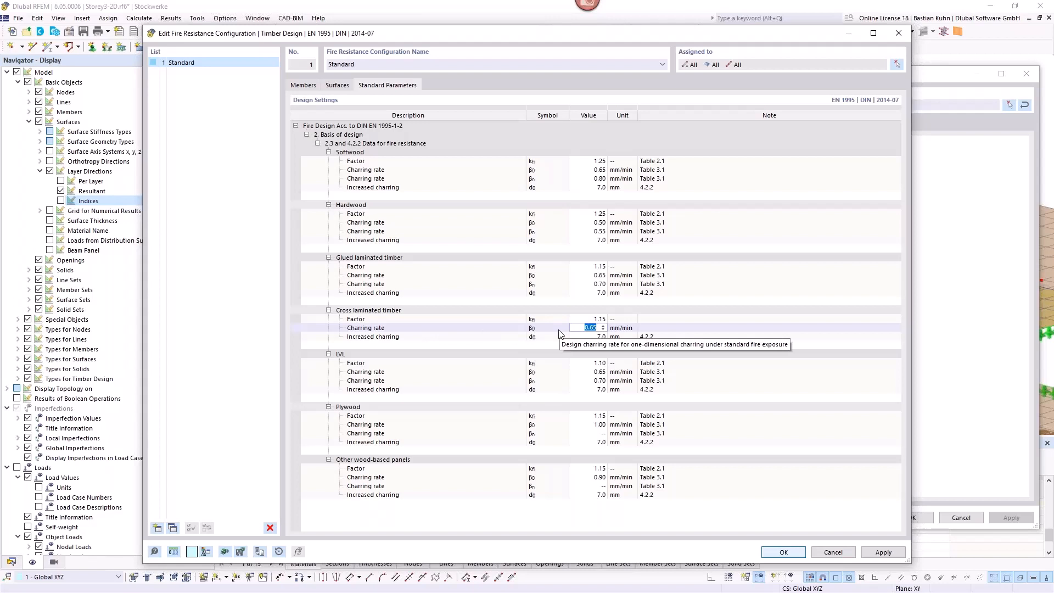
click(587, 170)
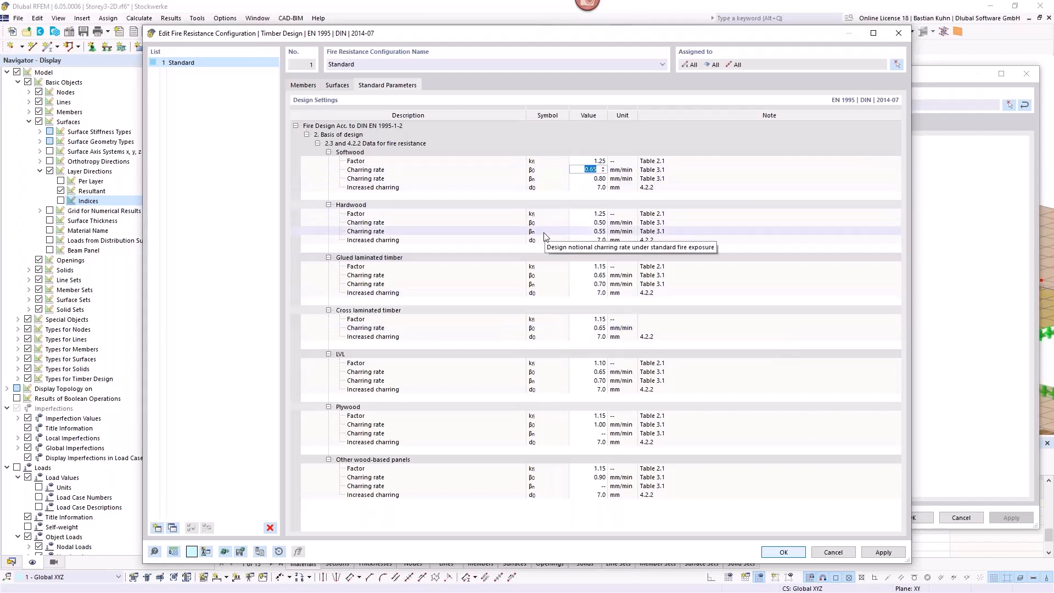
click(325, 84)
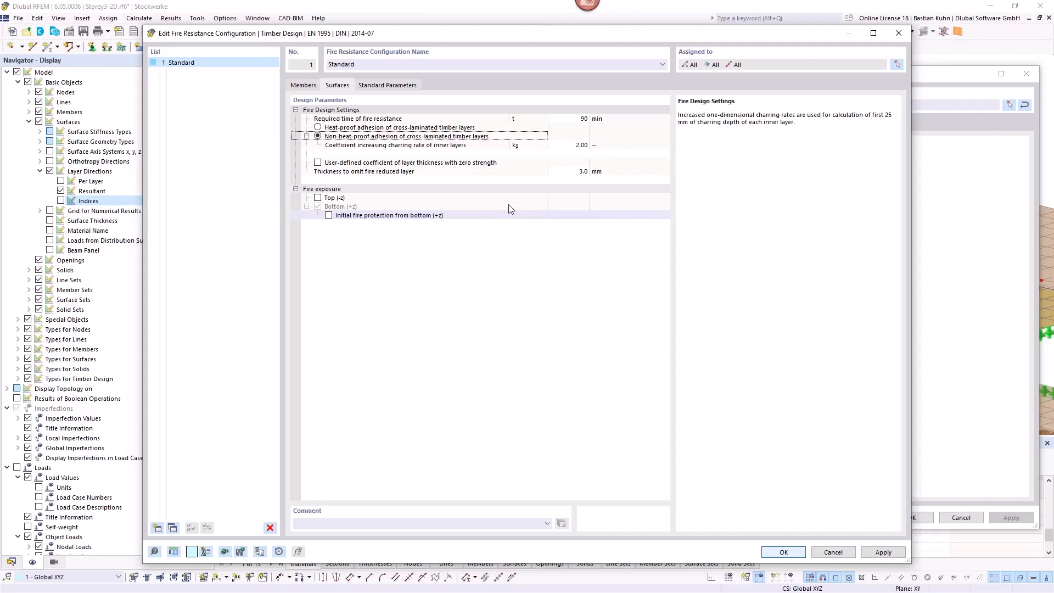
click(553, 145)
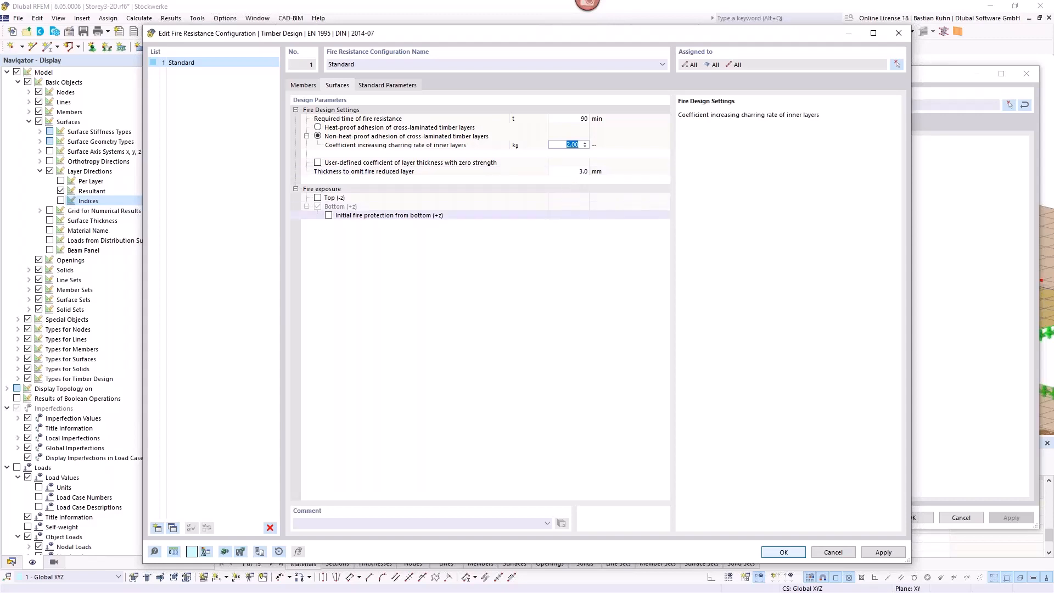
click(900, 33)
- Examine the layer structure of surface 2's thickness and close it without changes
click(406, 127)
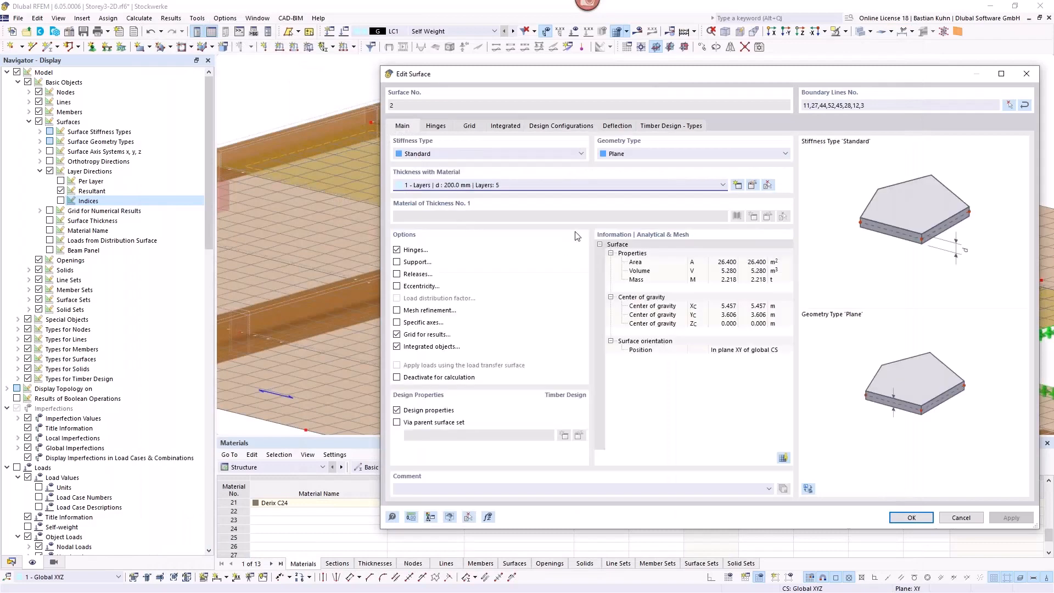
click(753, 185)
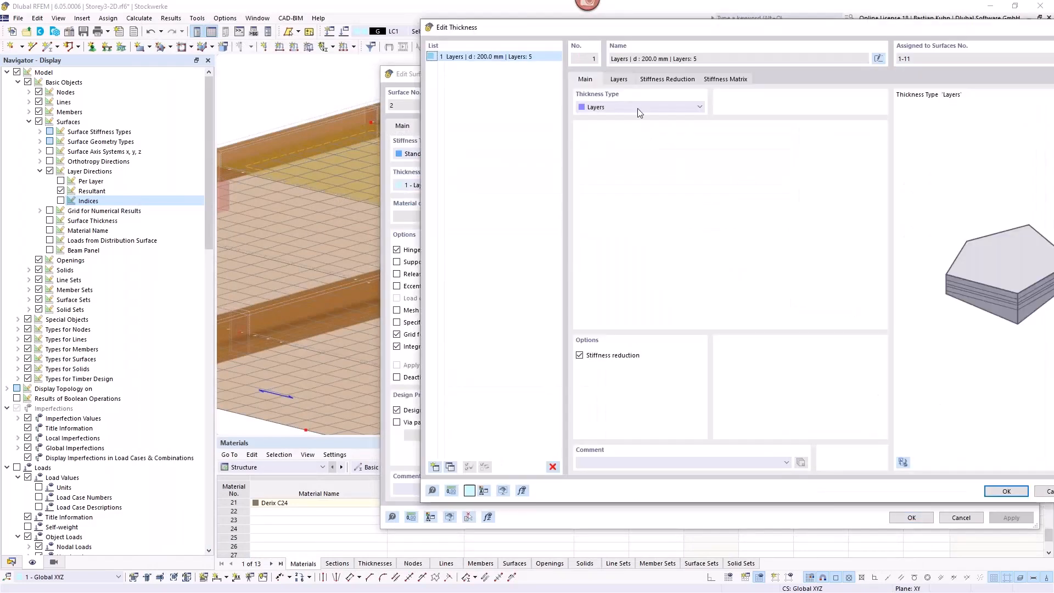
click(619, 79)
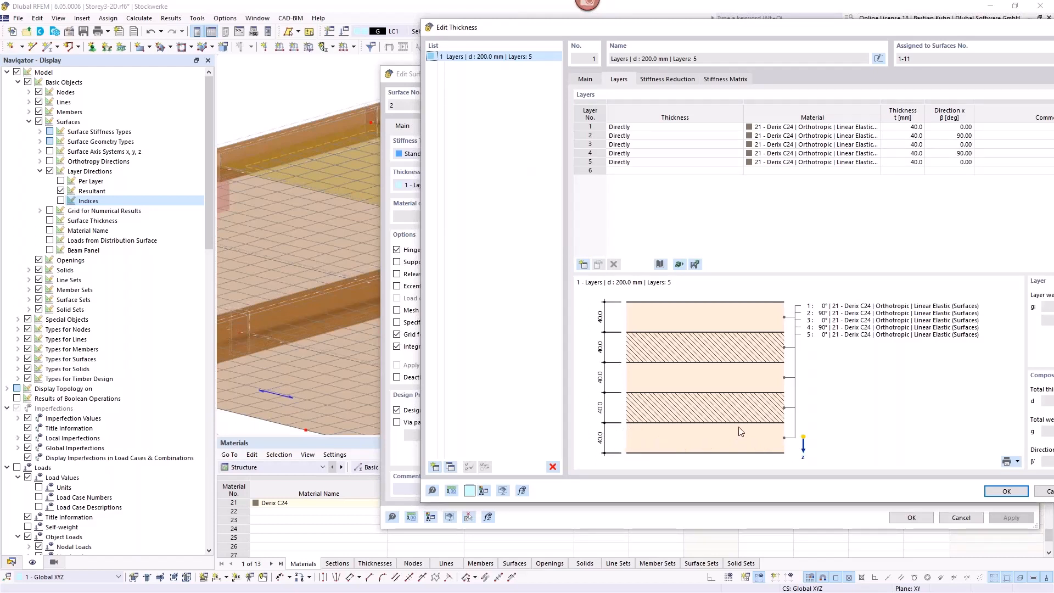
click(1042, 493)
- Set the standard fire resistance configuration's surfaces to non-heat-proof adhesion of cross-laminated timber layers after checking the thickness to omit fire reduced layers
click(564, 126)
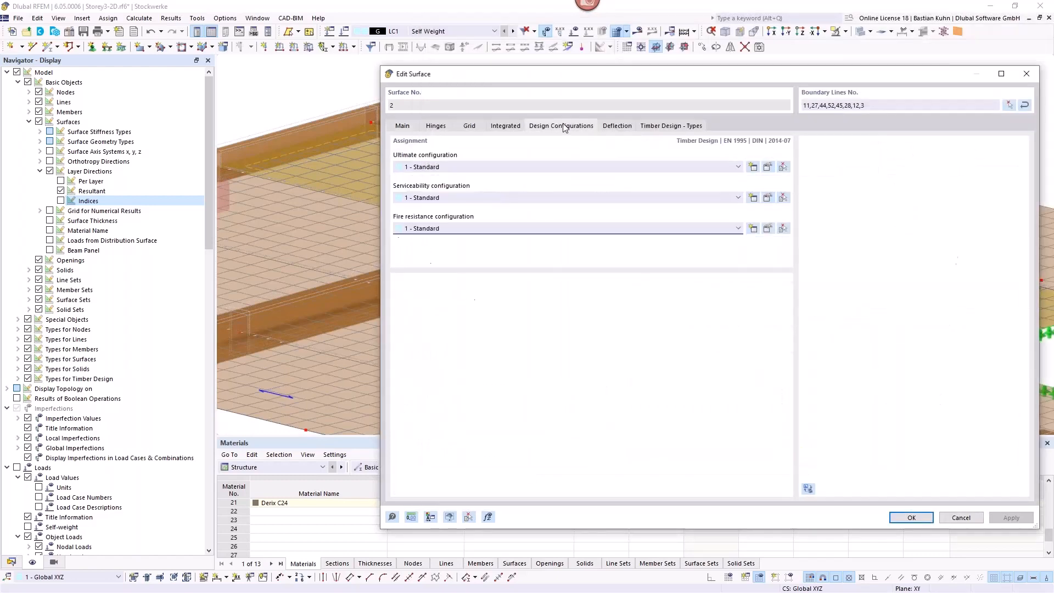
click(768, 229)
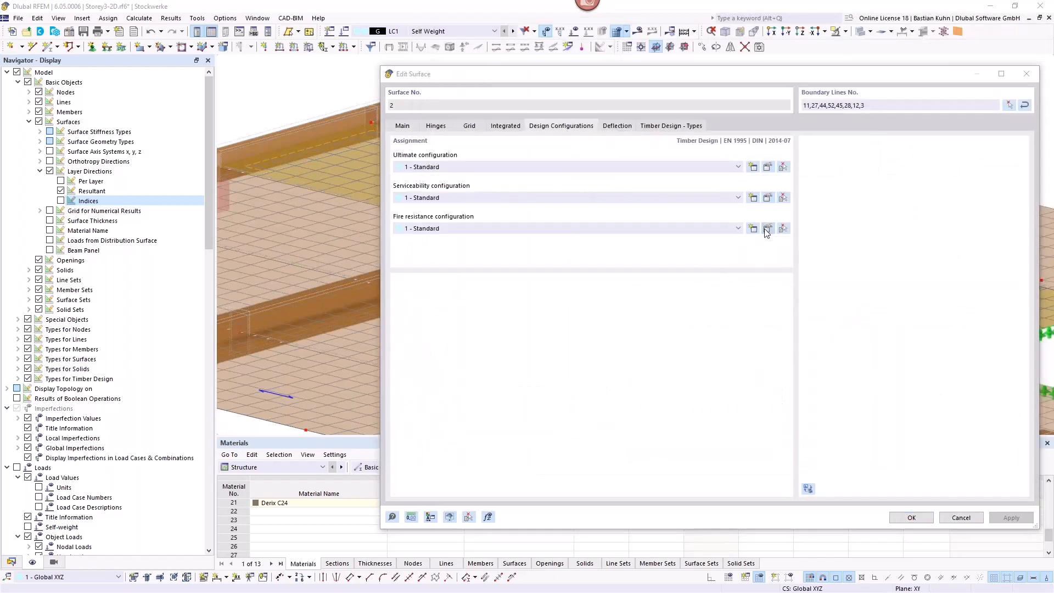
click(338, 86)
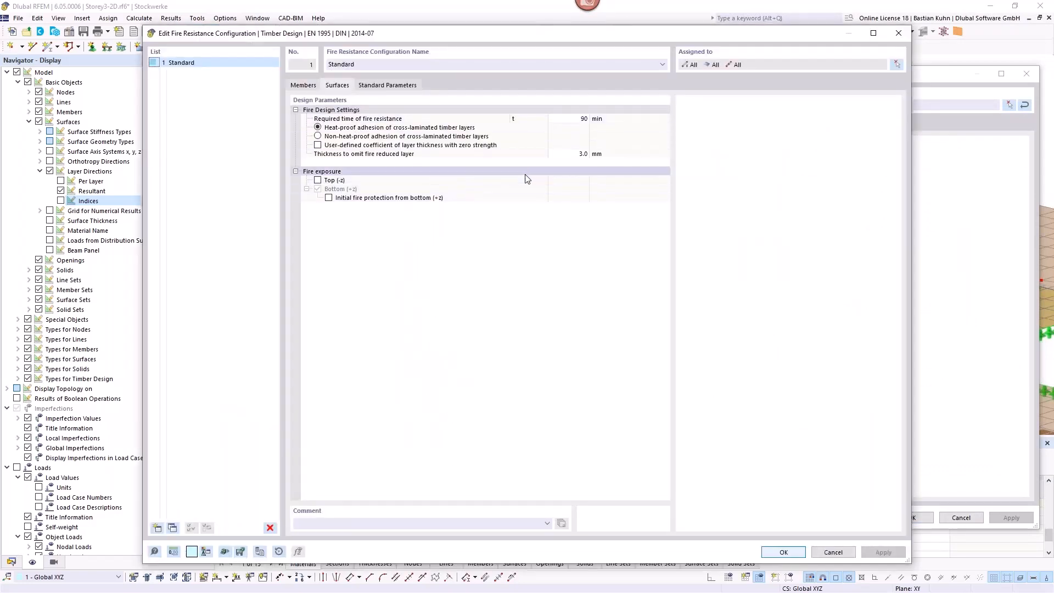
click(568, 154)
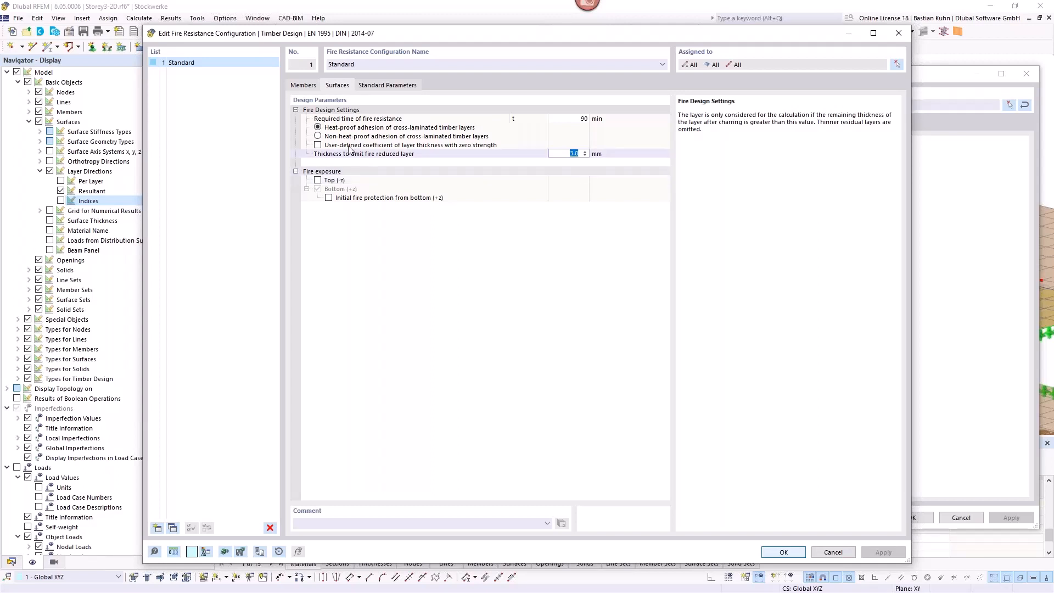
click(319, 136)
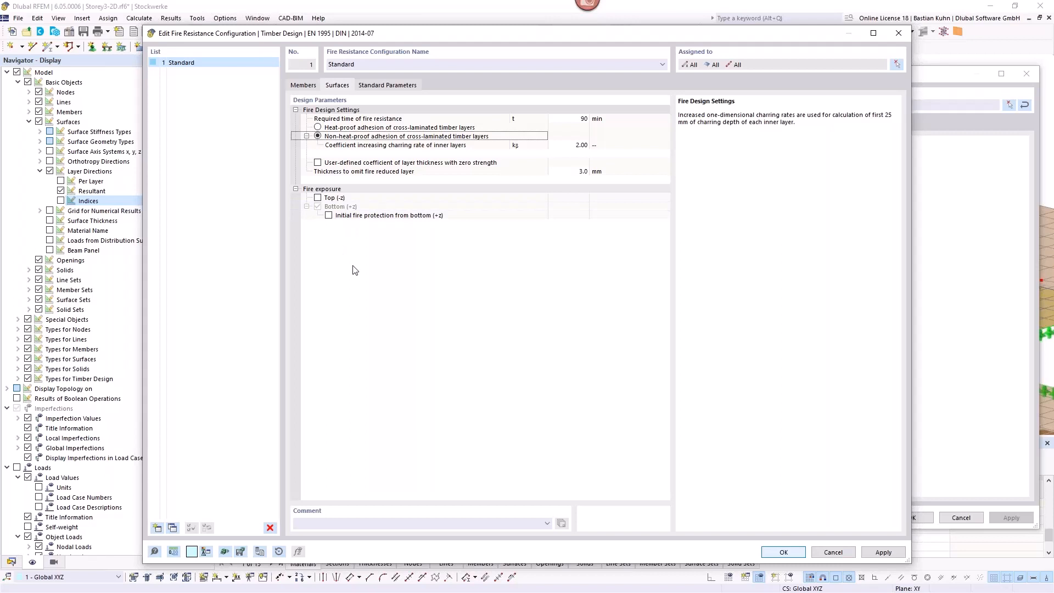
- Check the parameters for initial fire protection from the bottom (+z), leave that option off, and accept the fire resistance configuration
click(329, 215)
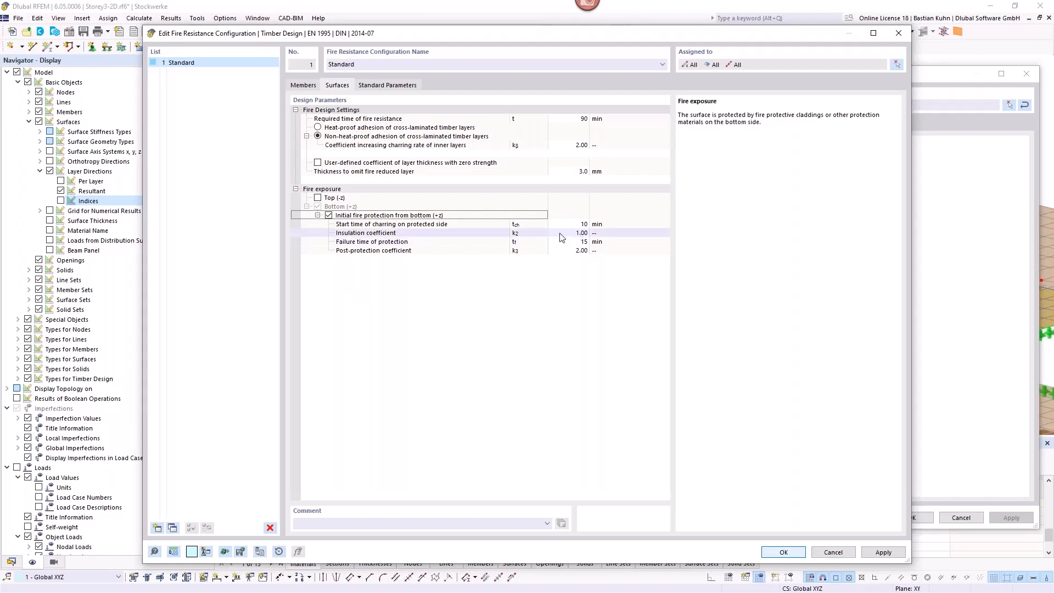
click(328, 215)
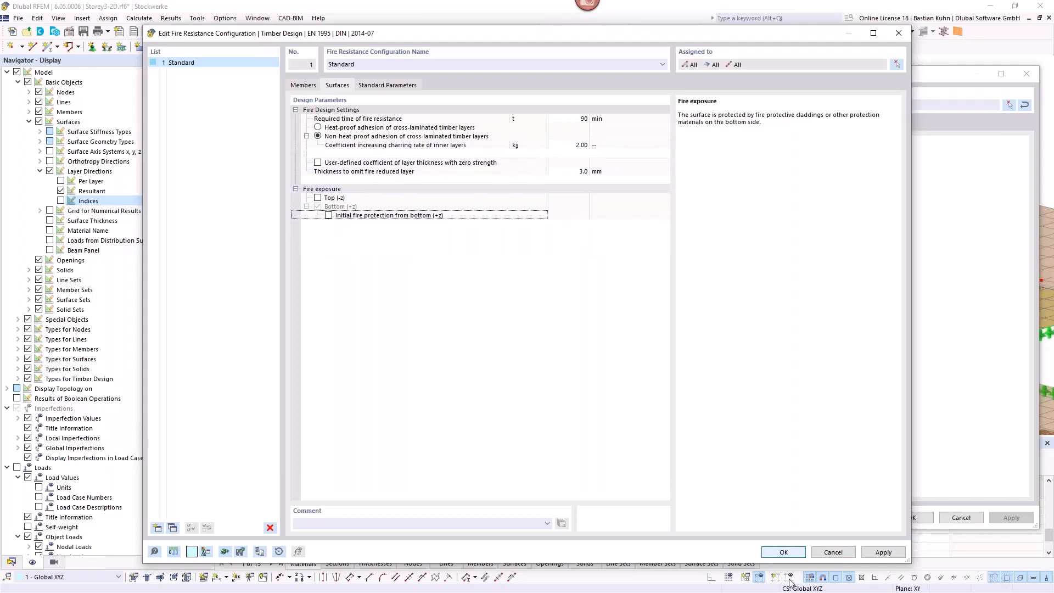
click(782, 552)
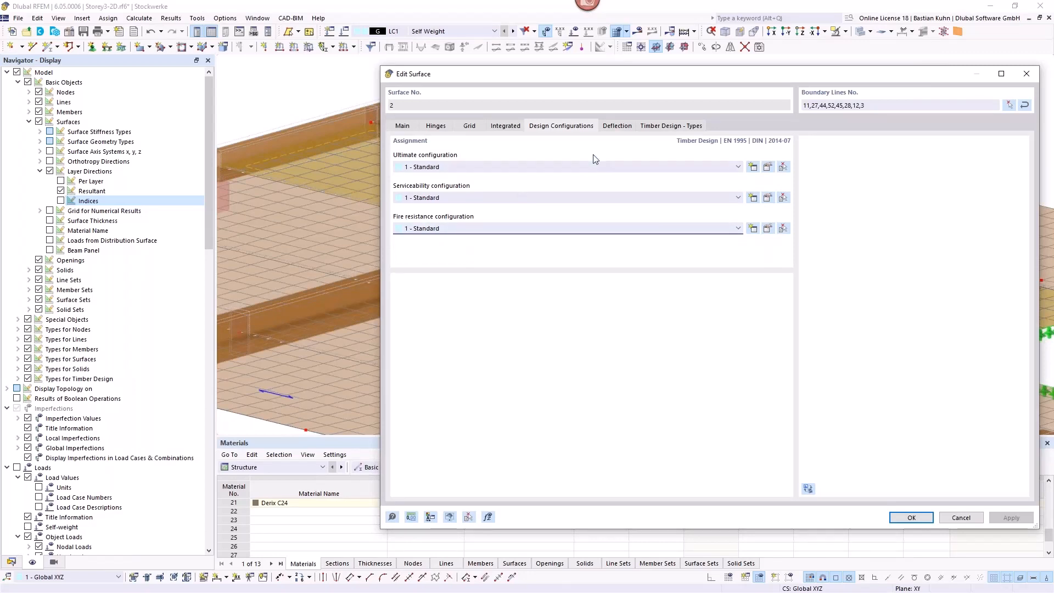
- Review surface 2's deflection analysis settings, its reference length and the available definition types against the model
click(616, 130)
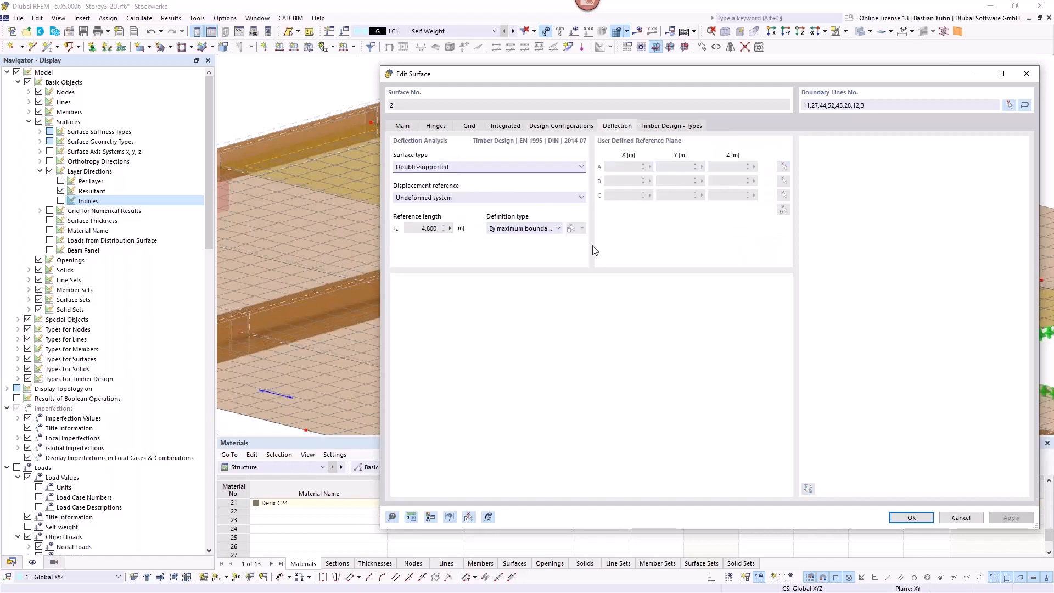
click(420, 230)
drag(618, 74, 592, 282)
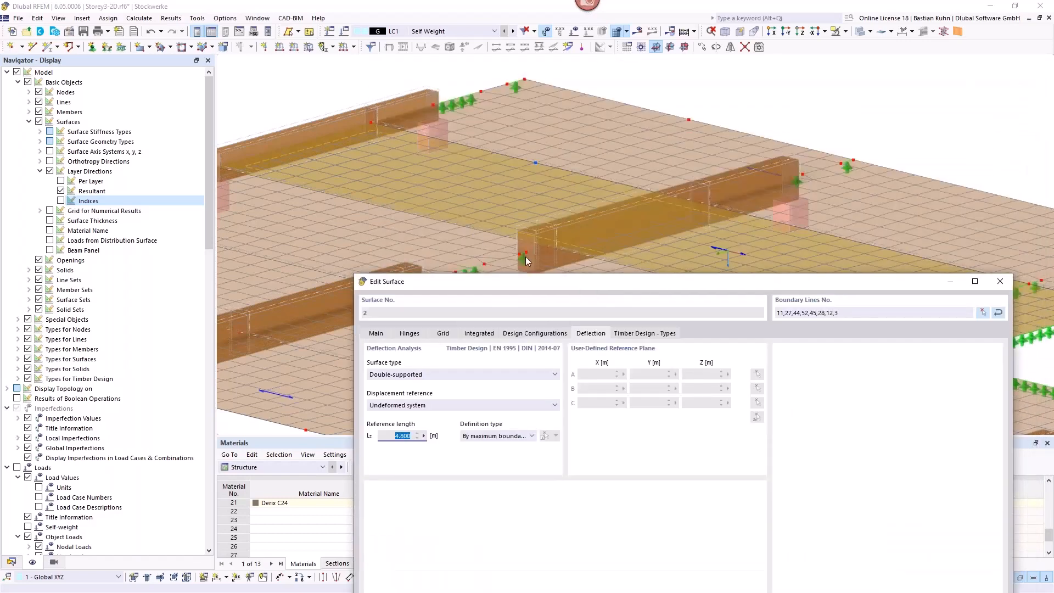
click(520, 437)
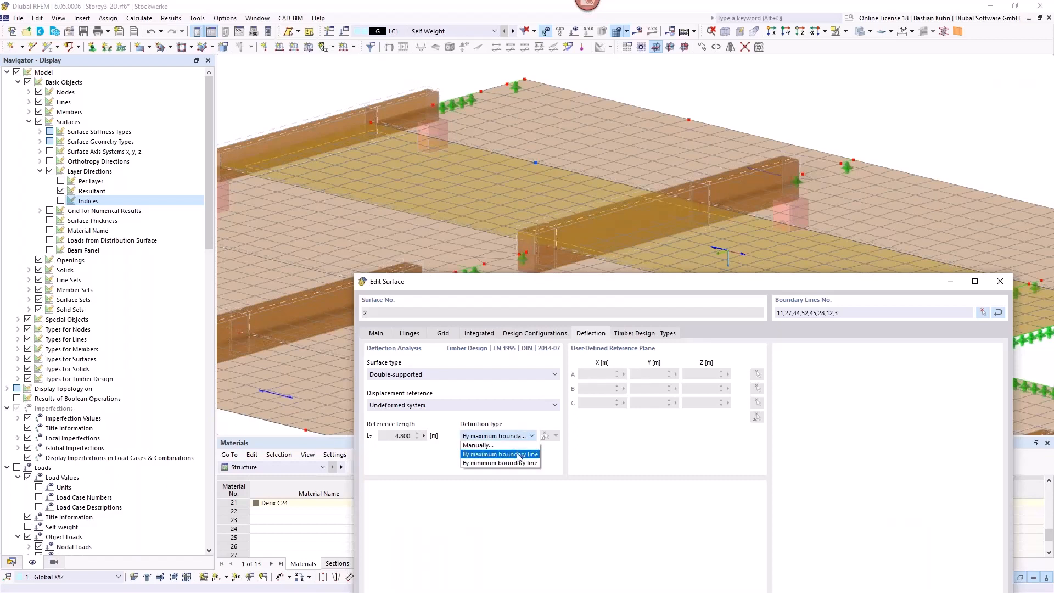
- Try defining surface 2's deflection reference length manually from a line picked in the model
click(530, 449)
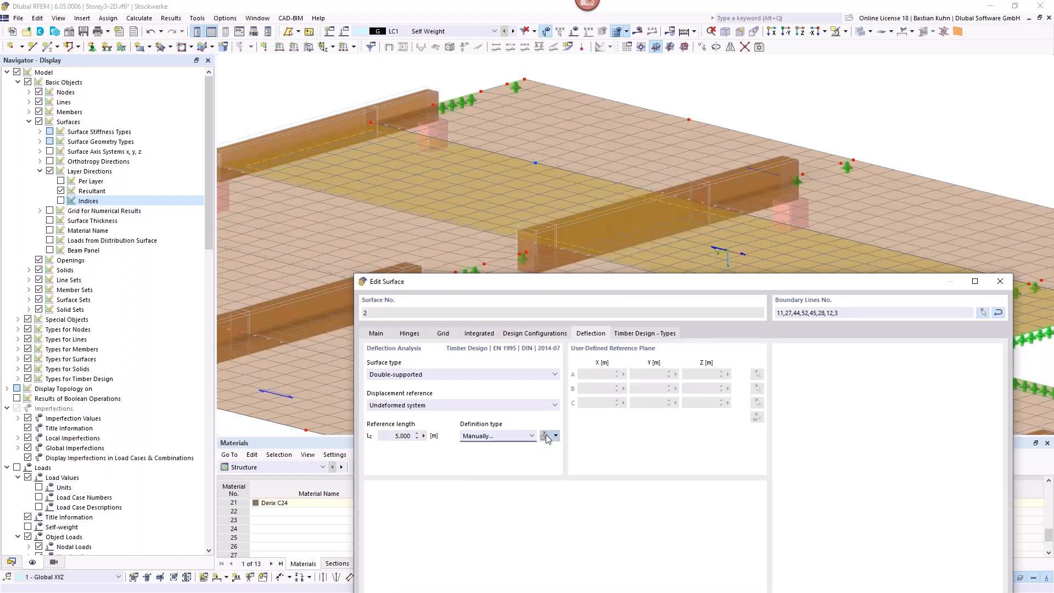
click(545, 436)
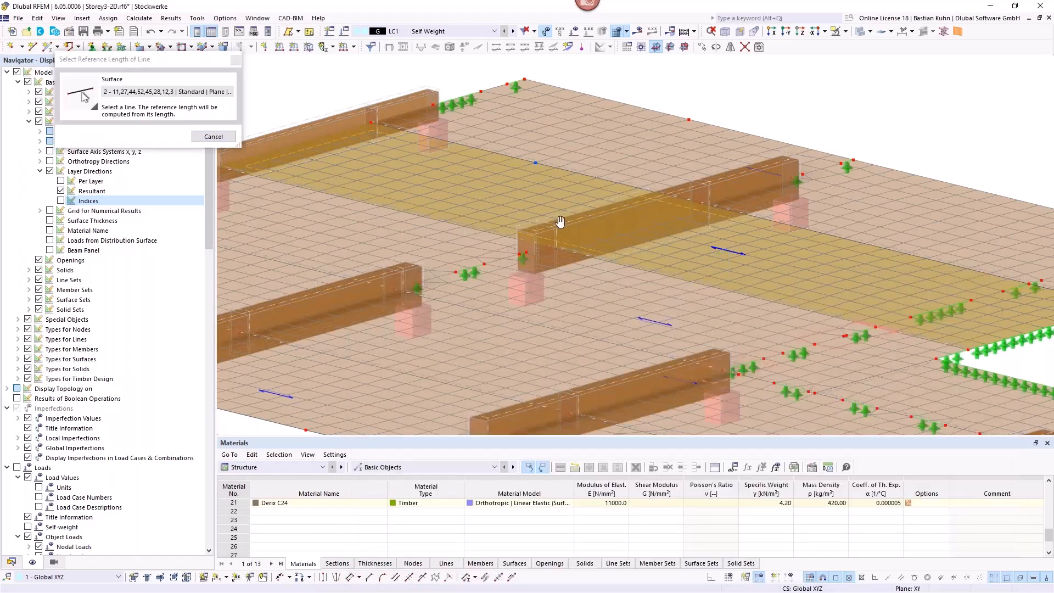
middle_drag(560, 221, 673, 207)
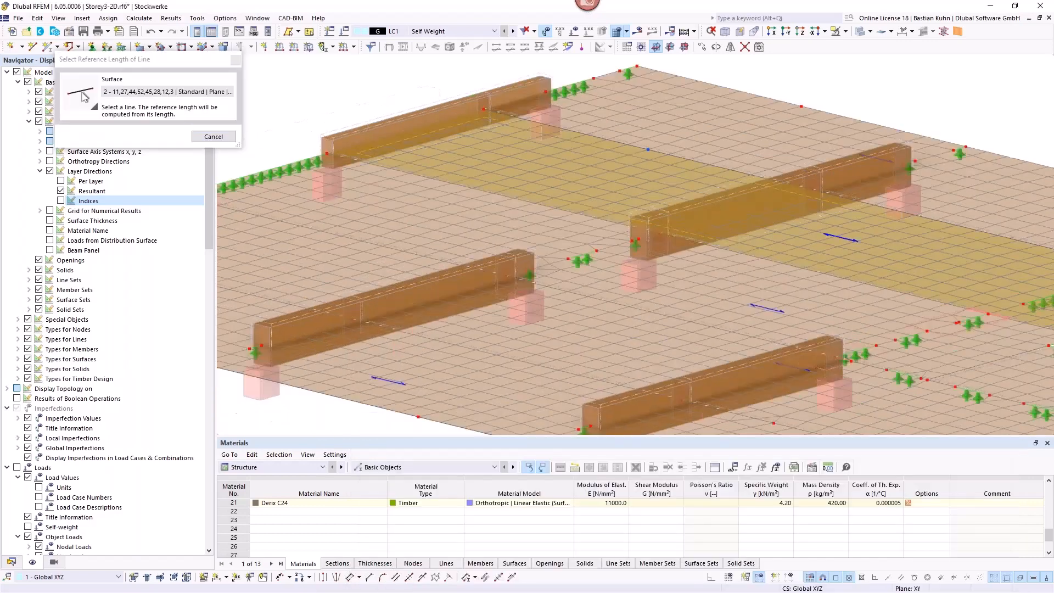
click(635, 238)
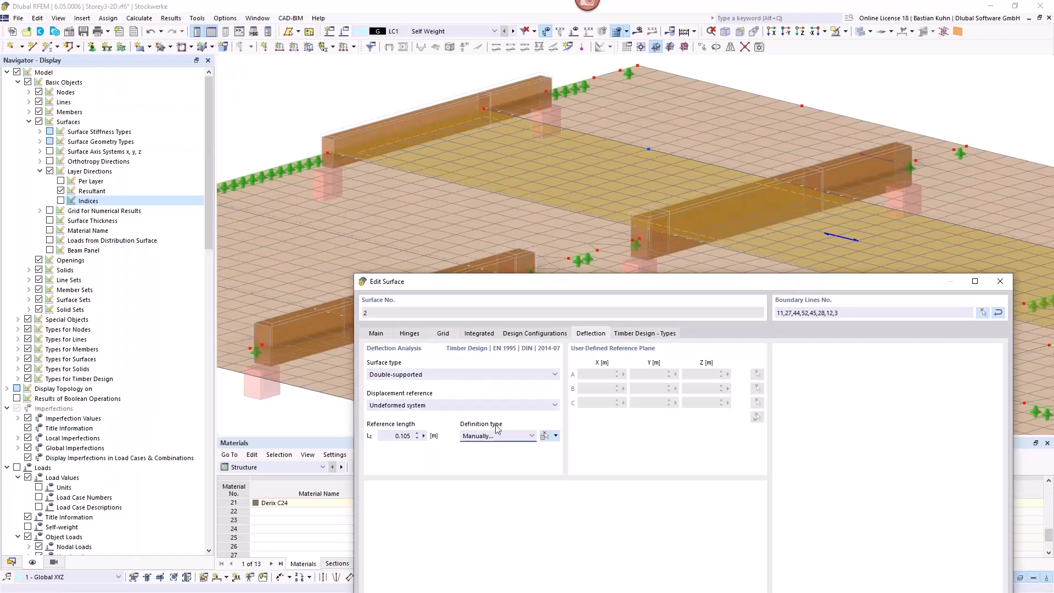
click(545, 436)
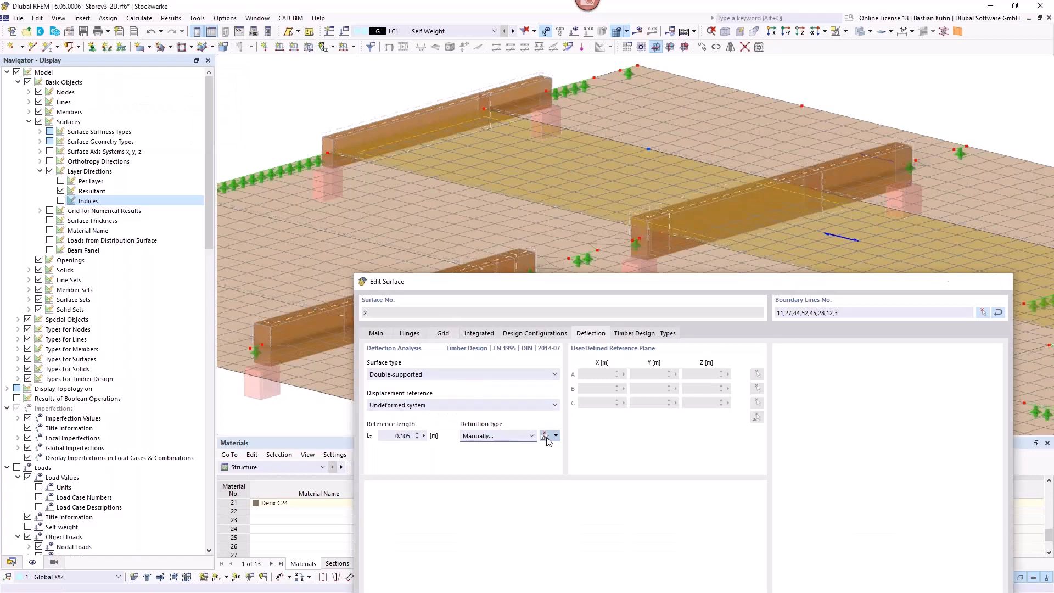
click(557, 211)
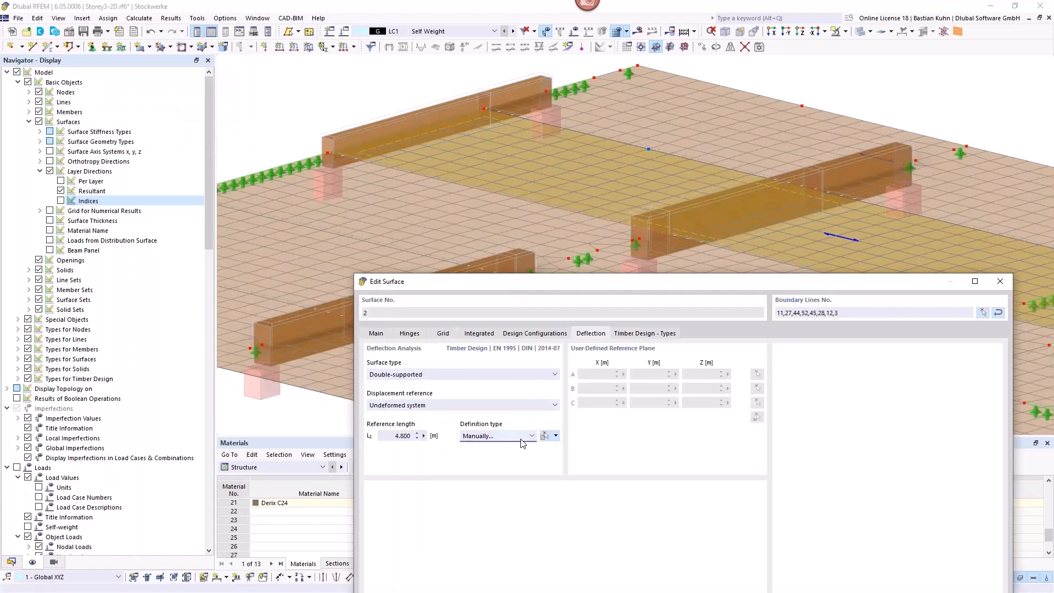
- Define surface 2's deflection reference length by boundary line, check its service class assignment and accept the surface settings
click(521, 440)
click(513, 461)
click(658, 336)
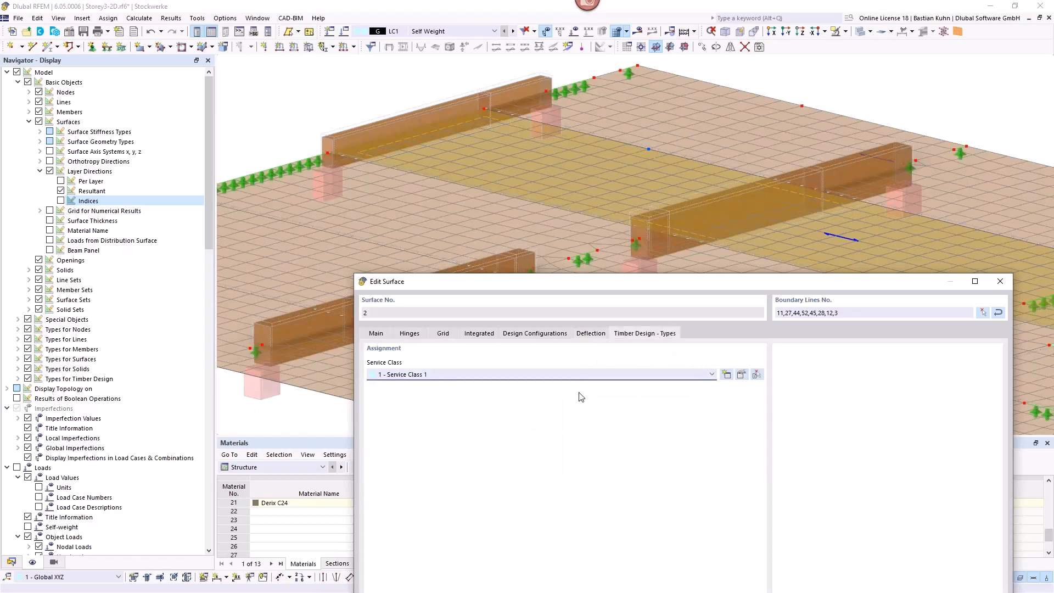
drag(626, 290, 528, 65)
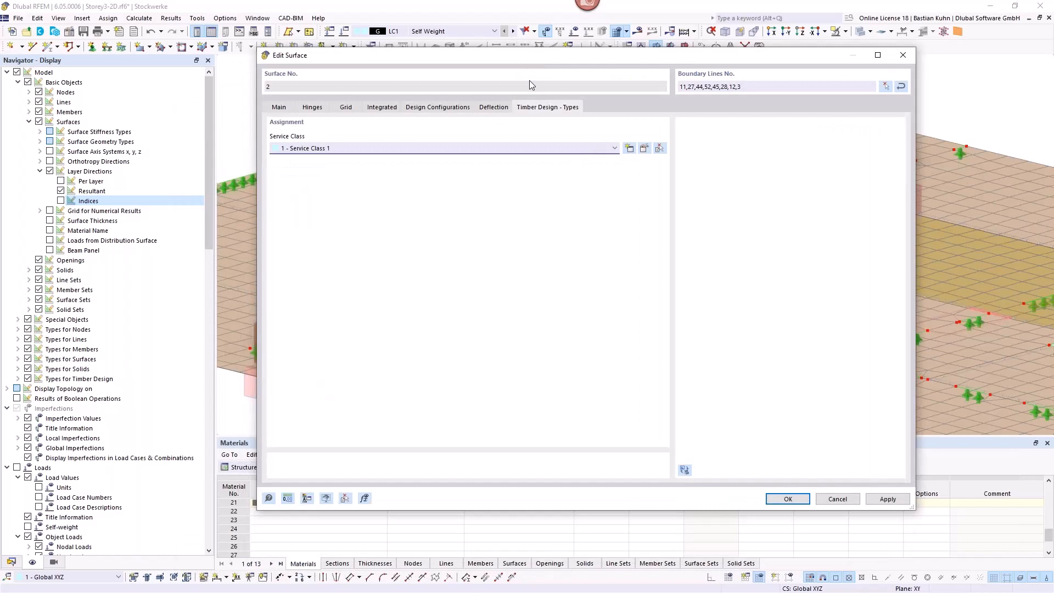
click(785, 500)
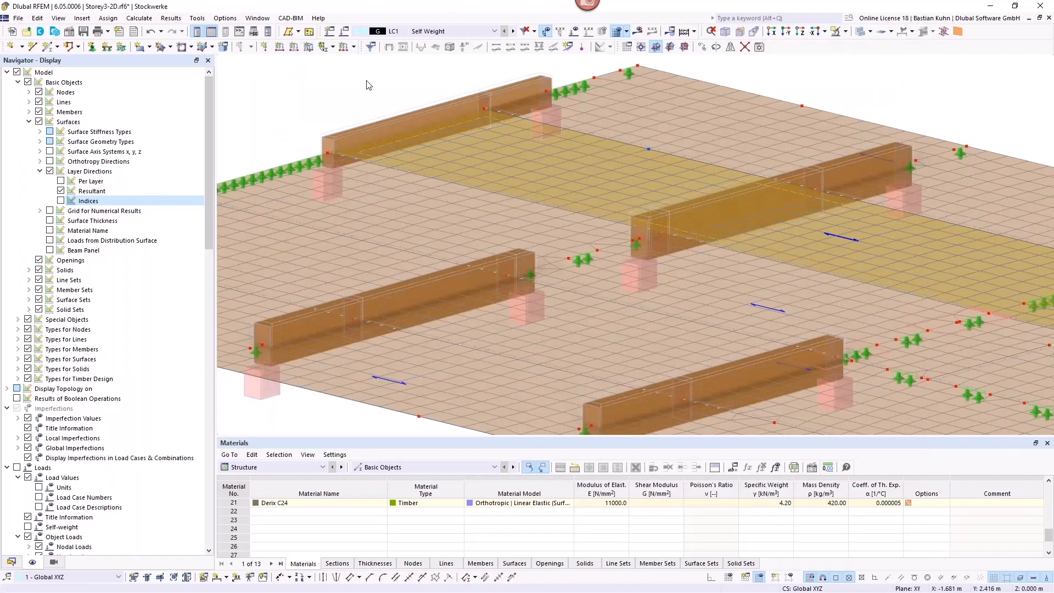
- Enable the combination wizard in the base settings for load cases and combinations
scroll(417, 159, down, 5)
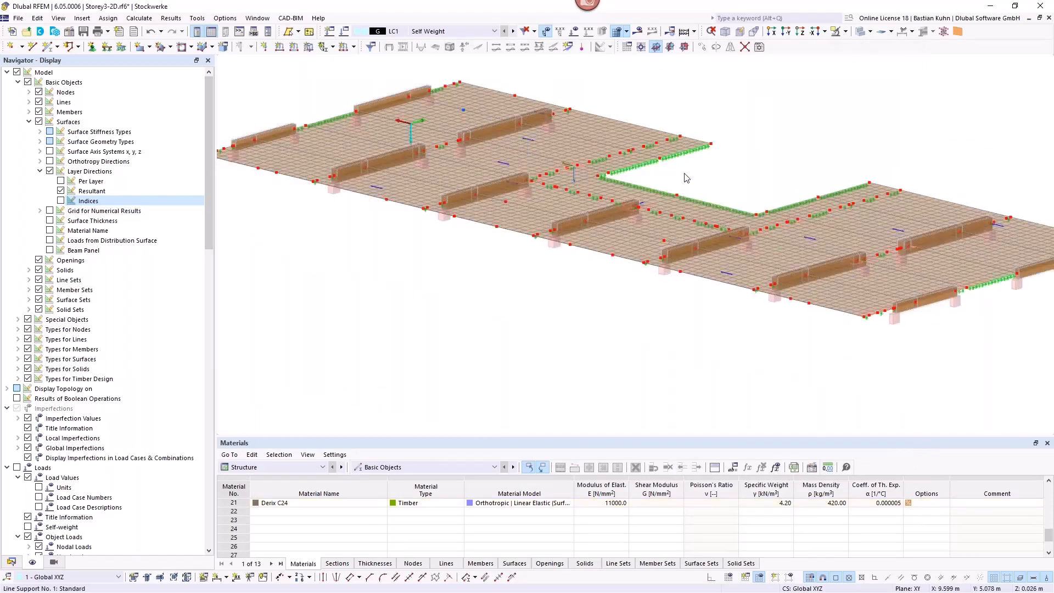
mouse_move(684, 178)
ctrl+middle_down()
mouse_move(698, 178)
mouse_move(692, 184)
ctrl+middle_up()
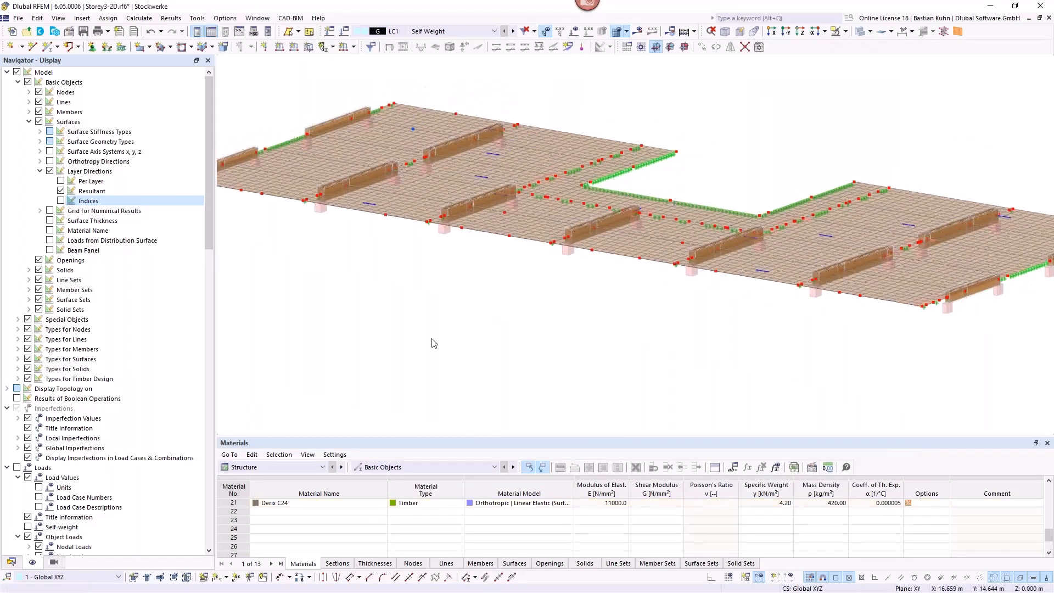
click(10, 563)
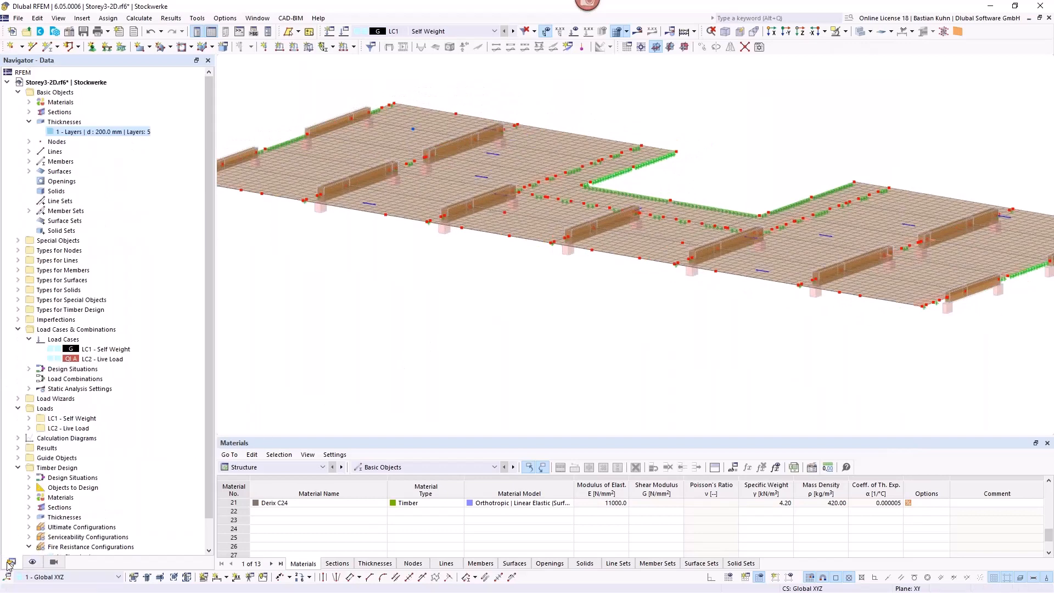
click(64, 331)
right_click(64, 332)
click(85, 338)
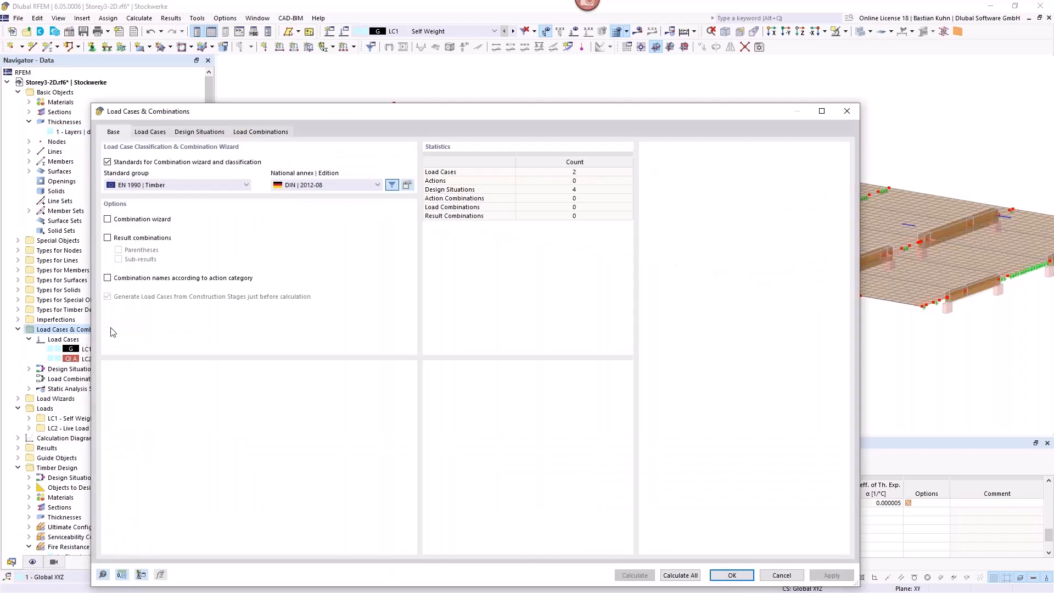
drag(390, 113, 584, 66)
click(303, 171)
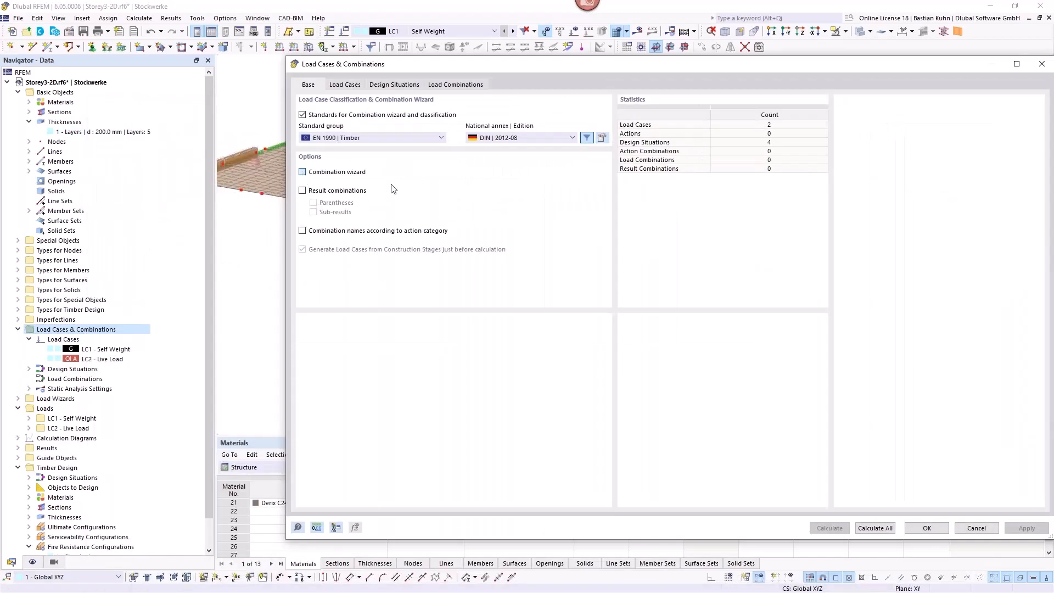
- Review the available standard groups for load combinations and the settings of load case LC1 Self Weight
click(413, 138)
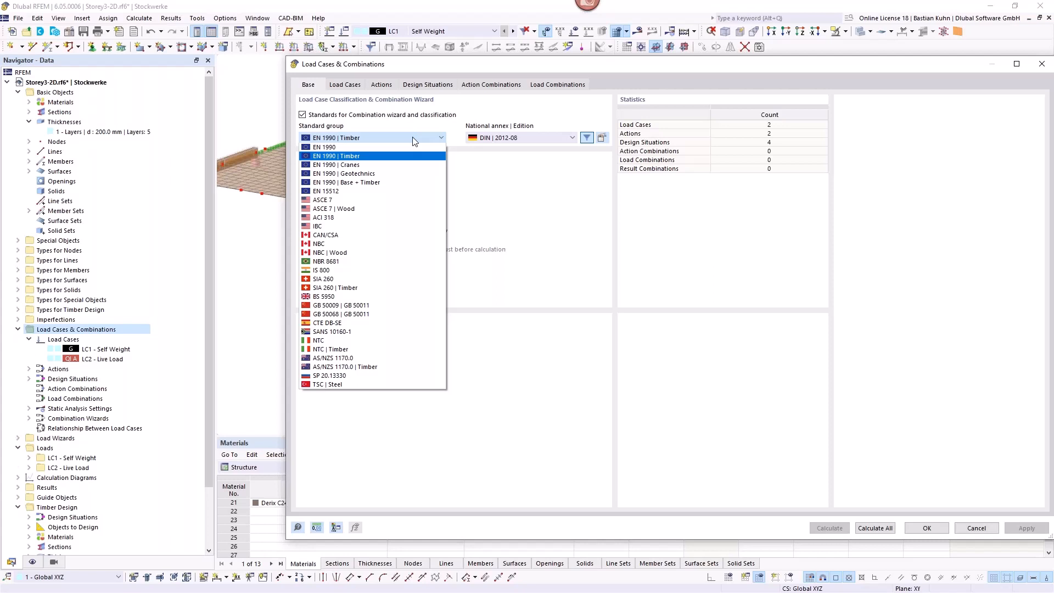
click(350, 86)
click(349, 87)
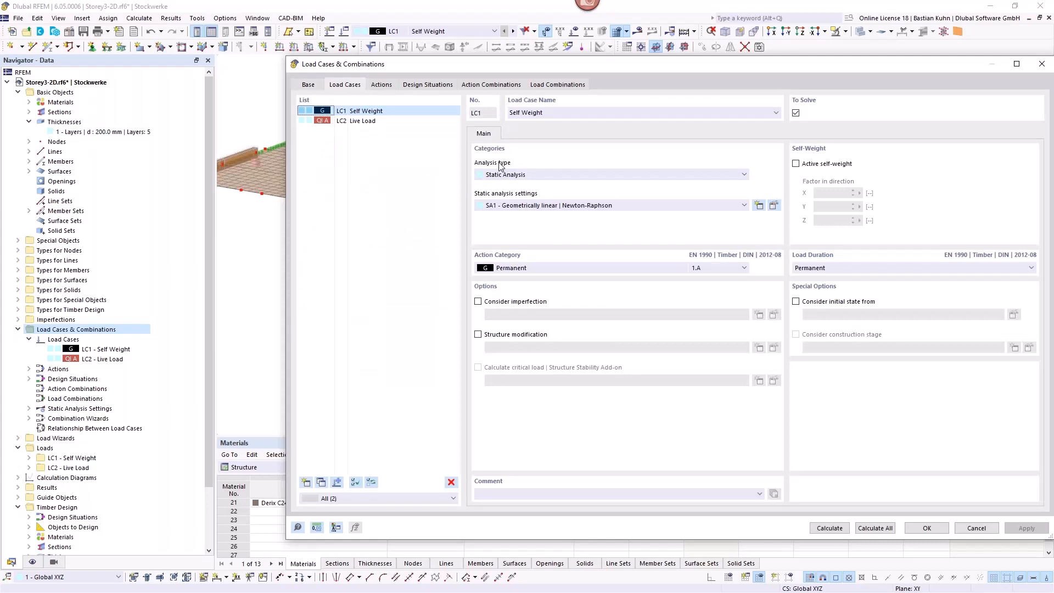
- Review the existing design situations and examine the combination rule for SLS - Characteristic/Quasi-permanent
click(426, 85)
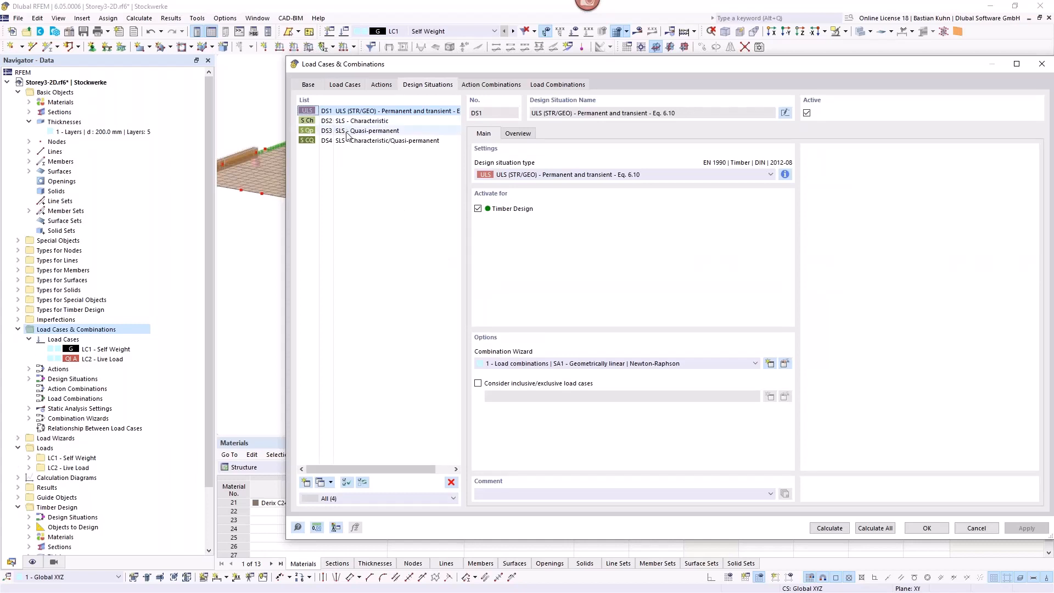
key(Down)
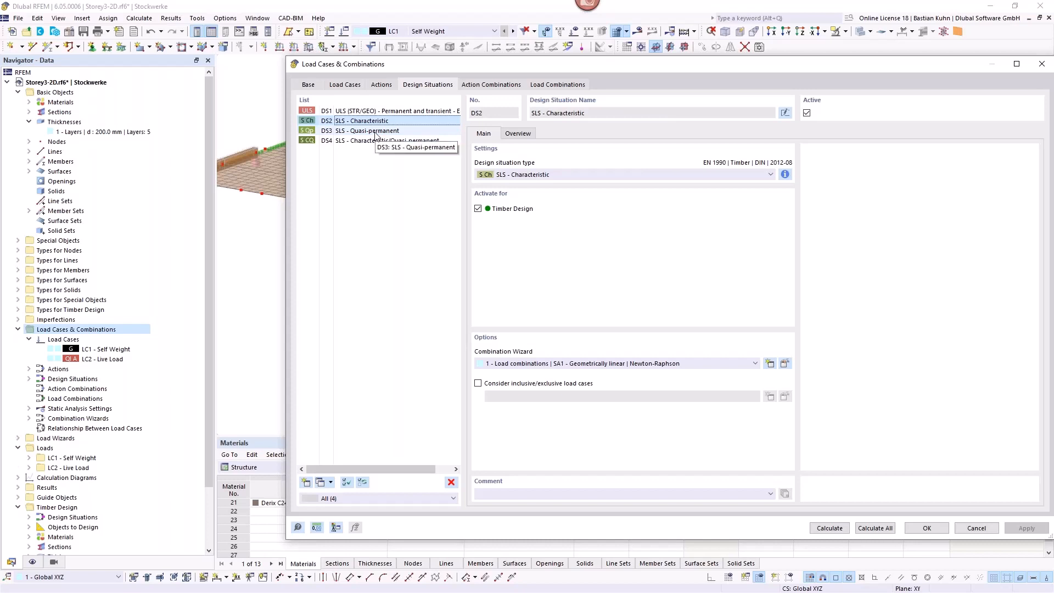
click(377, 133)
click(378, 142)
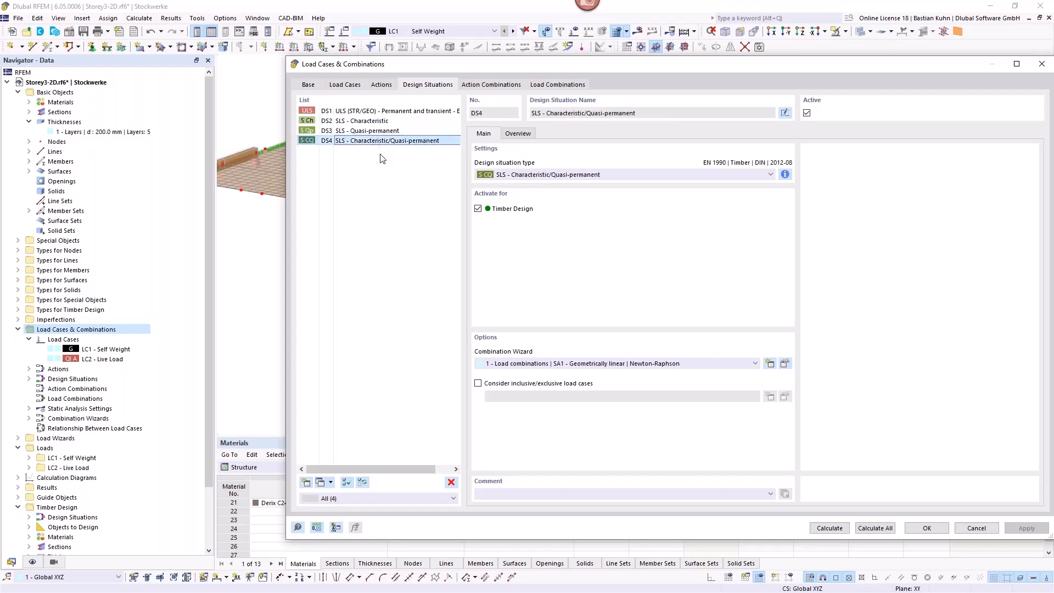
click(785, 174)
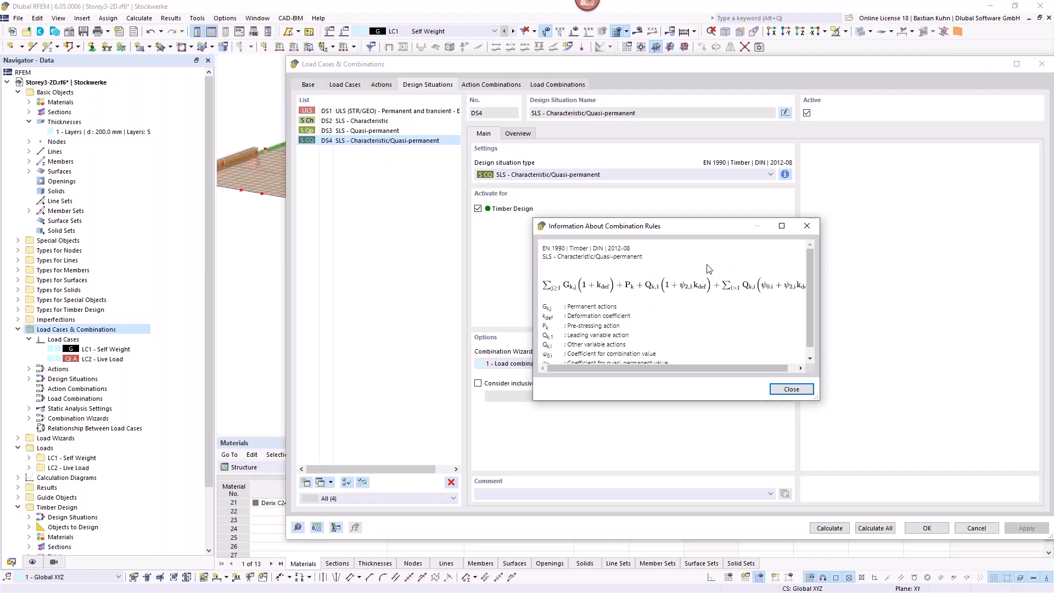
click(809, 228)
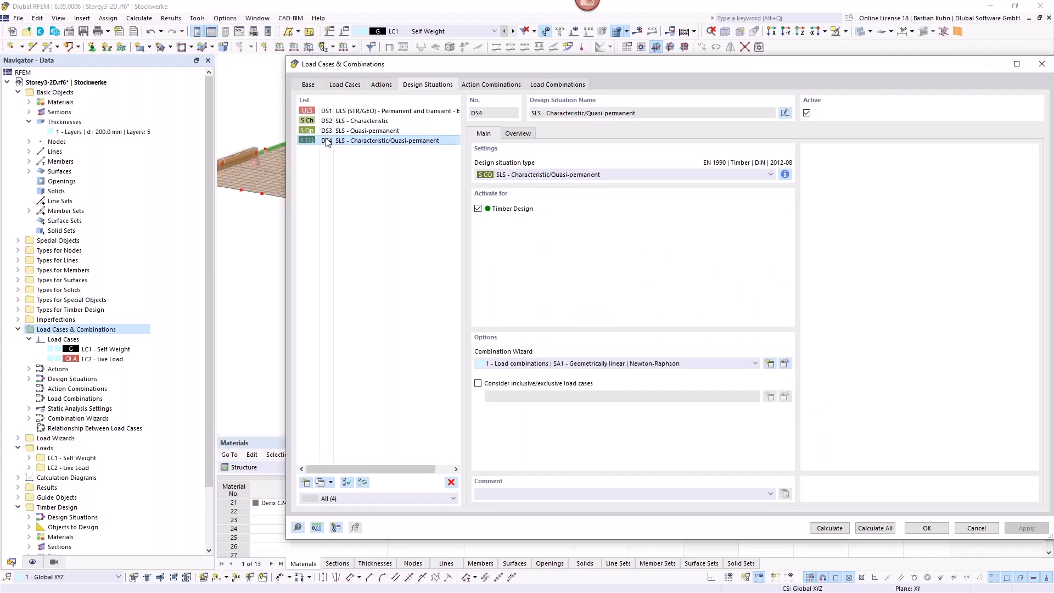
- Check the partial factors and the timber deformation coefficient in the EN 1990 | Timber | DIN 2012-08 standard settings
click(308, 85)
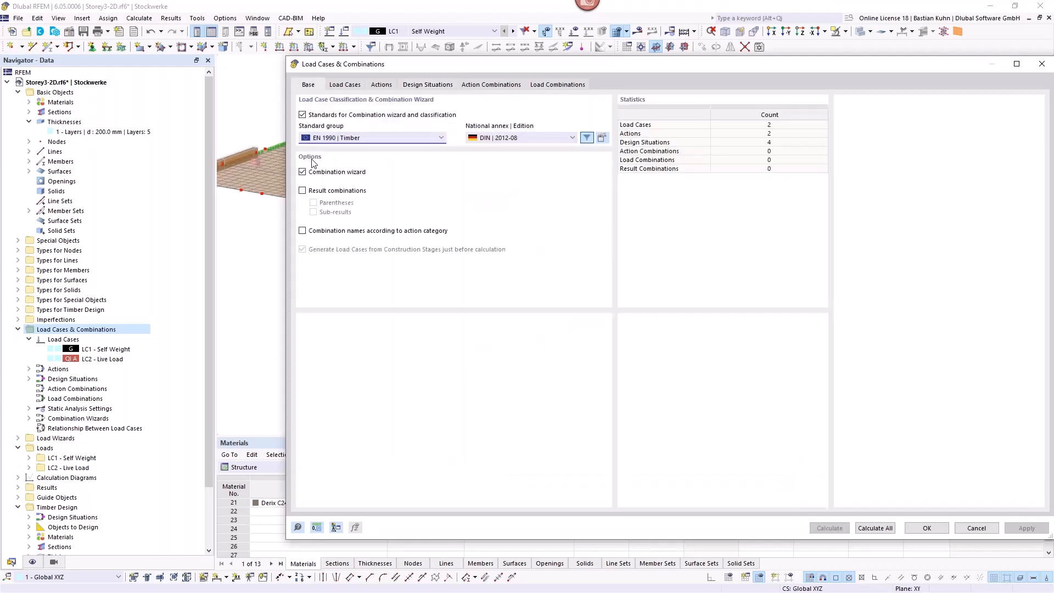
click(602, 138)
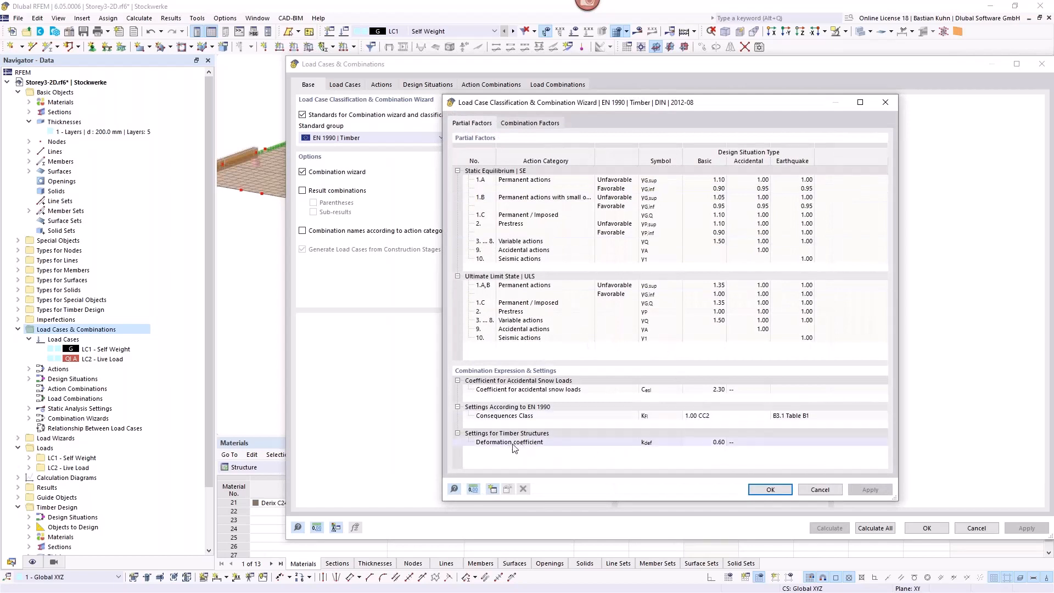
click(820, 489)
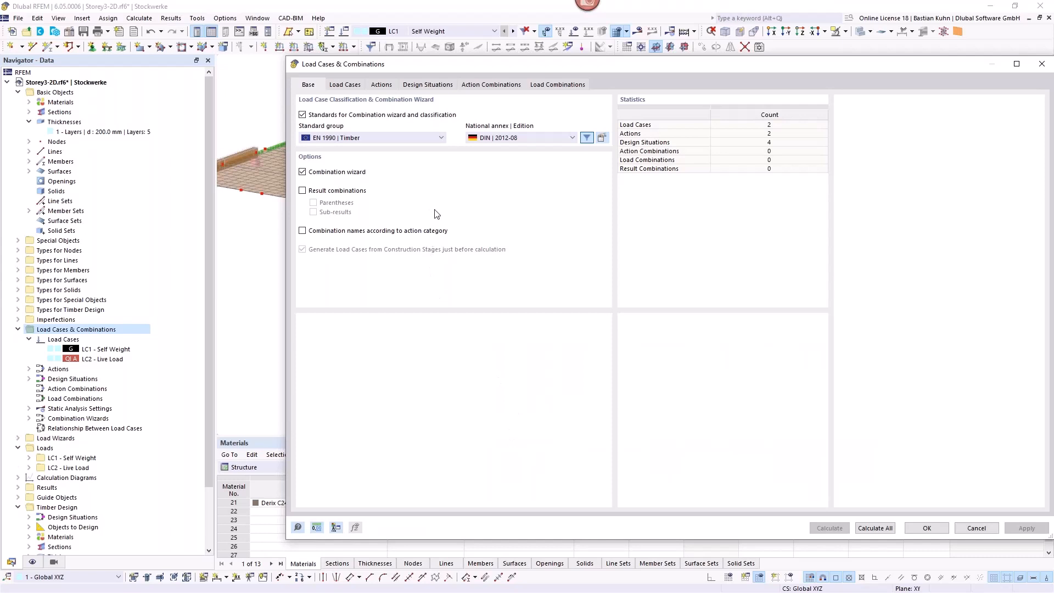
- Add a fifth design situation of type ULS (STR/GEO) - Accidental - Fire - psi-1,1
click(427, 84)
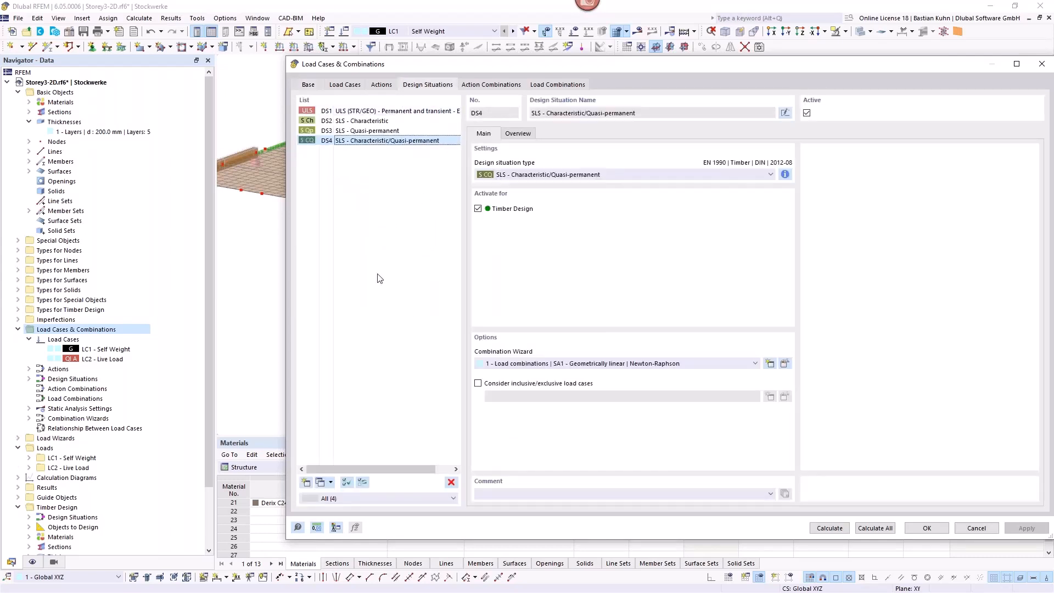
click(306, 482)
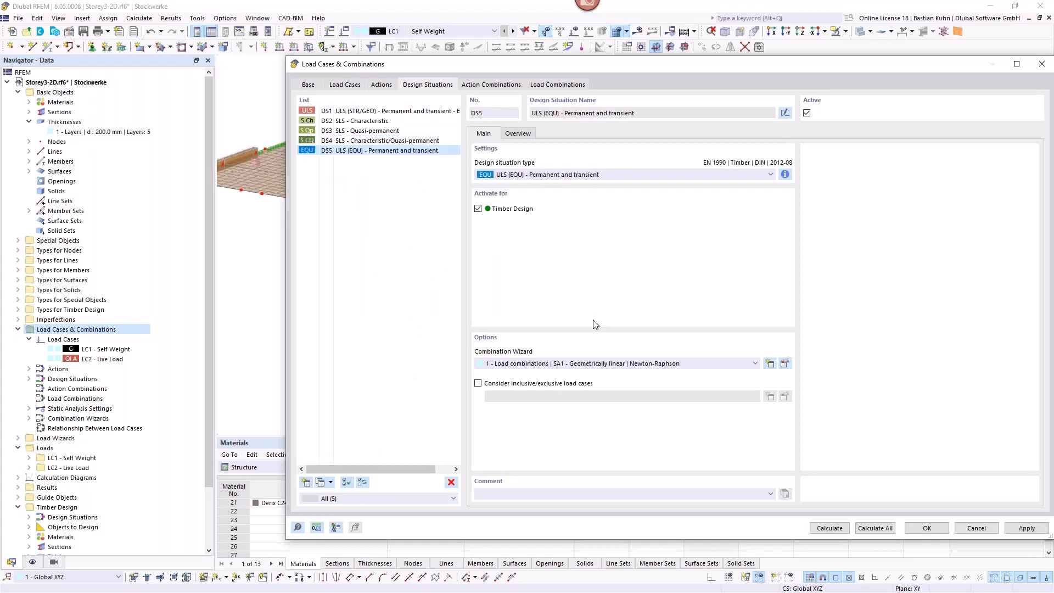
click(678, 175)
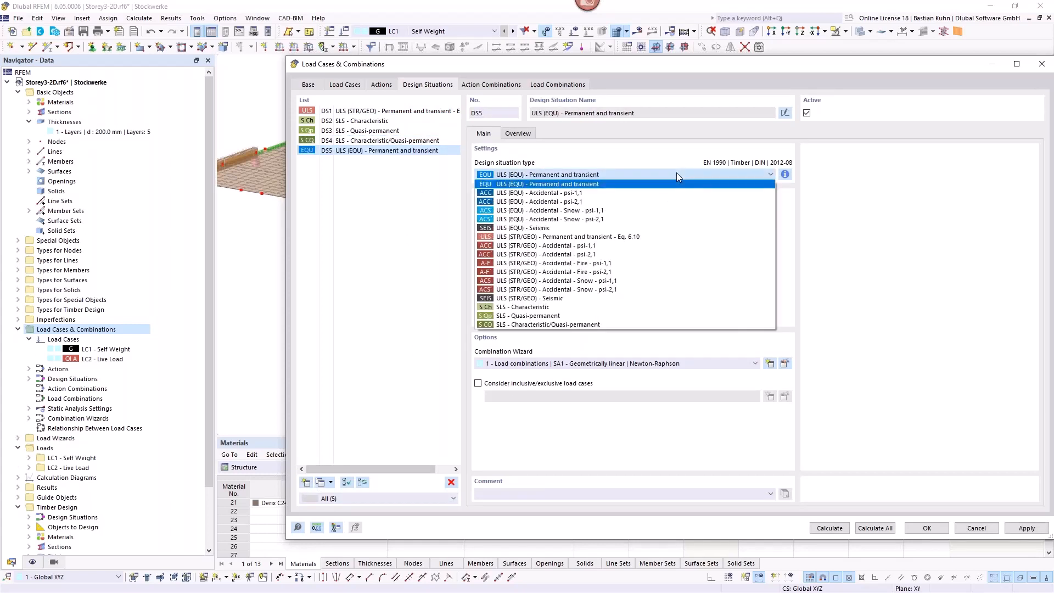
click(601, 263)
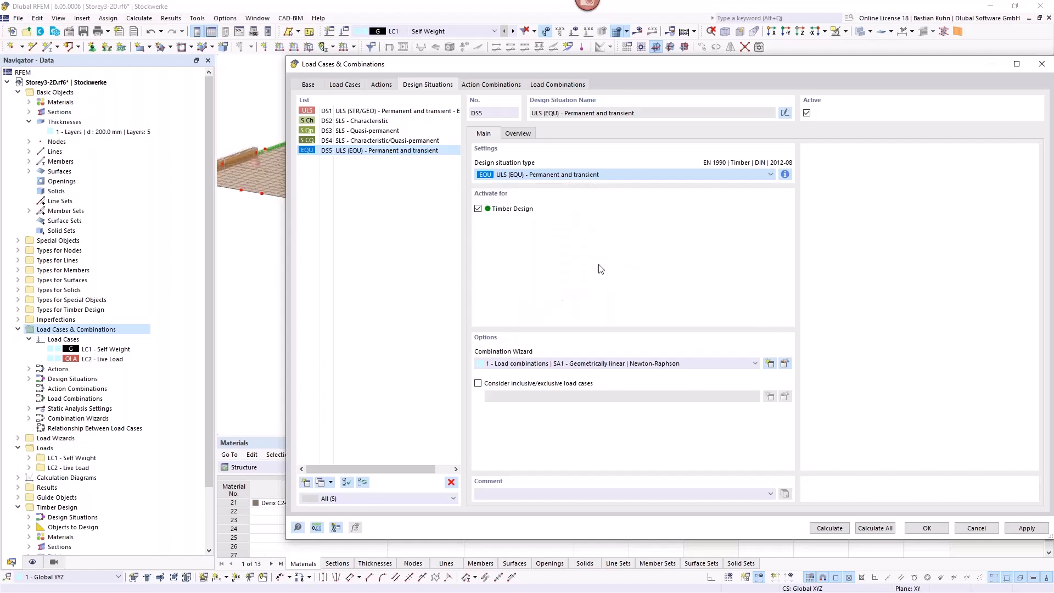
- Compare the combination rules of the psi-1,1 and psi-2,1 fire design situation types, keeping psi-1,1 selected for the fifth situation
click(785, 175)
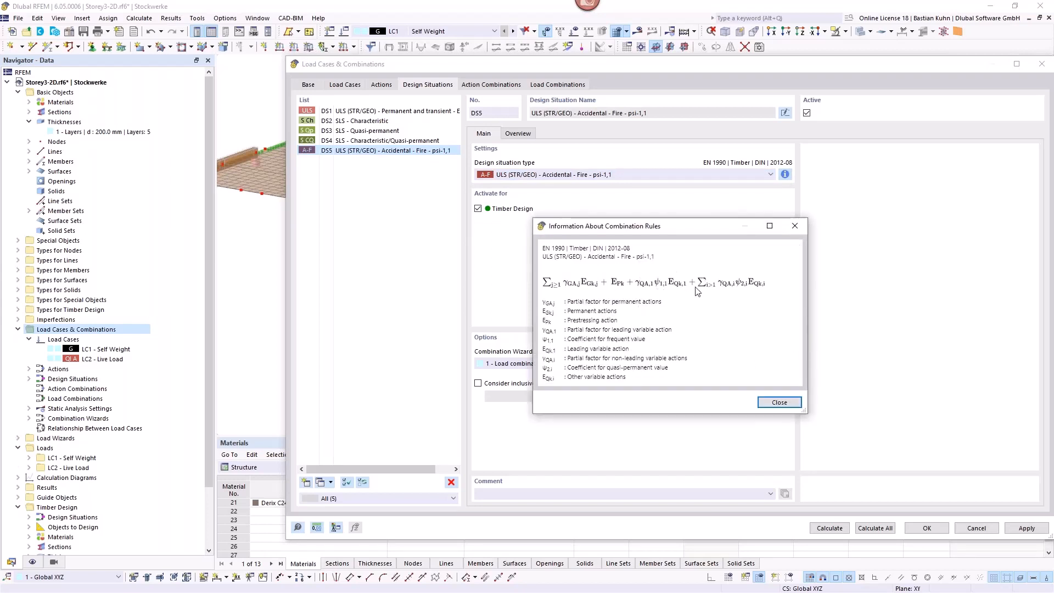
click(792, 225)
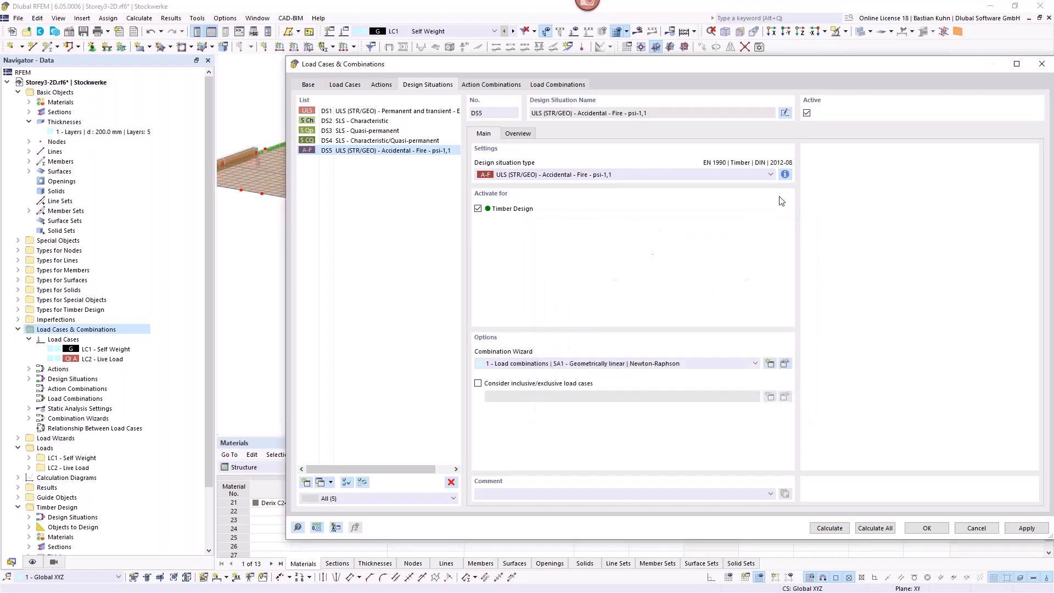
click(771, 175)
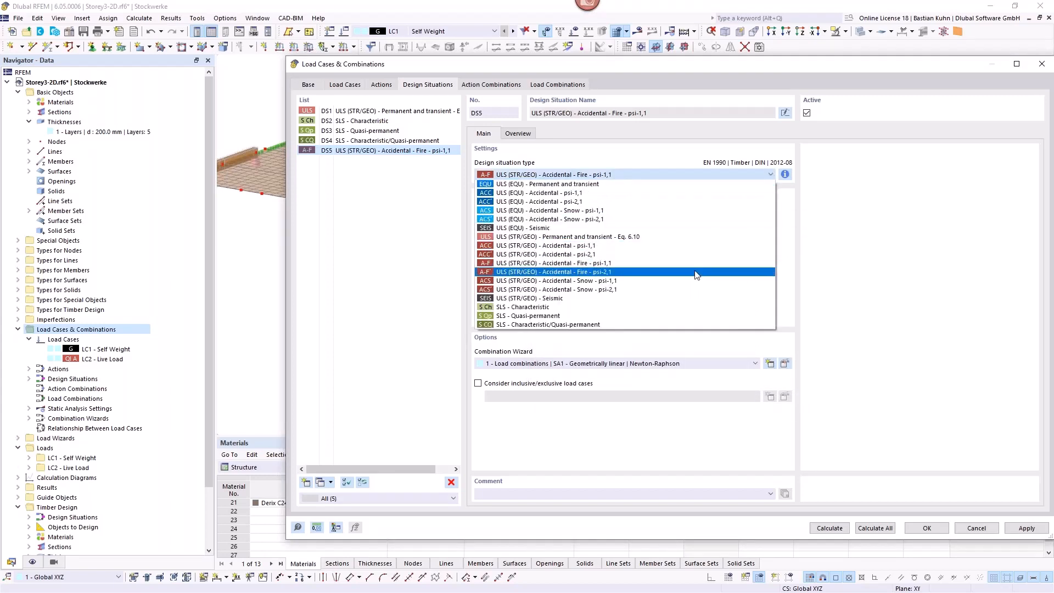
click(697, 272)
click(785, 174)
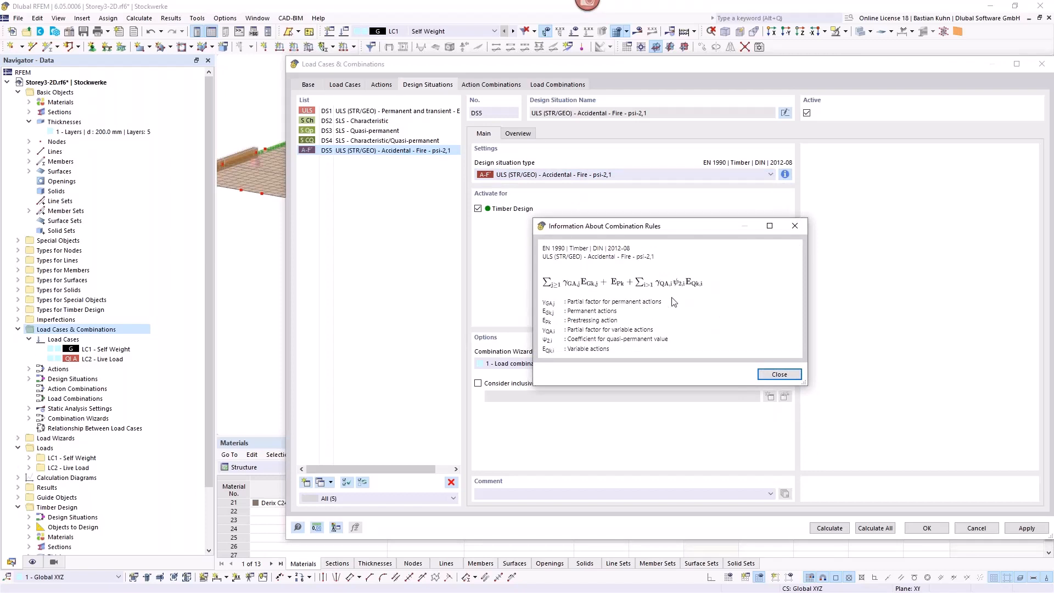
click(793, 227)
click(709, 175)
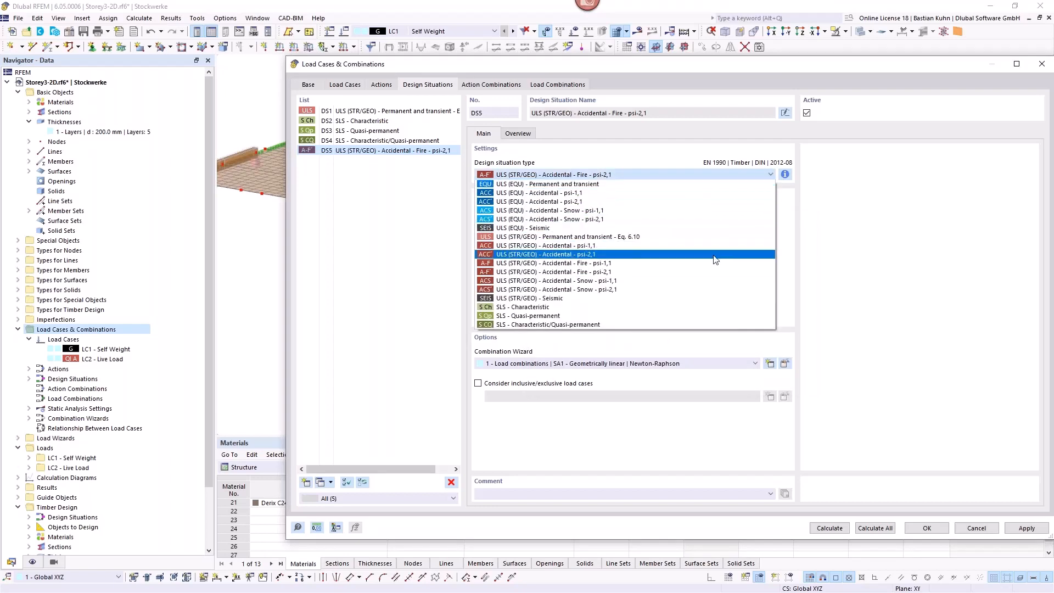
click(713, 264)
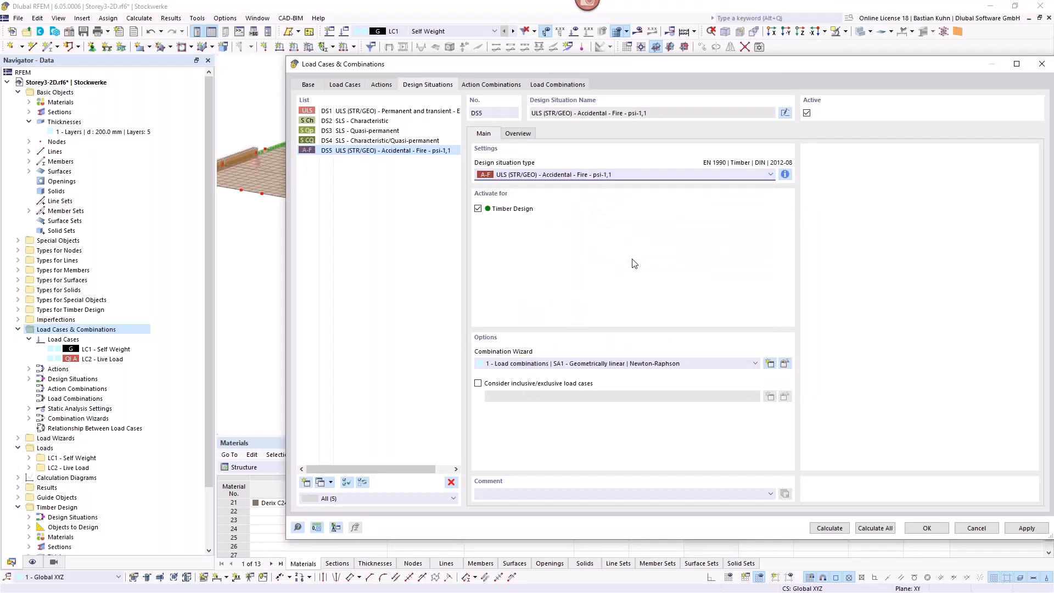
- Generate the load combinations from the design situations and display their list for review
click(564, 85)
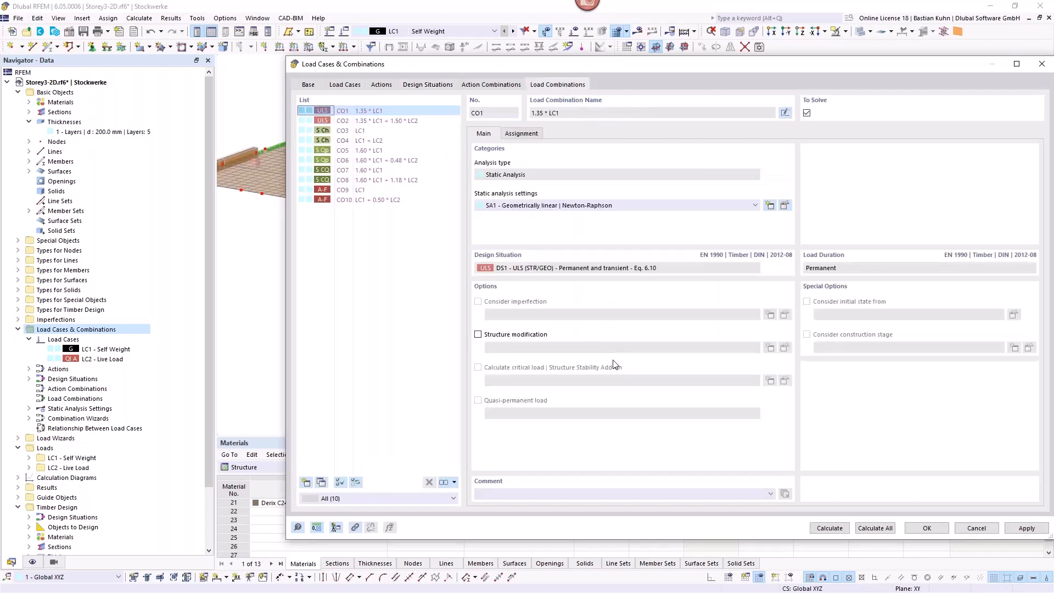
- Accept the load combinations, enlarge the table area and display the Timber Design input data with its design situations
click(923, 531)
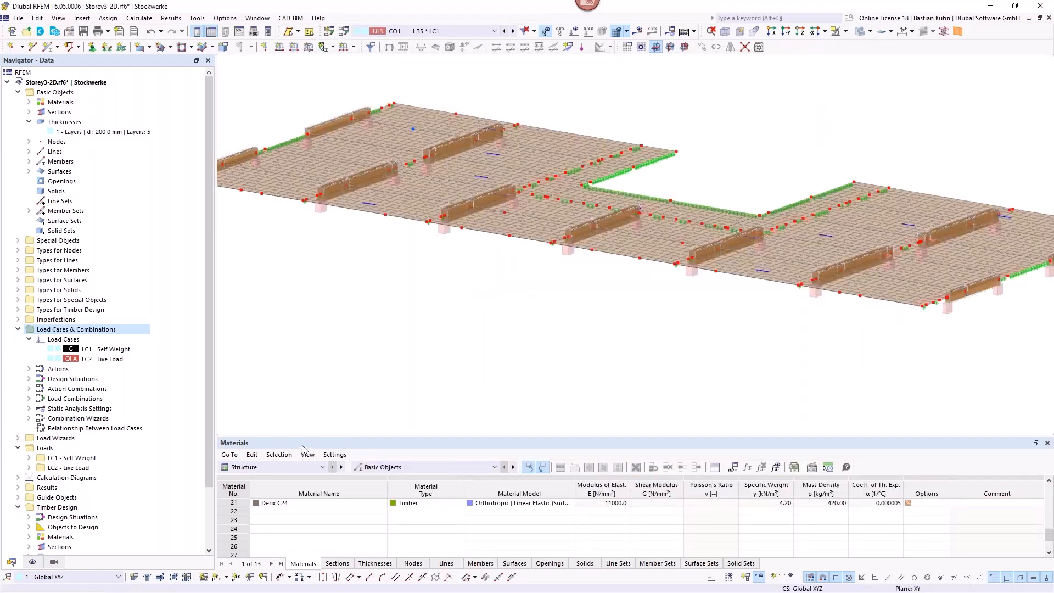
drag(303, 435, 315, 345)
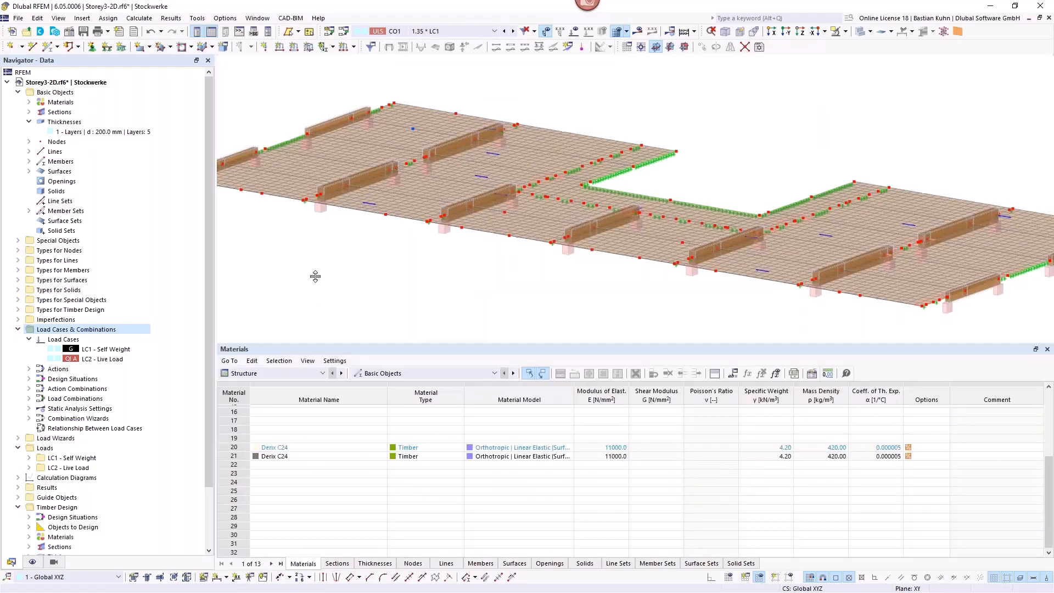
drag(316, 277, 315, 278)
click(280, 308)
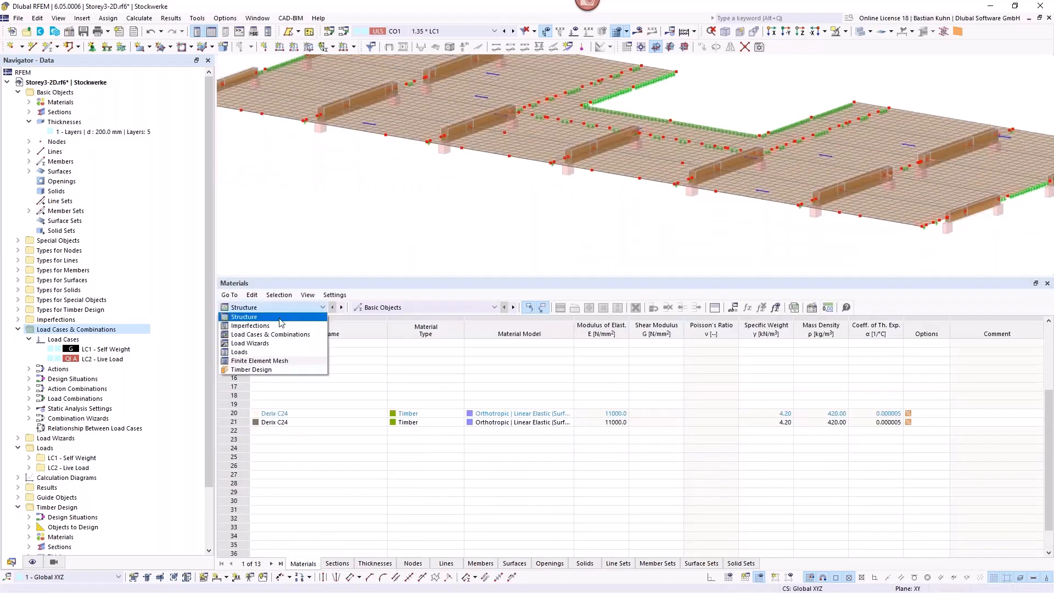
click(280, 370)
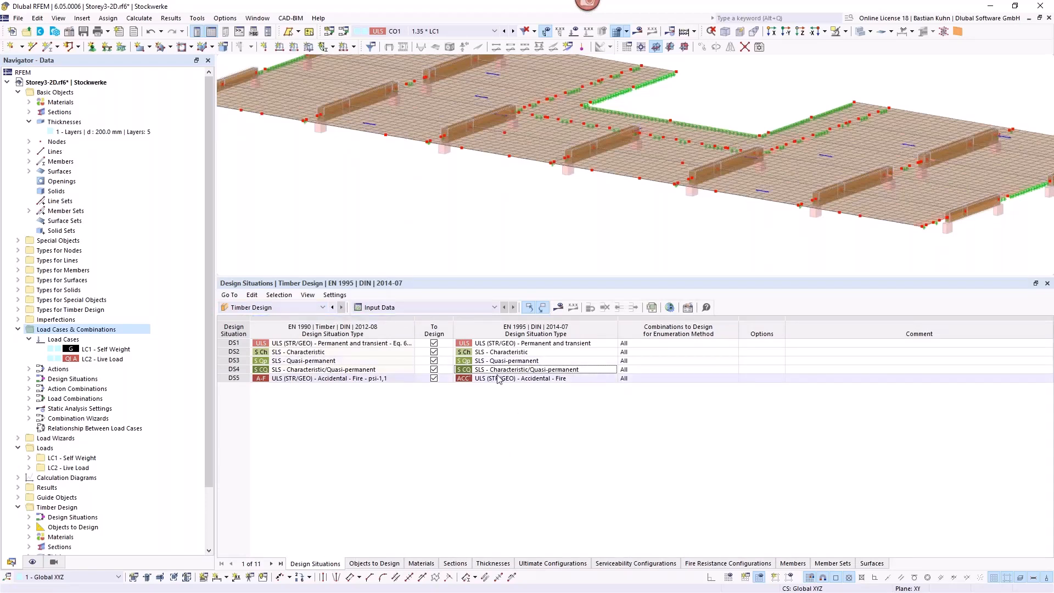
- Check the EN 1995 design situation types assigned to DS1 through DS5, and start the timber design calculation
click(506, 344)
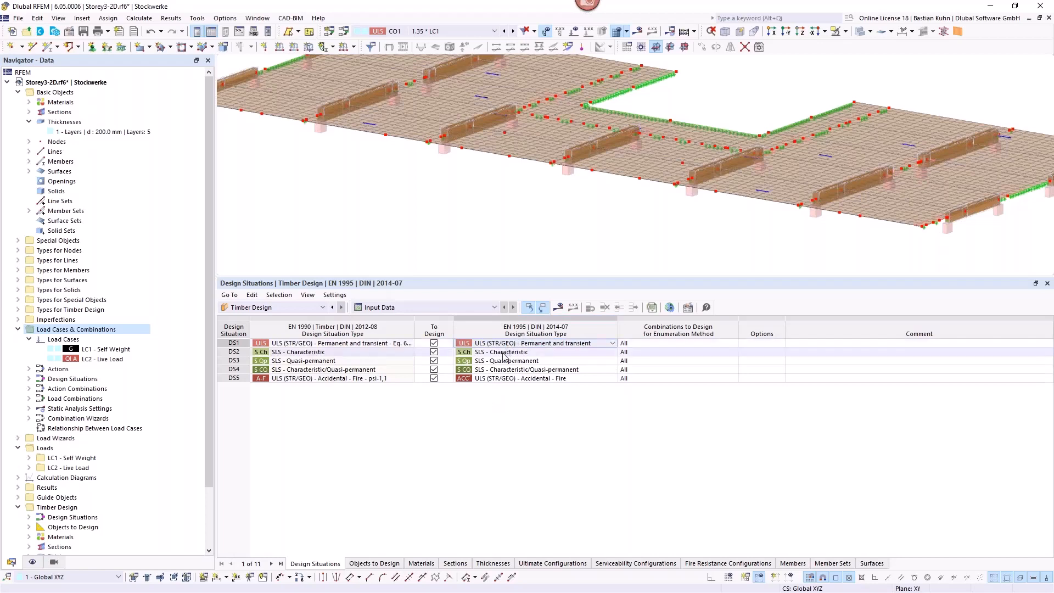
click(504, 361)
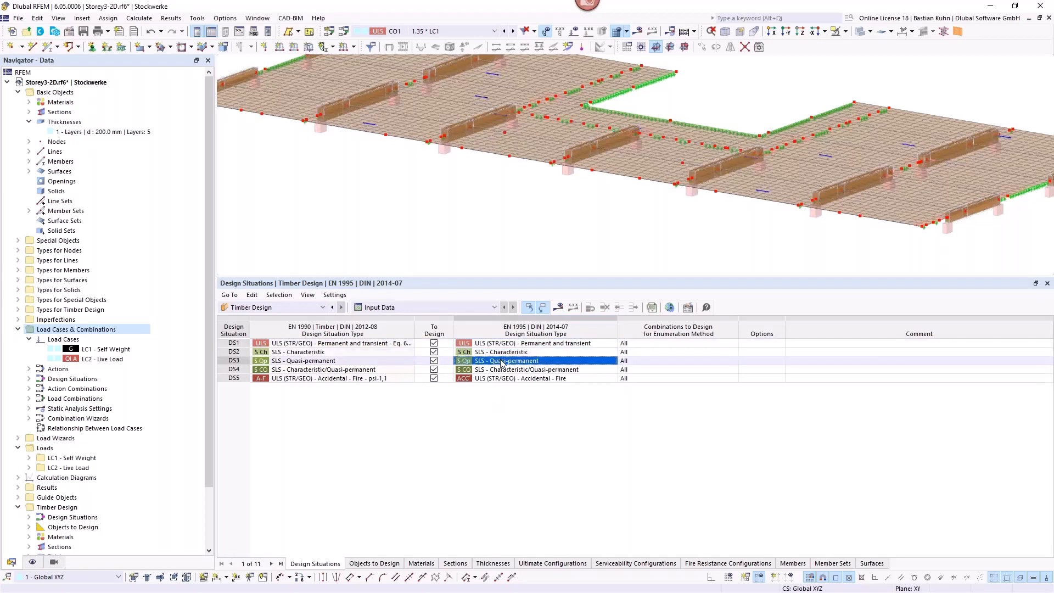
click(501, 371)
click(533, 379)
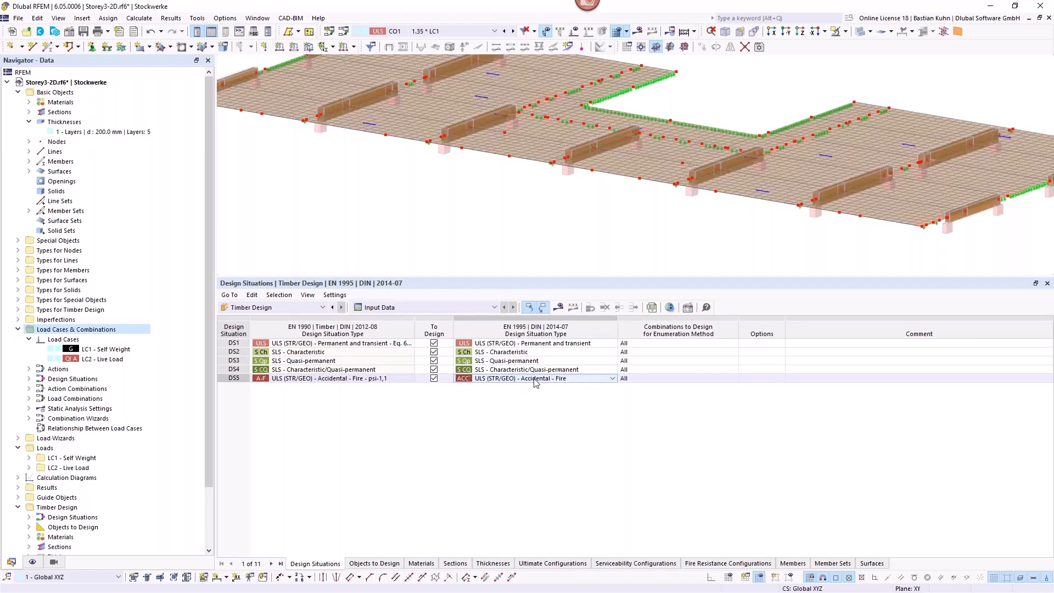
click(559, 308)
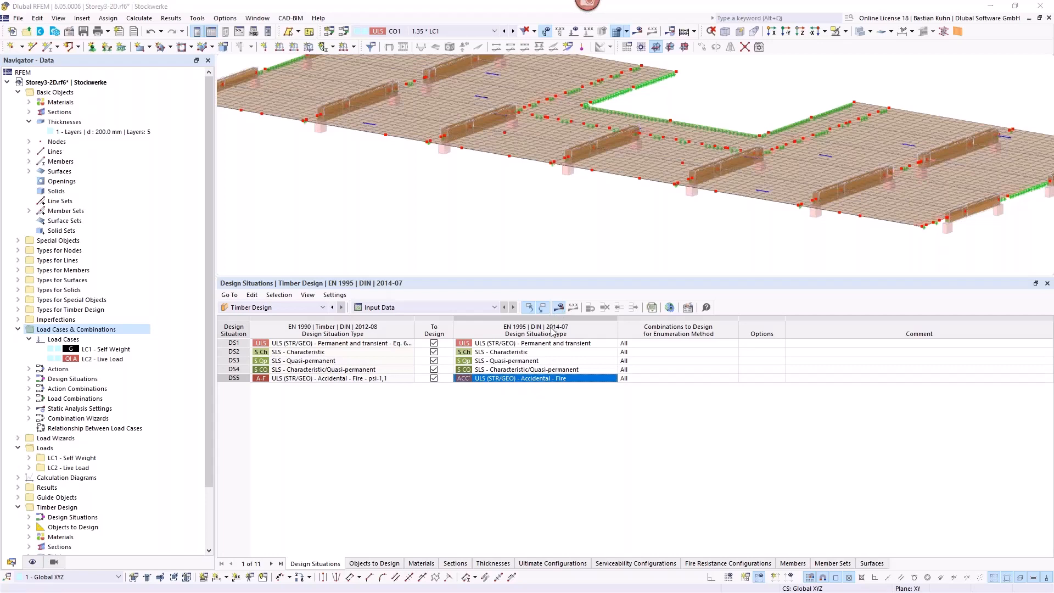
drag(655, 108, 864, 35)
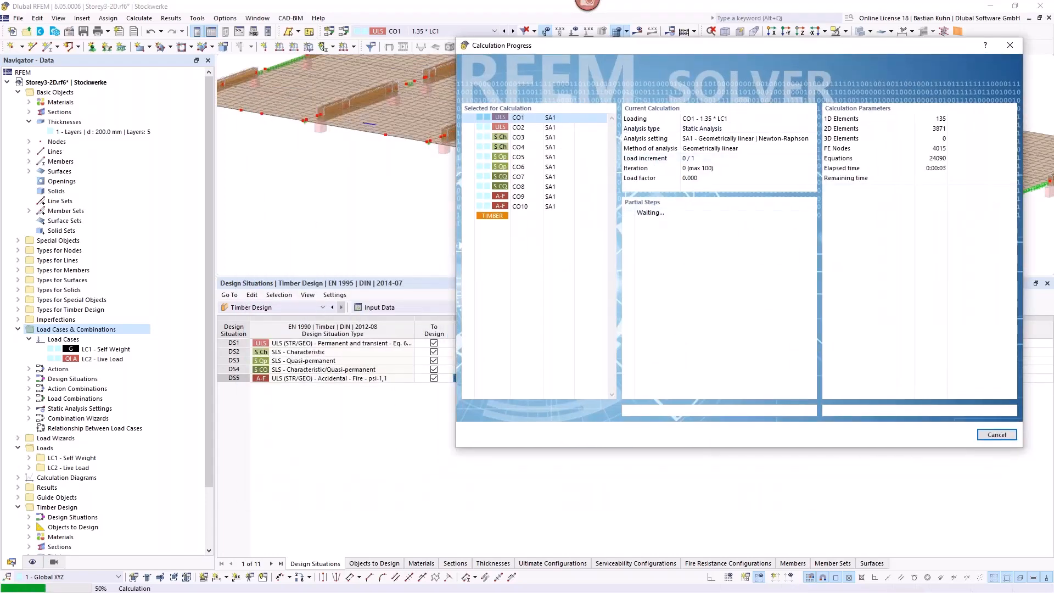
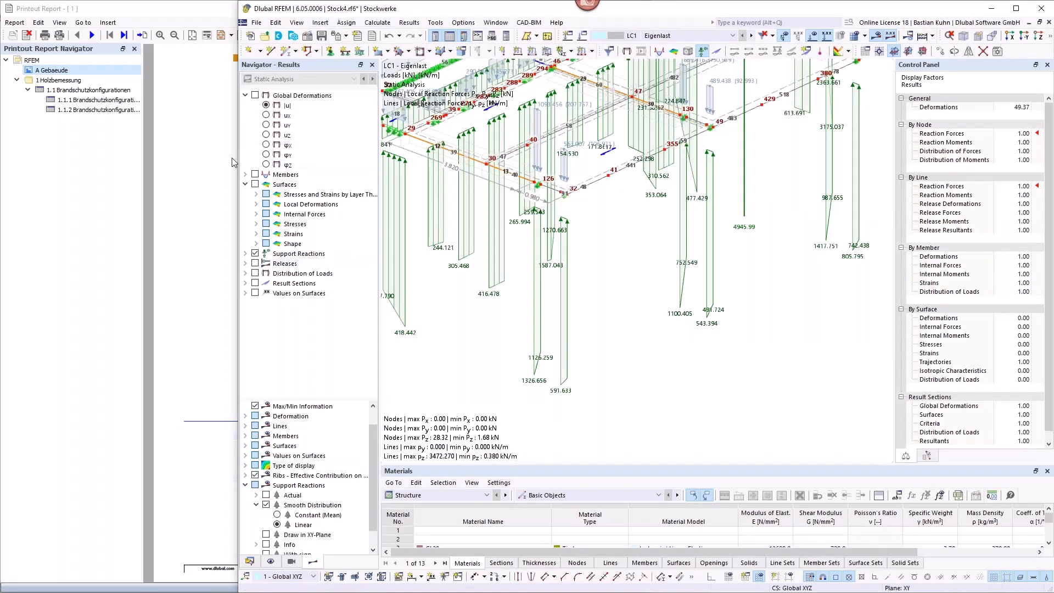
- Copy a full view of the Stock4 LC1 support reactions to the clipboard and insert it into the printout report as image "Storey4"
drag(287, 153, 388, 153)
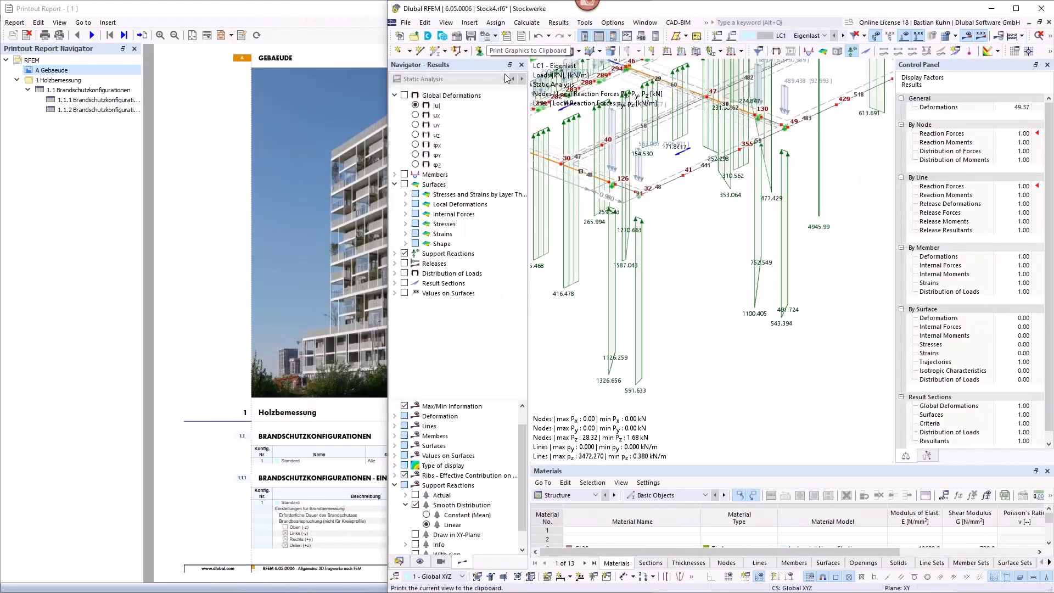
scroll(781, 229, down, 3)
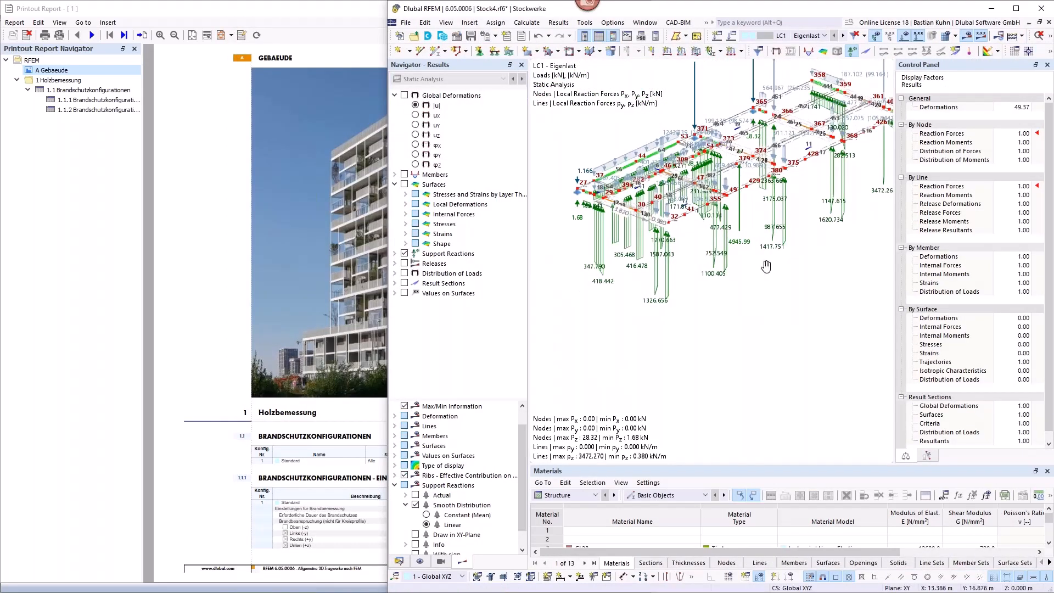
middle_drag(780, 229, 764, 299)
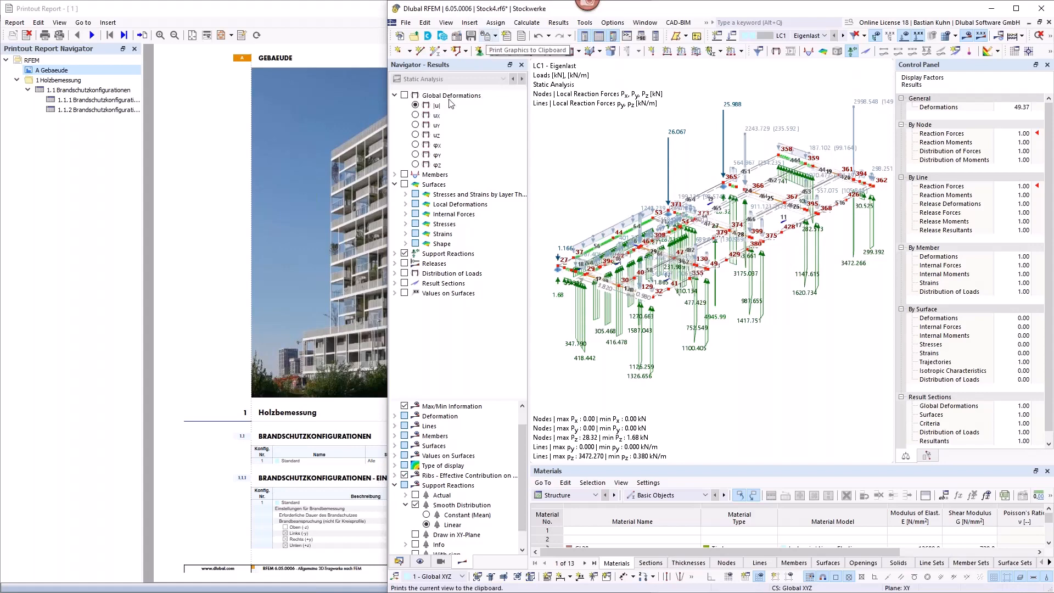
click(110, 23)
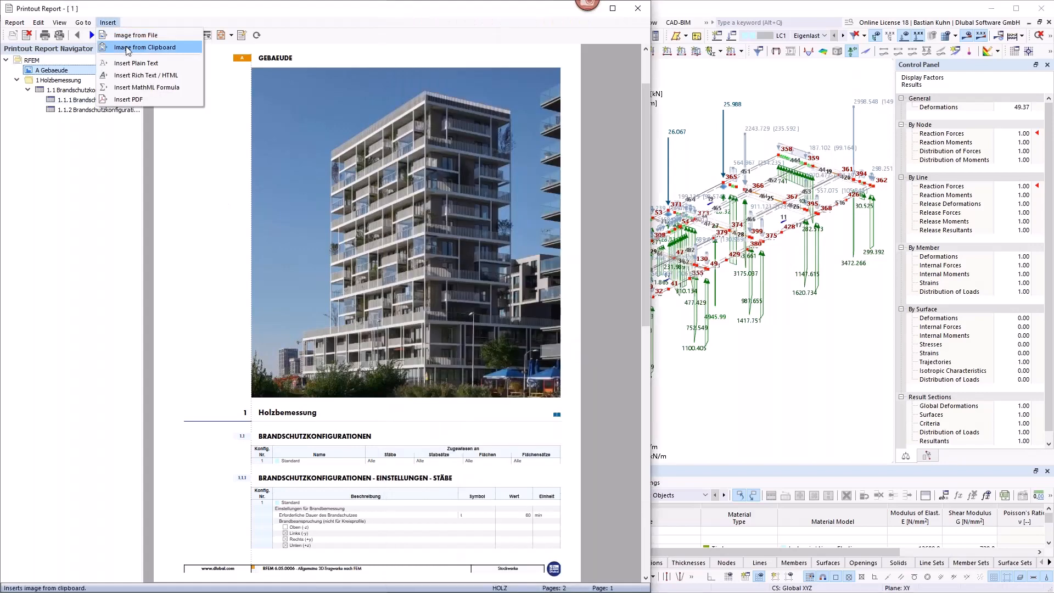
click(128, 48)
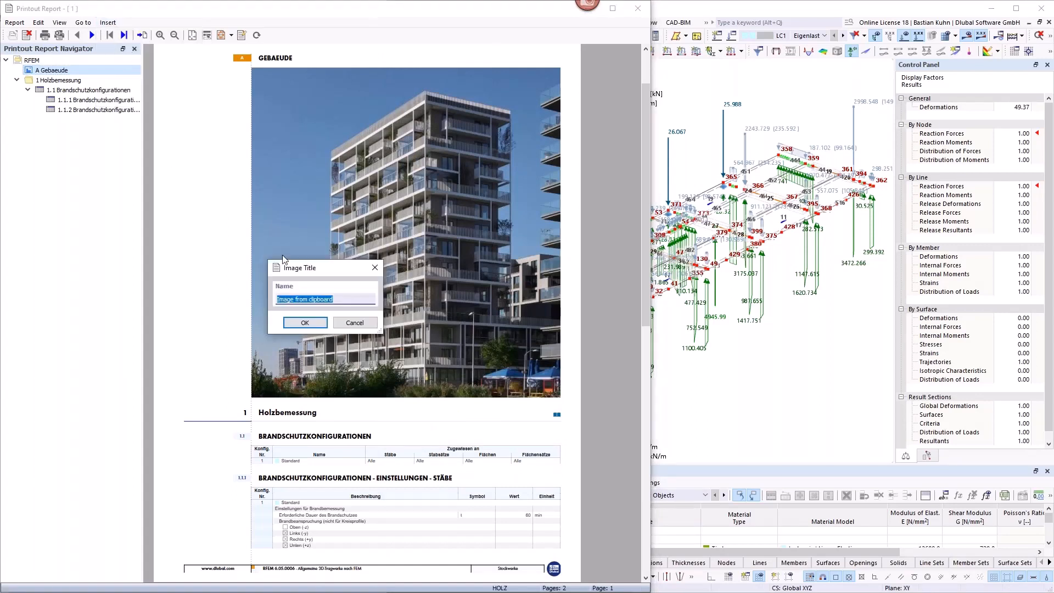
text(Storey4)
key(Return)
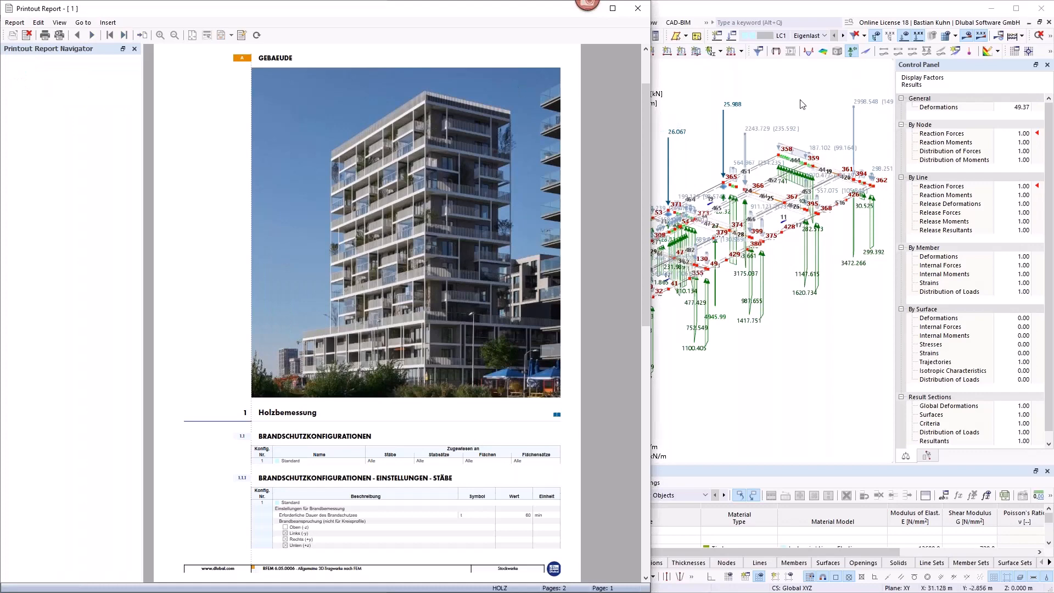
- Switch to the Gesamt.rf6 model, copy its LC2 - Nutzlast view to the clipboard and return to the printout report
click(798, 98)
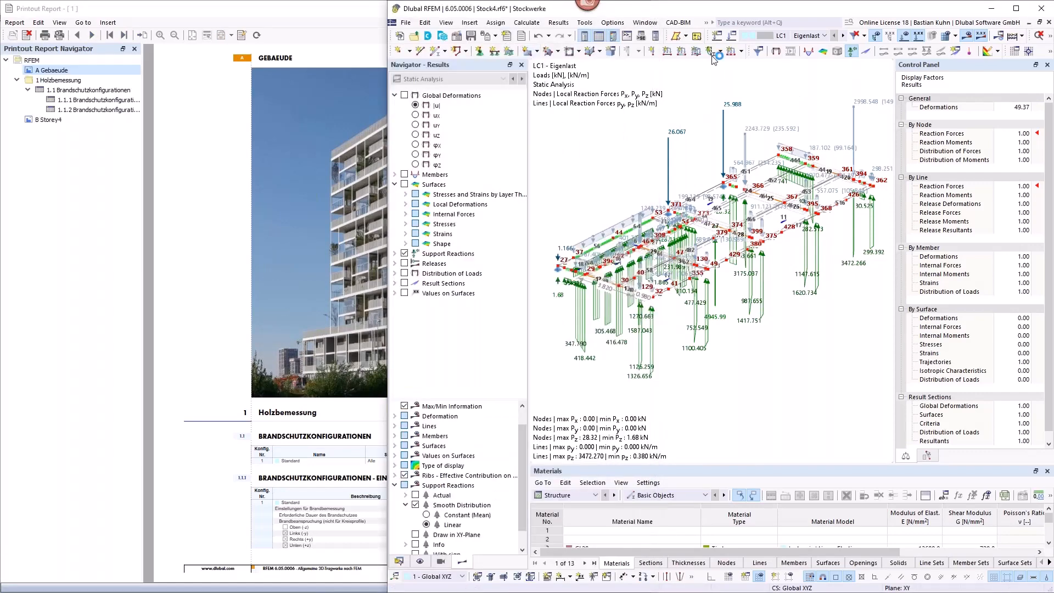
click(645, 22)
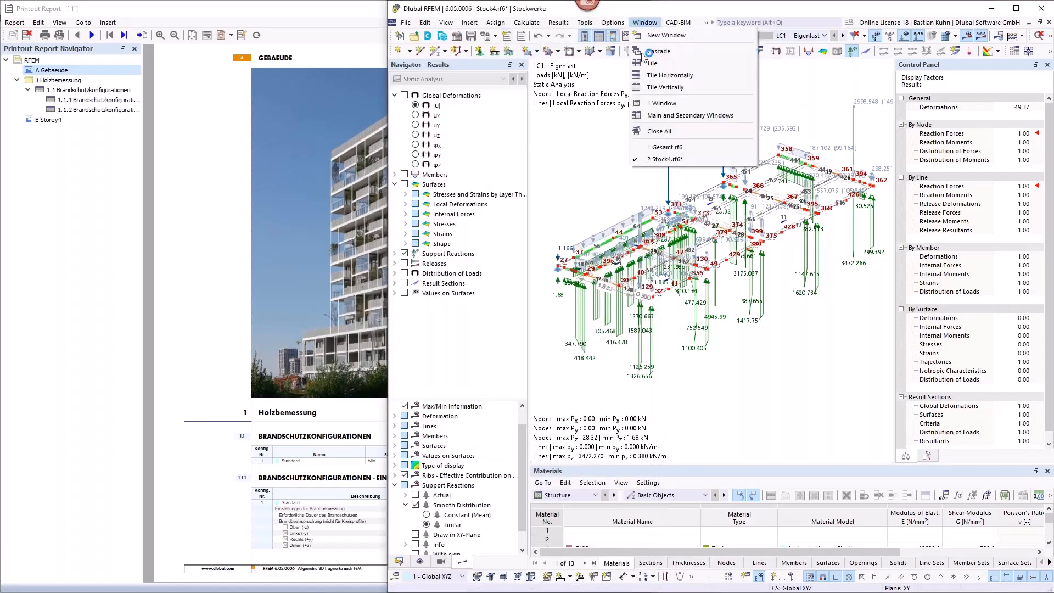
click(665, 148)
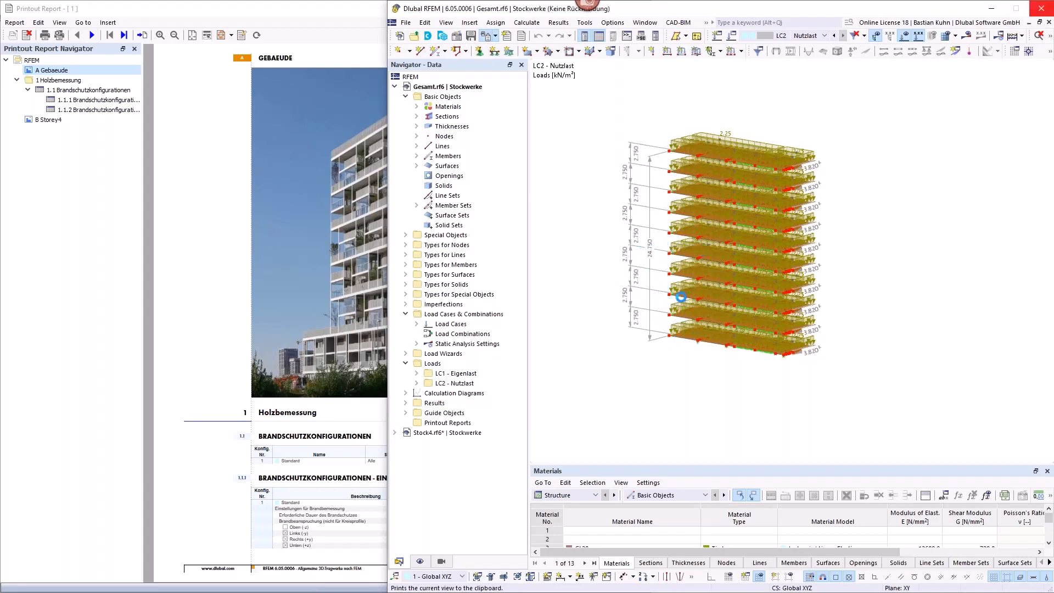
click(213, 4)
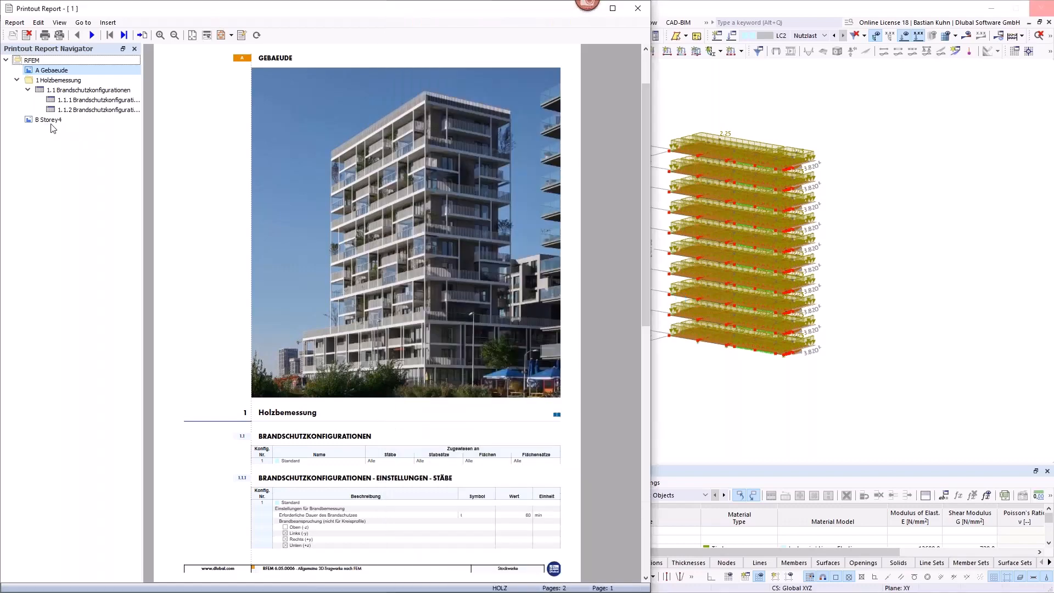
- Set the Storey4 picture in the printout report to use the full page width
click(50, 120)
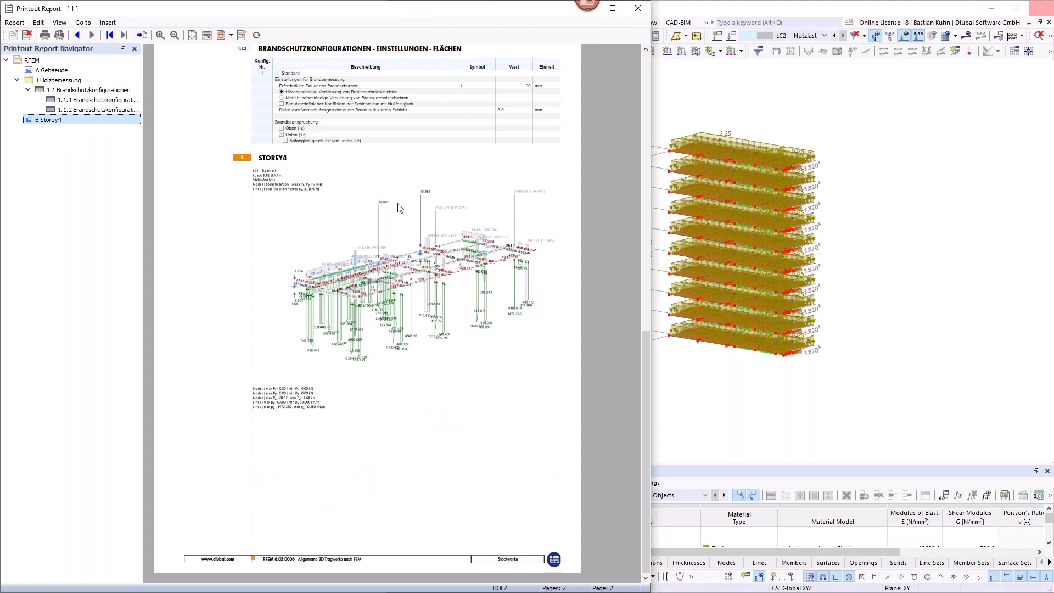
right_click(99, 122)
right_click(340, 287)
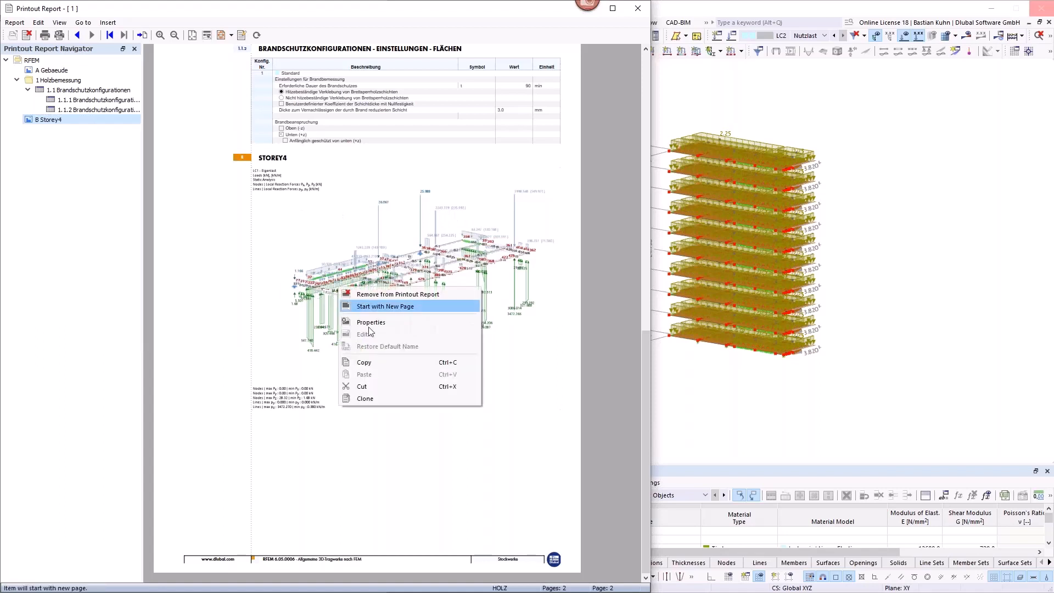
click(374, 322)
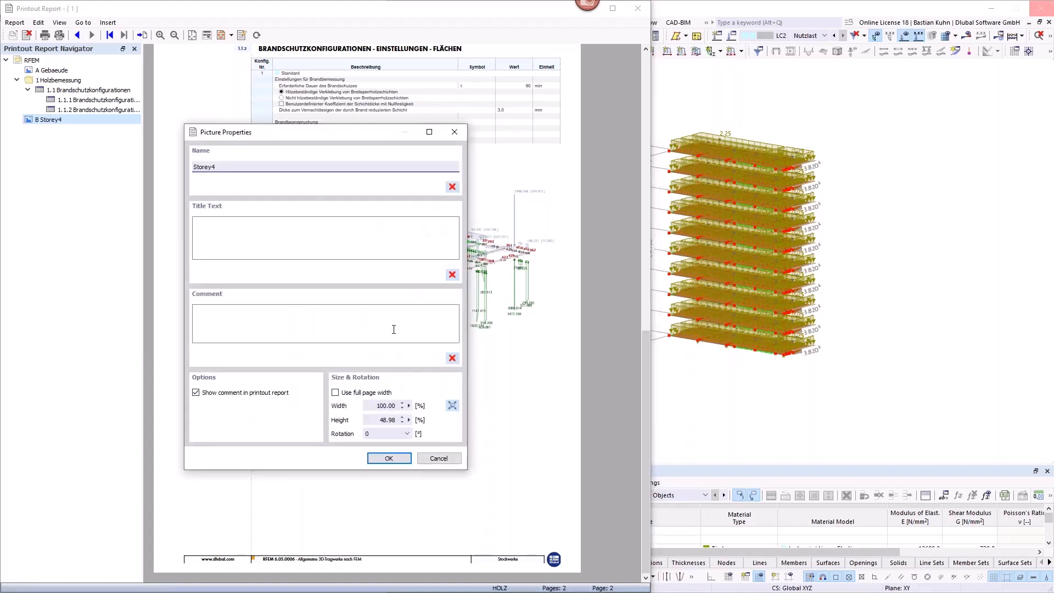
click(346, 393)
click(388, 458)
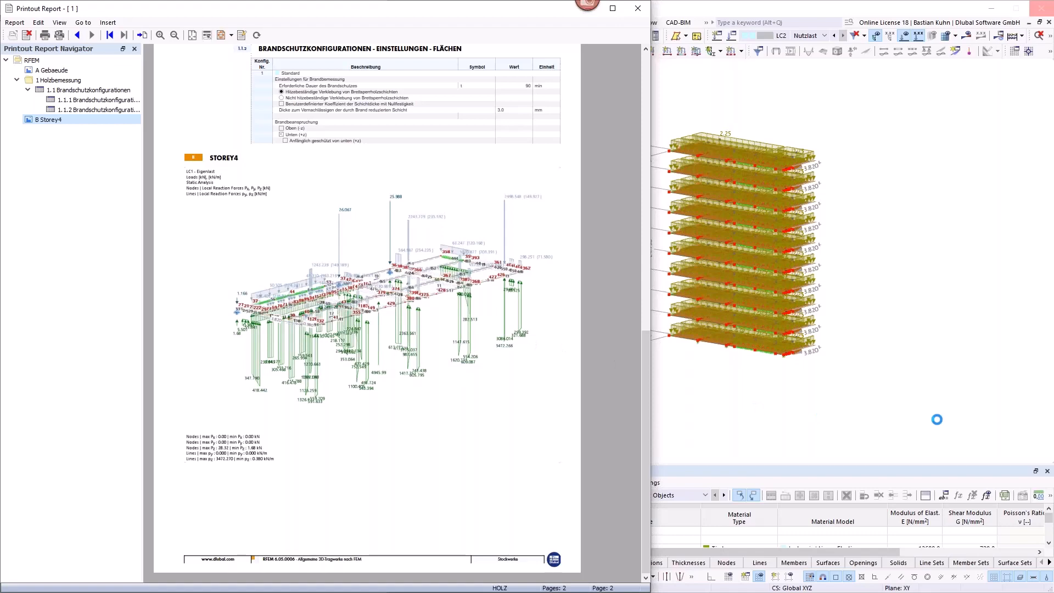
- Switch to the Stockwerke folder in File Explorer and preview the load graphics in 13.pdf
key(alt+Tab)
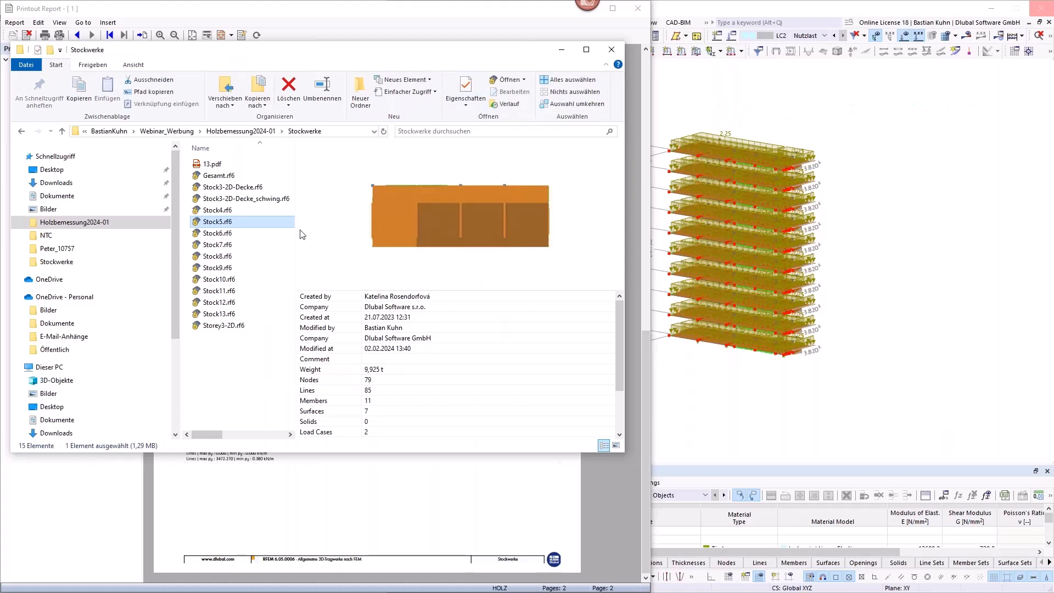
click(215, 165)
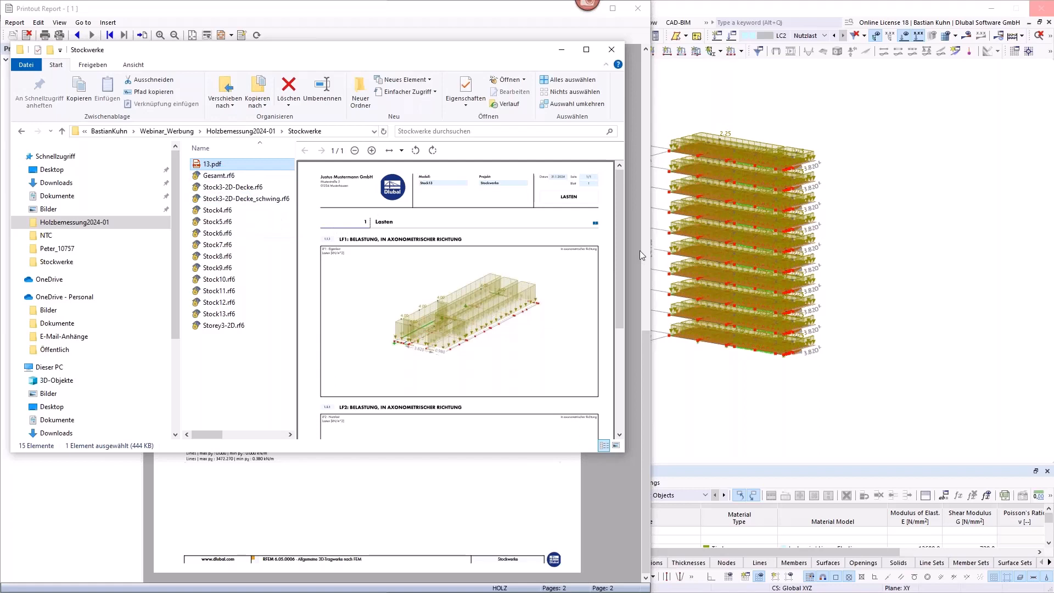
drag(621, 235, 628, 380)
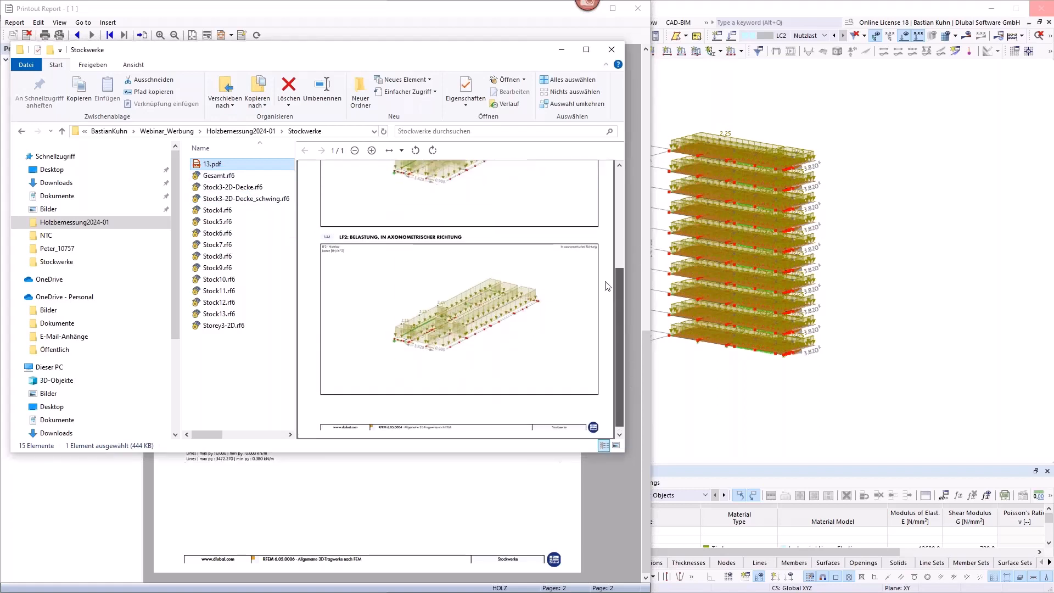
scroll(607, 286, up, 3)
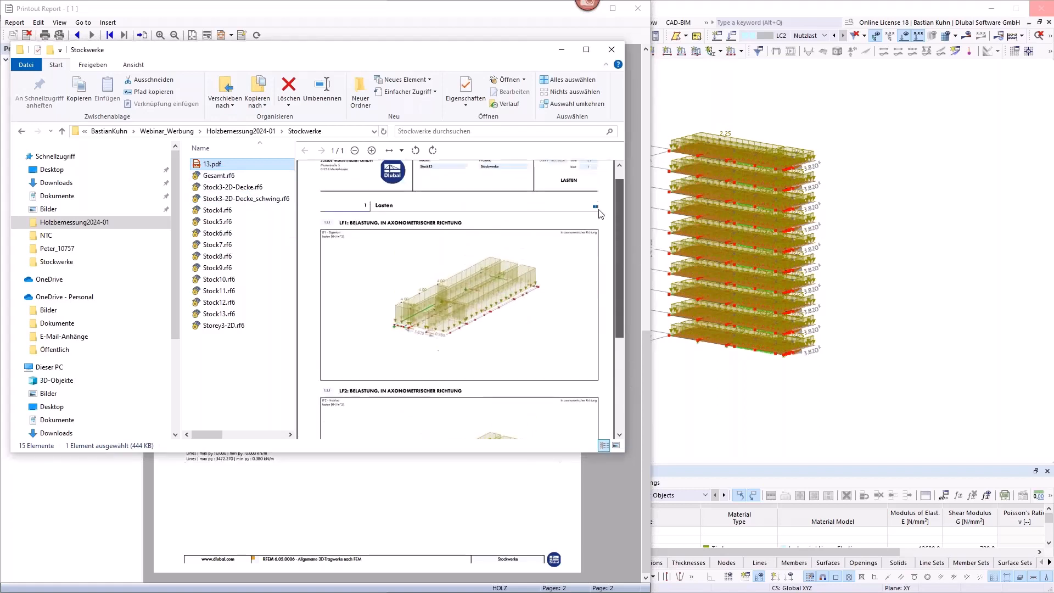
click(229, 314)
click(223, 164)
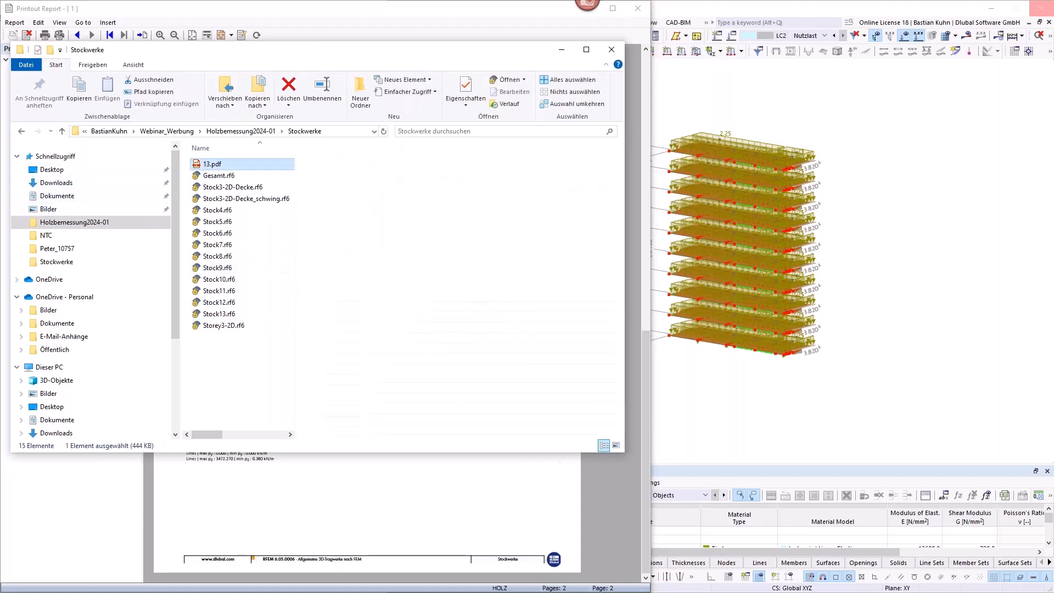
- Insert all pages of 13.pdf from the Stockwerke folder into the printout report and display the new PDF chapter
drag(343, 49, 758, 94)
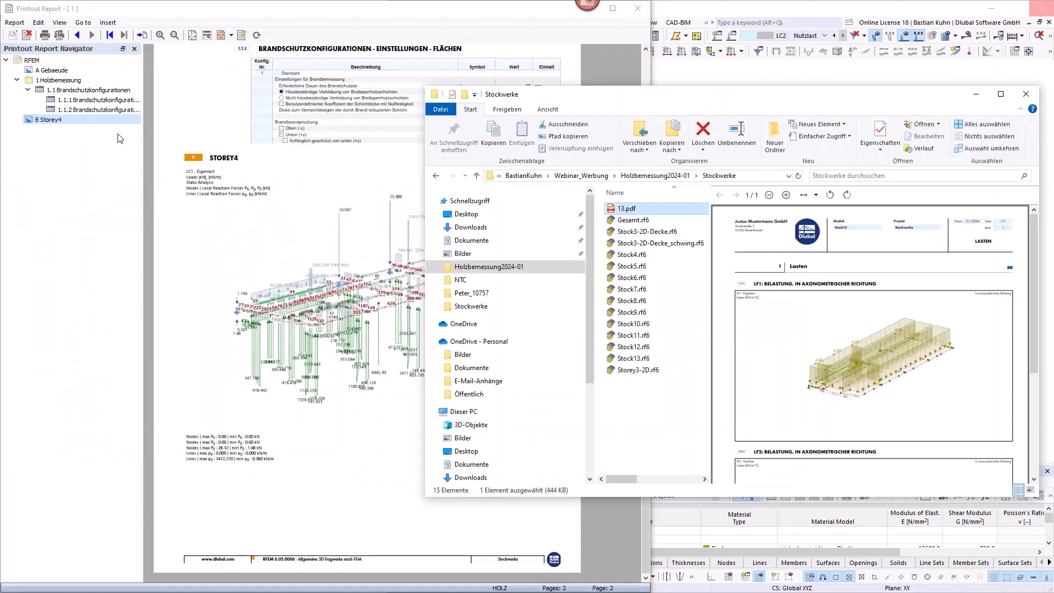
click(107, 22)
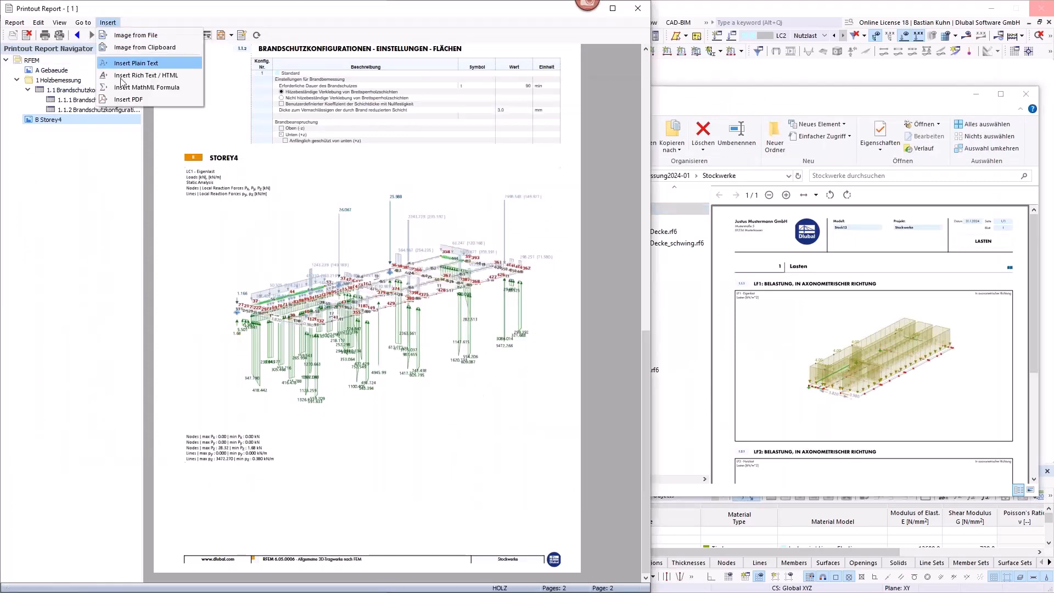
click(130, 100)
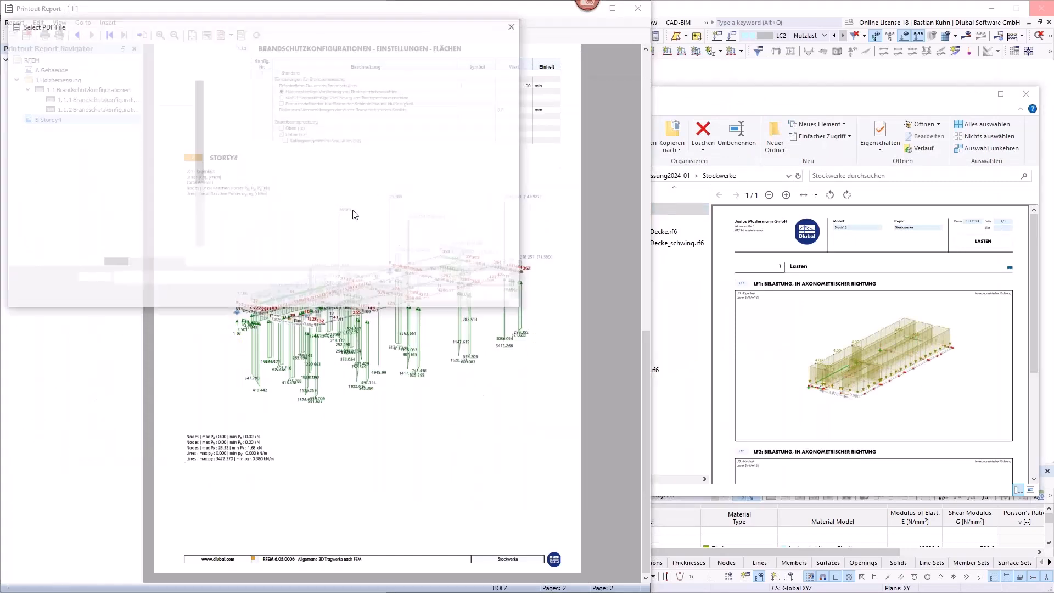
click(36, 104)
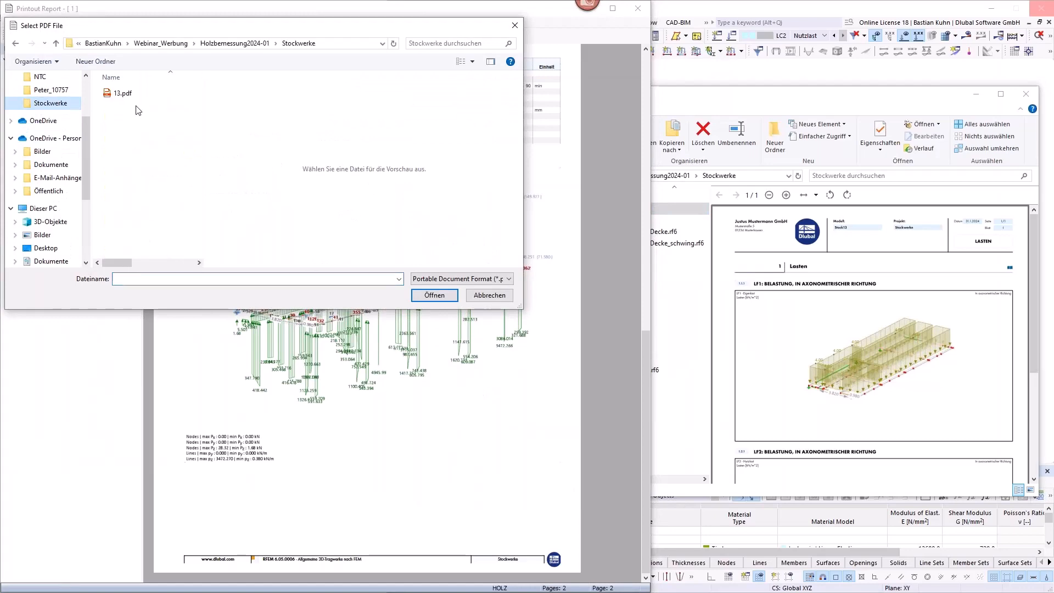
click(123, 94)
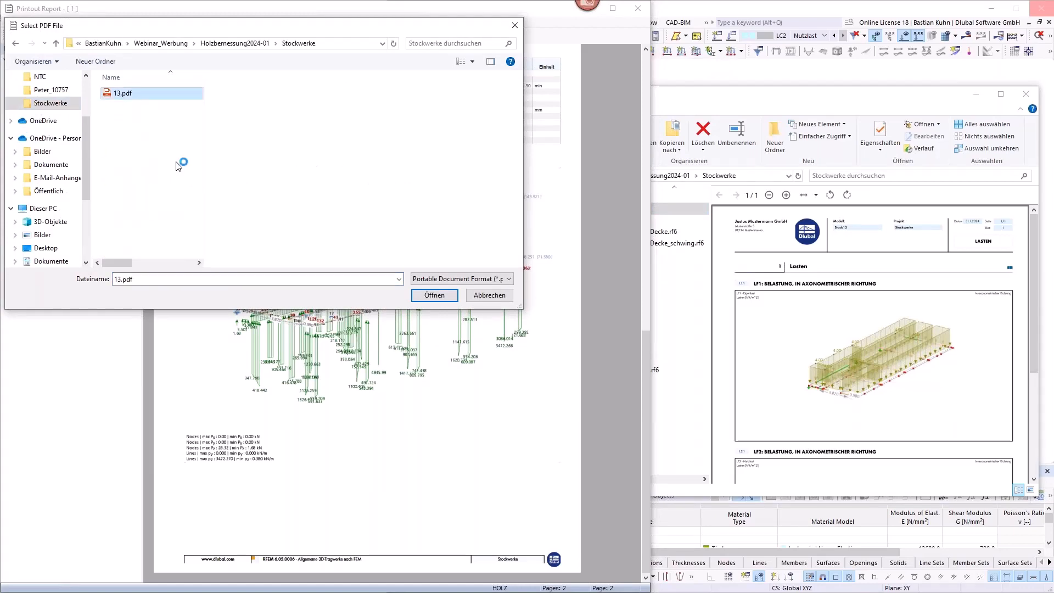
click(439, 296)
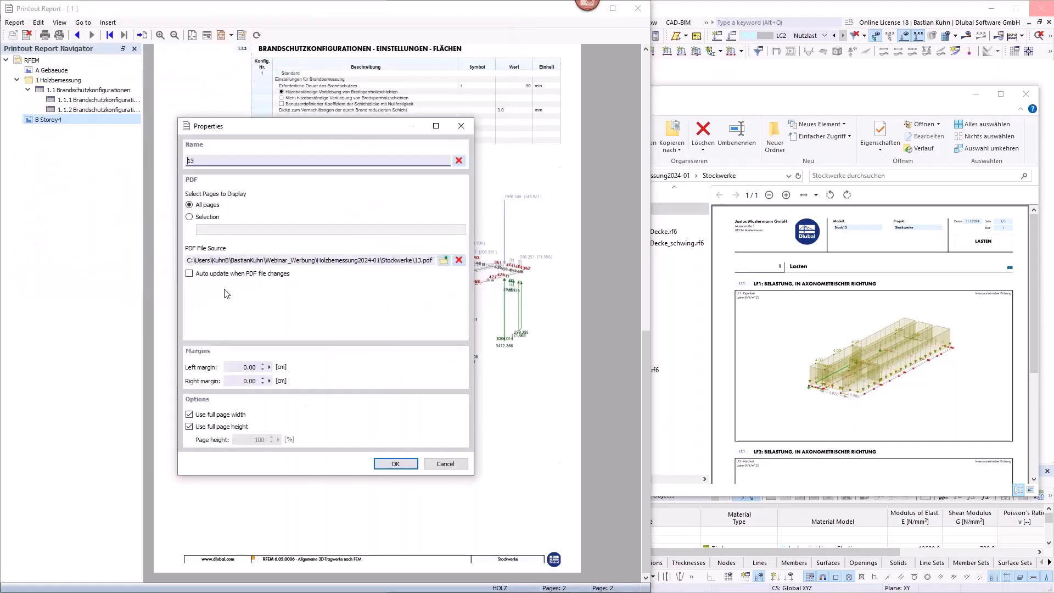
click(395, 463)
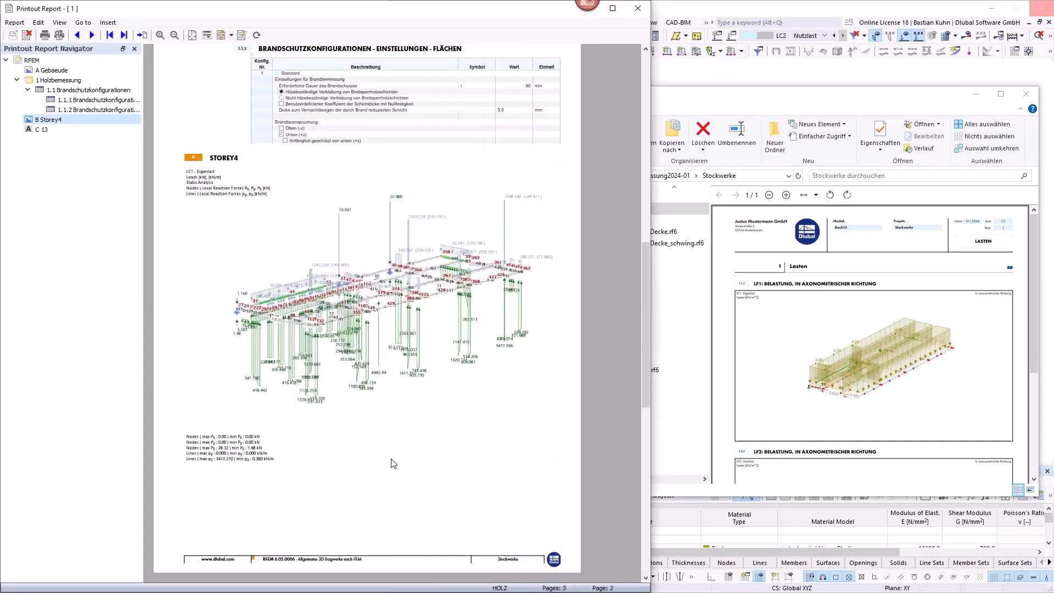
click(42, 129)
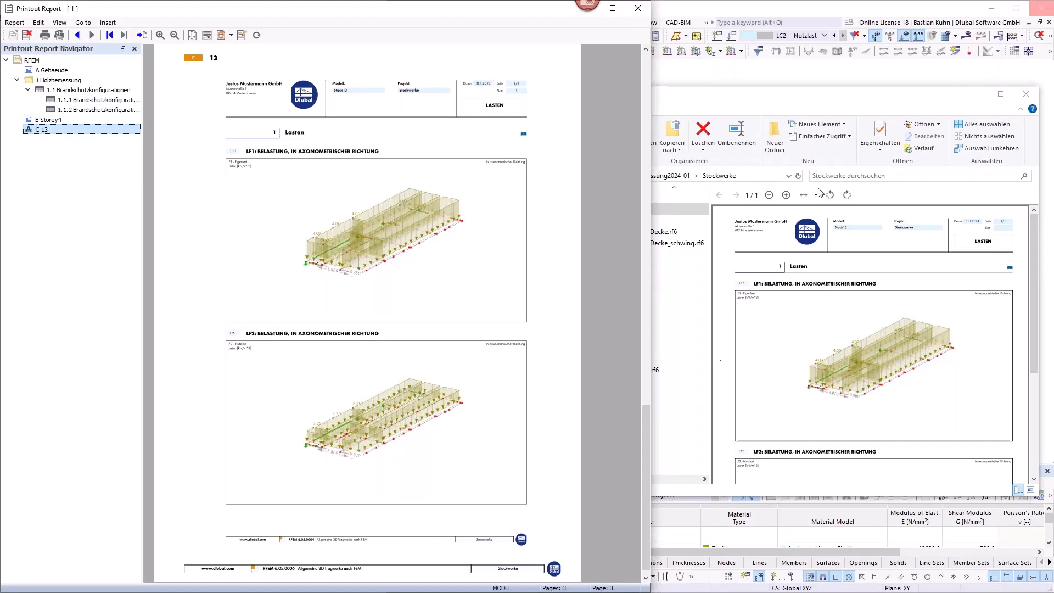
drag(849, 101, 879, 90)
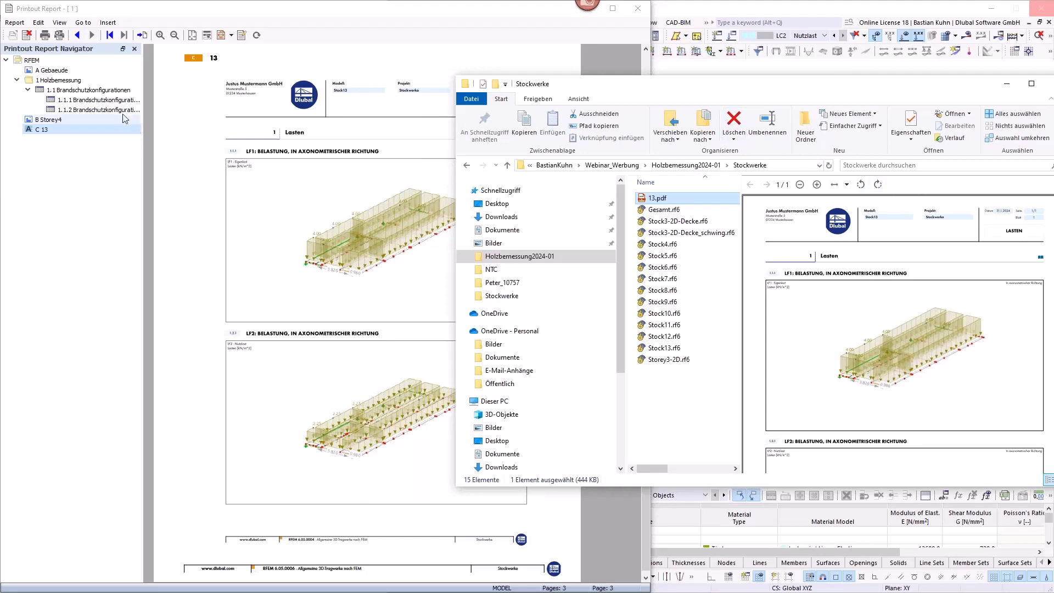
- Open chapter 1.1 Brandschutzkonfigurationen of the report for editing and check the options for inserting content there
click(95, 100)
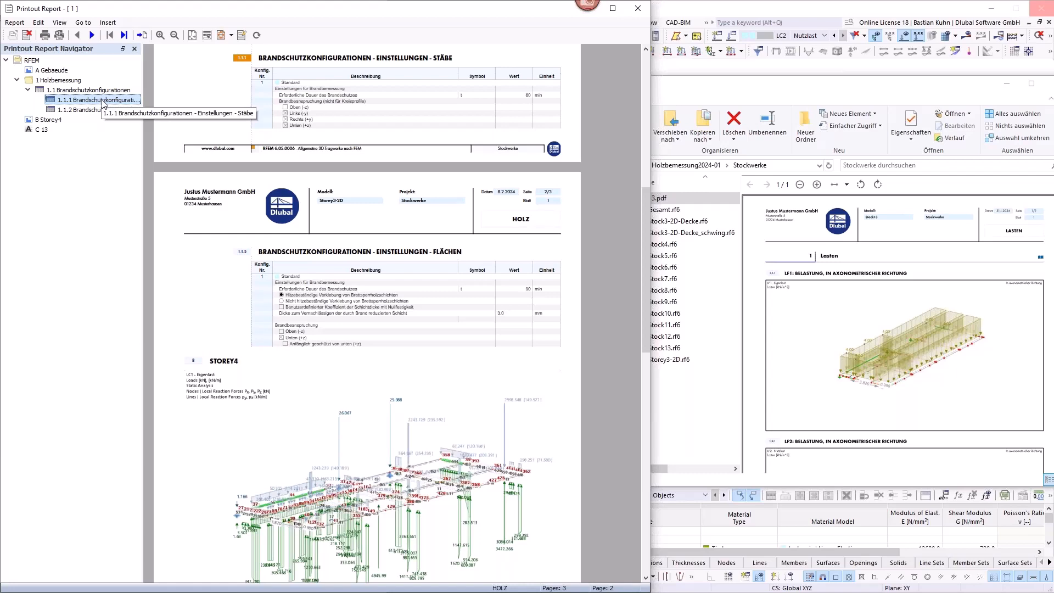
right_click(80, 91)
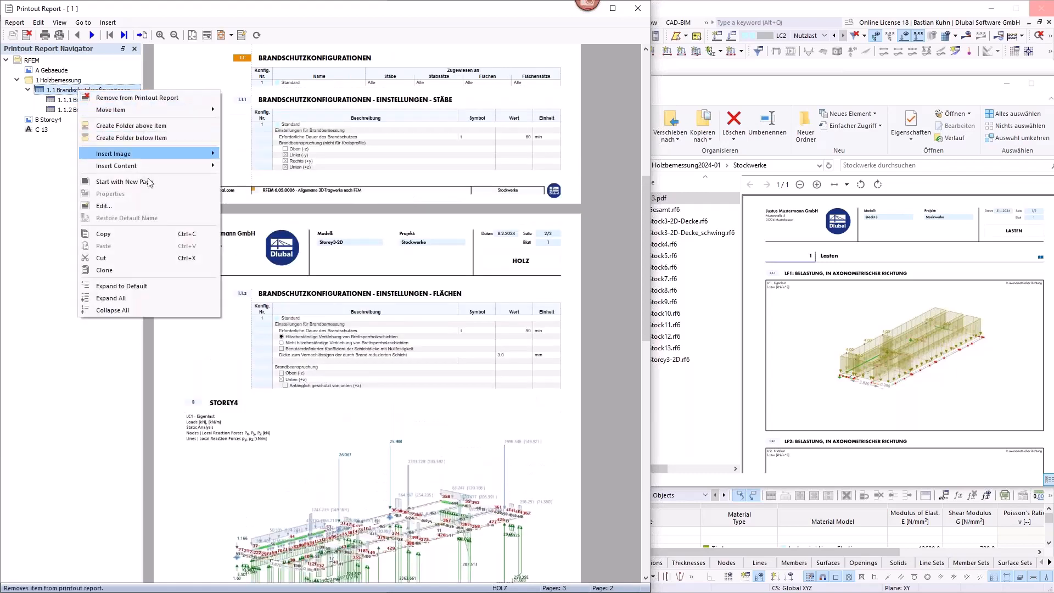
click(161, 205)
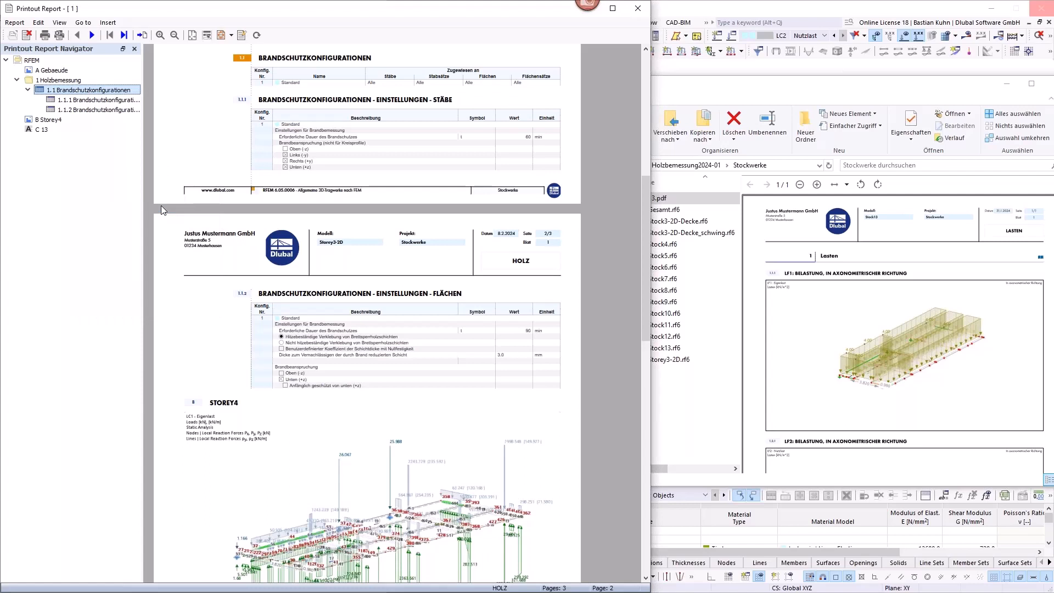
right_click(82, 91)
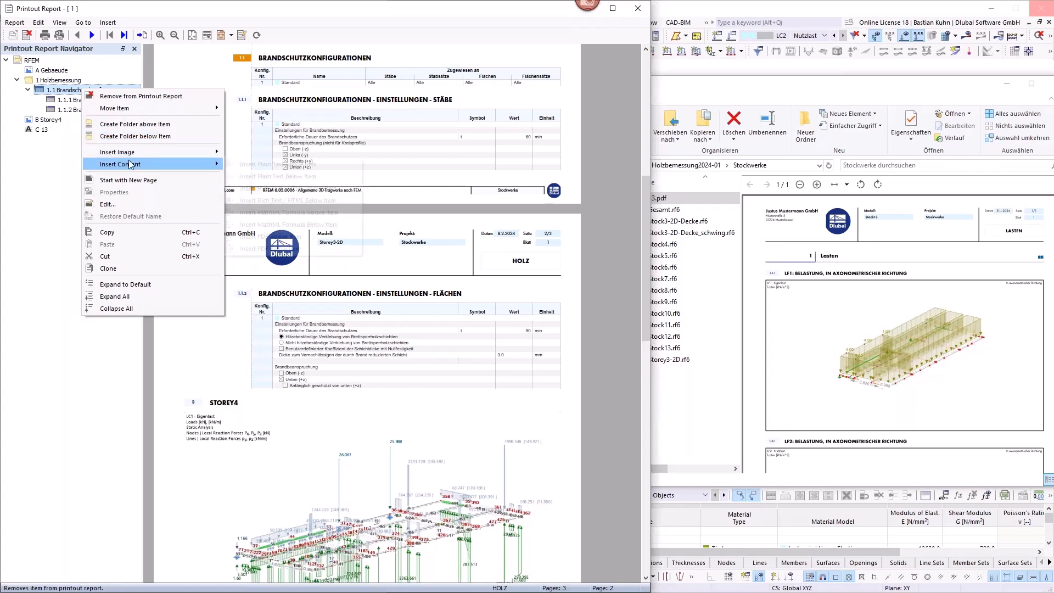
mouse_move(131, 164)
click(311, 101)
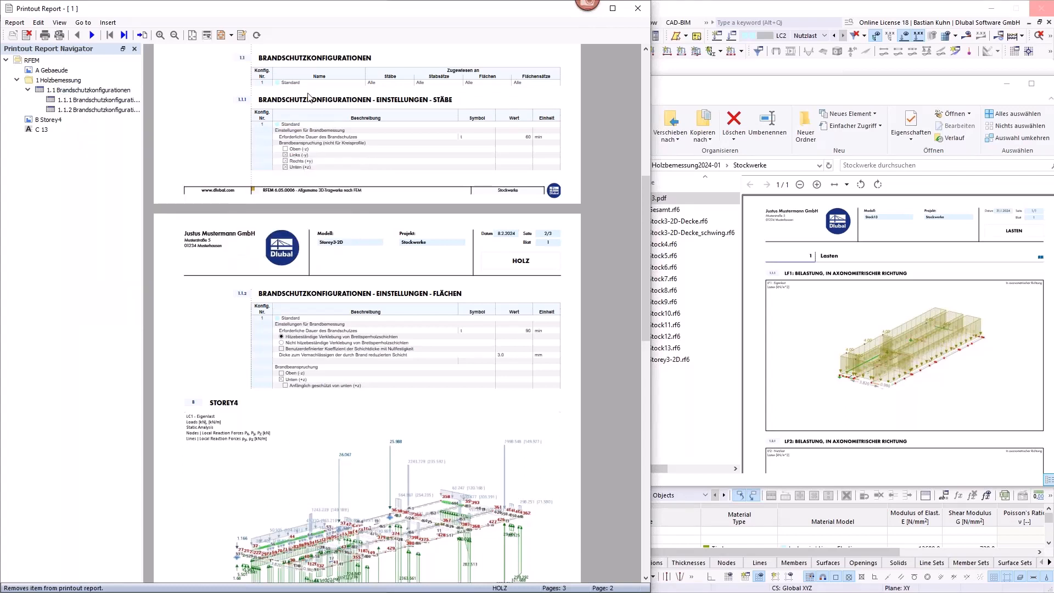
scroll(338, 119, up, 1)
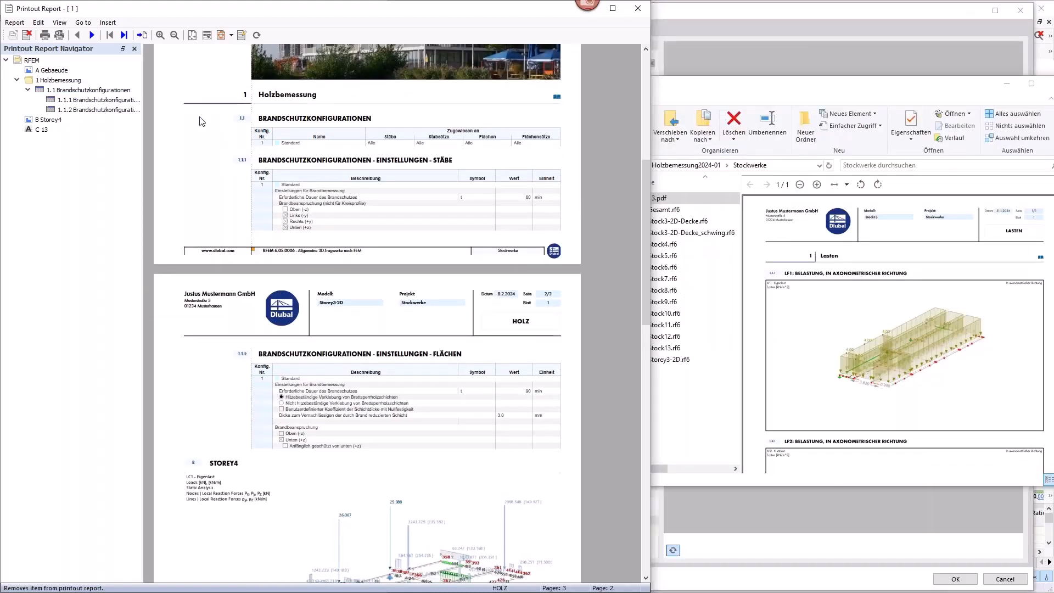
- Set the printout report's language to English and look through the report pages
click(59, 22)
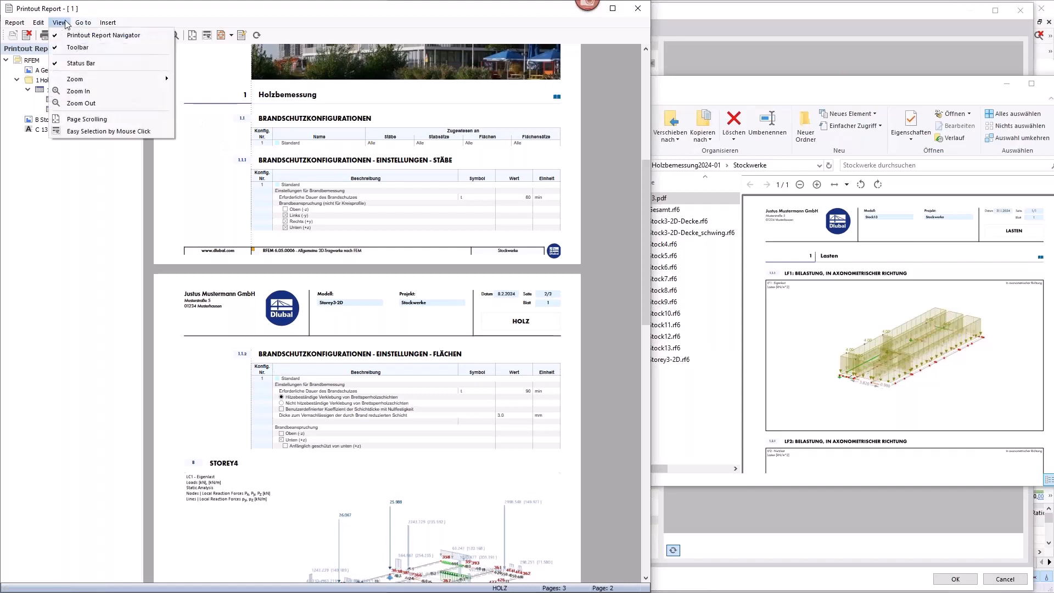
mouse_move(81, 27)
mouse_move(41, 25)
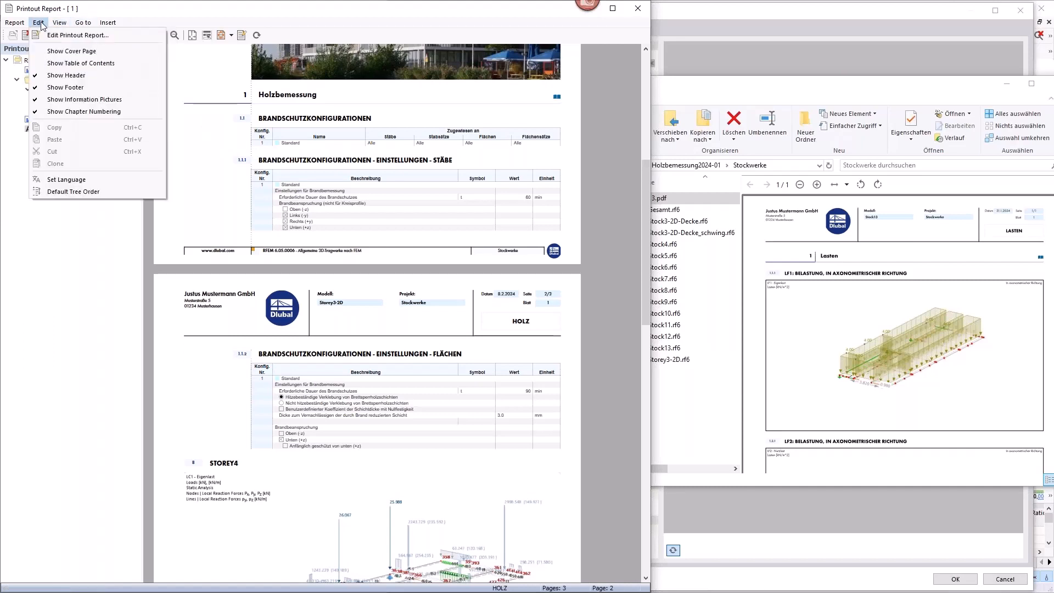
click(73, 180)
click(270, 222)
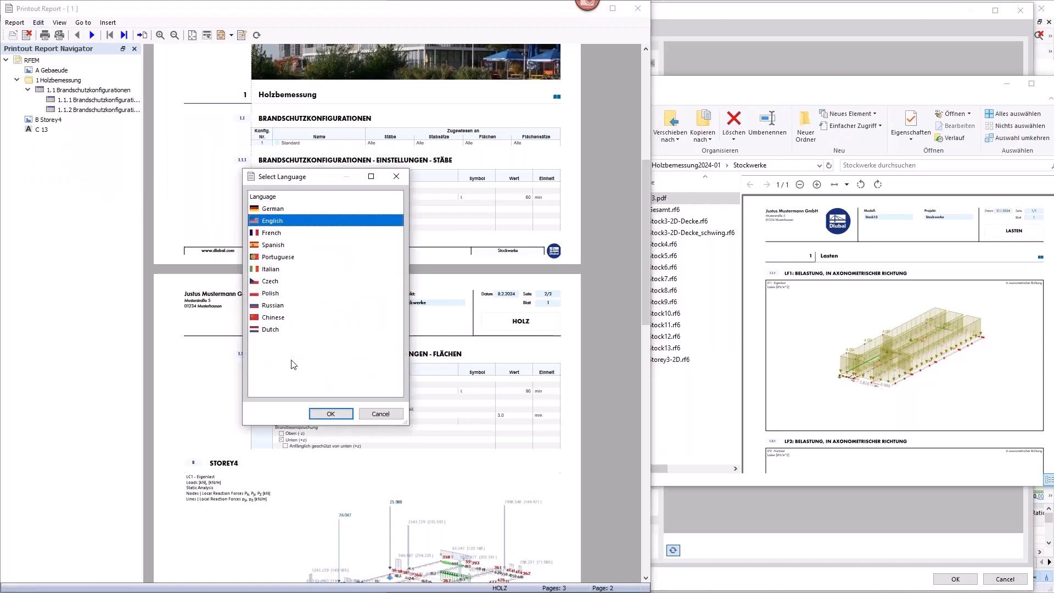
click(322, 415)
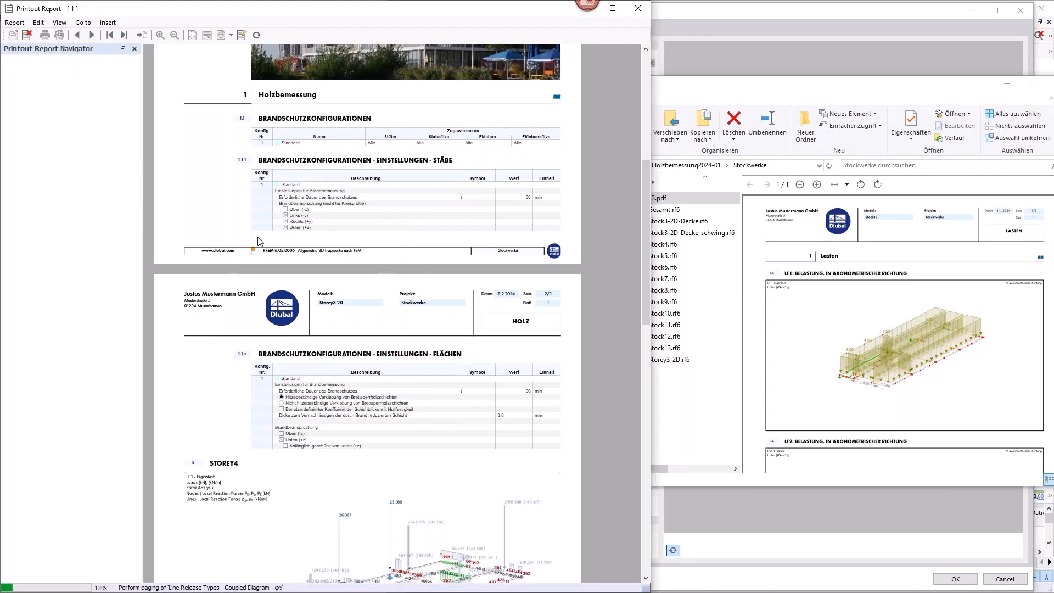
scroll(258, 238, up, 7)
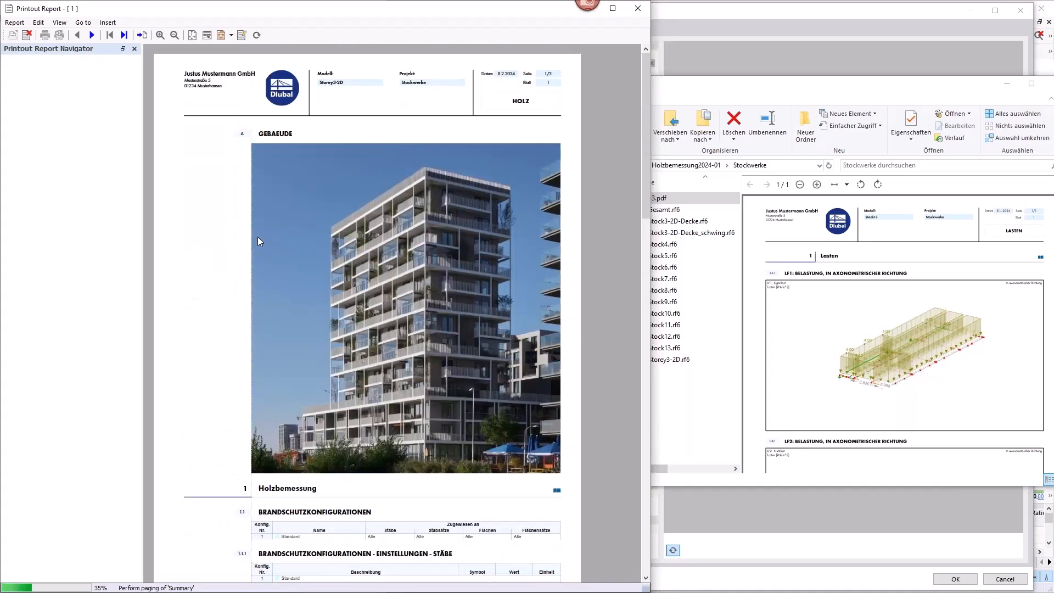
scroll(258, 241, down, 10)
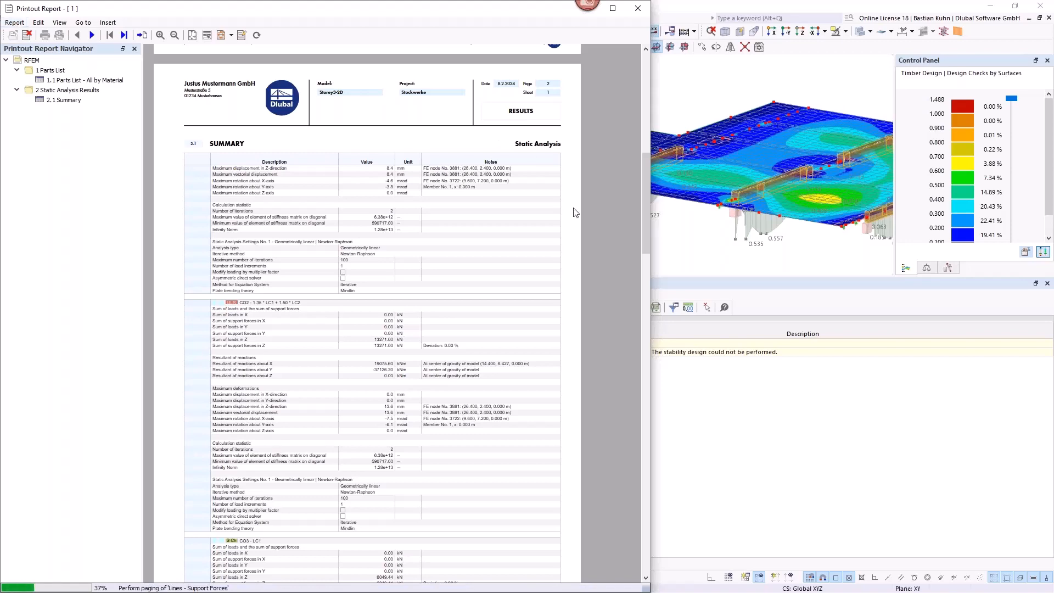
- Return to the Storey3-2D model and show the timber design ratios on members by design situation
click(688, 253)
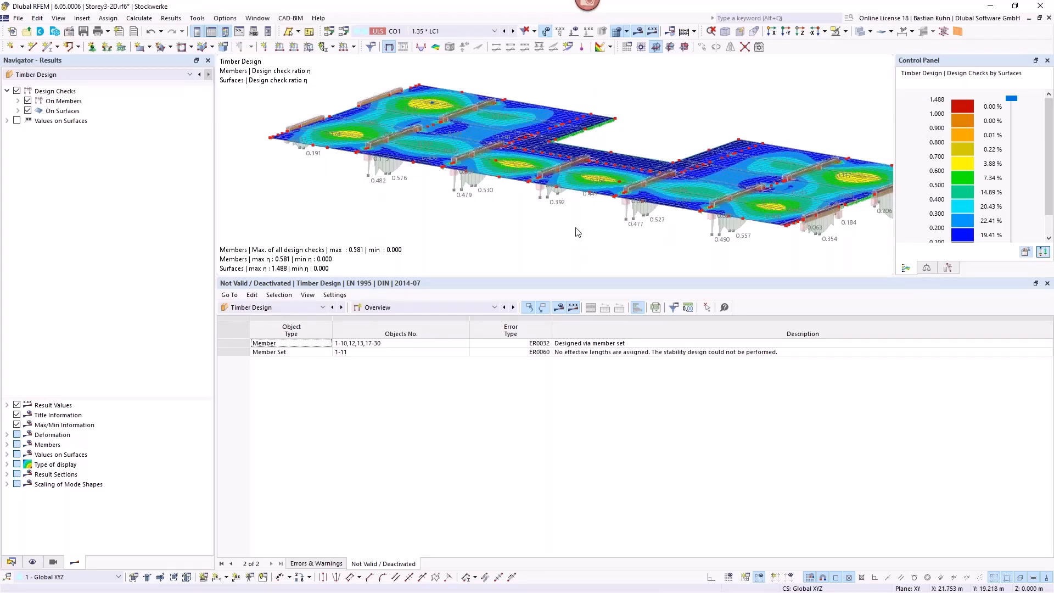
scroll(538, 227, down, 2)
ctrl+middle_drag(518, 225, 636, 237)
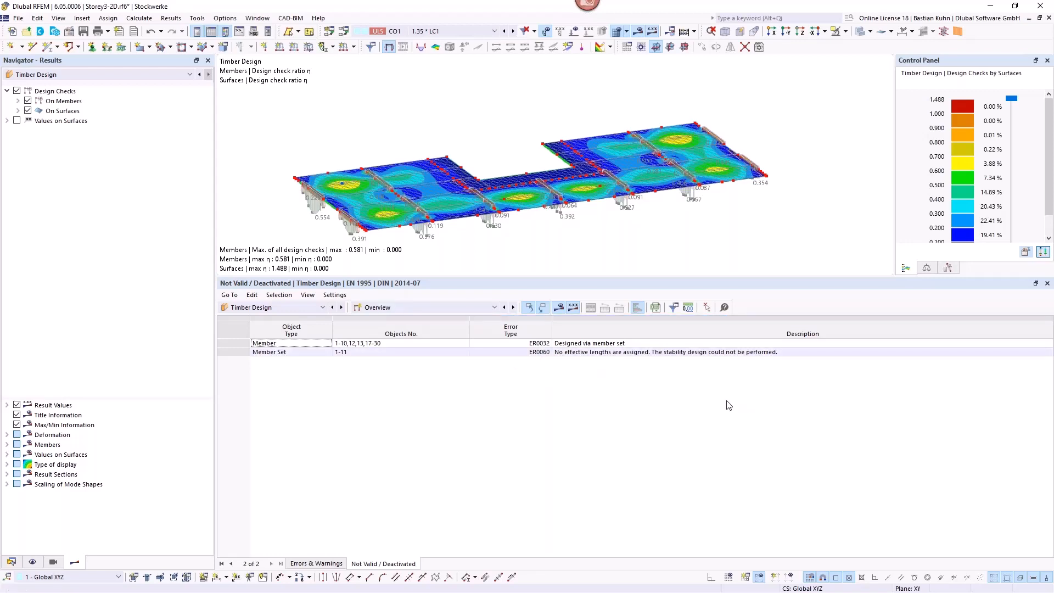
click(515, 309)
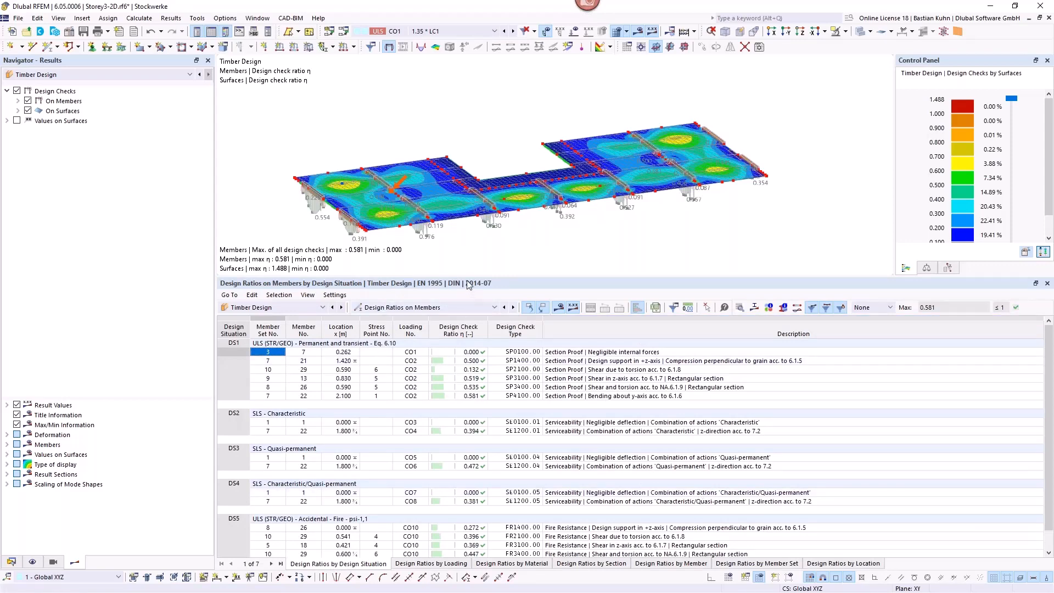
- Hide the design check results on surfaces, keeping the results on members displayed
click(27, 111)
click(27, 111)
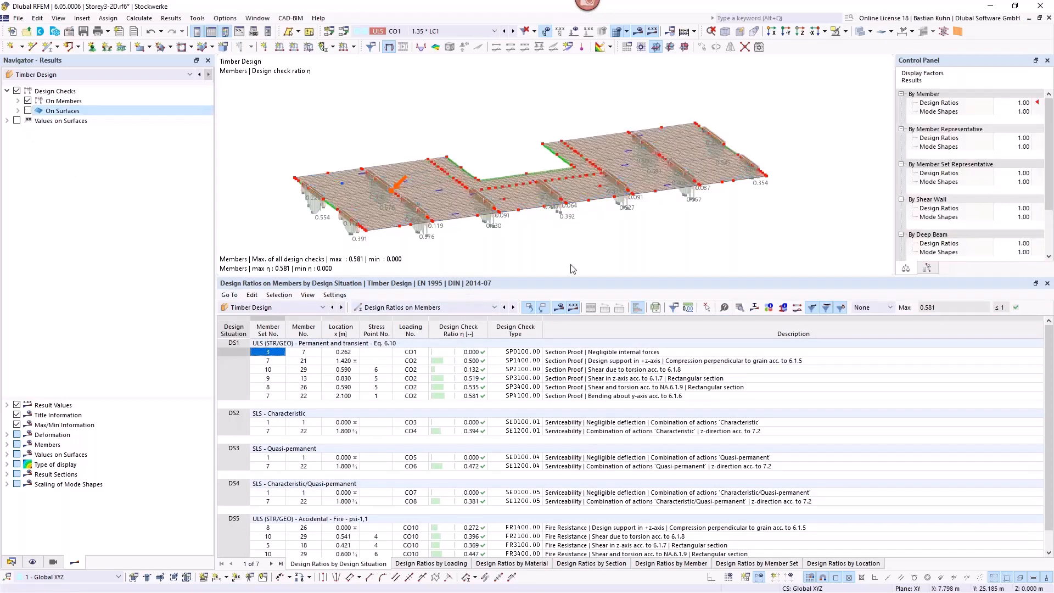
mouse_move(580, 235)
ctrl+middle_down()
mouse_move(651, 202)
mouse_move(546, 237)
mouse_move(593, 230)
ctrl+middle_up()
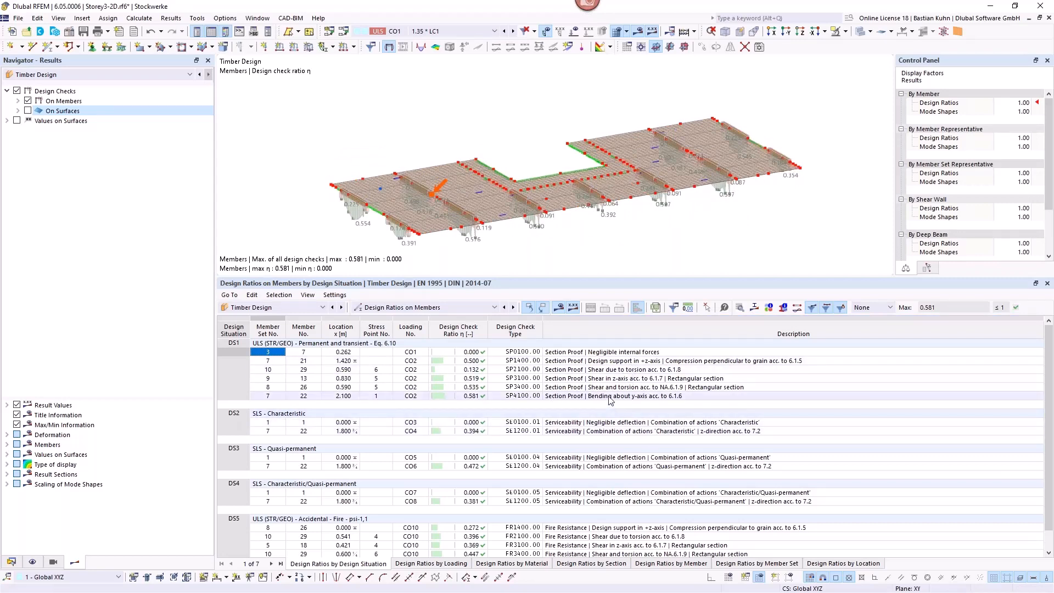
- Locate the ULS bending check SP4100 in the model and examine the details of the compression perpendicular to grain check SP1400
click(567, 396)
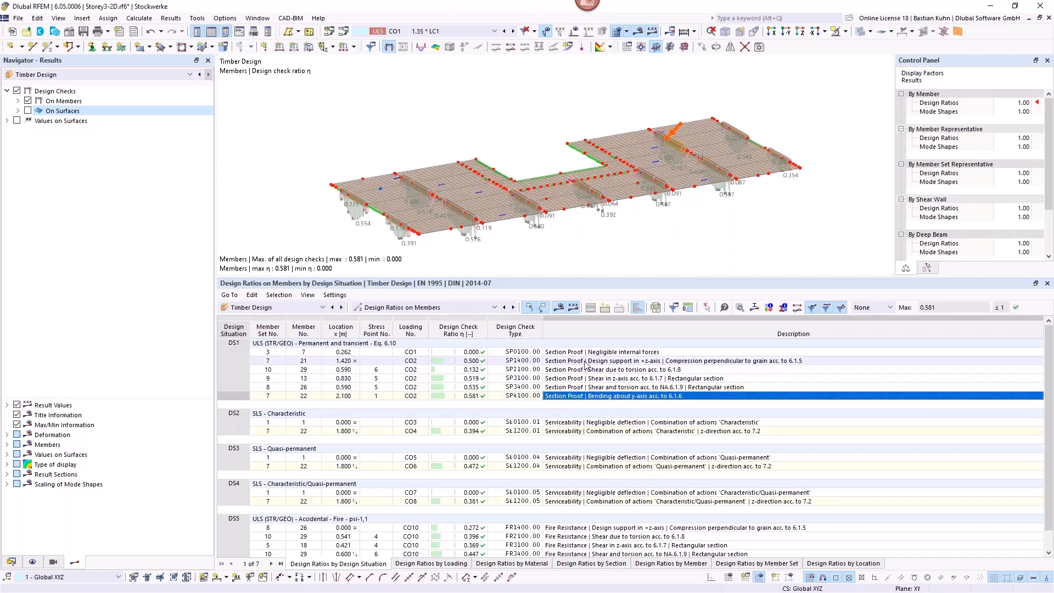
click(657, 362)
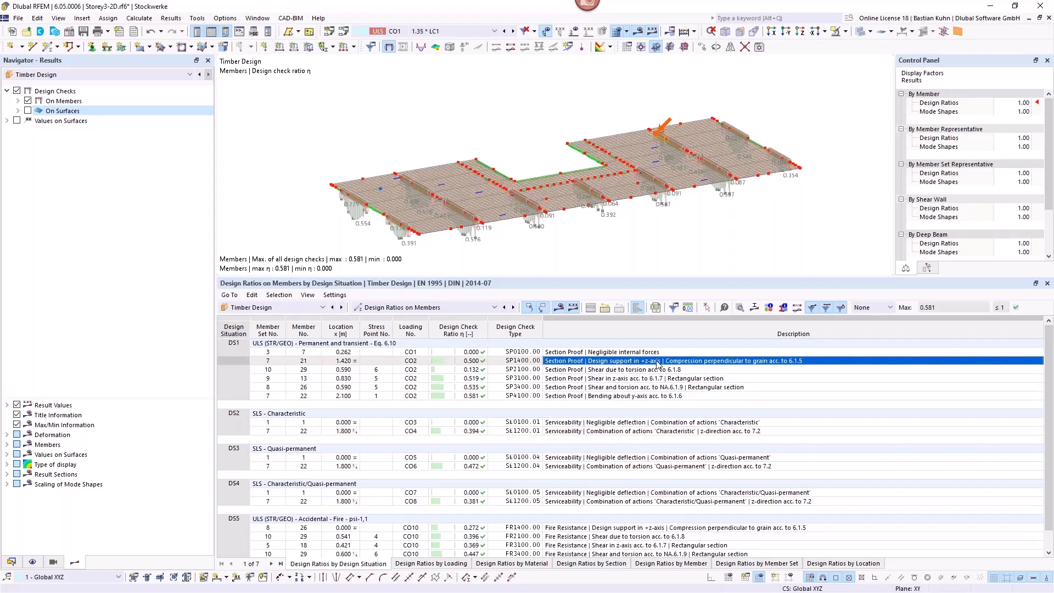
double_click(657, 363)
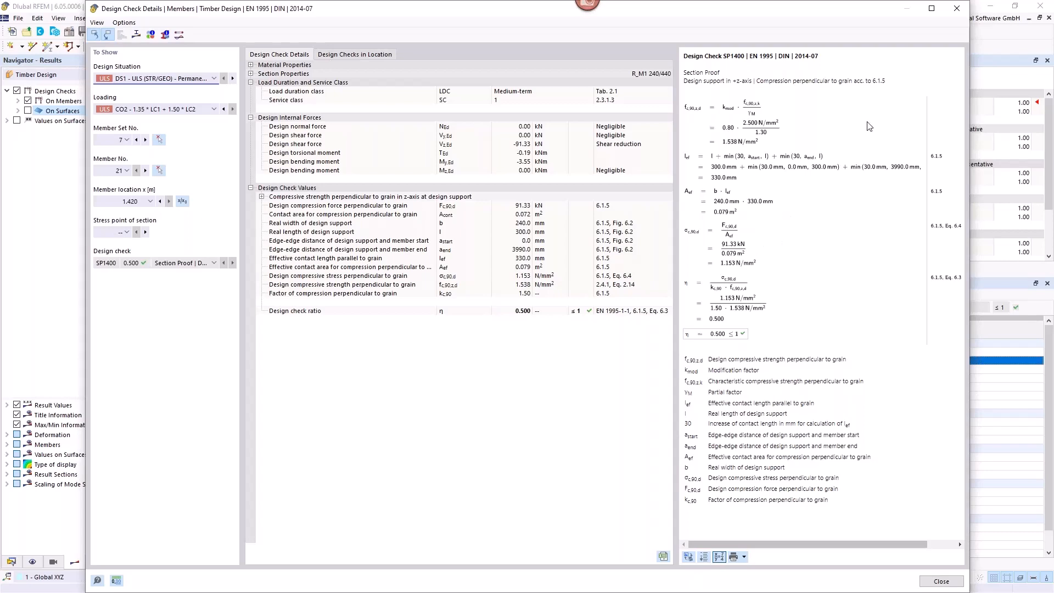
click(956, 9)
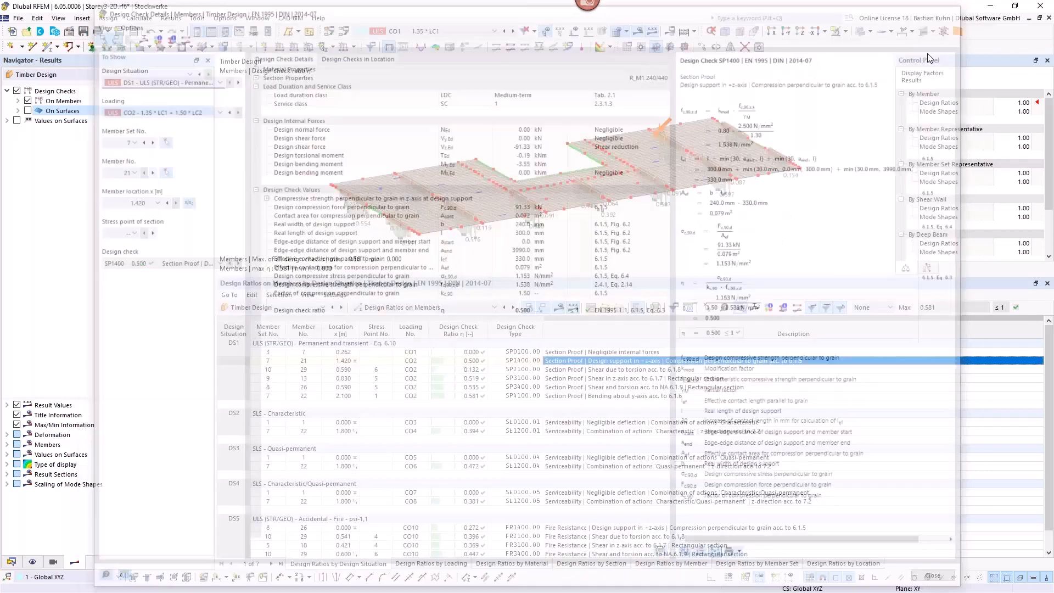
- Locate the z-direction serviceability checks of the characteristic, quasi-permanent and characteristic/quasi-permanent design situations in the model
click(569, 432)
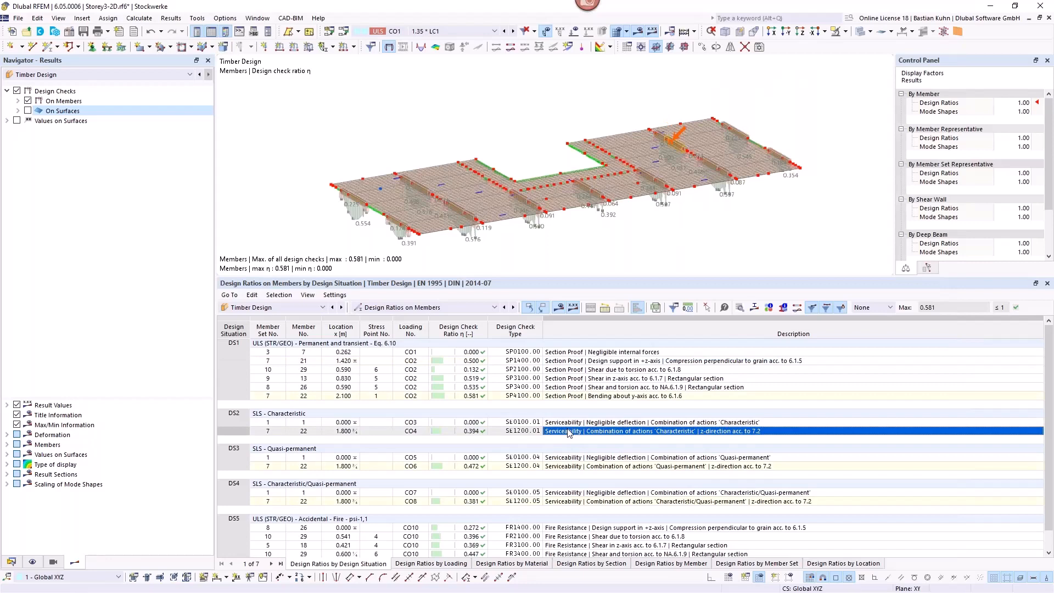
click(577, 468)
scroll(576, 470, down, 1)
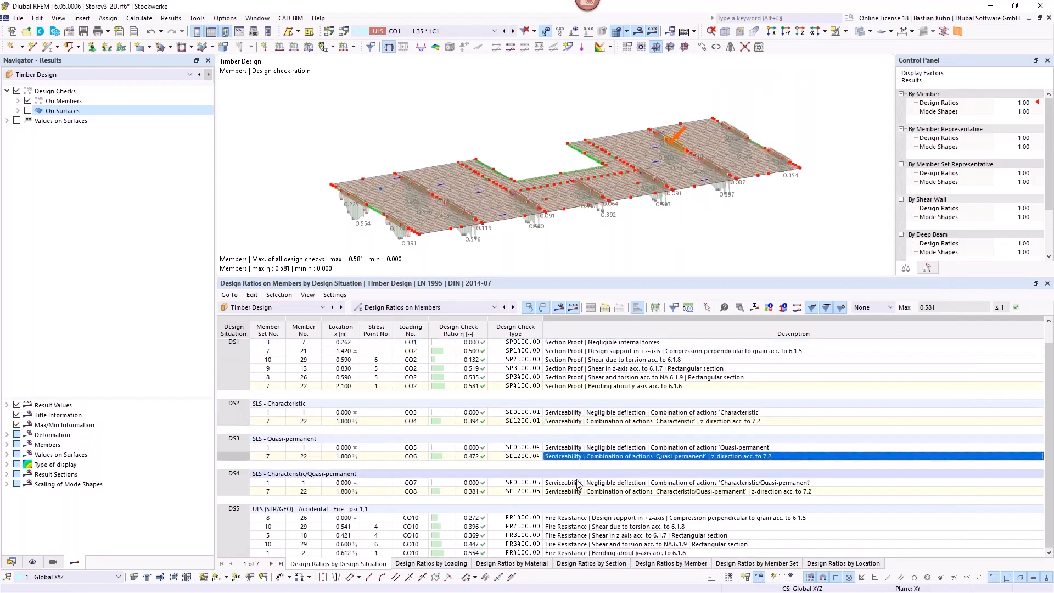
click(599, 492)
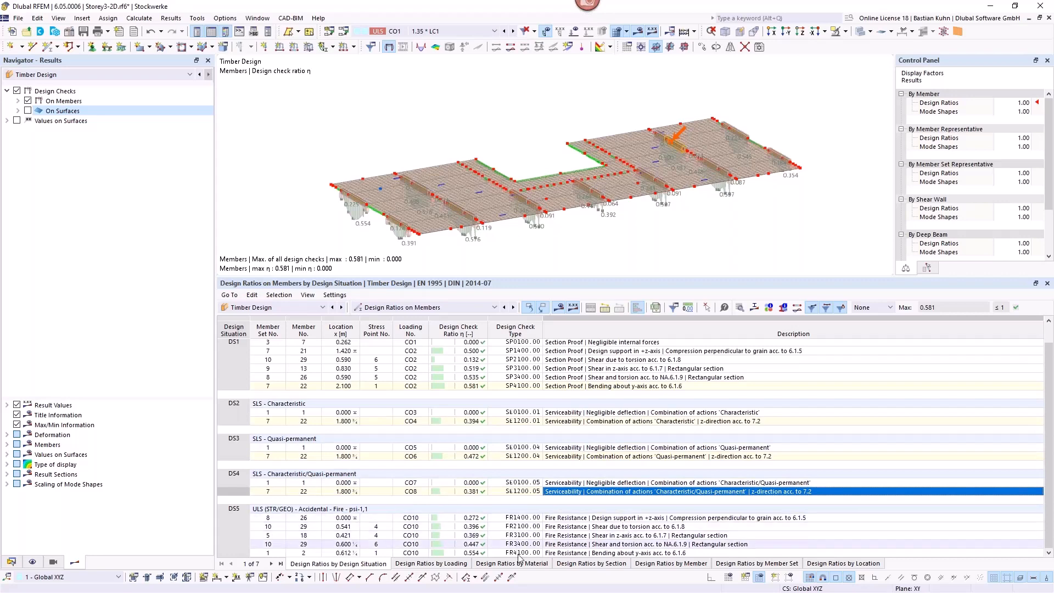
- Examine the details of the fire resistance bending check FR4100, comparing the section properties of the full and reduced sections
click(562, 553)
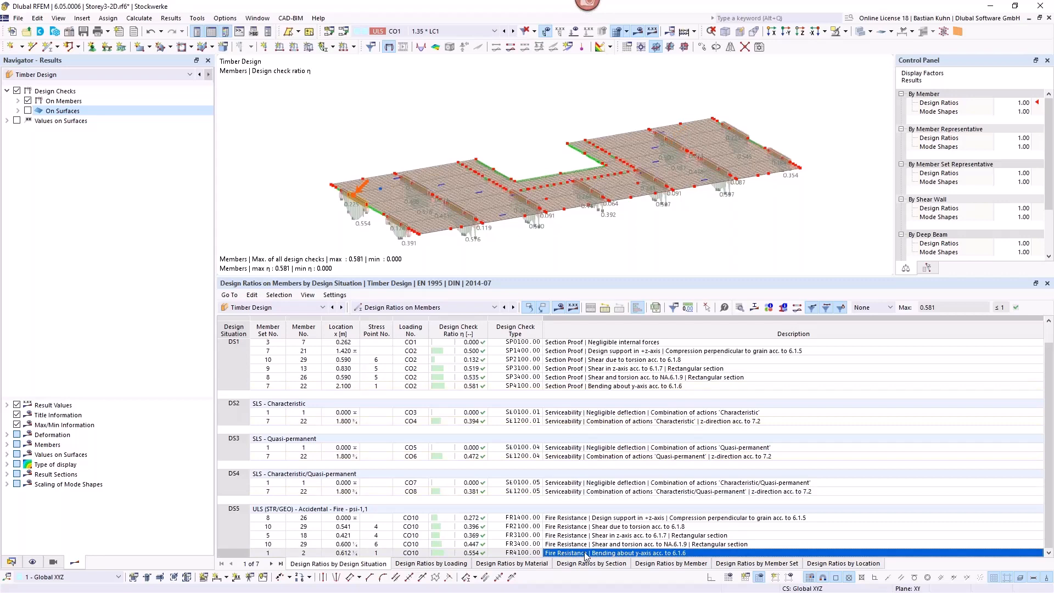
double_click(585, 554)
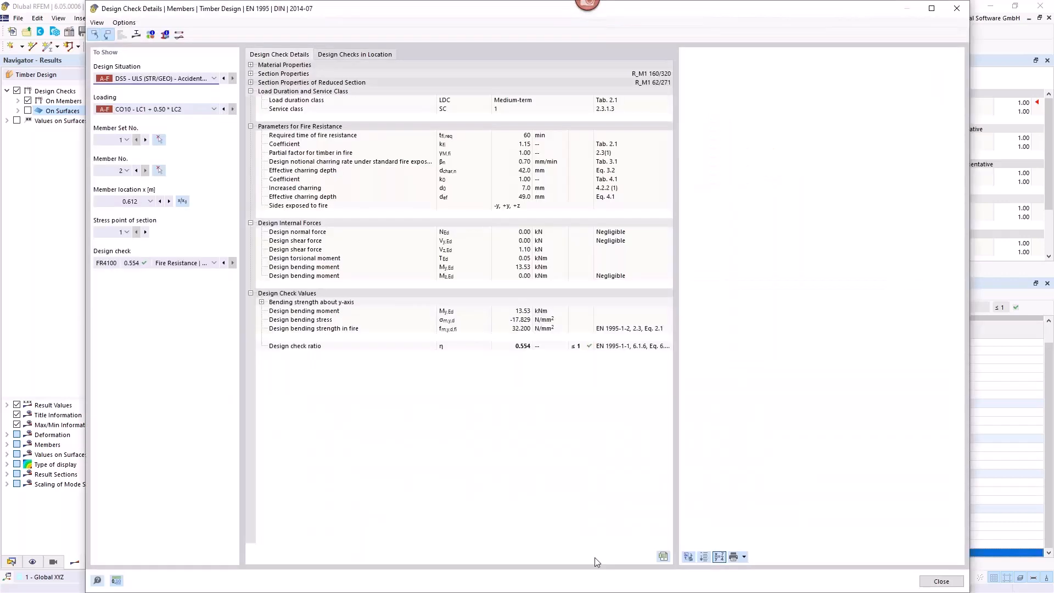
click(250, 82)
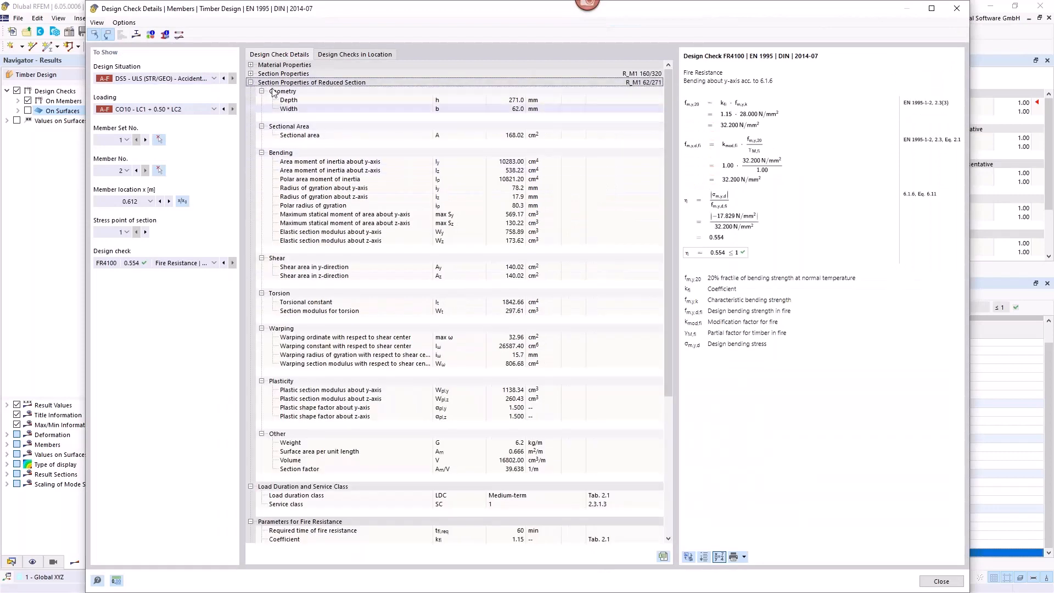
click(251, 74)
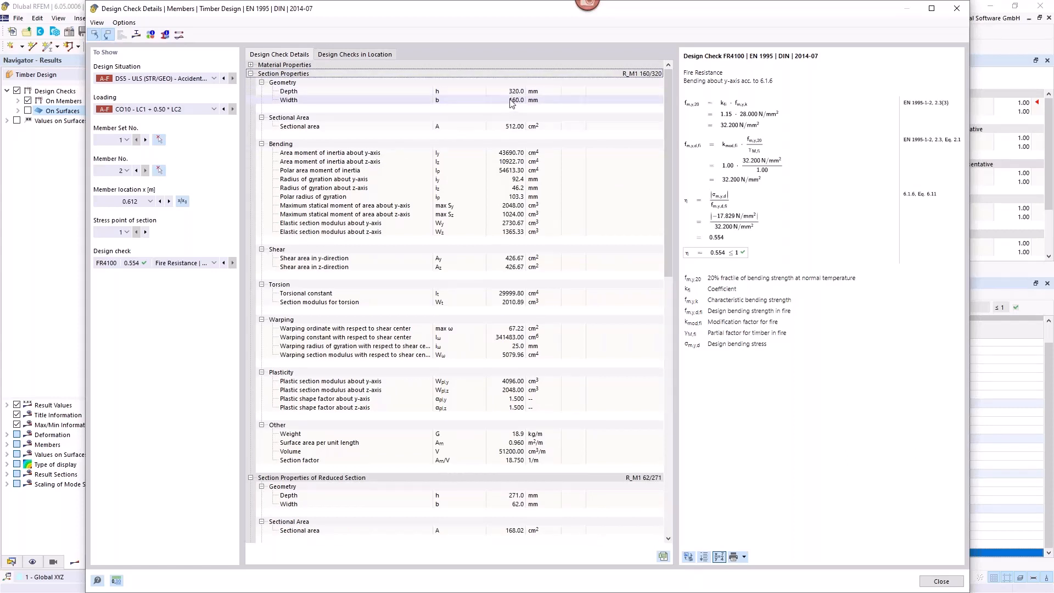
scroll(539, 230, down, 7)
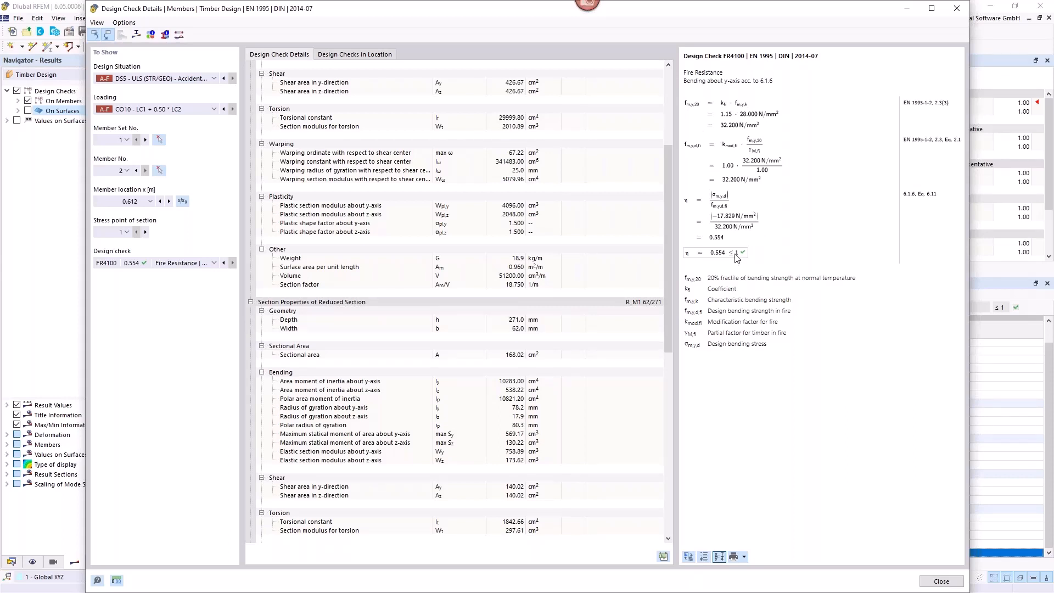
click(957, 9)
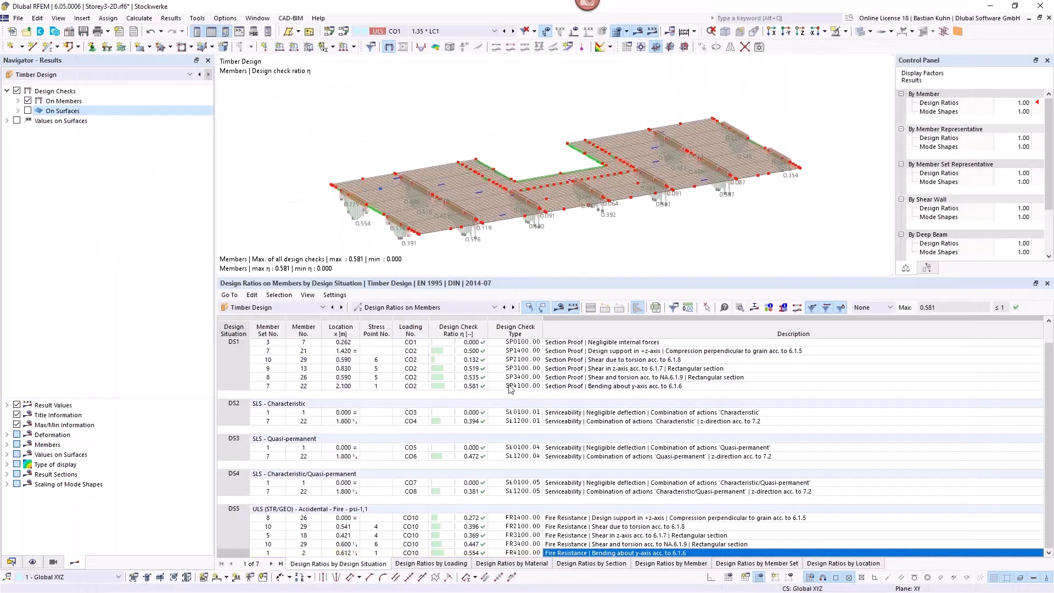
- Show the timber design ratios on surfaces by design situation and locate the fire design check FD4100 in the model
click(512, 307)
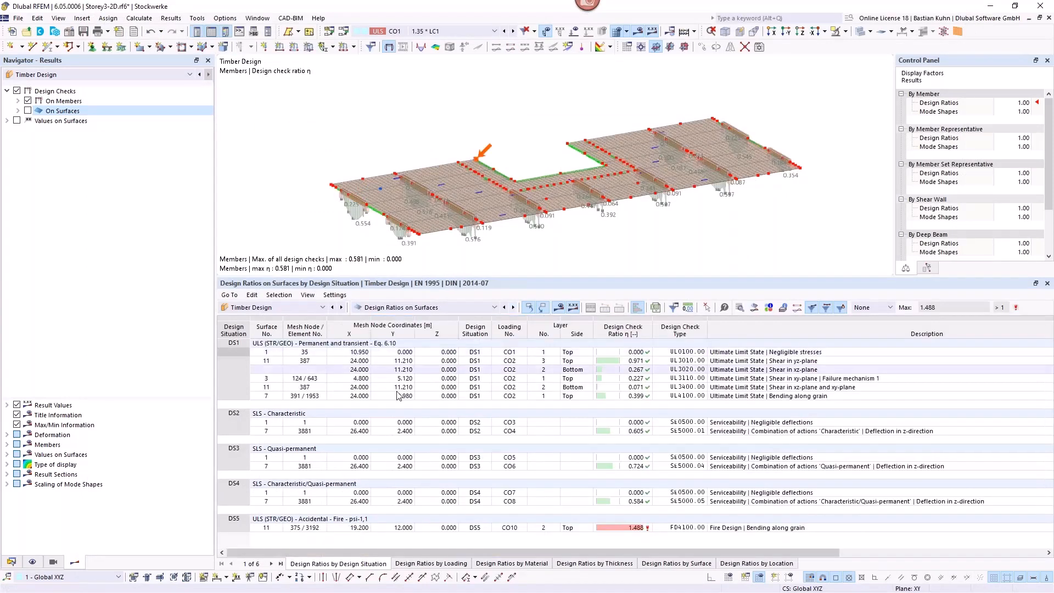
click(737, 529)
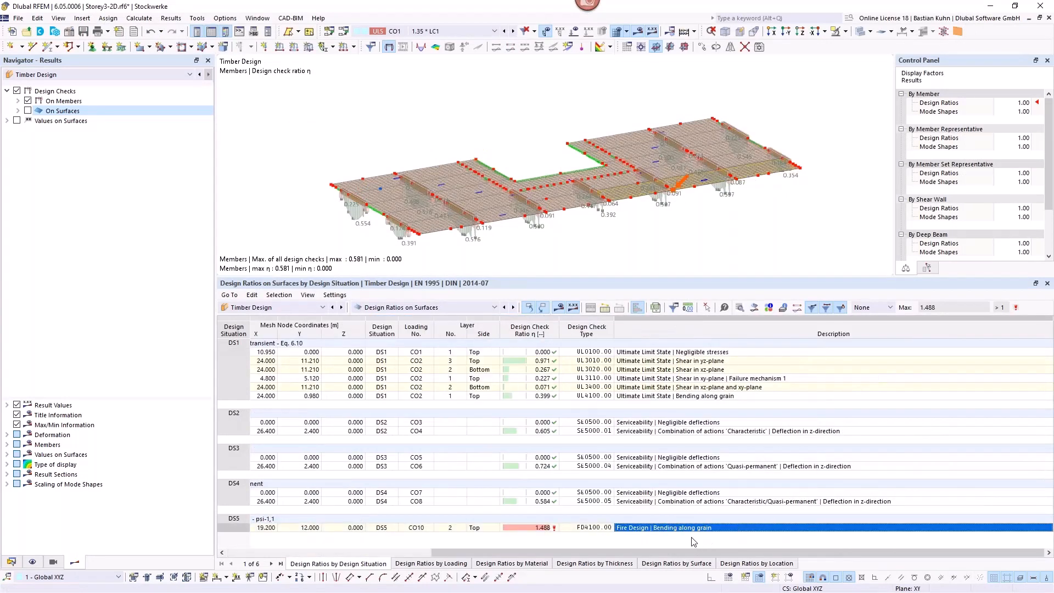
drag(632, 552, 432, 553)
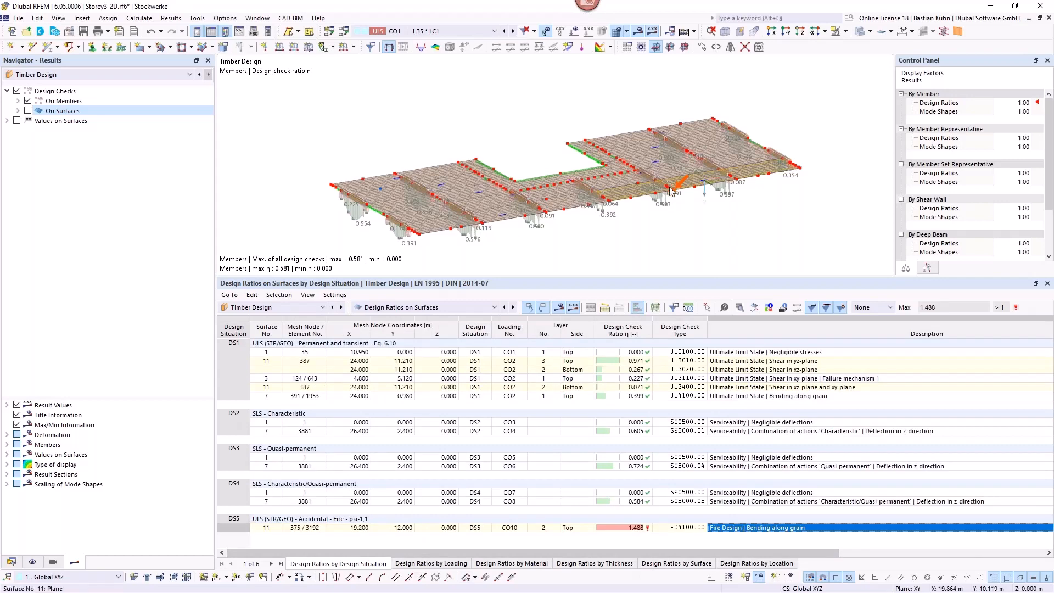
scroll(671, 218, up, 3)
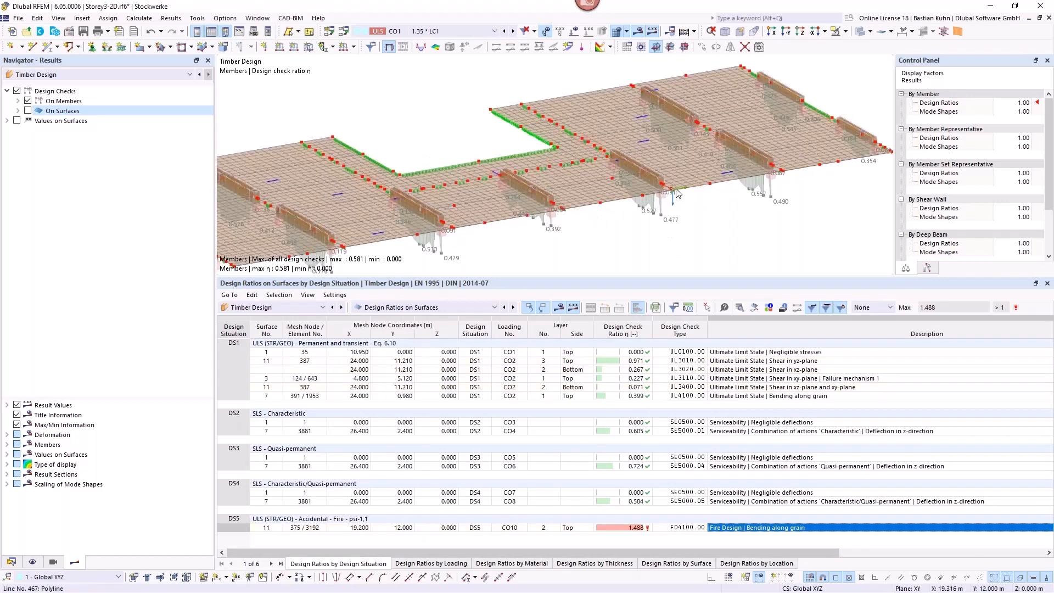
scroll(677, 192, up, 1)
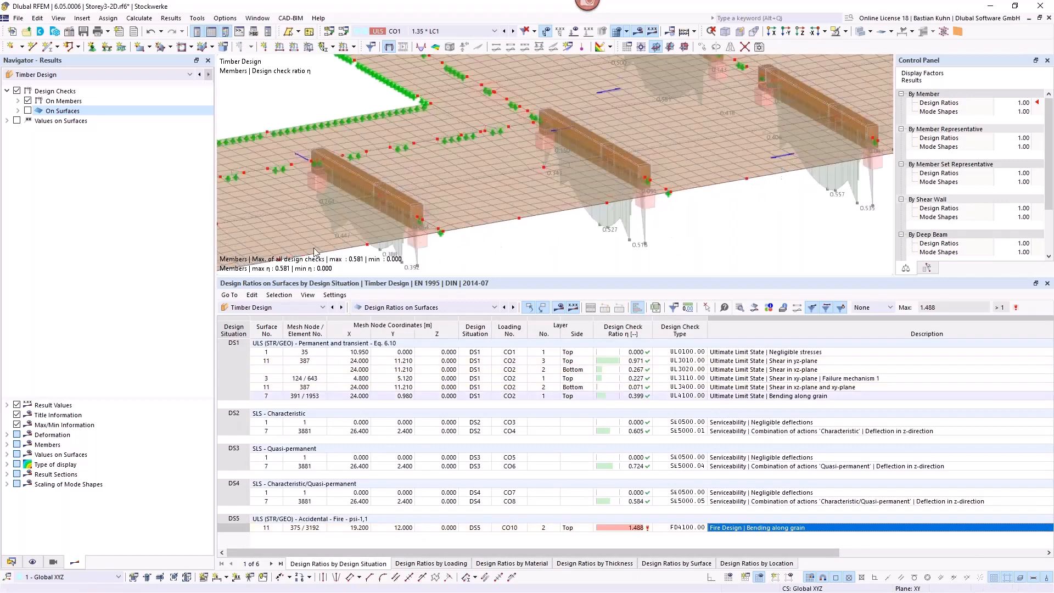
- Display the design check results on surfaces and inspect them closely at the slab edge near the governing fire design location
click(28, 110)
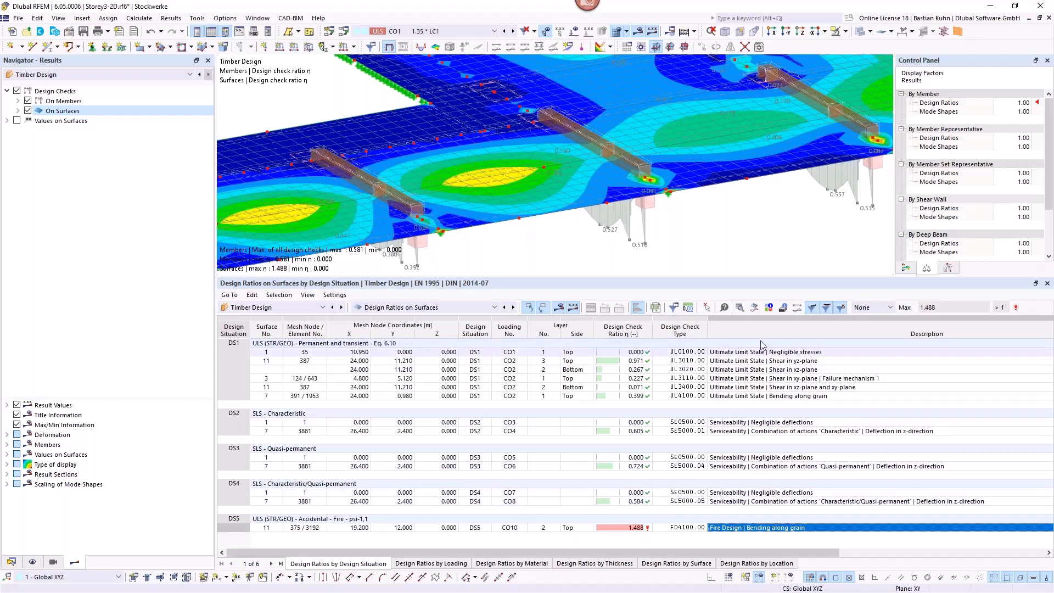
scroll(671, 195, up, 5)
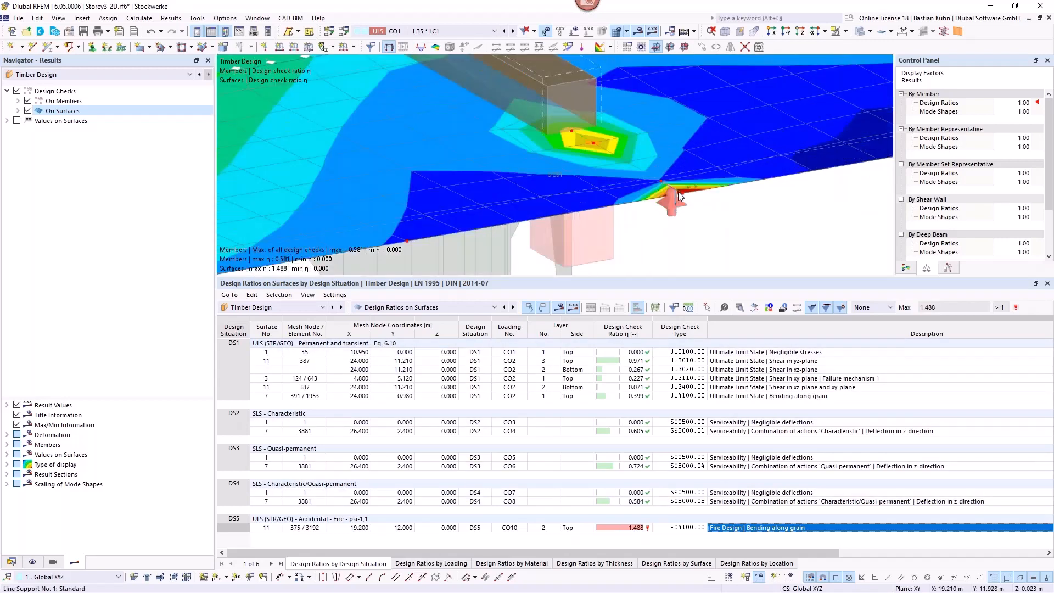
scroll(678, 192, down, 10)
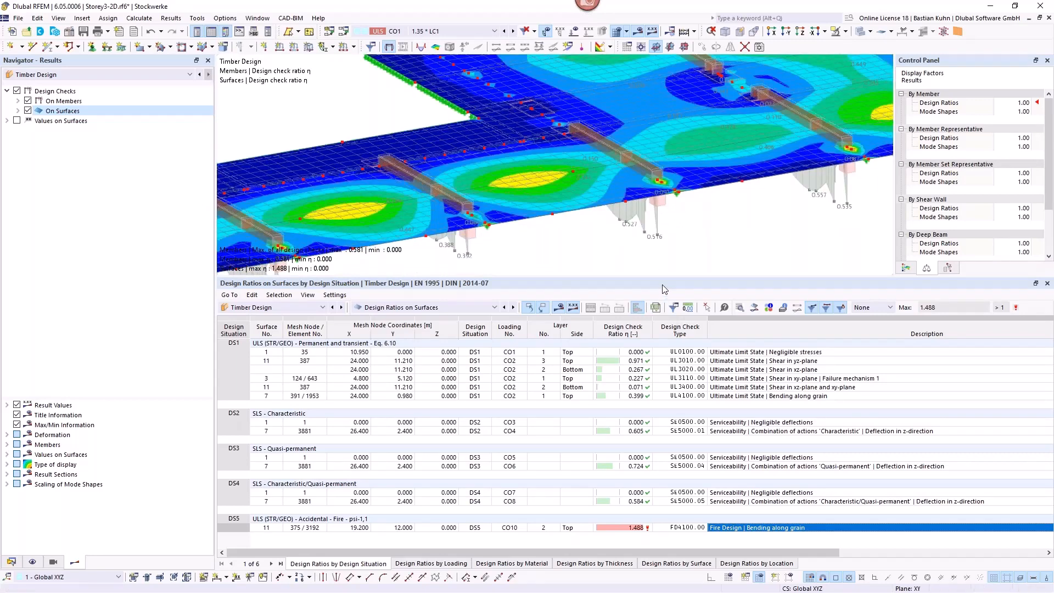
- Locate the yz-plane shear check UL3010 and view the through-thickness stress diagram of the ULS bending check UL4100
click(755, 364)
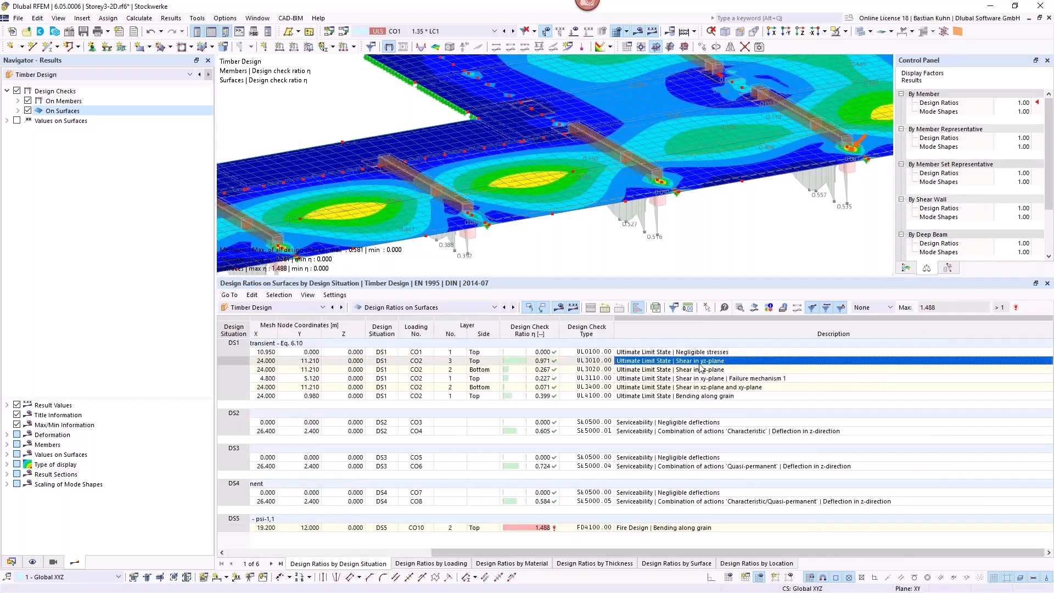
click(700, 396)
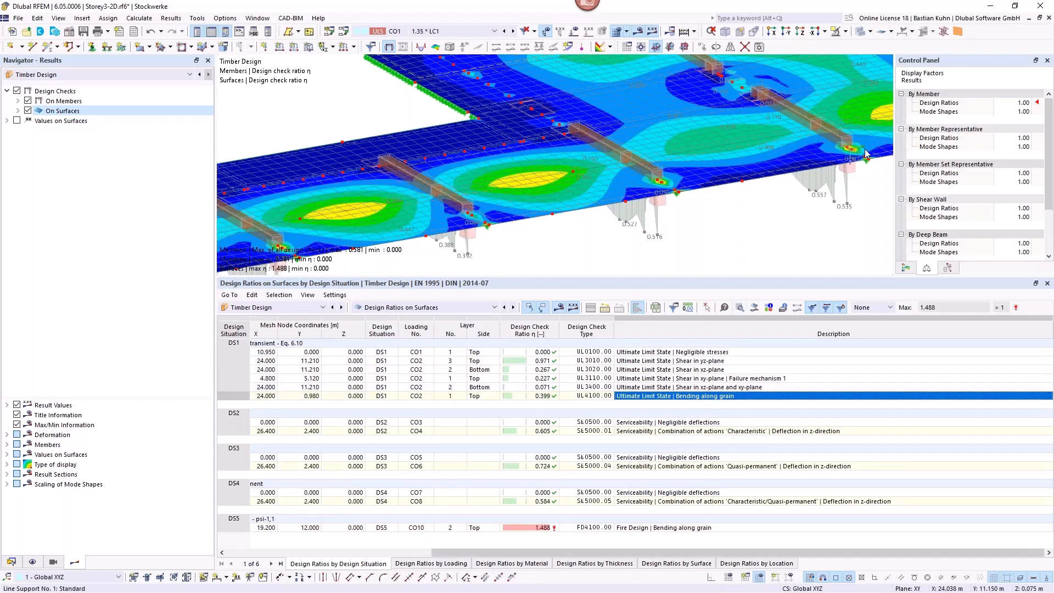
scroll(853, 154, up, 2)
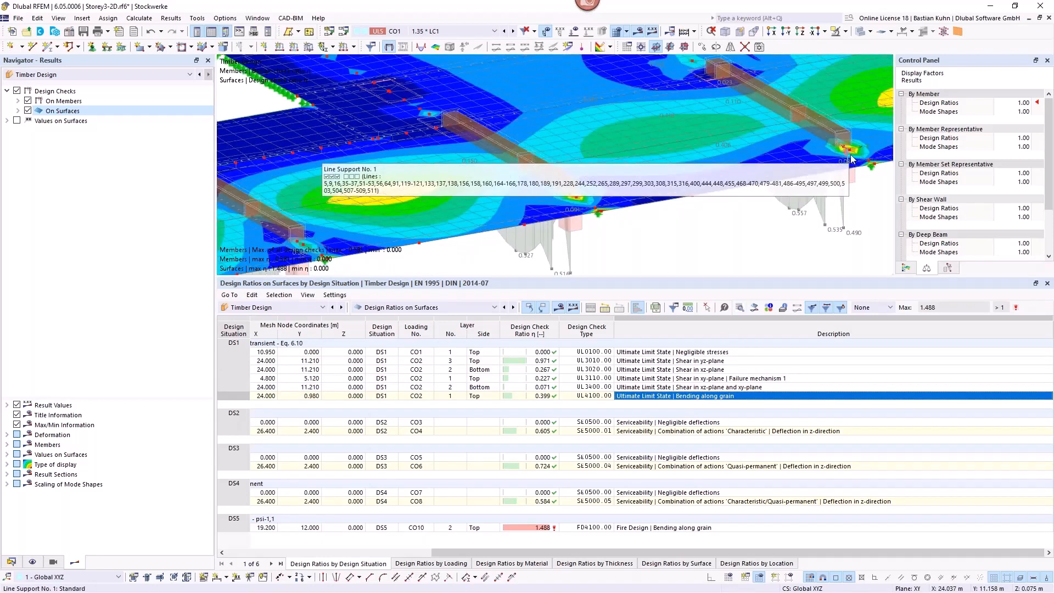
click(755, 309)
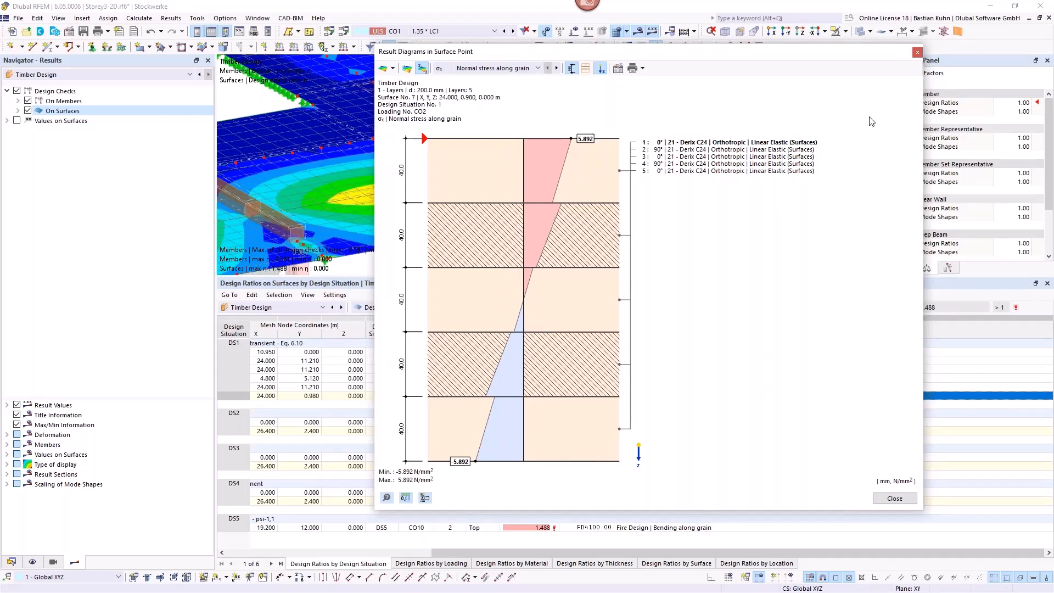
click(918, 53)
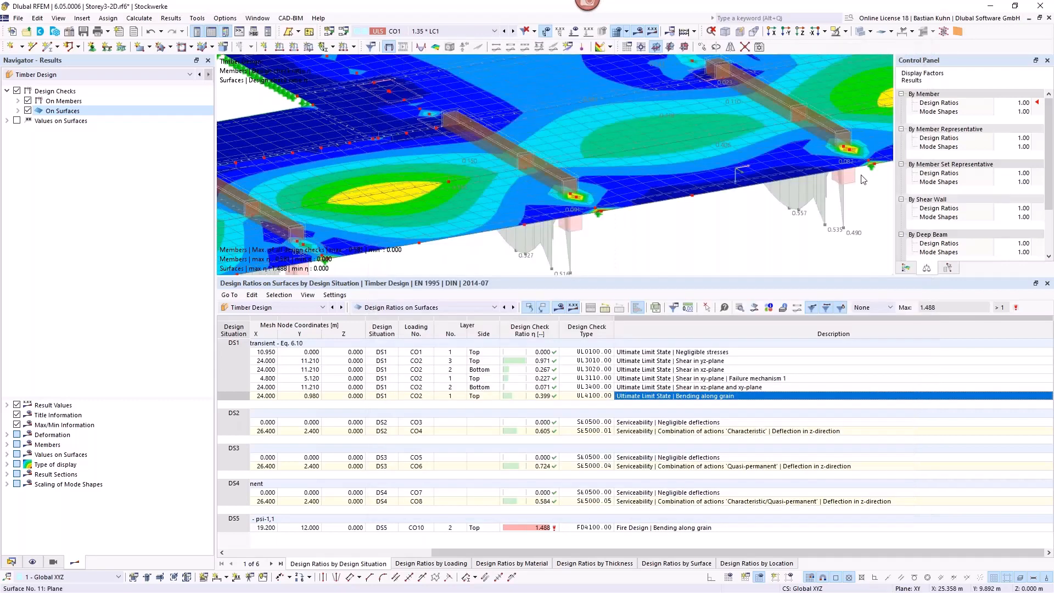
- Select the characteristic z-direction deflection check on surfaces and examine the details of the quasi-permanent deflection check SE5000.04
click(603, 431)
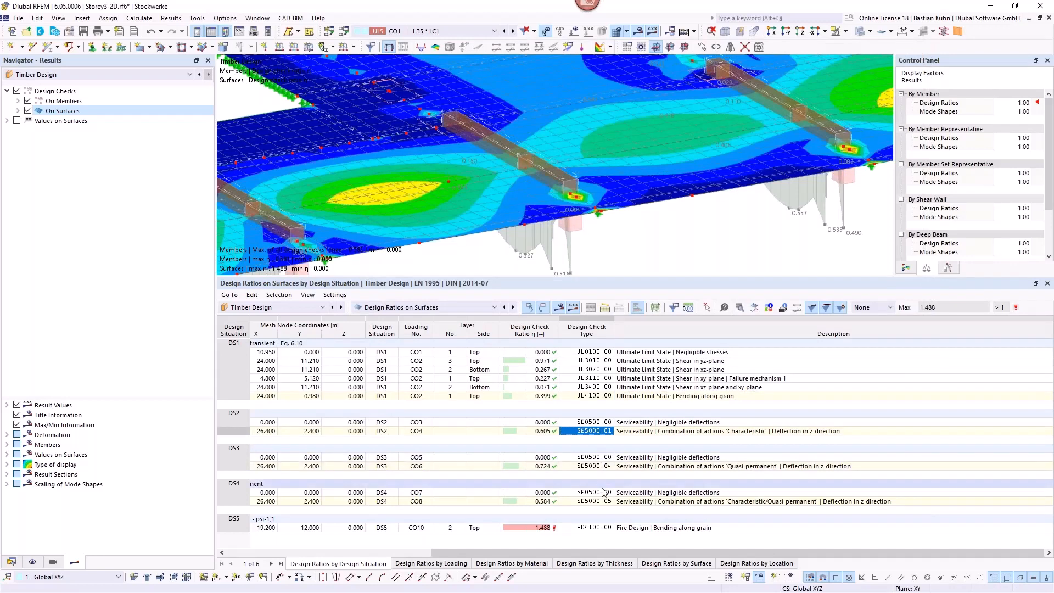
click(673, 468)
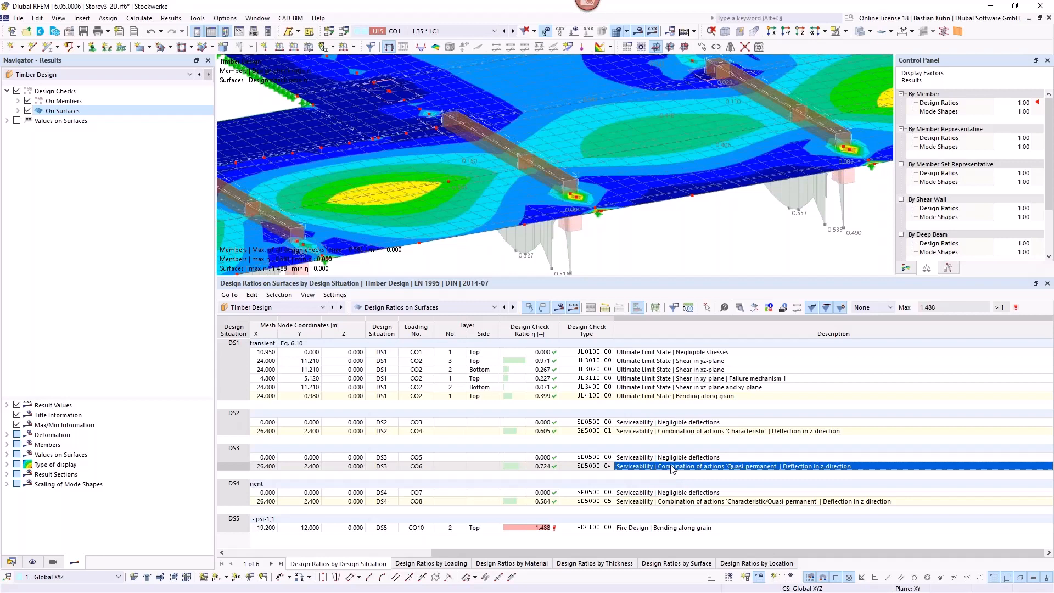
double_click(673, 468)
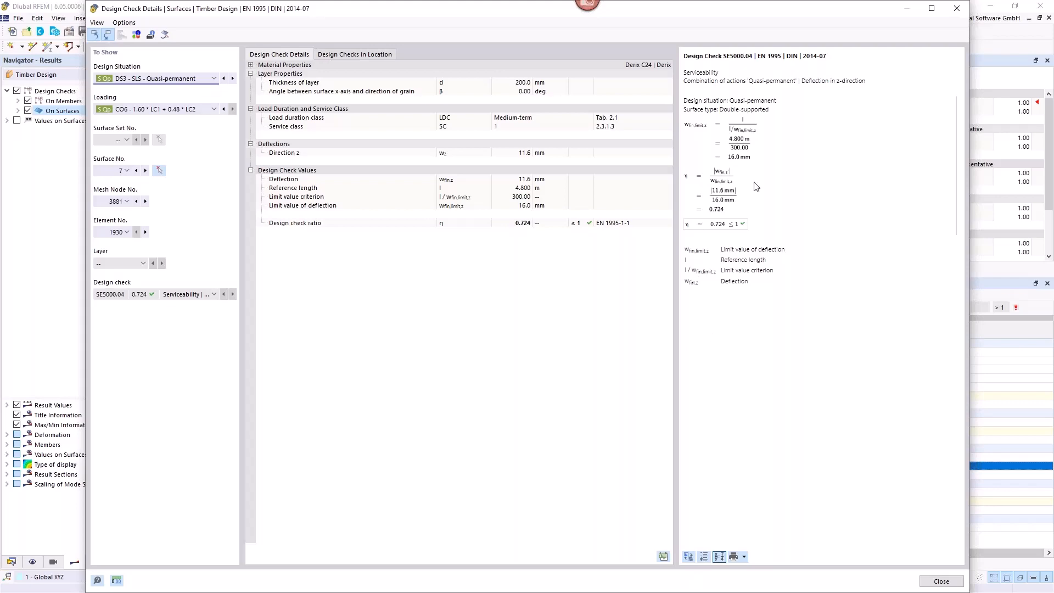
click(960, 11)
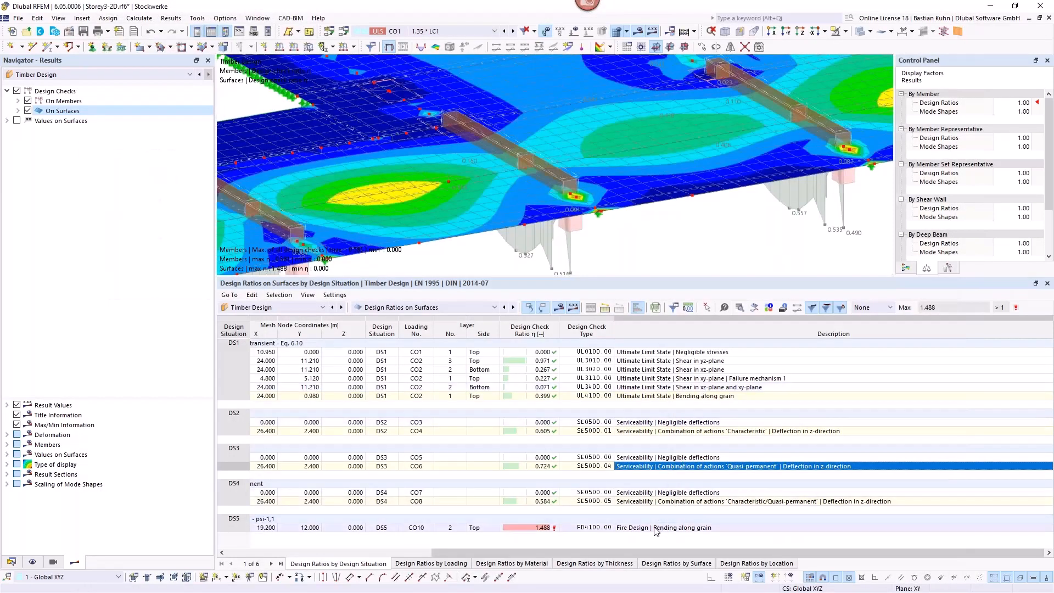
- View the through-thickness result diagram of the fire design check FD4100, first as design ratio and then as stresses
click(656, 530)
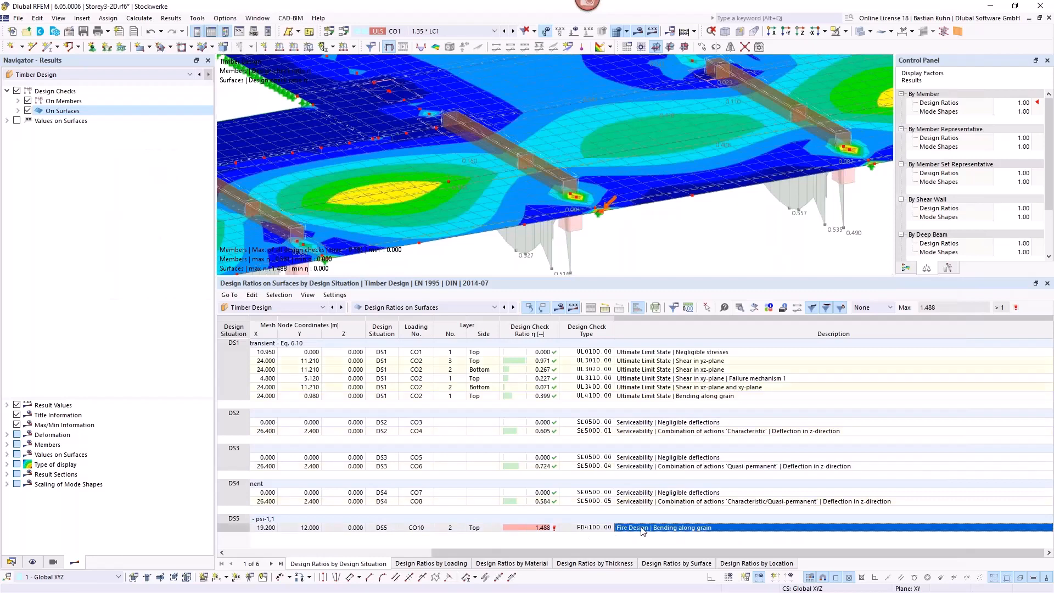
click(755, 309)
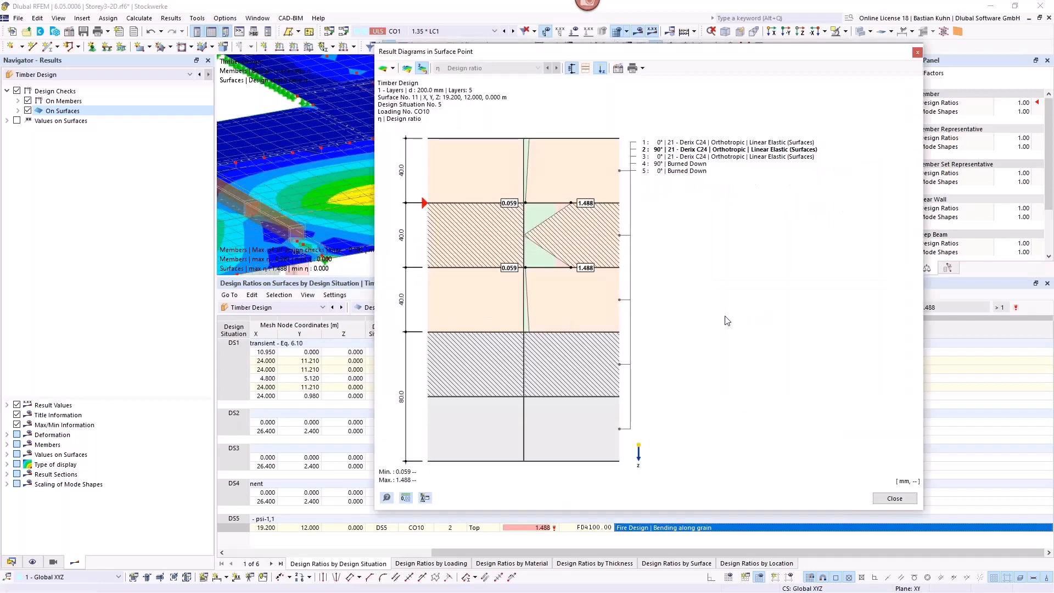
click(394, 70)
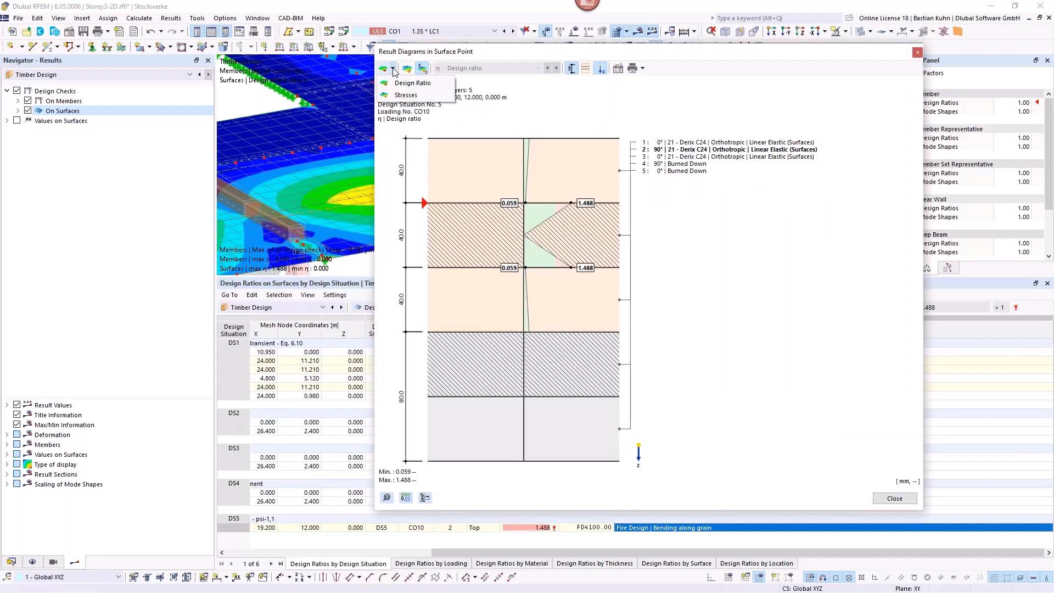
click(396, 109)
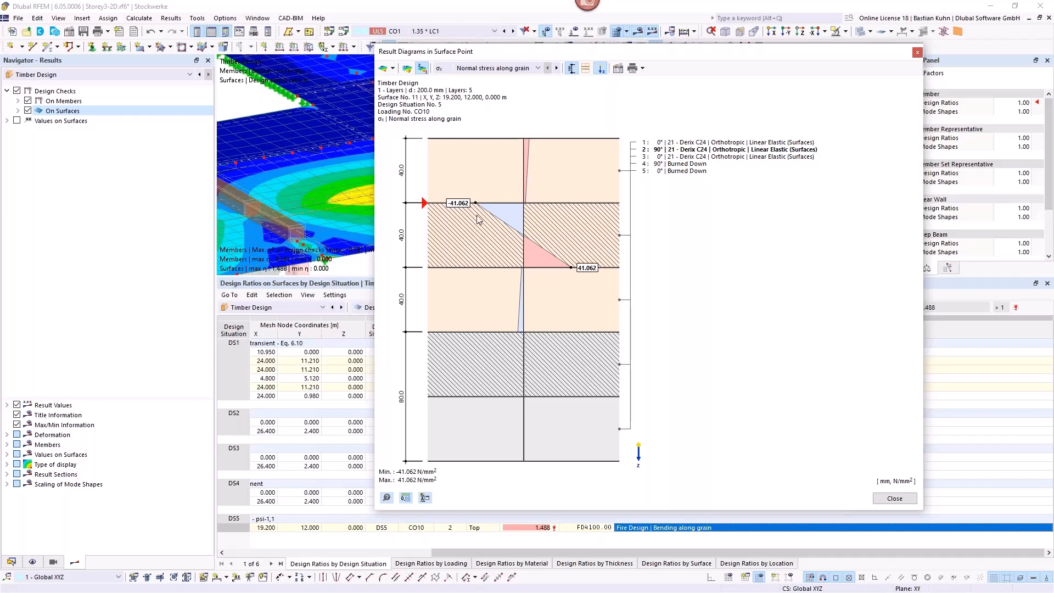
drag(668, 55, 674, 272)
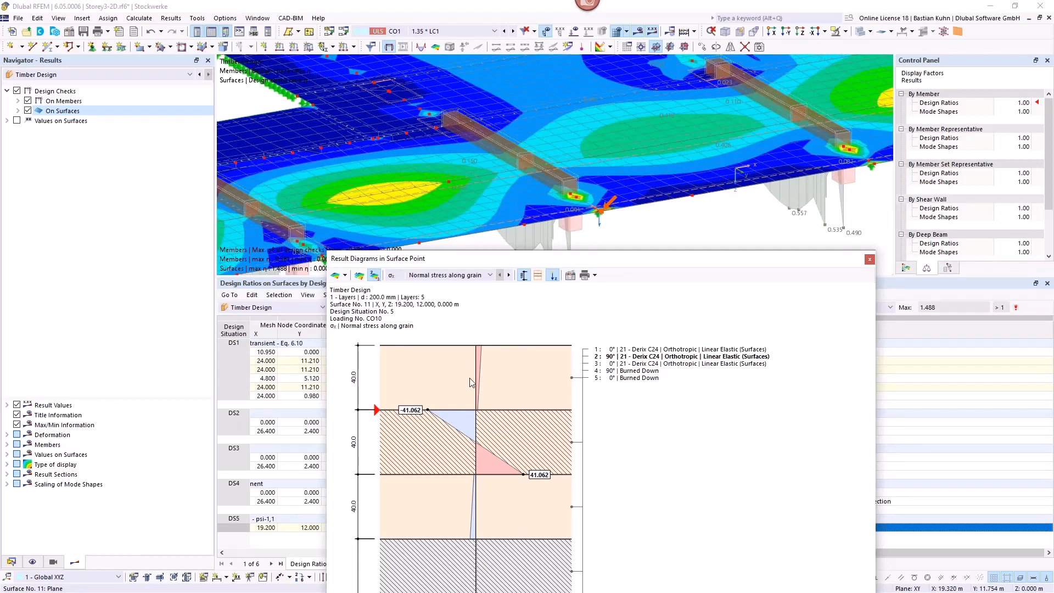
drag(589, 260, 647, 79)
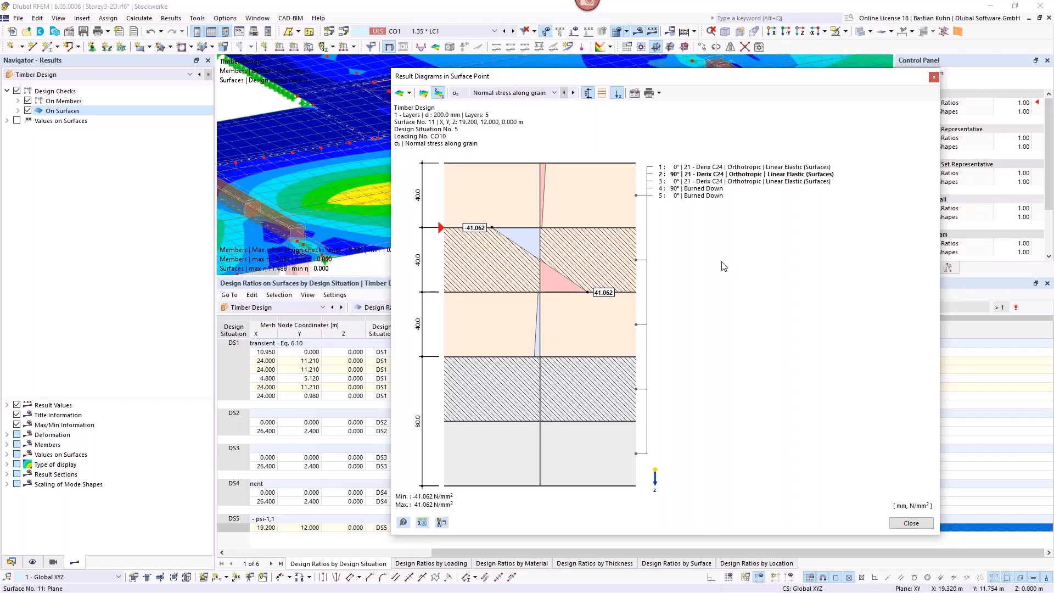
click(934, 78)
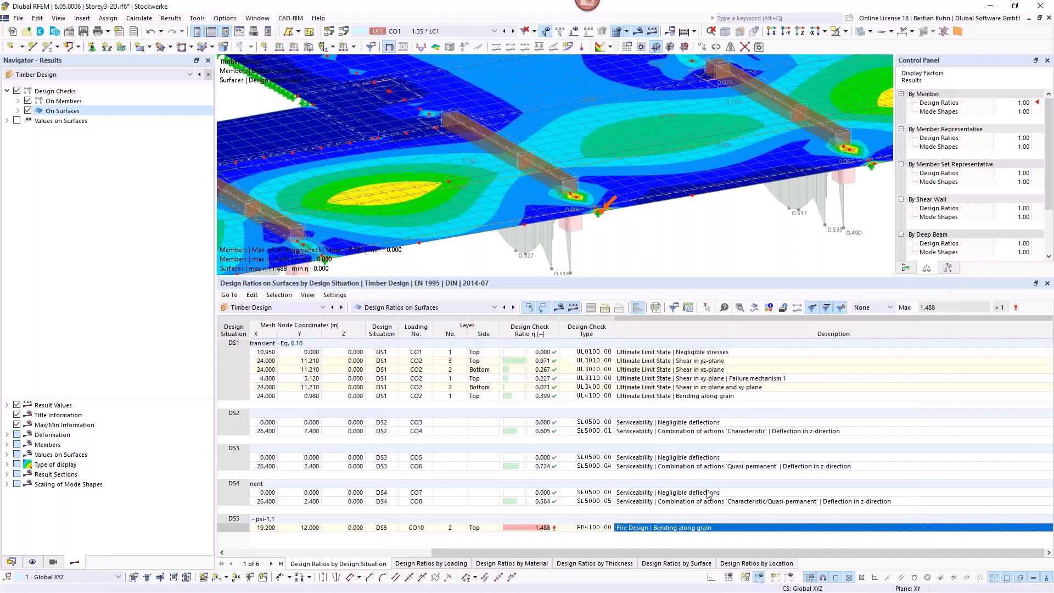
- Examine the charring depth of layers 5 and 4, including layer 5's charring from the bottom side, in the FD4100 check details
double_click(707, 530)
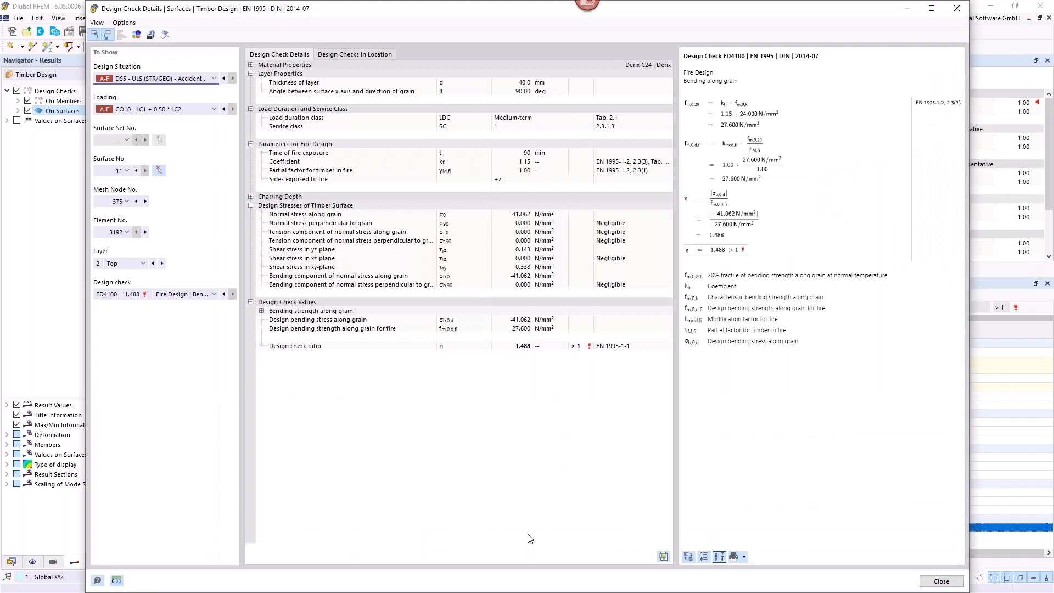
click(253, 199)
click(251, 196)
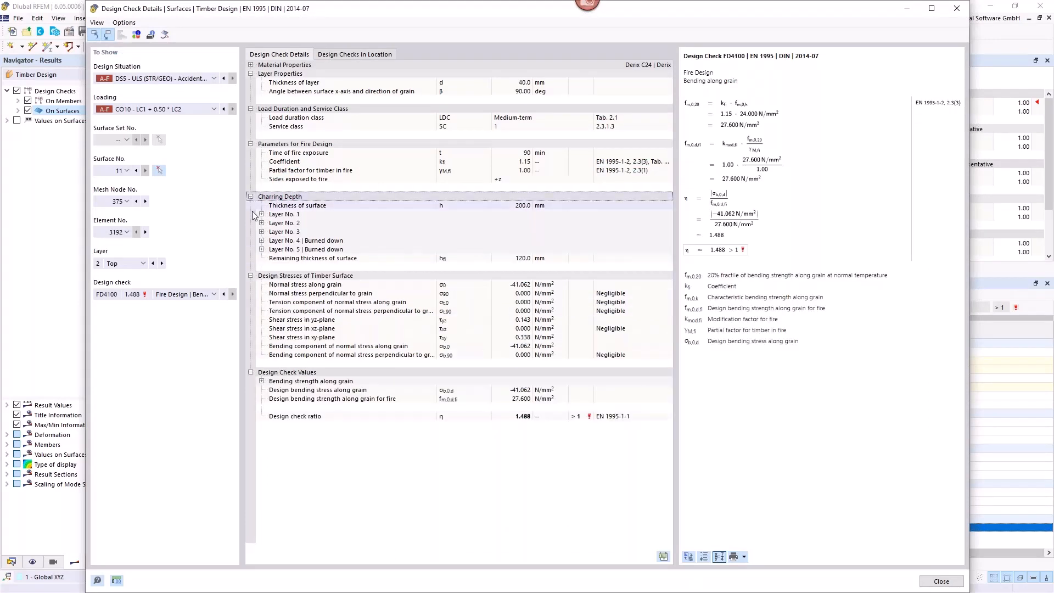
click(262, 249)
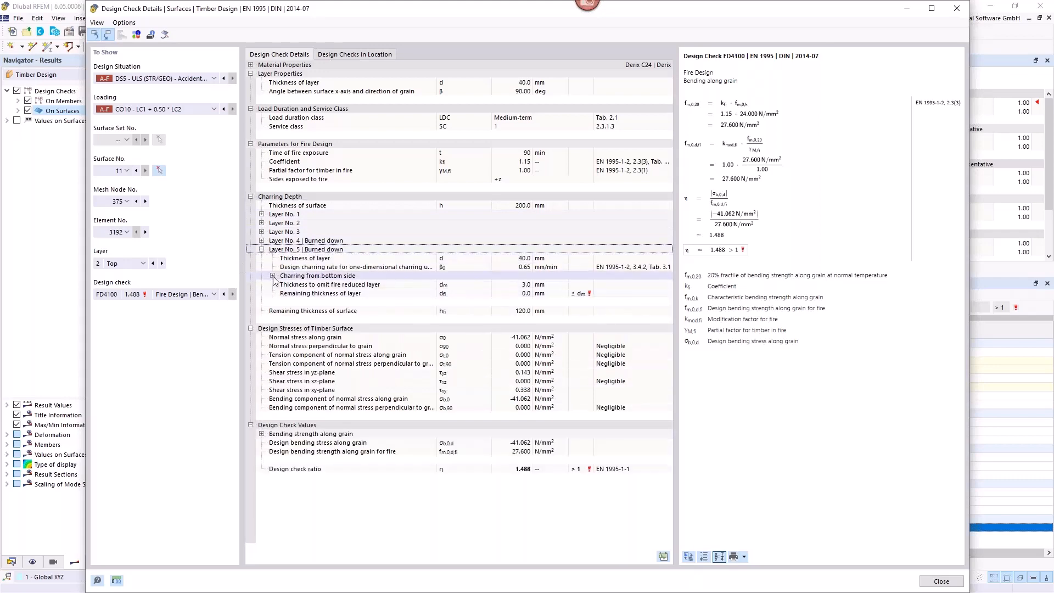
click(273, 275)
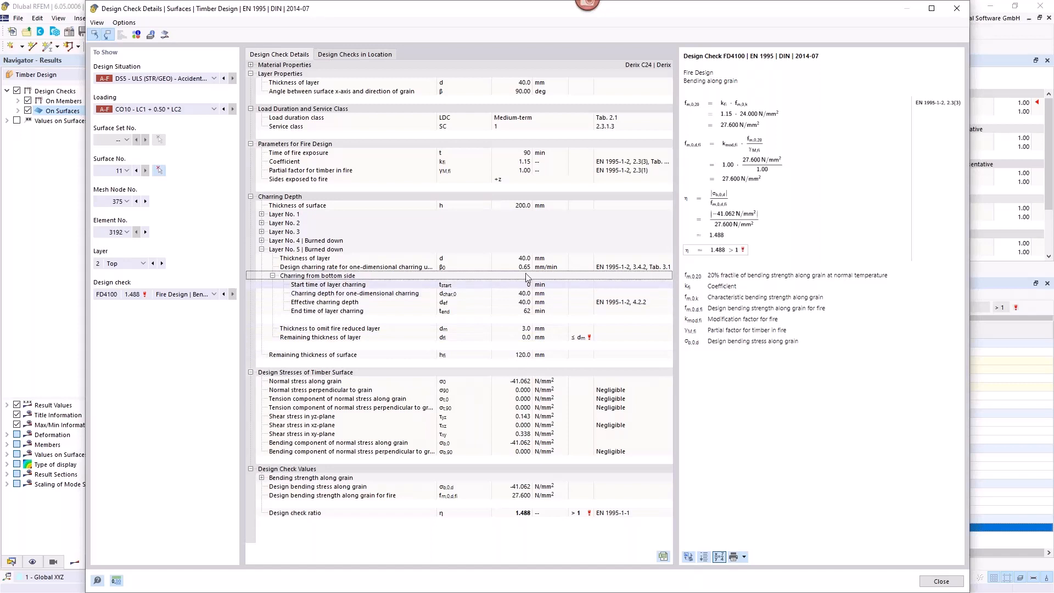
click(262, 240)
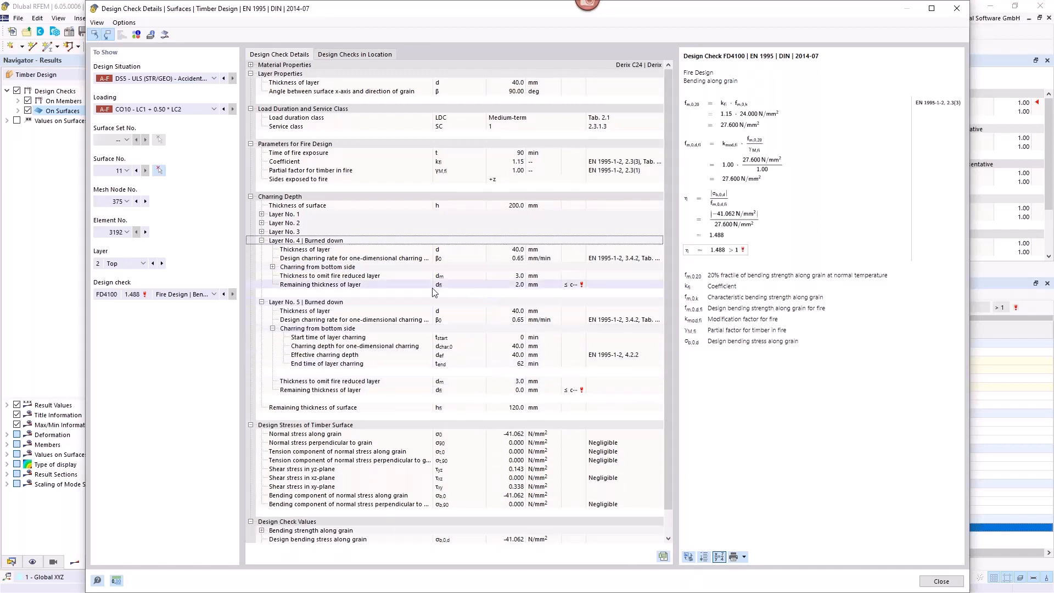
- Examine layer 4's charring from the bottom side and its remaining thickness in the FD4100 check details
click(400, 286)
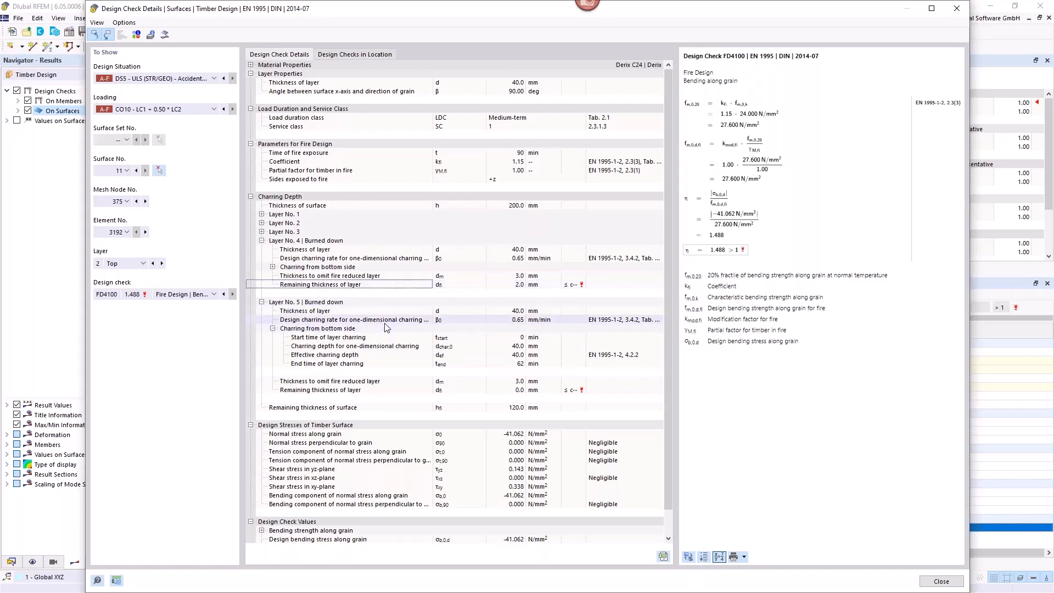
click(273, 267)
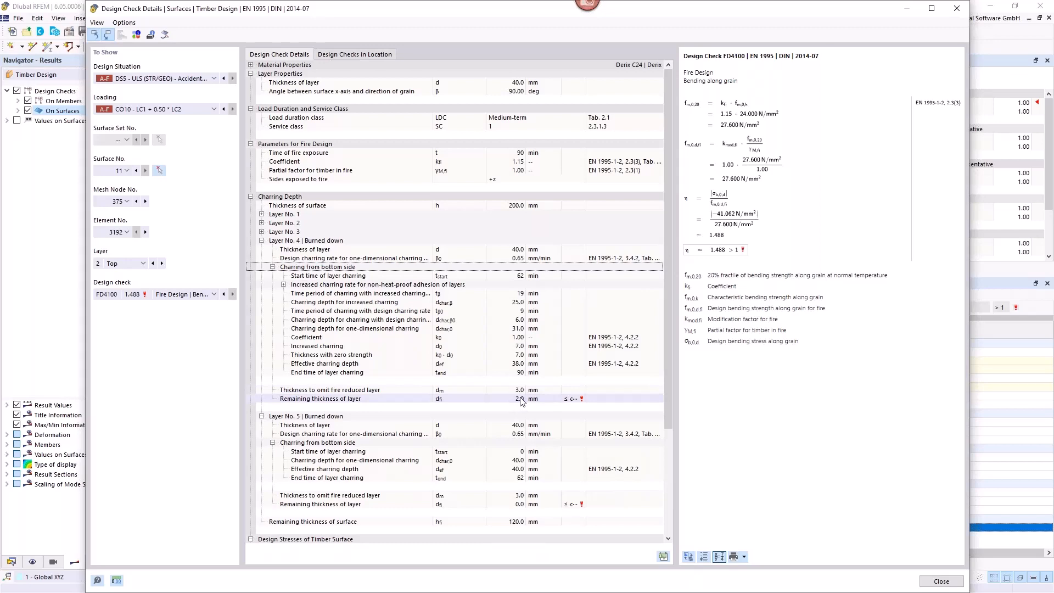
click(957, 9)
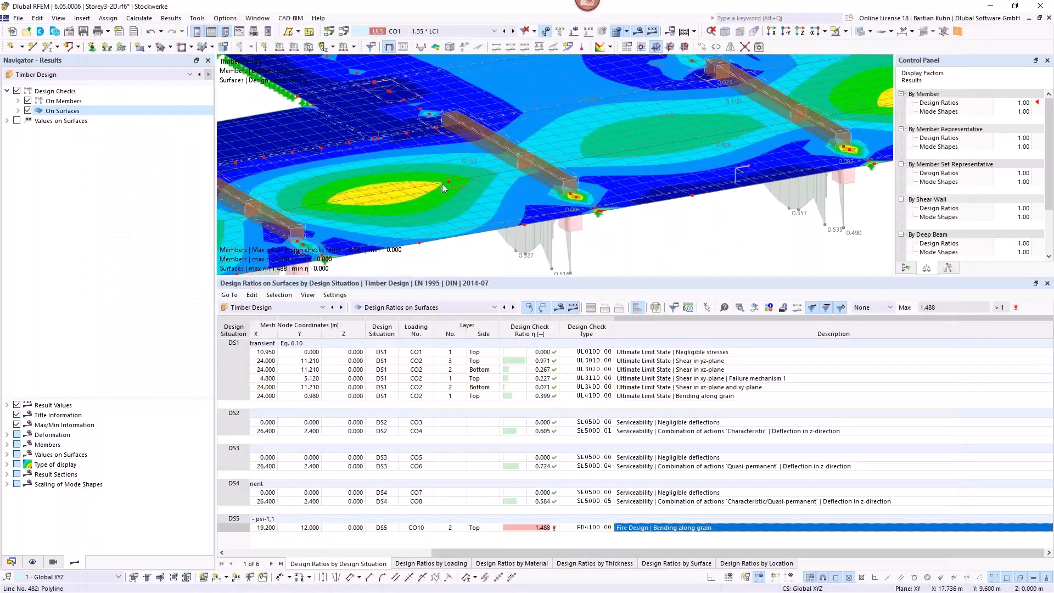
- Set the Standard fire resistance configuration for surfaces to heat-proof adhesion of cross-laminated timber layers, accepting deletion of the affected results
click(11, 562)
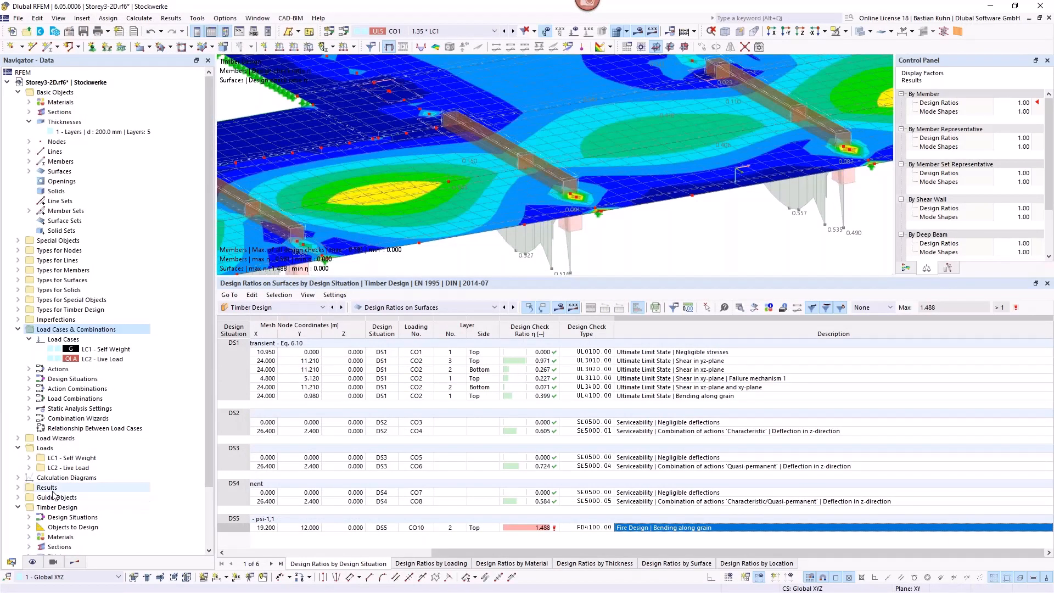
scroll(53, 496, down, 3)
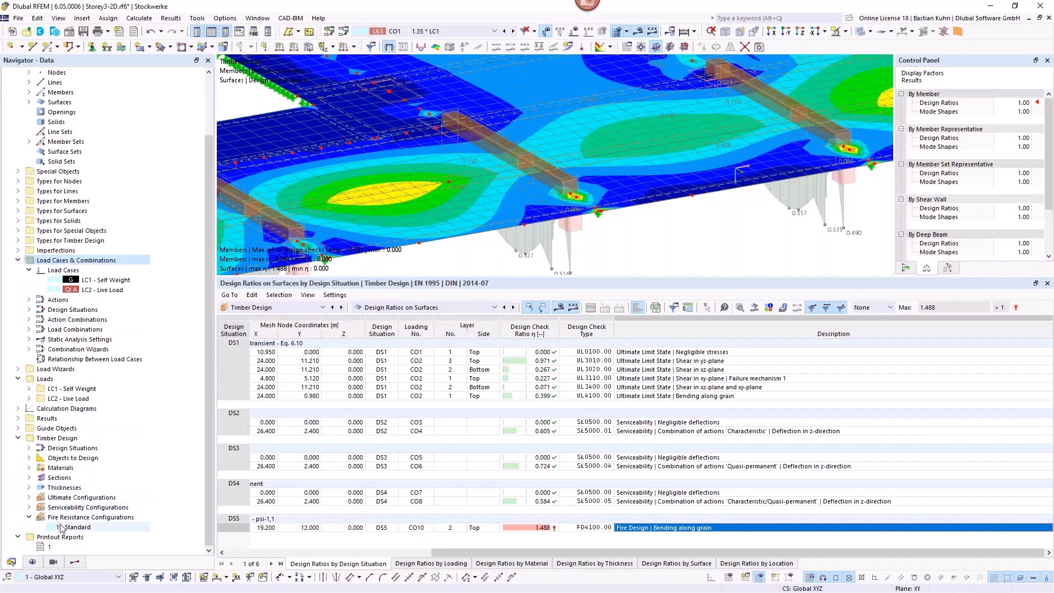
double_click(62, 528)
click(339, 87)
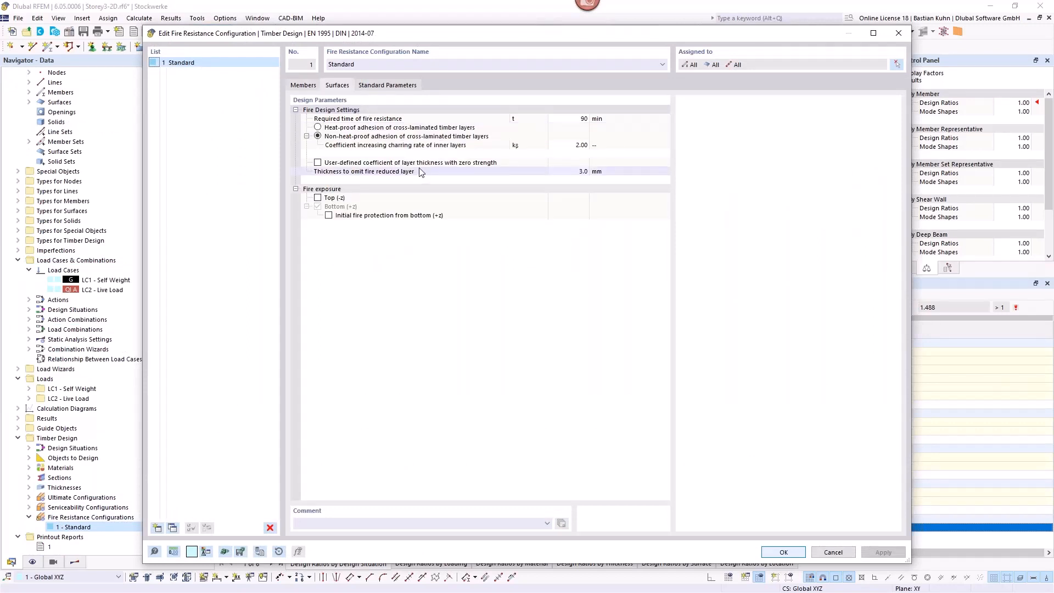
click(318, 127)
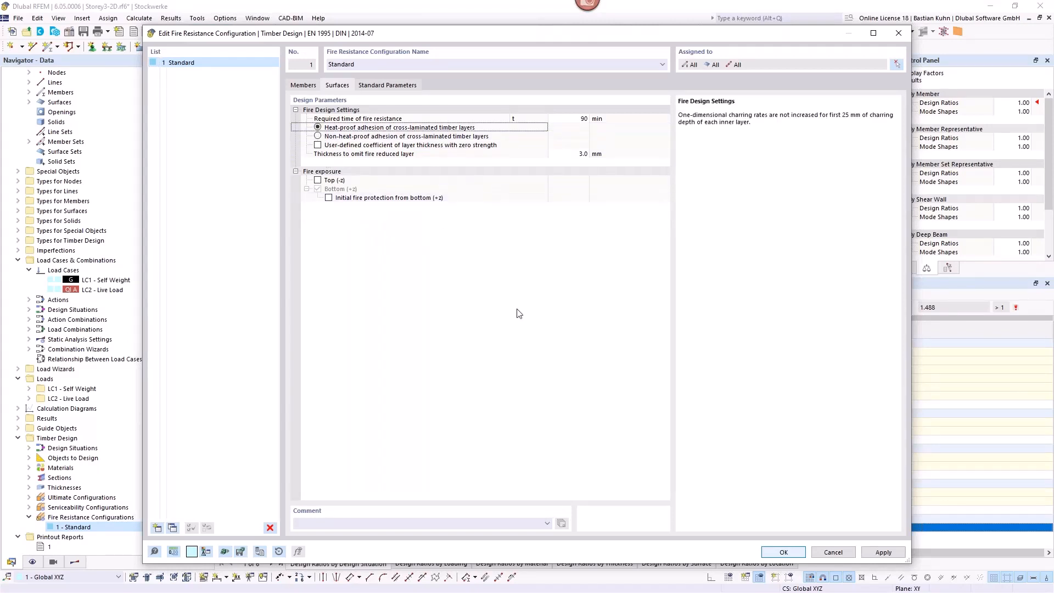
click(784, 552)
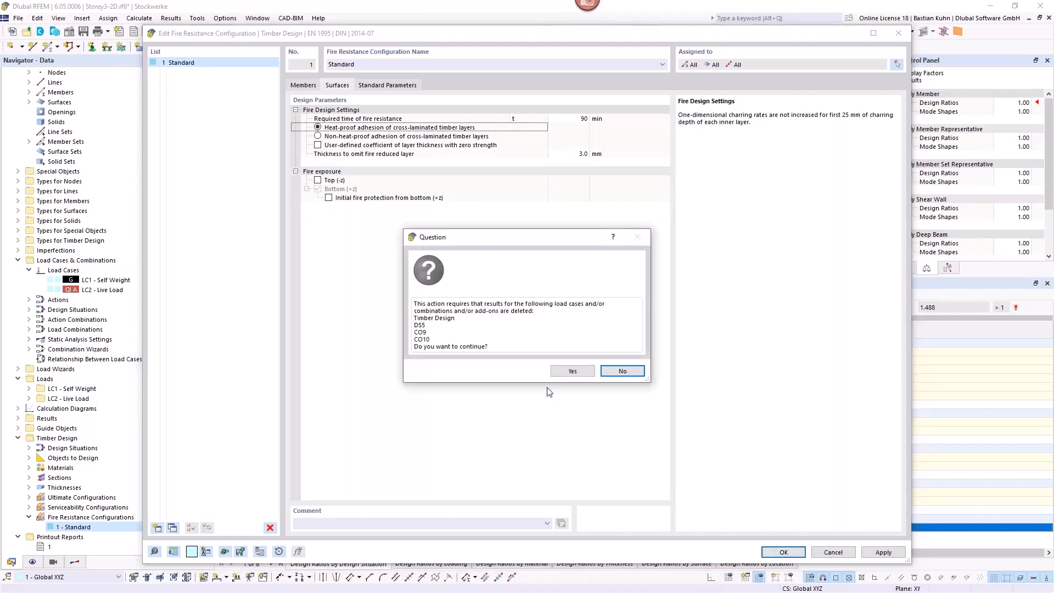
click(565, 374)
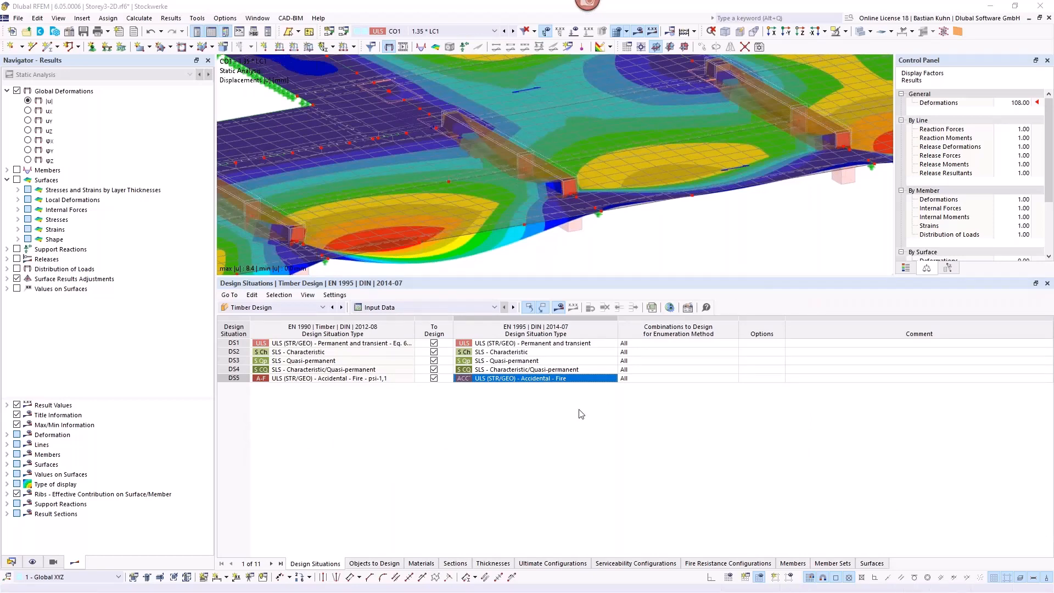
- Show the design ratios on surfaces by design situation and select the fire design check FD5100 for bending and tension along grain
click(495, 308)
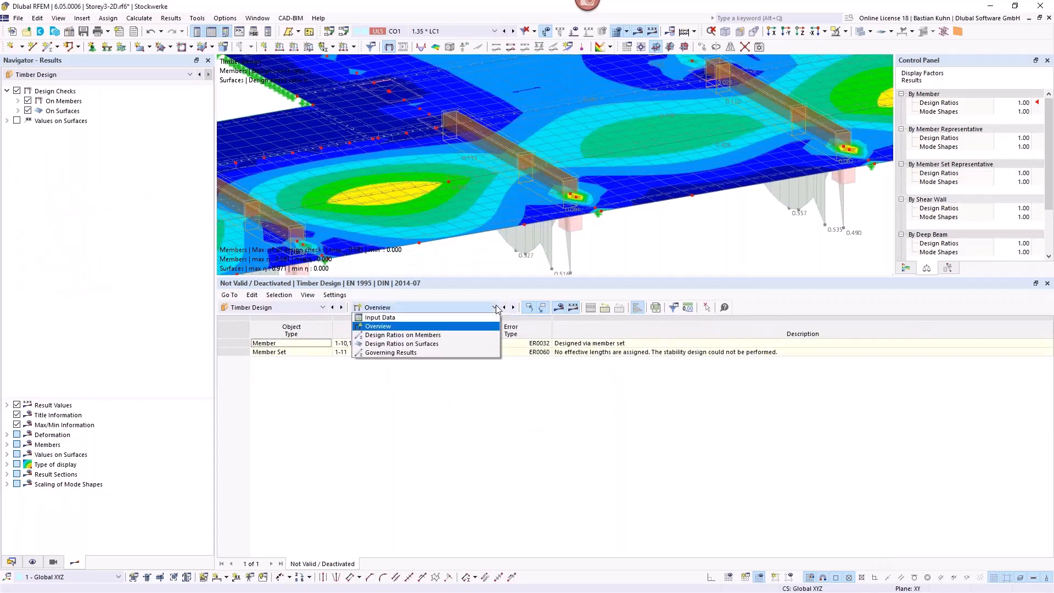
click(471, 344)
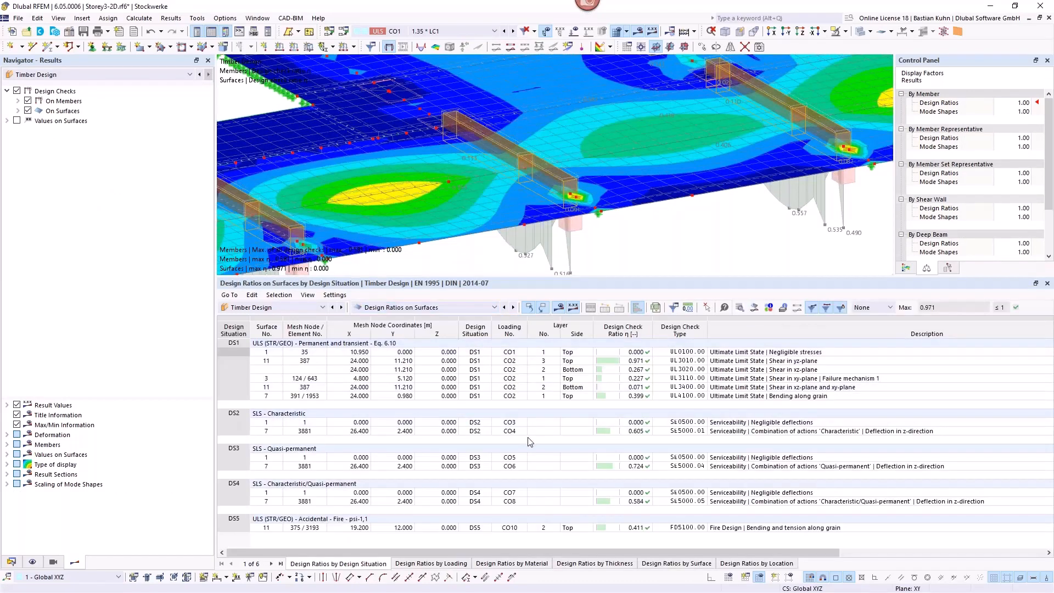
click(747, 529)
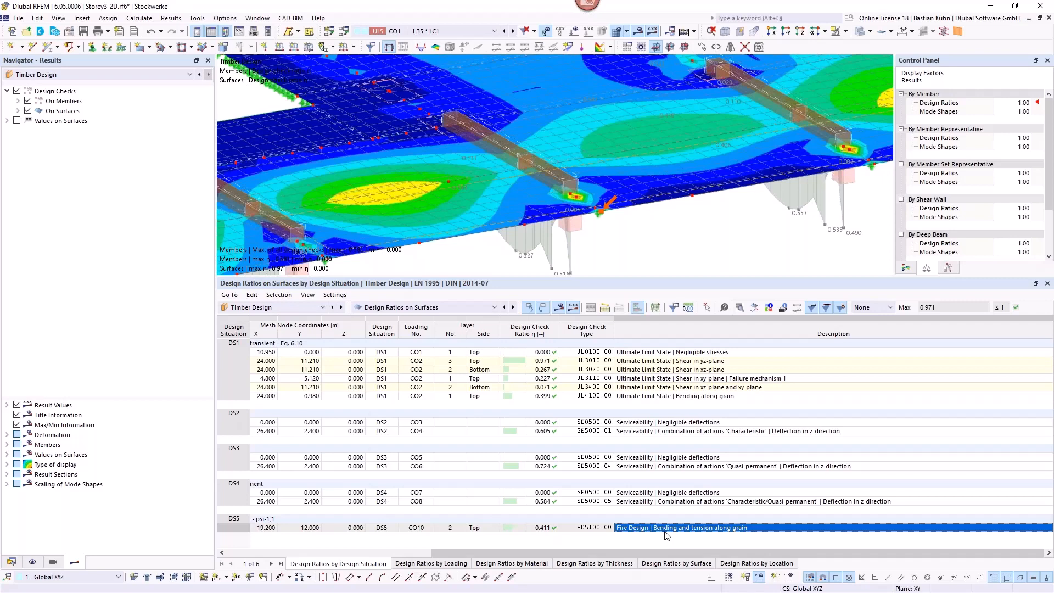
drag(608, 553, 372, 550)
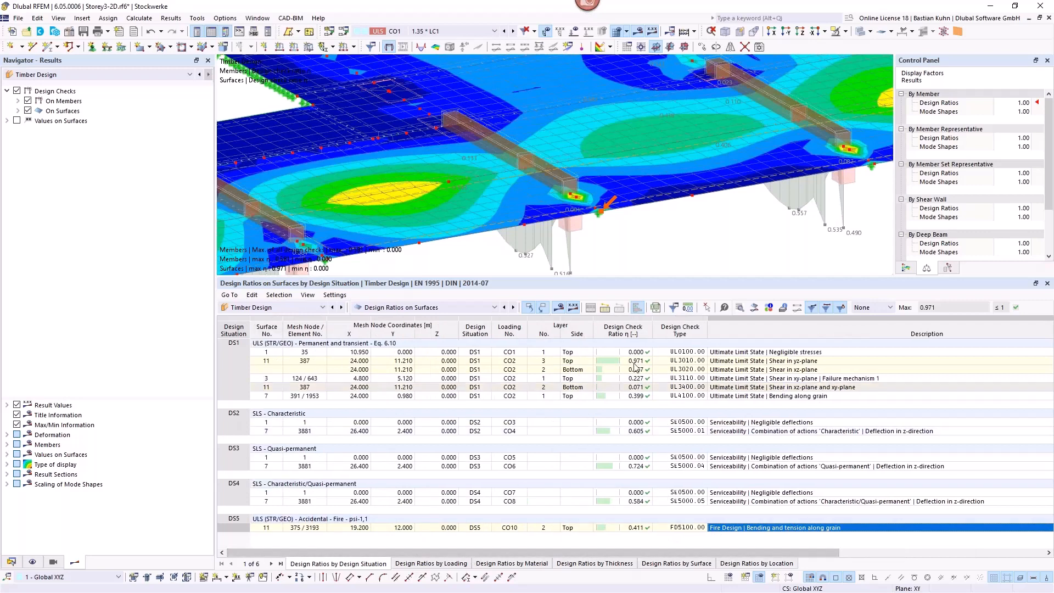
- View the through-thickness result diagram of the fire design check FD5100, first as design ratio and then as normal stress along grain
click(755, 308)
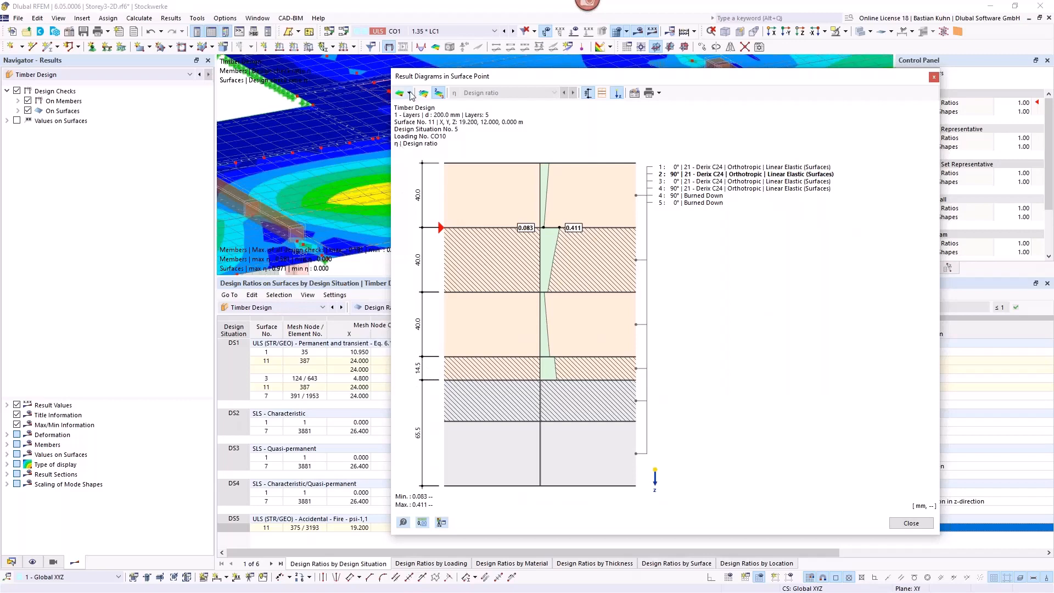
click(409, 94)
click(413, 108)
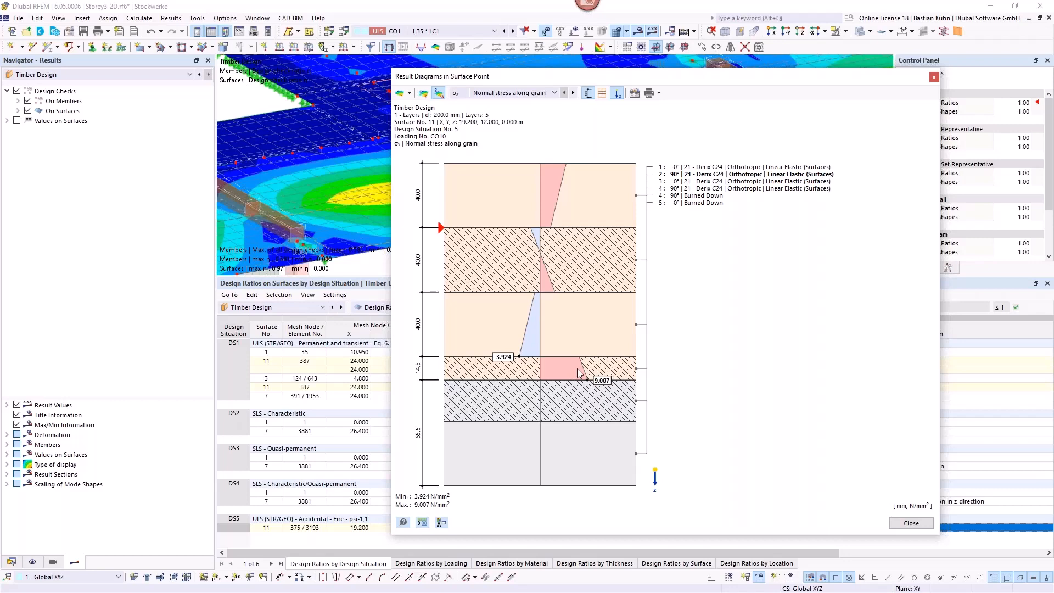
click(934, 78)
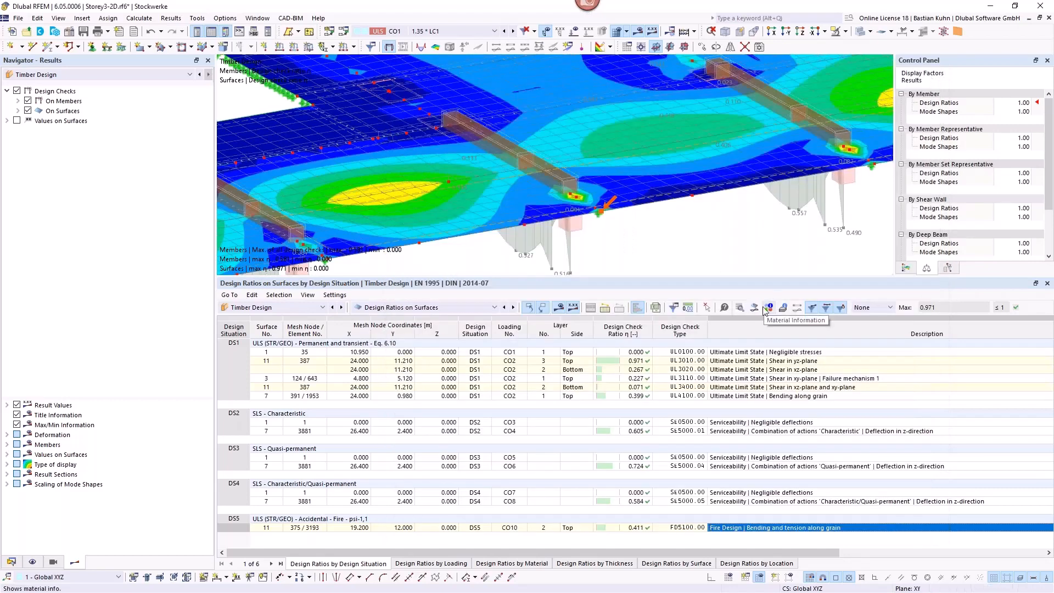
- Examine the charring depth of layers 5 and 4 in the FD5100 fire design check details
double_click(797, 528)
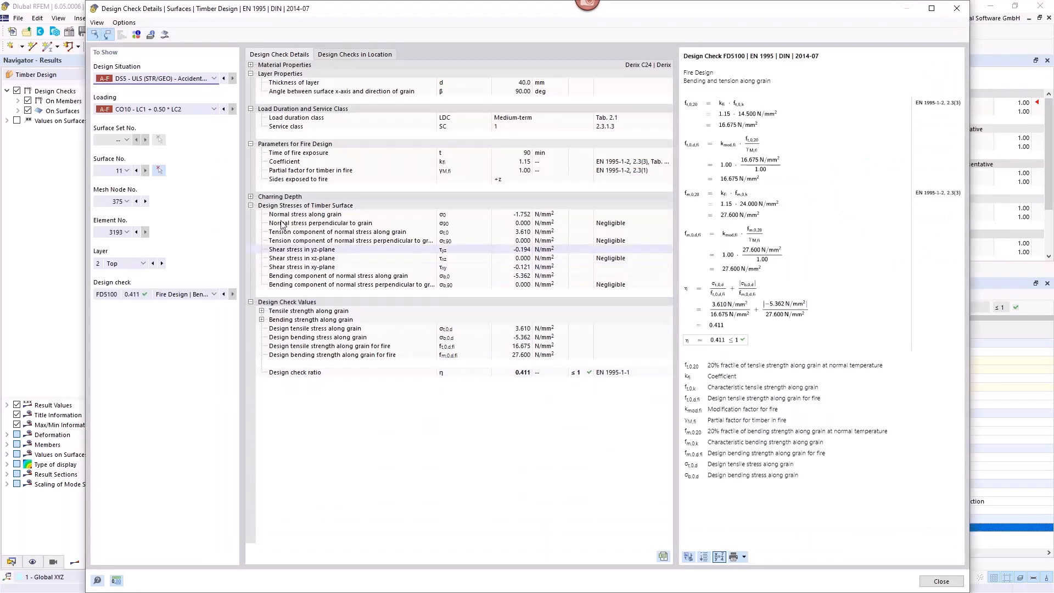
click(251, 197)
click(251, 197)
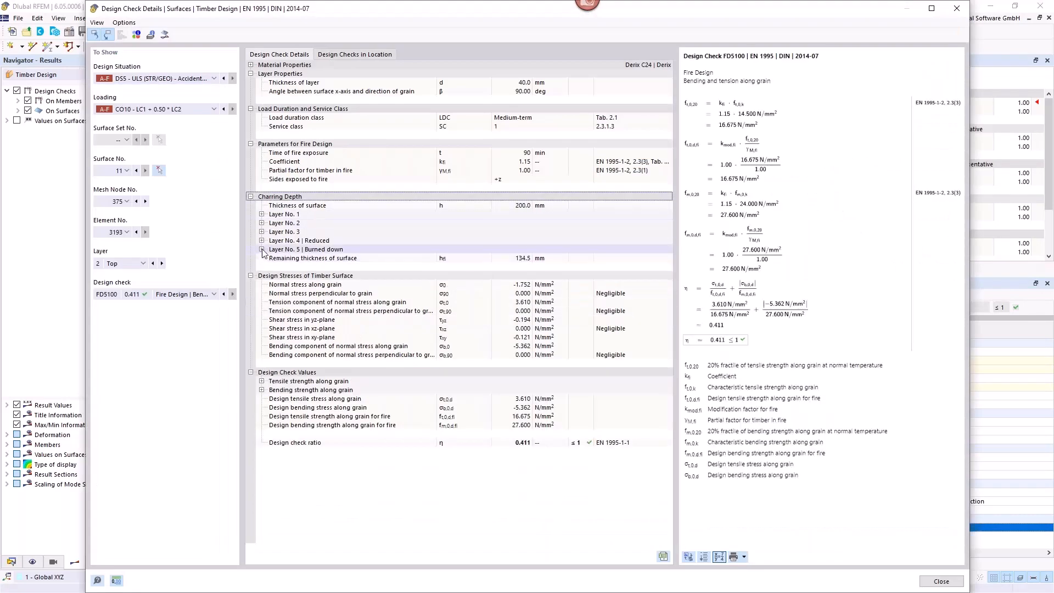
click(262, 250)
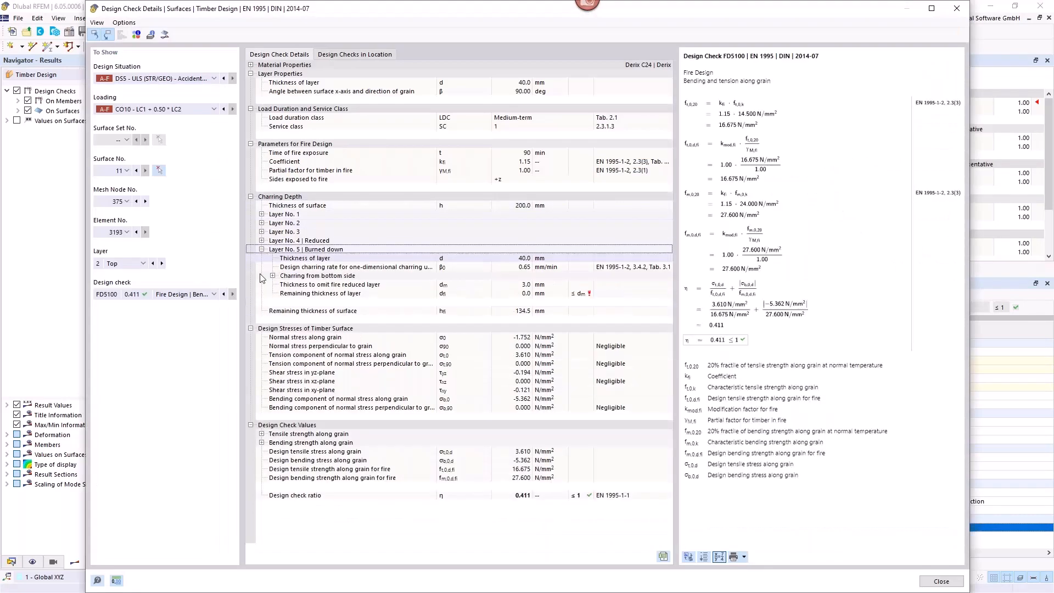
click(262, 240)
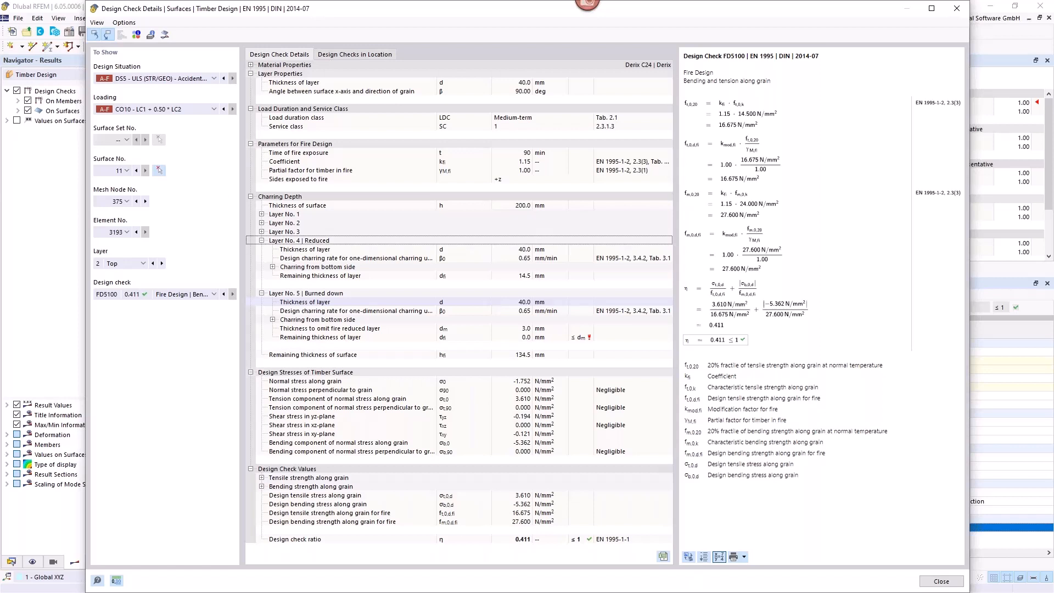
click(952, 11)
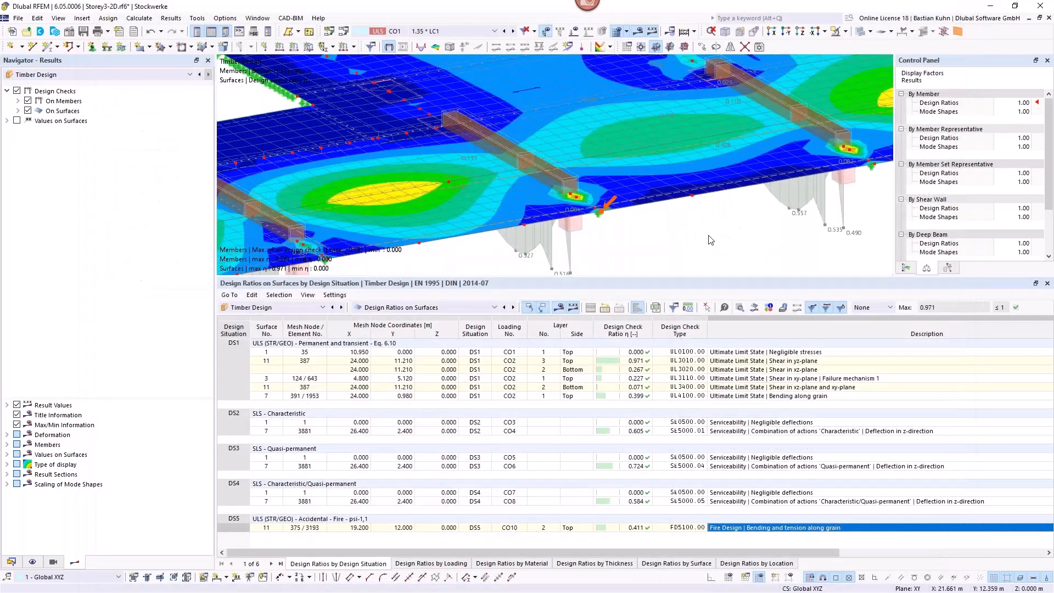
- Enlarge the model view above the results table and view the design ratio distribution over the whole slab
scroll(702, 224, down, 6)
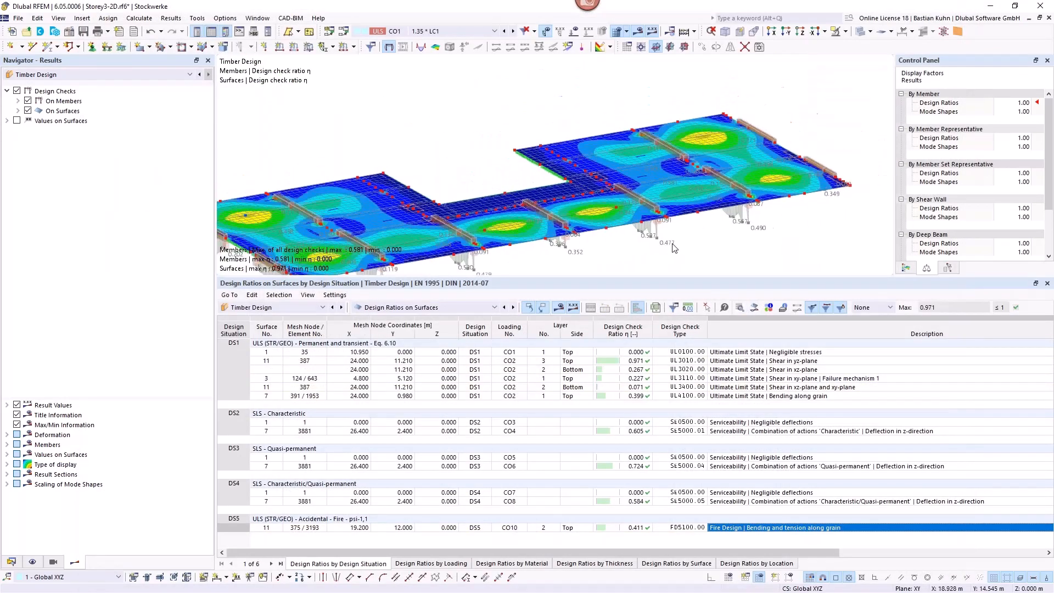
middle_drag(654, 231, 738, 202)
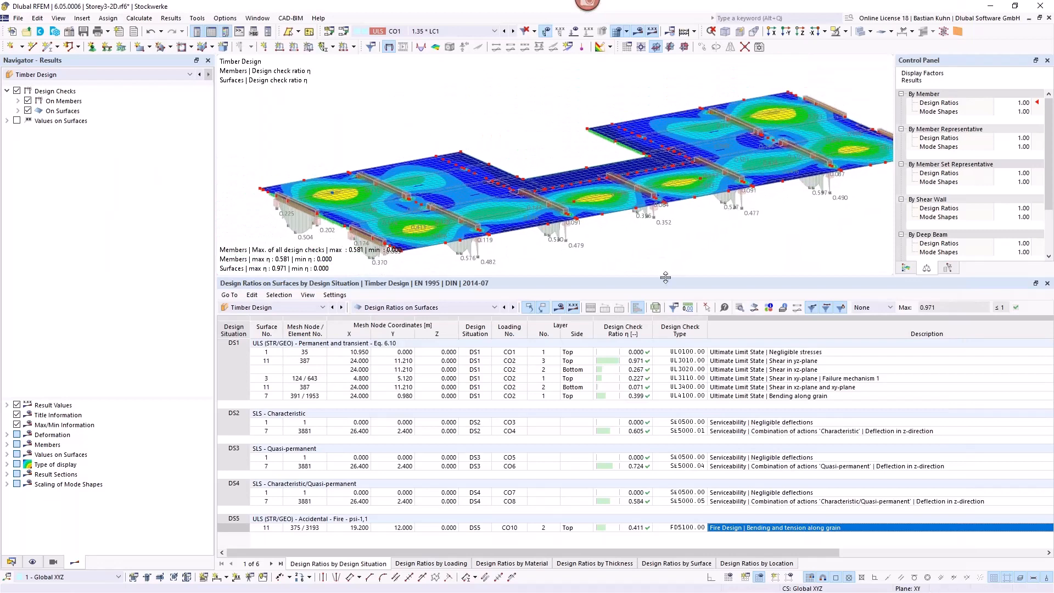
drag(665, 277, 665, 376)
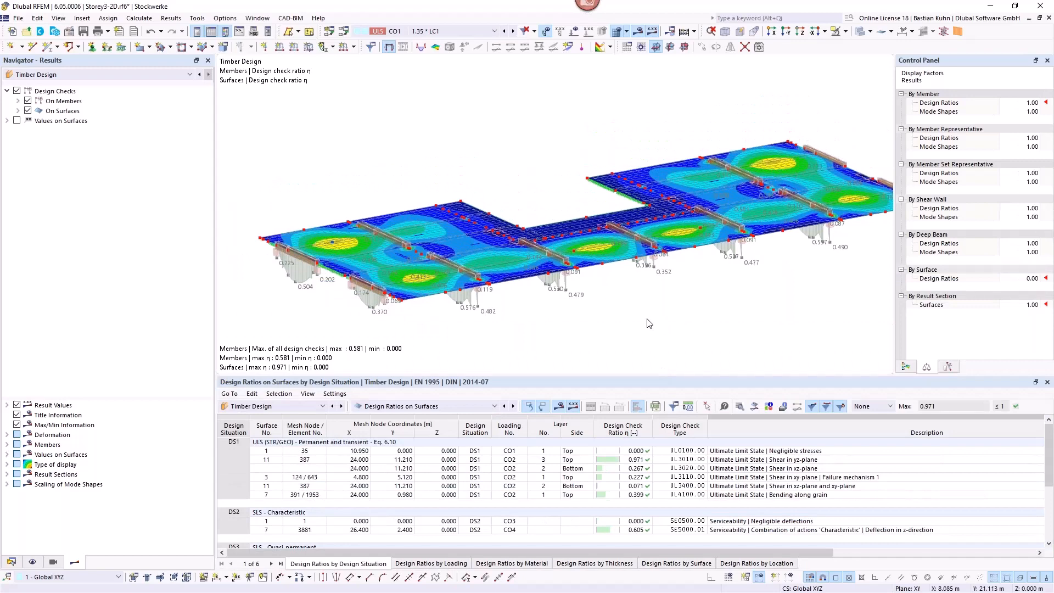
middle_drag(643, 283, 581, 282)
scroll(580, 282, up, 3)
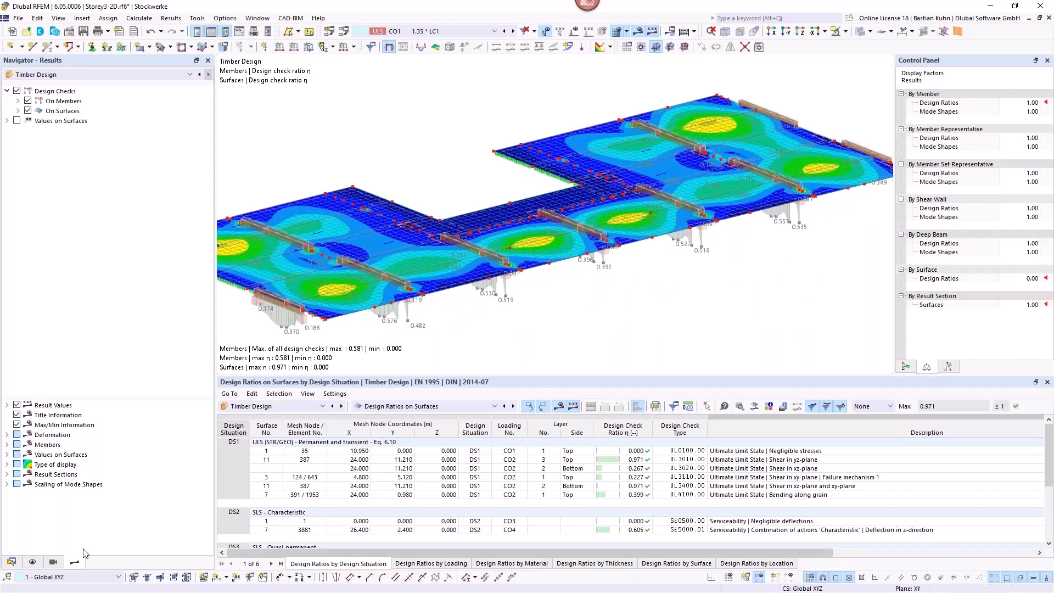
- Turn off the combination wizard in the load cases and combinations settings so that combinations can be defined manually
click(11, 562)
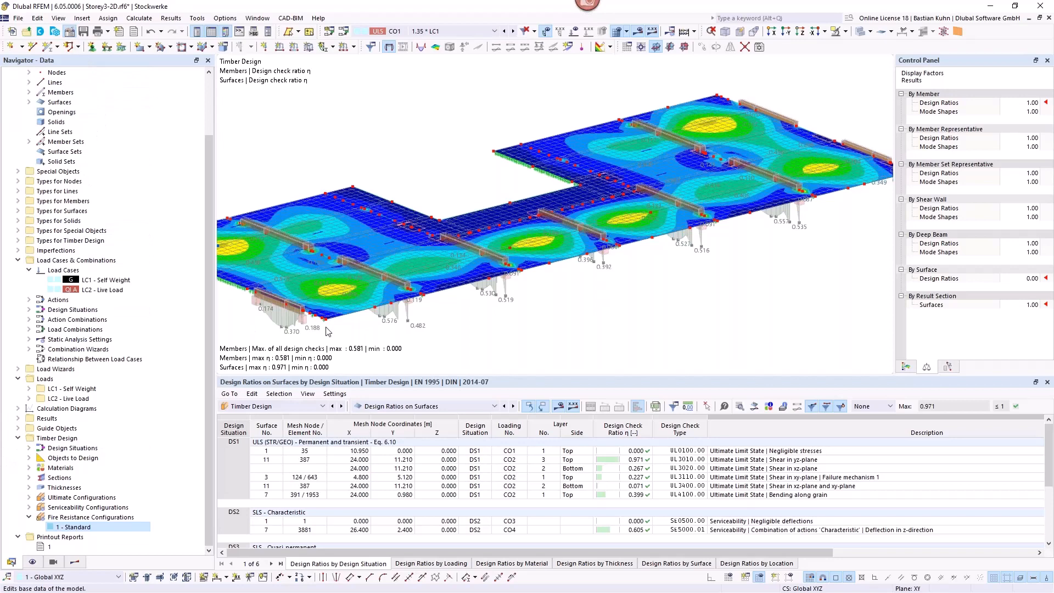
key(Escape)
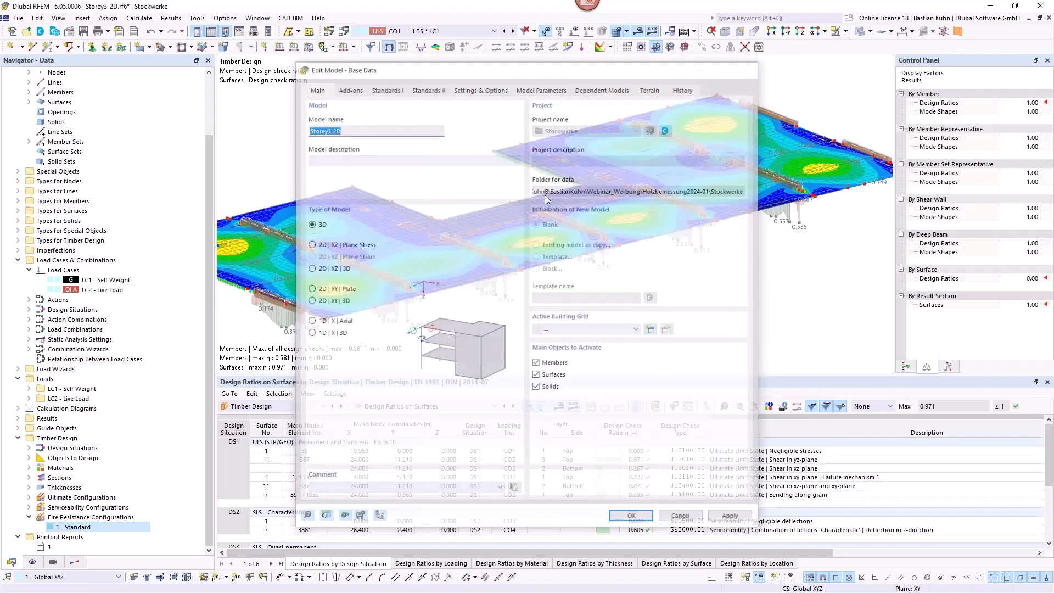
right_click(101, 260)
click(127, 268)
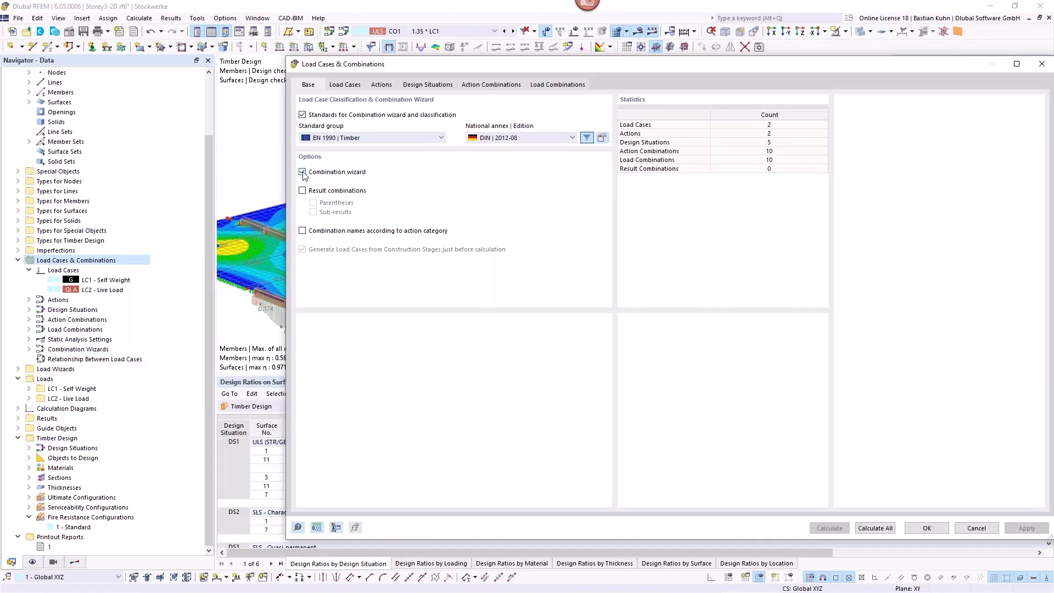
click(302, 172)
click(658, 354)
- Add a design situation of type SLS - Quasi-permanent and name it Vibration
click(428, 84)
click(394, 84)
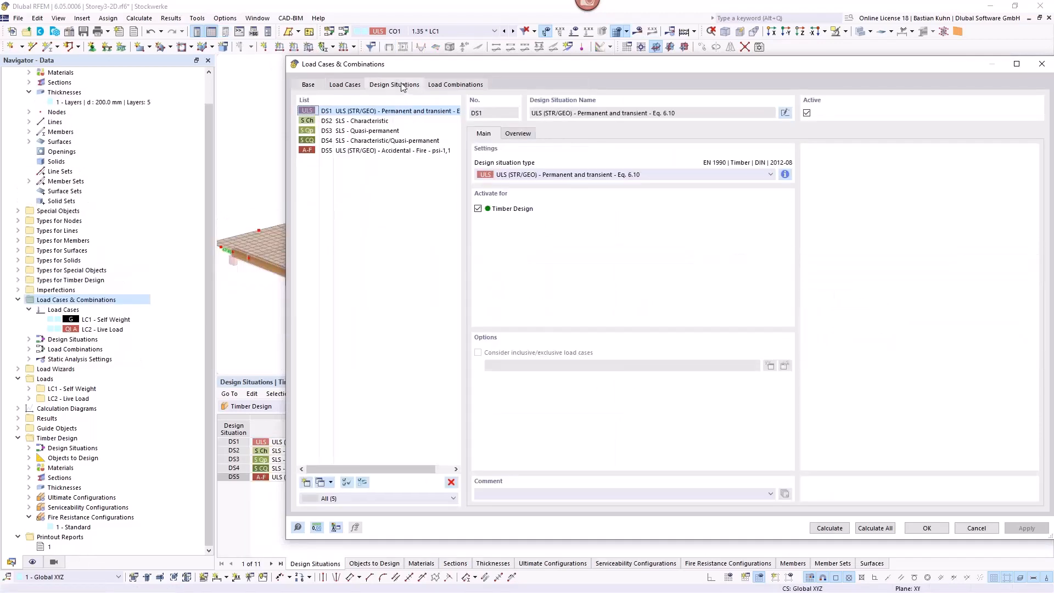
click(306, 483)
click(634, 175)
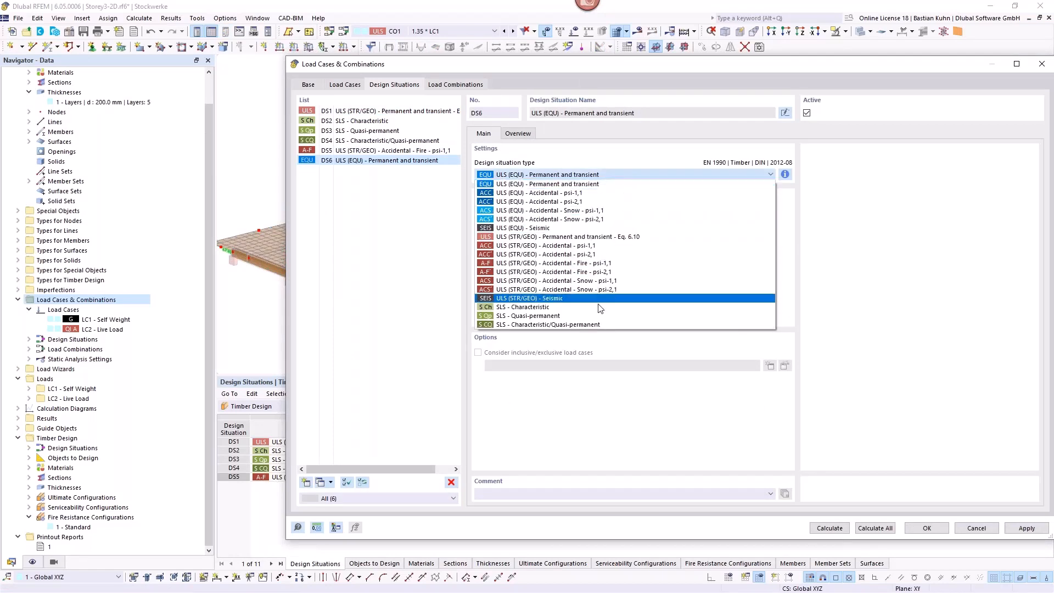
click(601, 317)
click(785, 113)
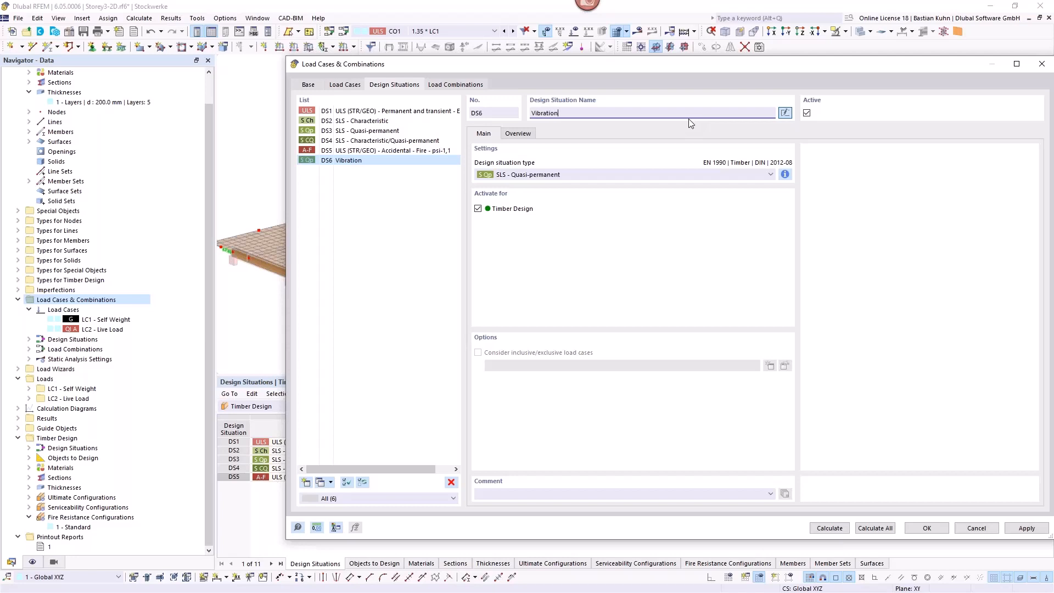
- Create a new load combination and assign it to the DS6 Vibration design situation
click(456, 84)
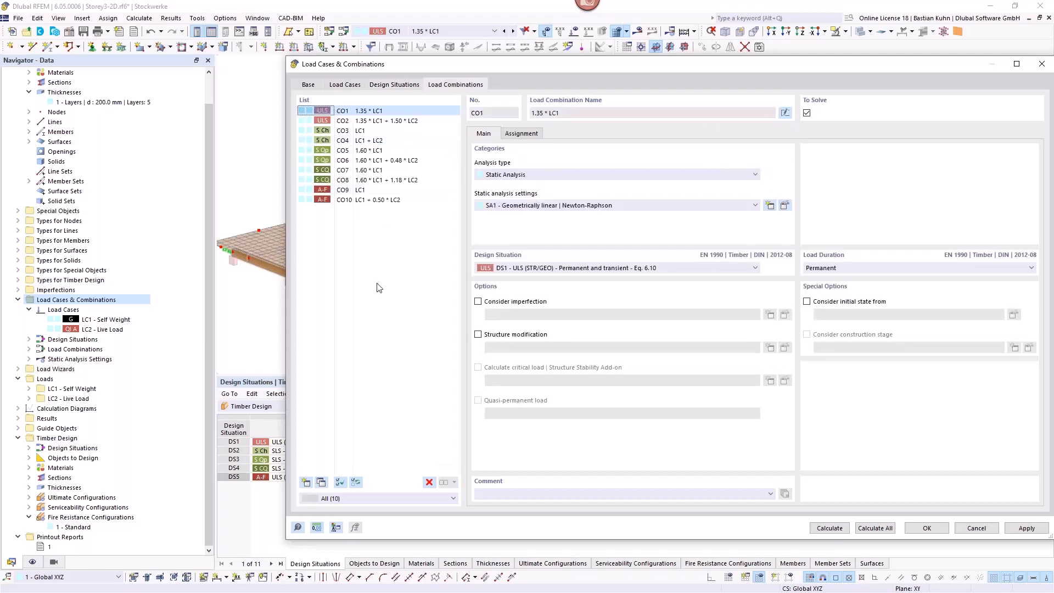
click(305, 482)
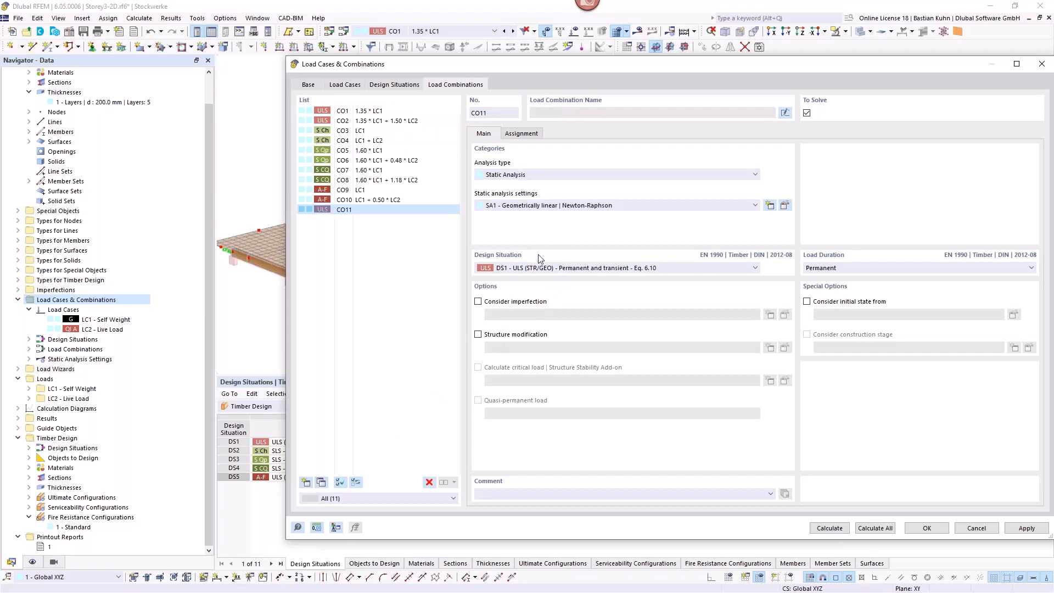
click(546, 269)
click(532, 322)
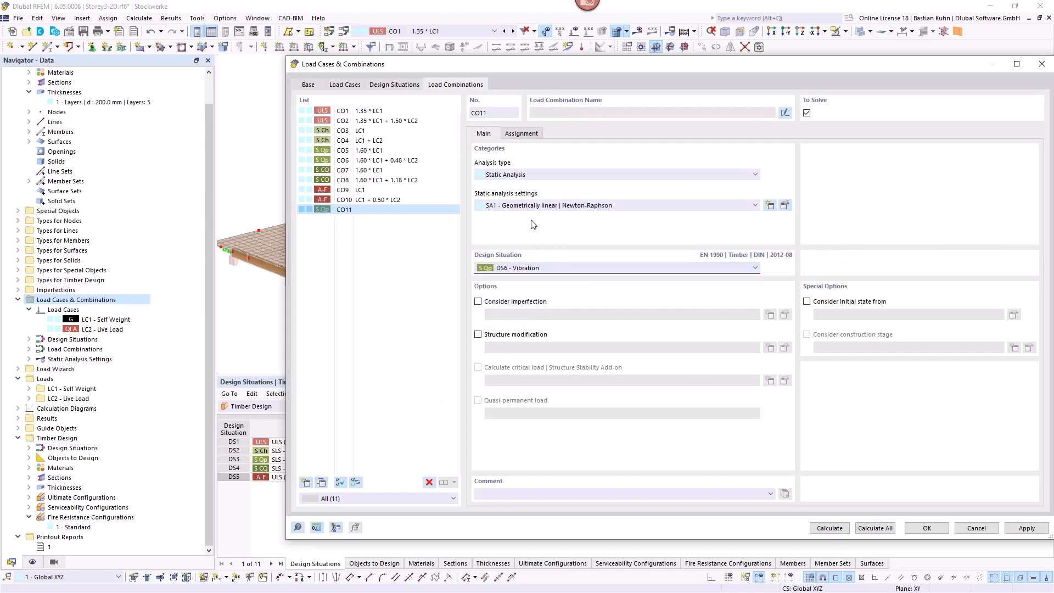
- Assign Self Weight with factor 1.00 and Live Load with factor 0.30 to the new load combination and accept the settings
click(522, 134)
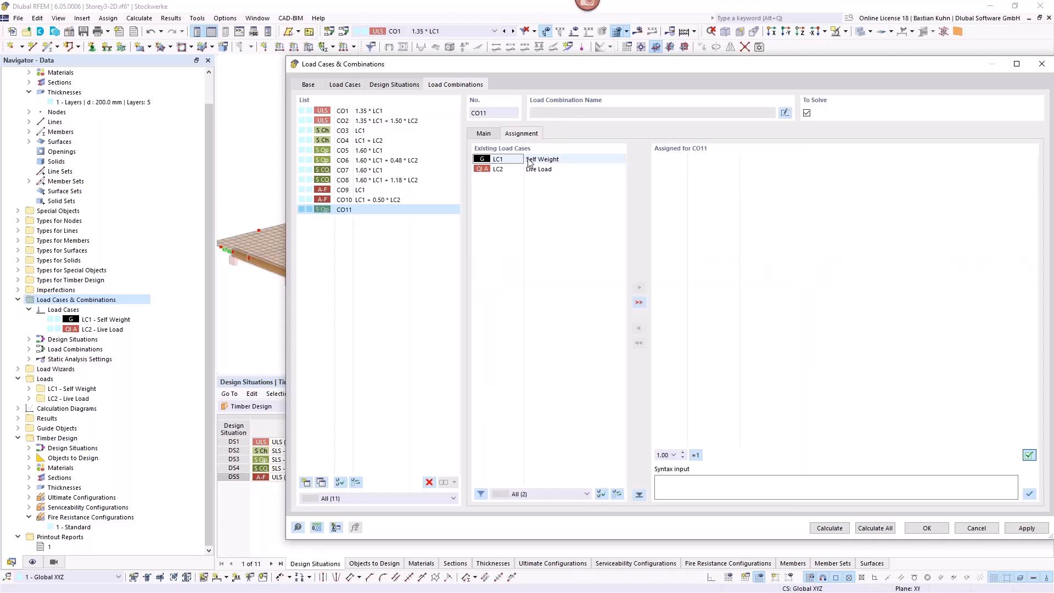
double_click(530, 161)
double_click(534, 170)
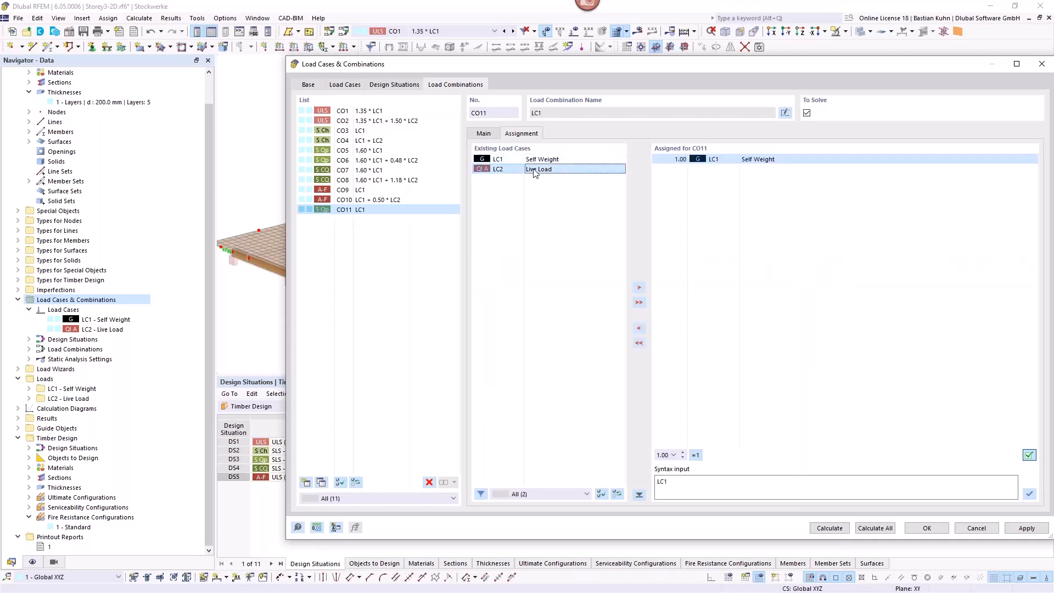
click(672, 169)
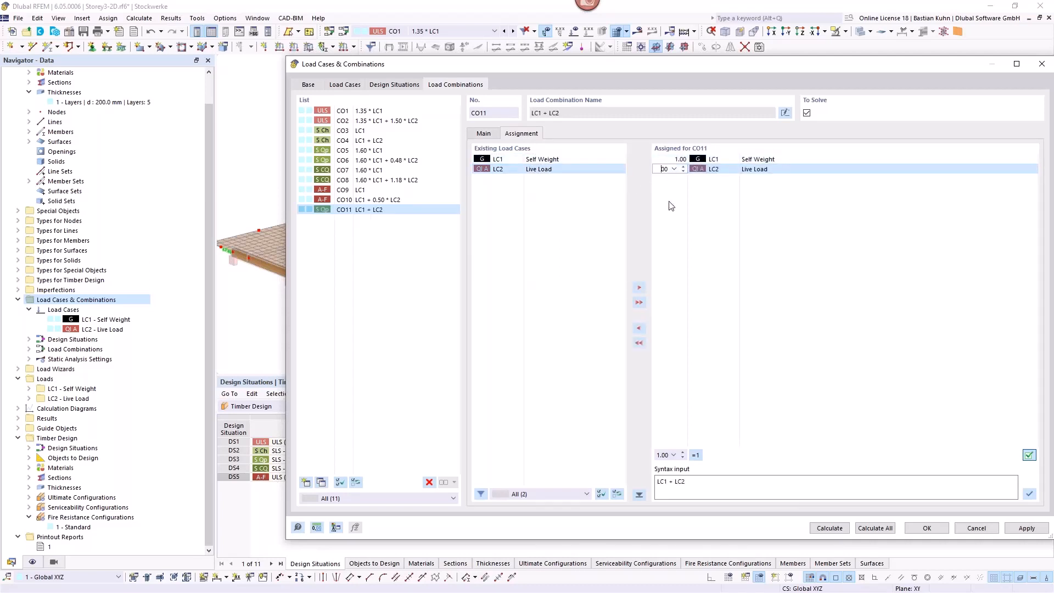
text(0,3)
key(Return)
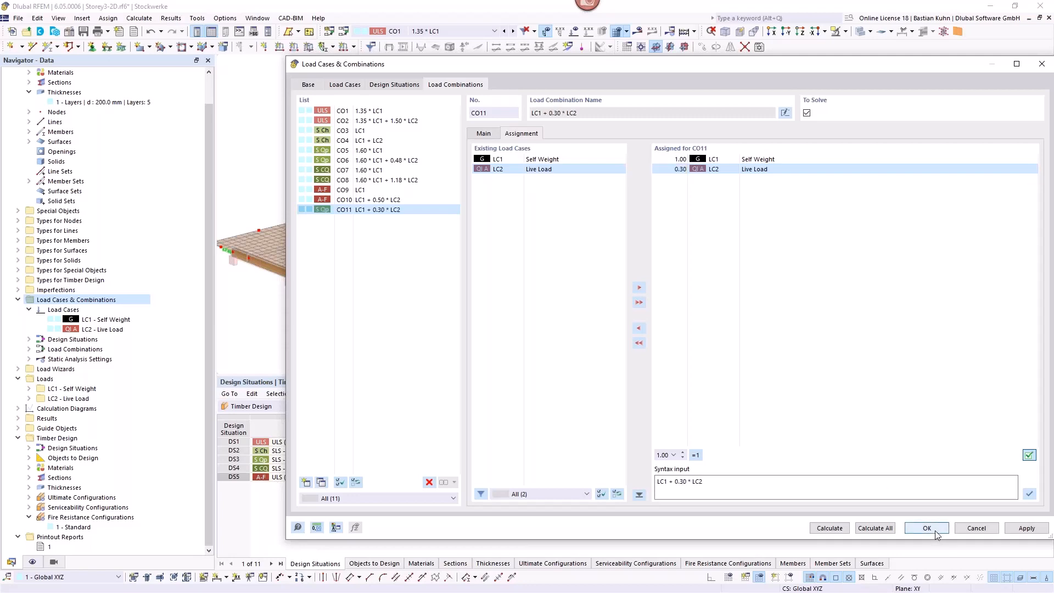
click(928, 528)
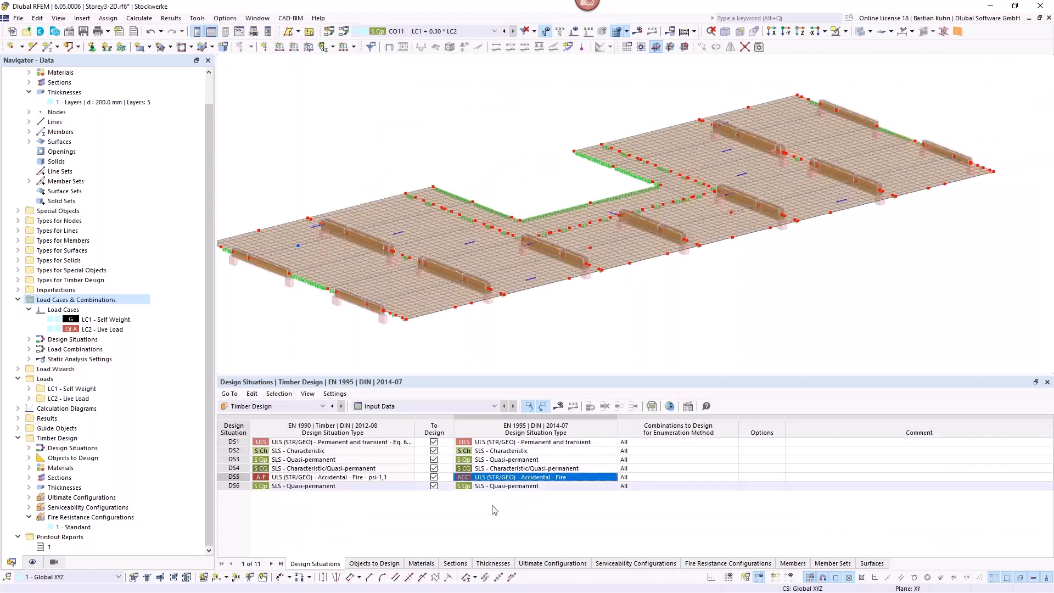
- Exclude design situations DS1 to DS5 from the timber design so that only DS6 is designed
click(434, 478)
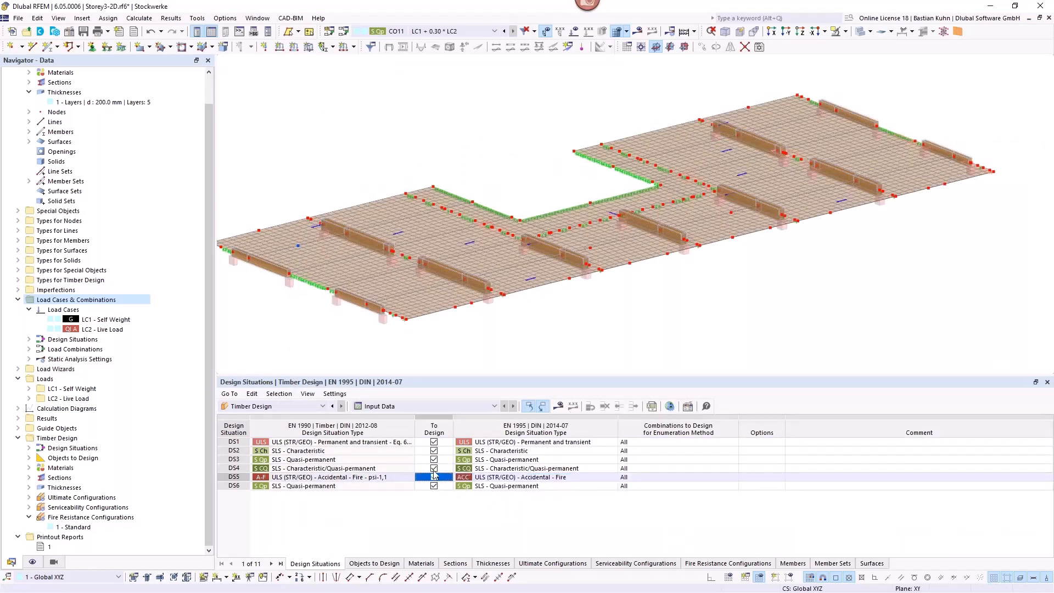
click(434, 468)
click(434, 459)
click(434, 451)
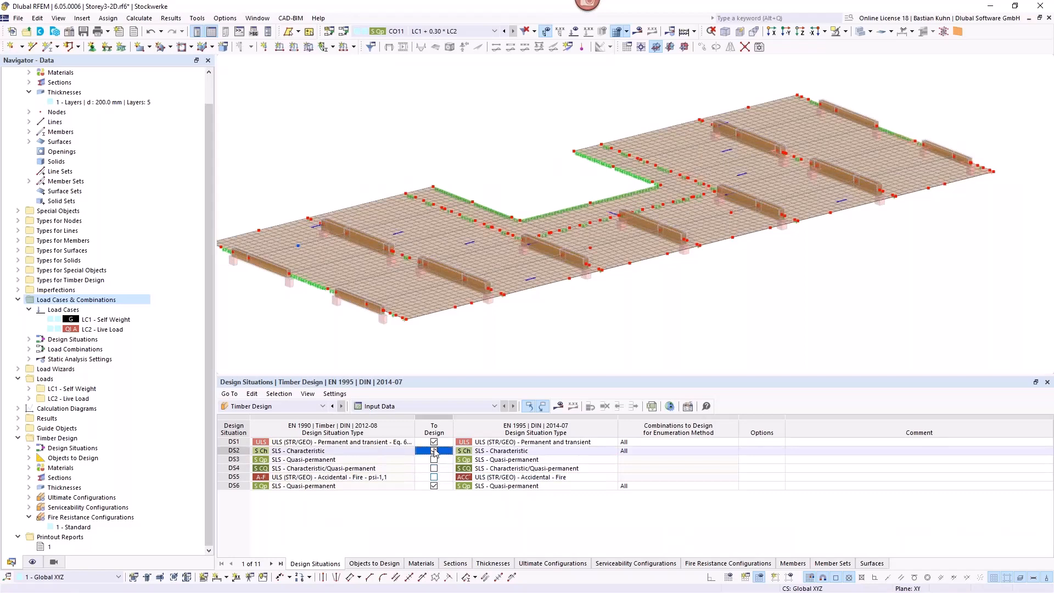
click(433, 442)
- Set the EN 1995 design situation type of DS6 to SLS - Vibration and calculate the timber design results
click(537, 488)
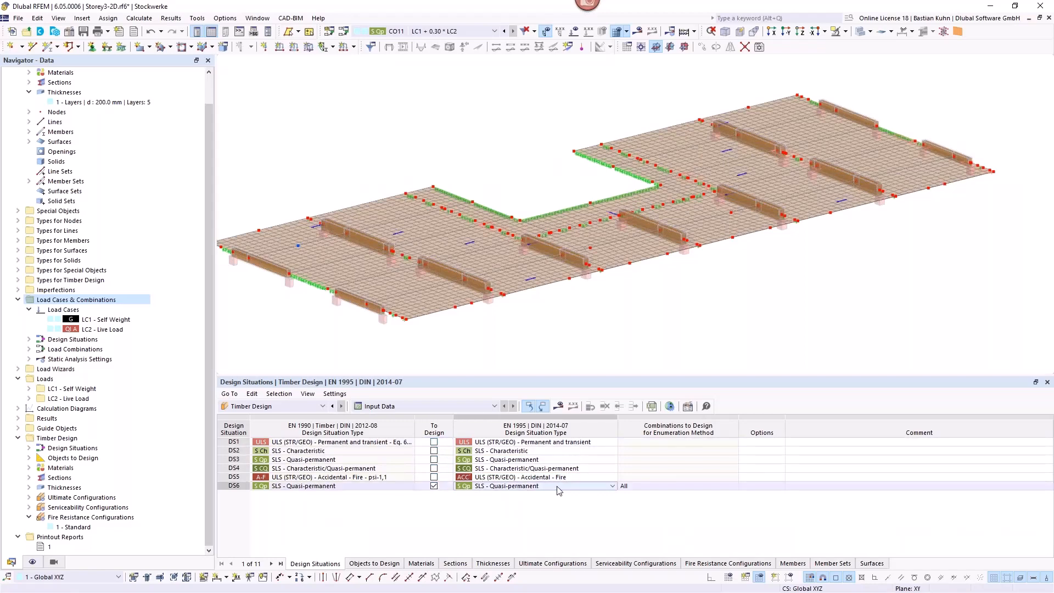
click(557, 487)
click(539, 545)
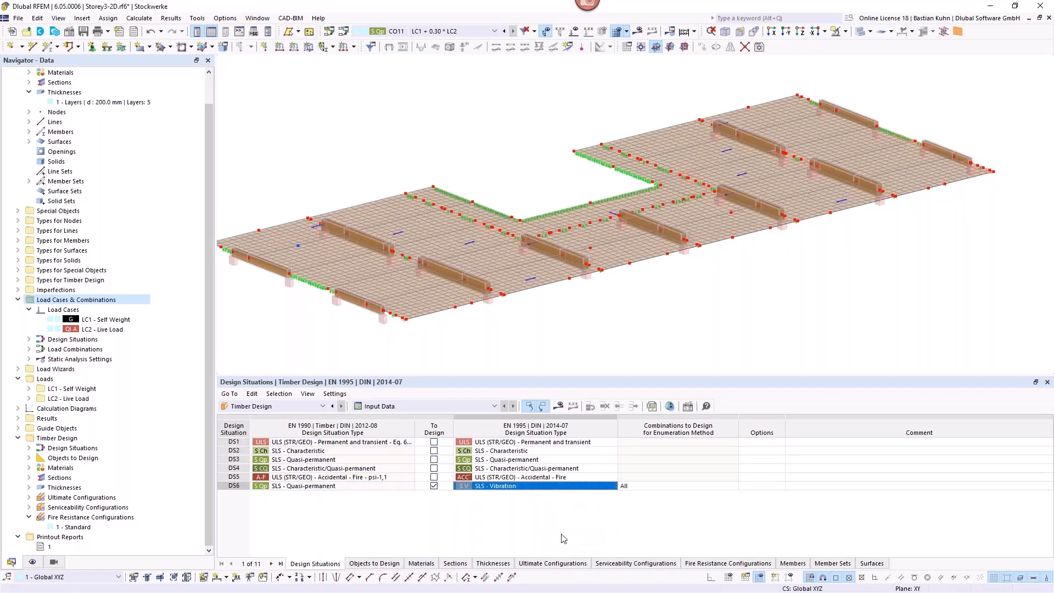
click(558, 406)
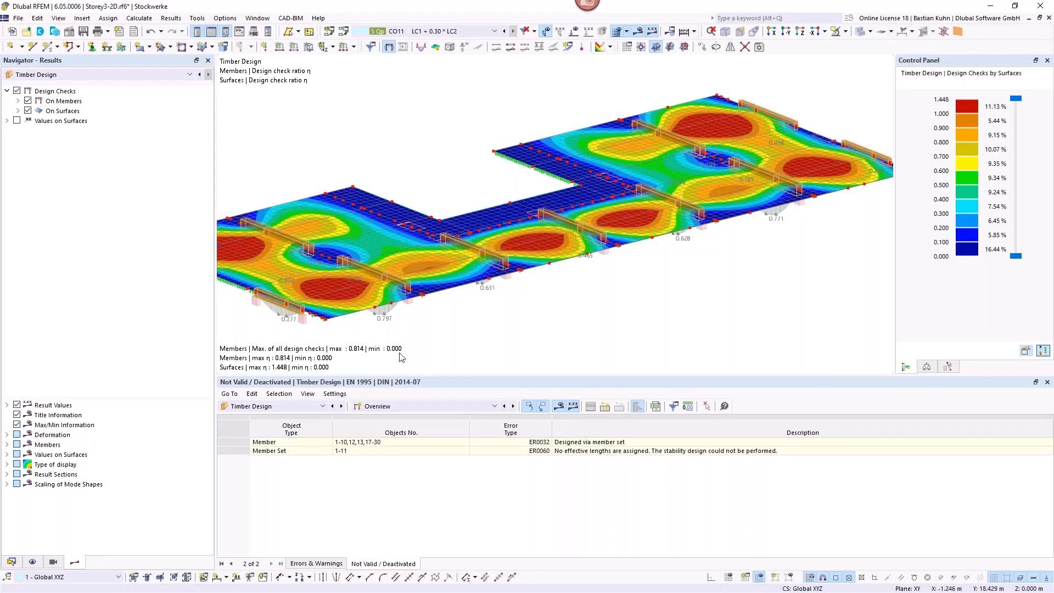
- Review the vibration design ratios on the members and on the surfaces, together with their distribution over the slab
scroll(422, 331, down, 2)
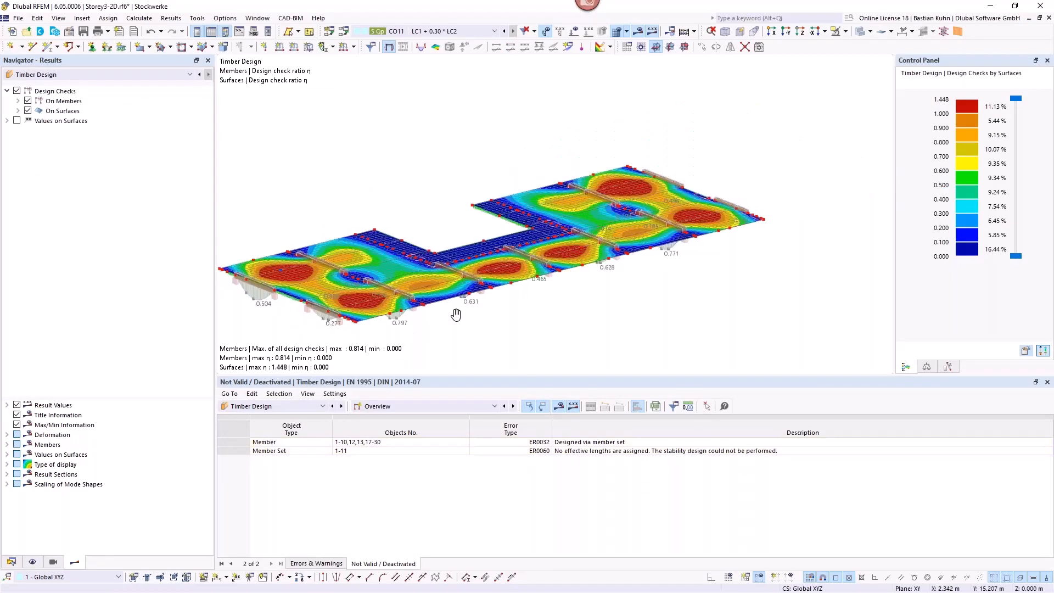
middle_drag(454, 314, 499, 293)
click(495, 407)
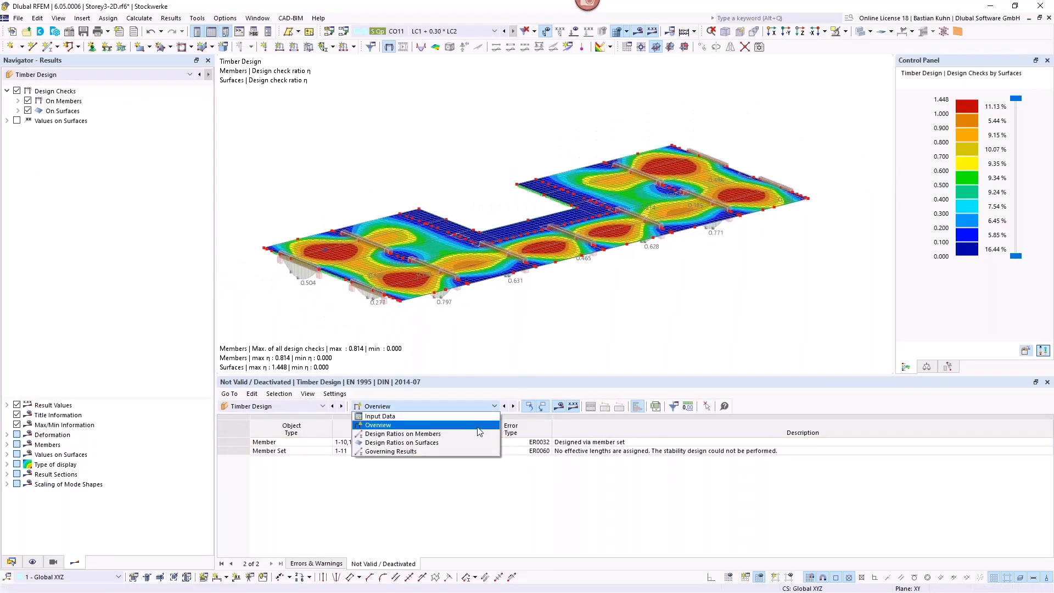
click(477, 432)
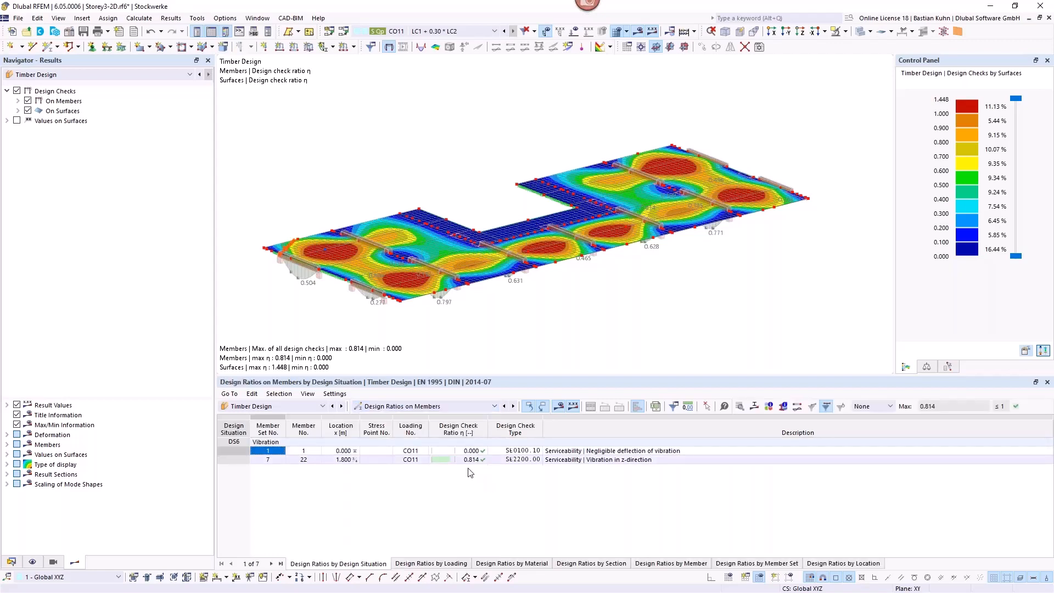
click(463, 459)
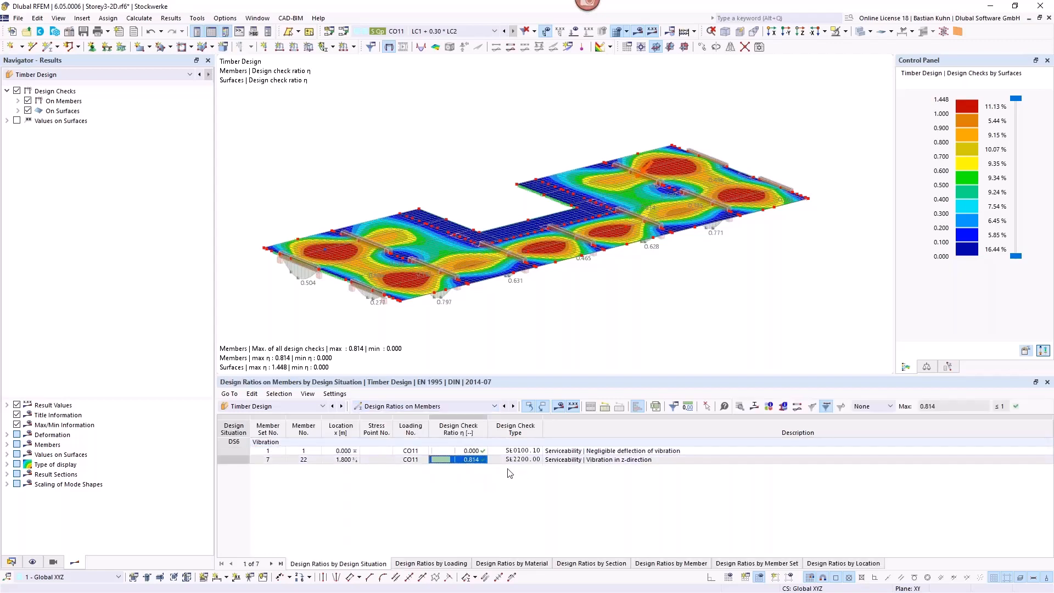
click(512, 407)
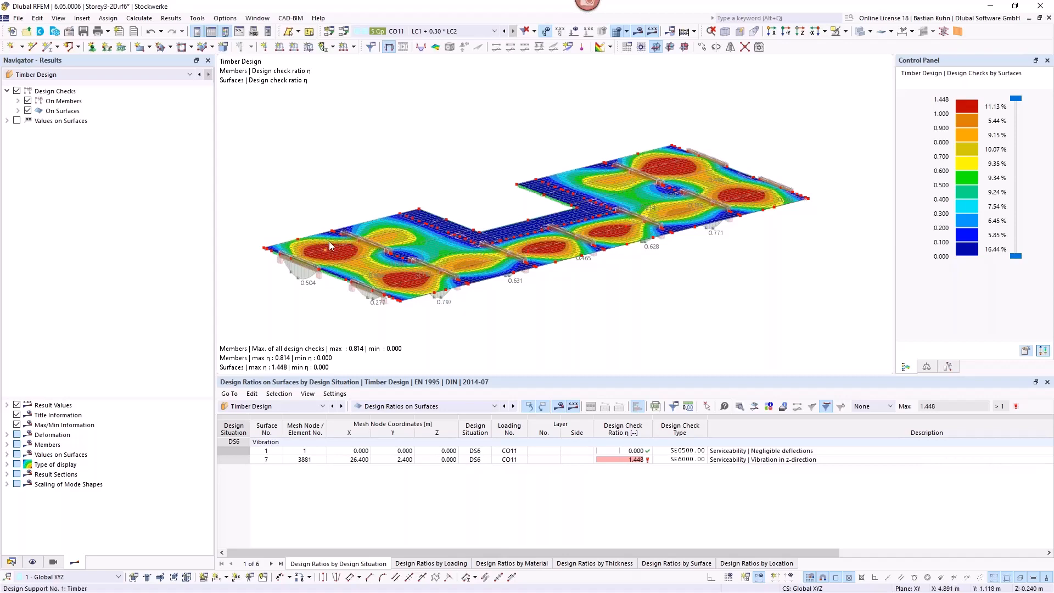
mouse_move(378, 253)
ctrl+middle_down()
mouse_move(426, 211)
mouse_move(386, 242)
ctrl+middle_up()
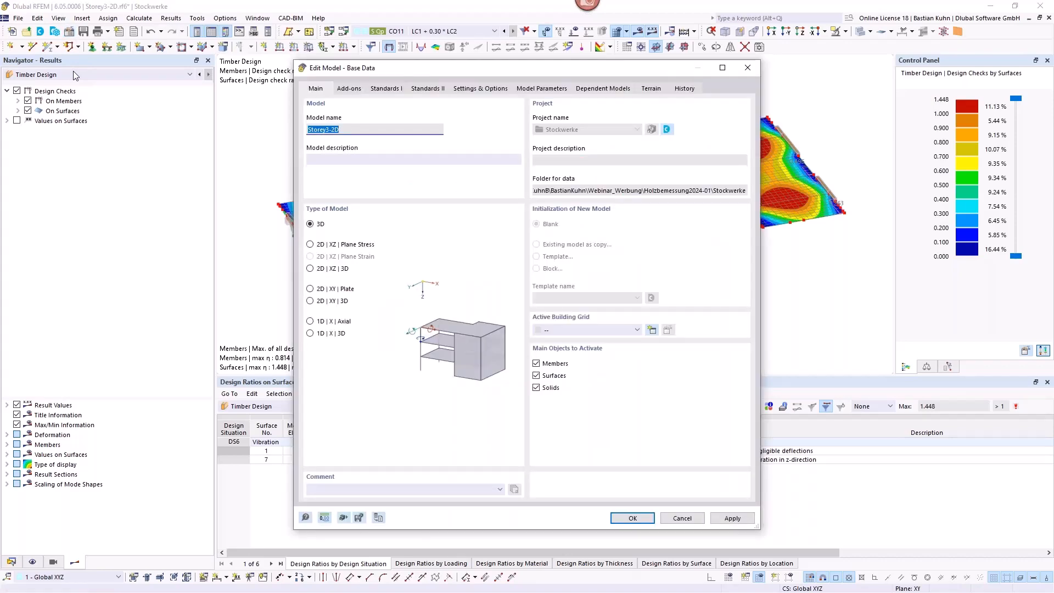
- Activate the Modal Analysis add-on in the model's base data
click(350, 89)
click(310, 219)
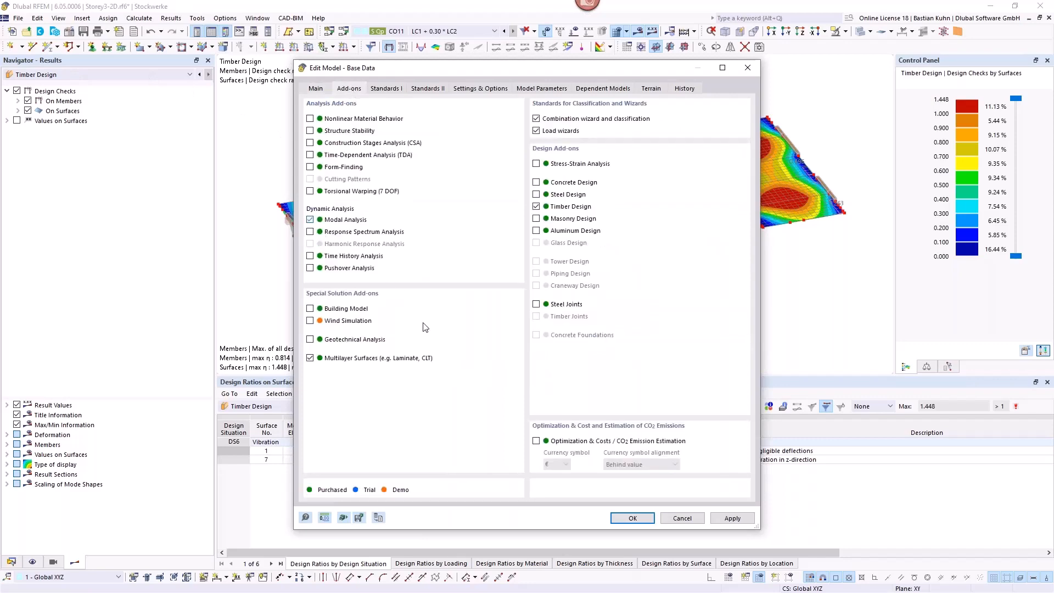
click(632, 518)
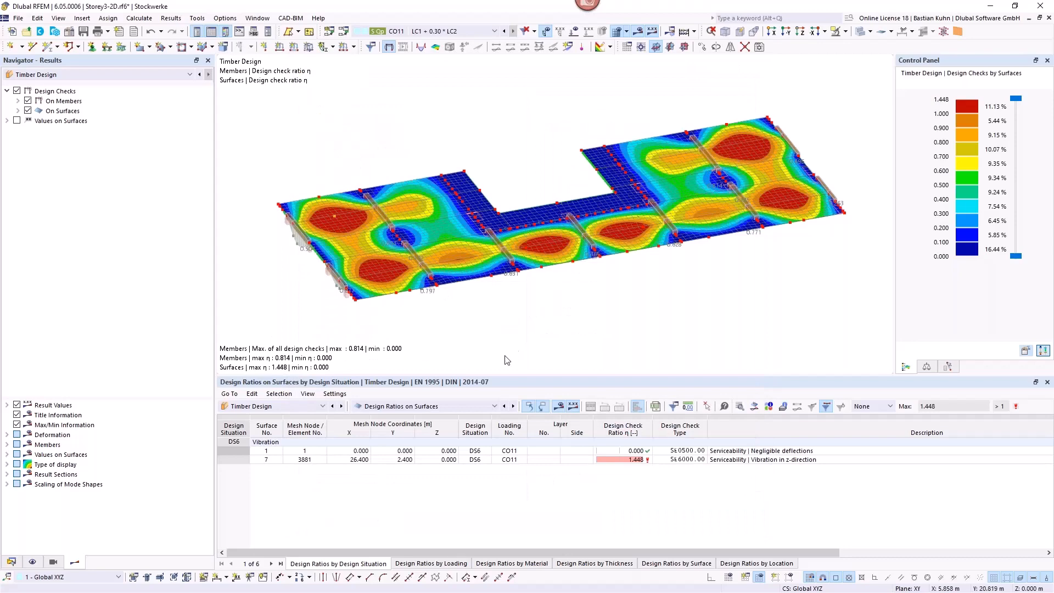
- Add two new load cases after the Live Load case in the load cases and combinations settings
click(11, 563)
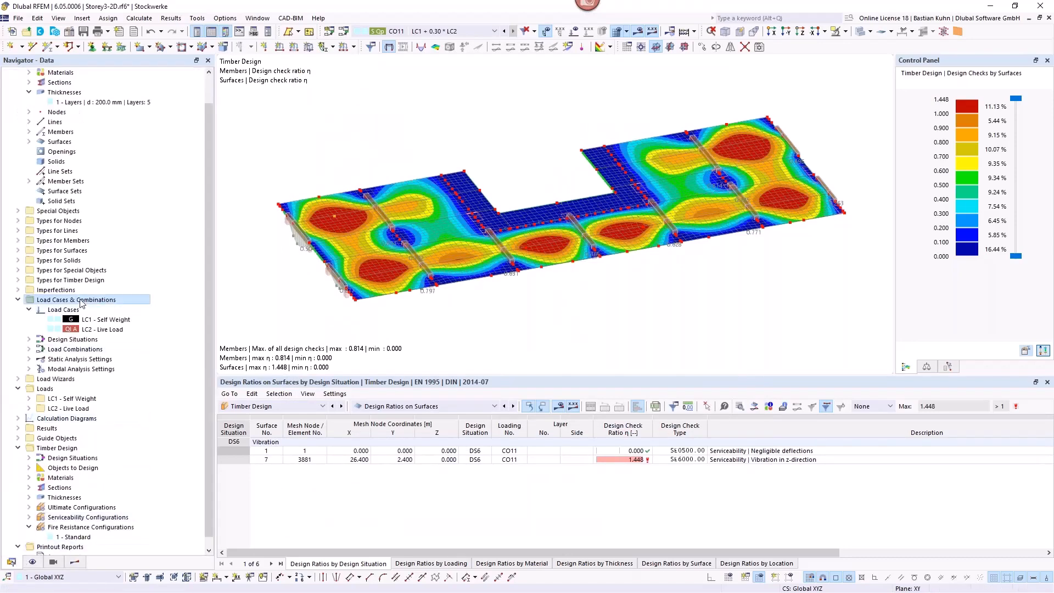
right_click(81, 304)
click(110, 305)
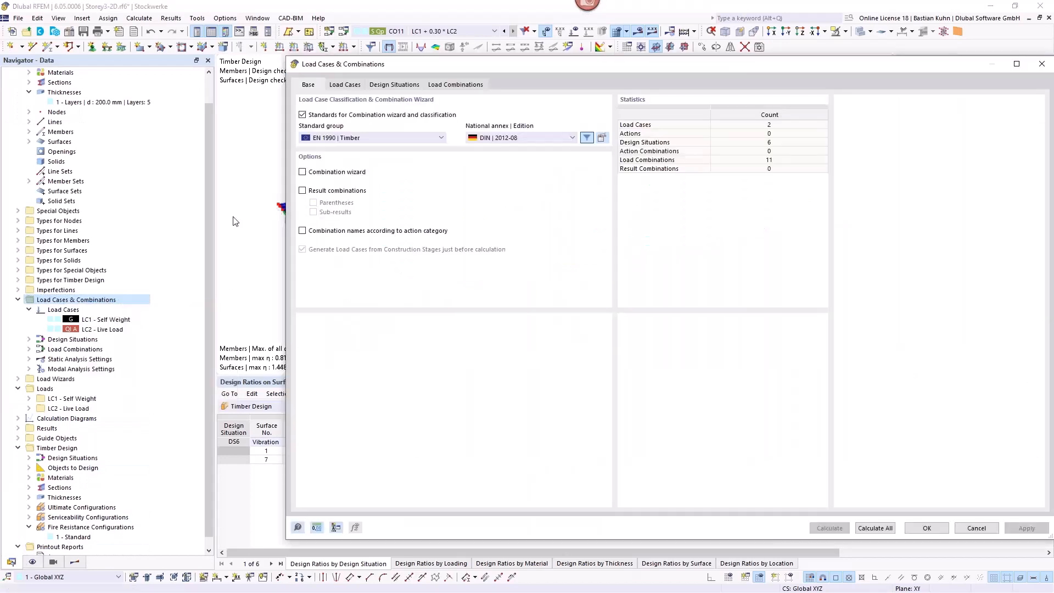
click(345, 85)
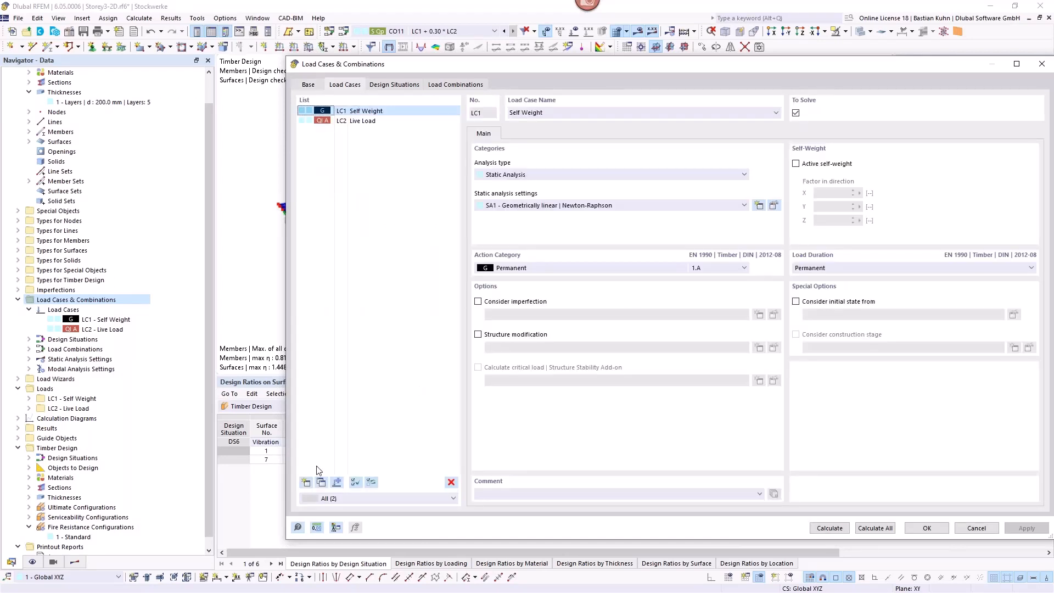
click(307, 482)
click(307, 482)
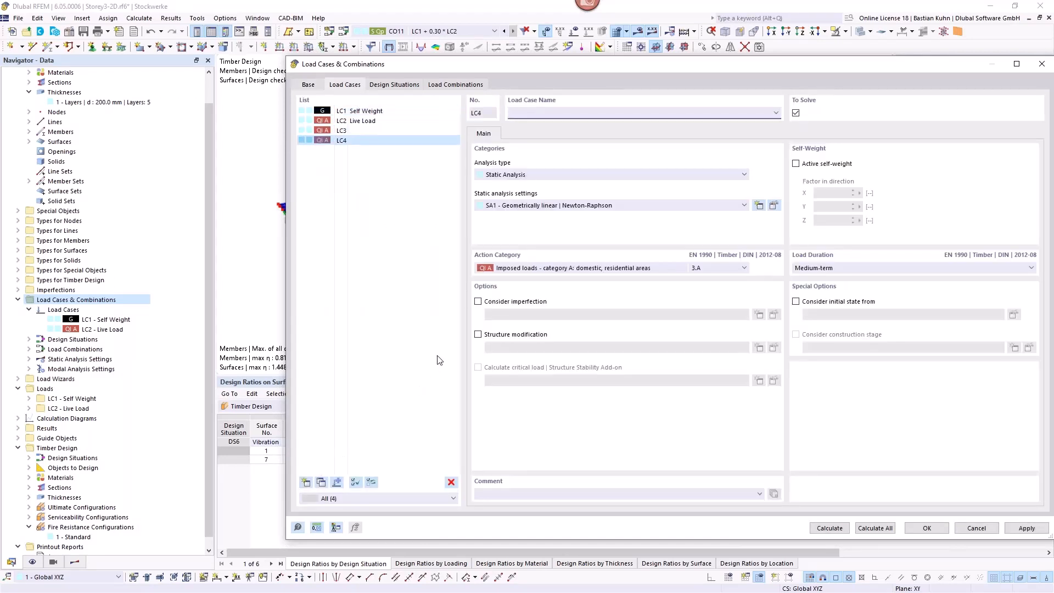
- Set the analysis type of load case LC3 to Modal Analysis
double_click(356, 132)
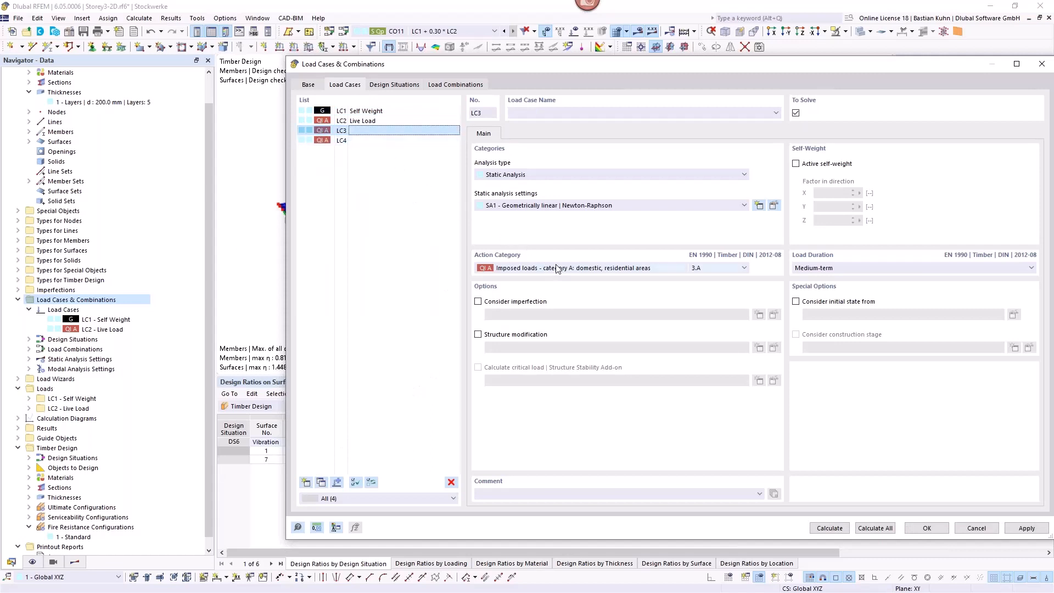
click(560, 177)
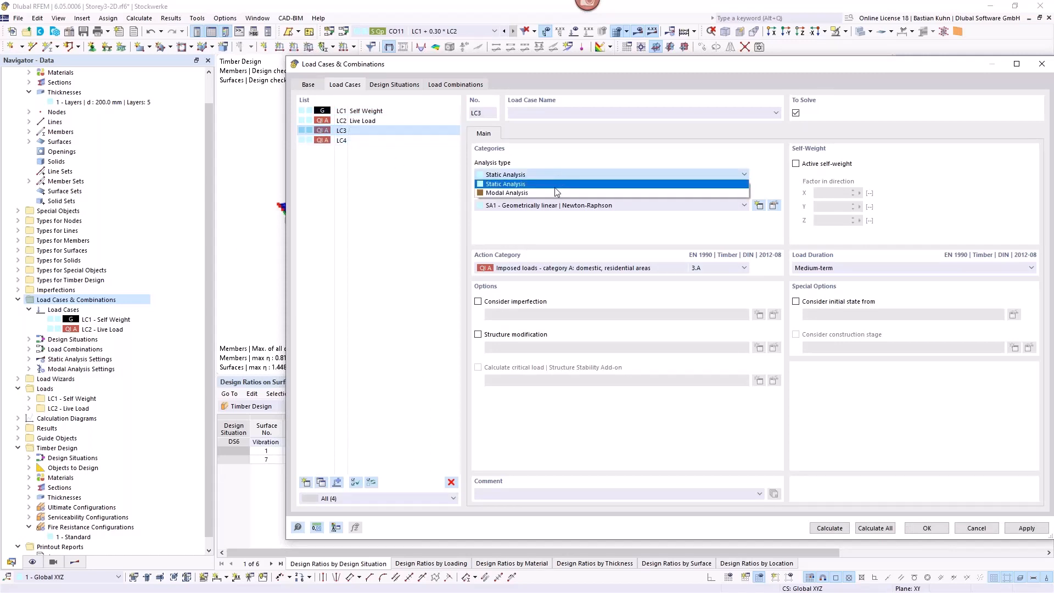
click(556, 193)
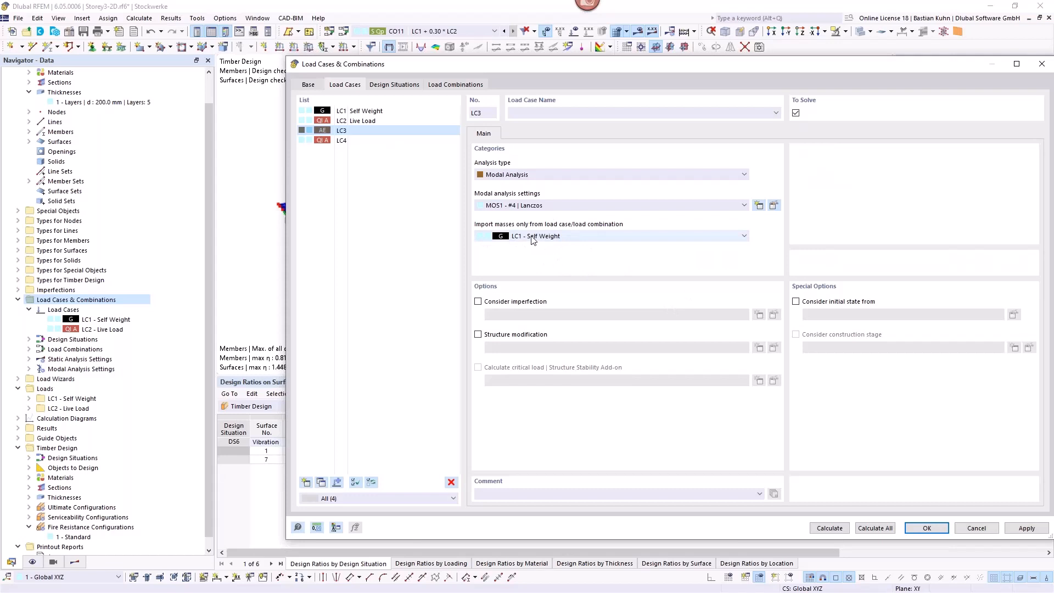
- Name load case LC4 Stiffness and accept the load case settings
click(342, 141)
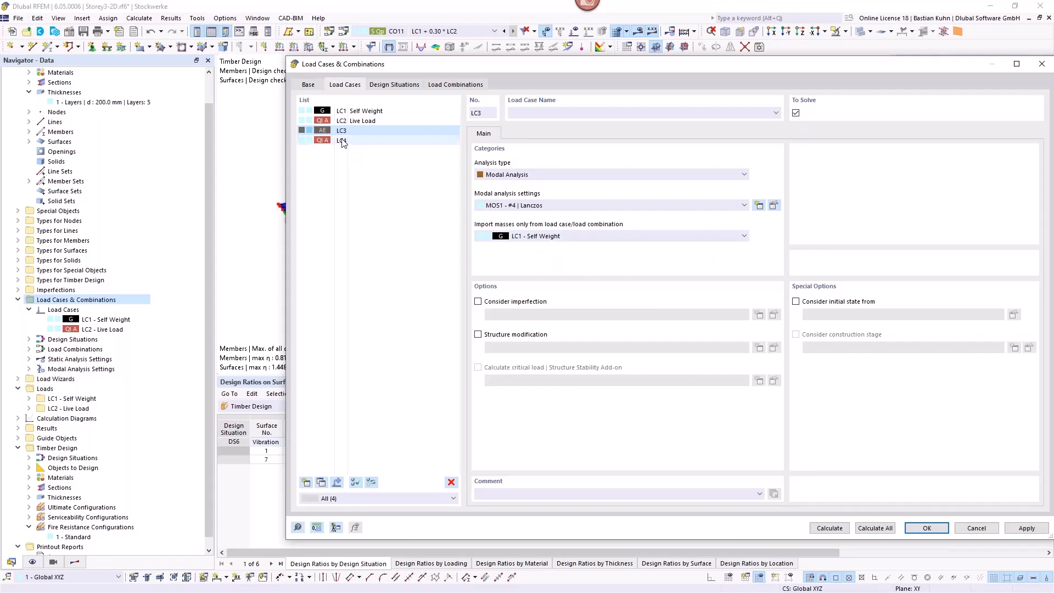
click(667, 113)
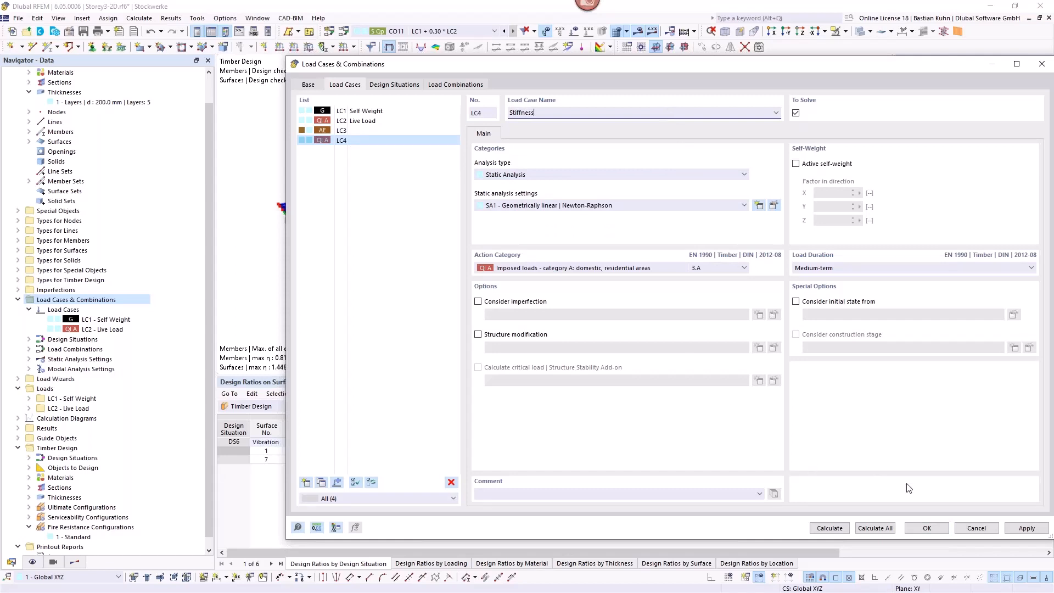
click(924, 528)
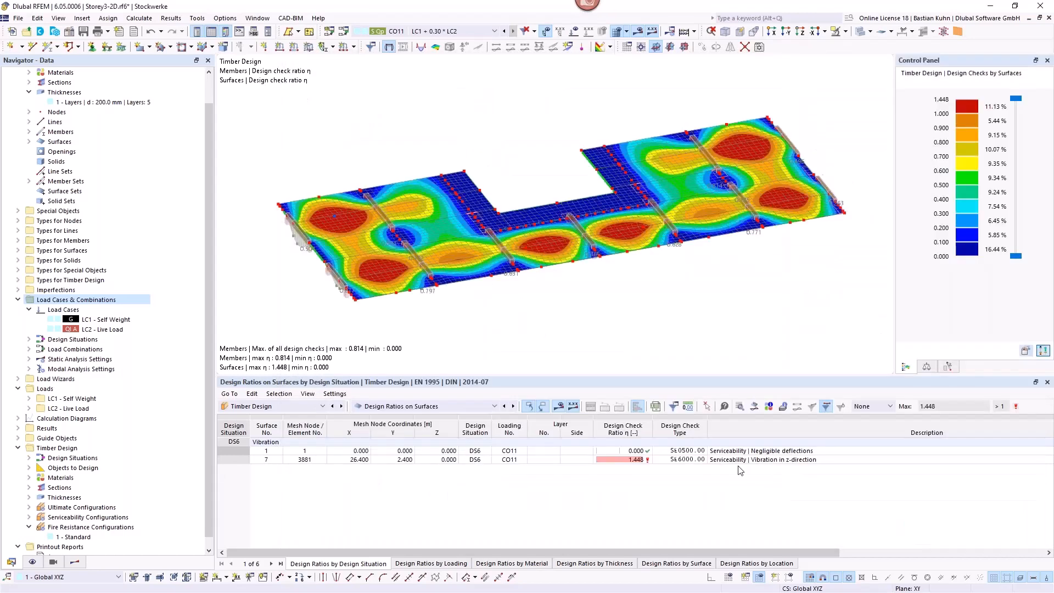
- Switch the results to static analysis, make load case LC3 current and calculate its modal analysis results
click(304, 407)
click(296, 477)
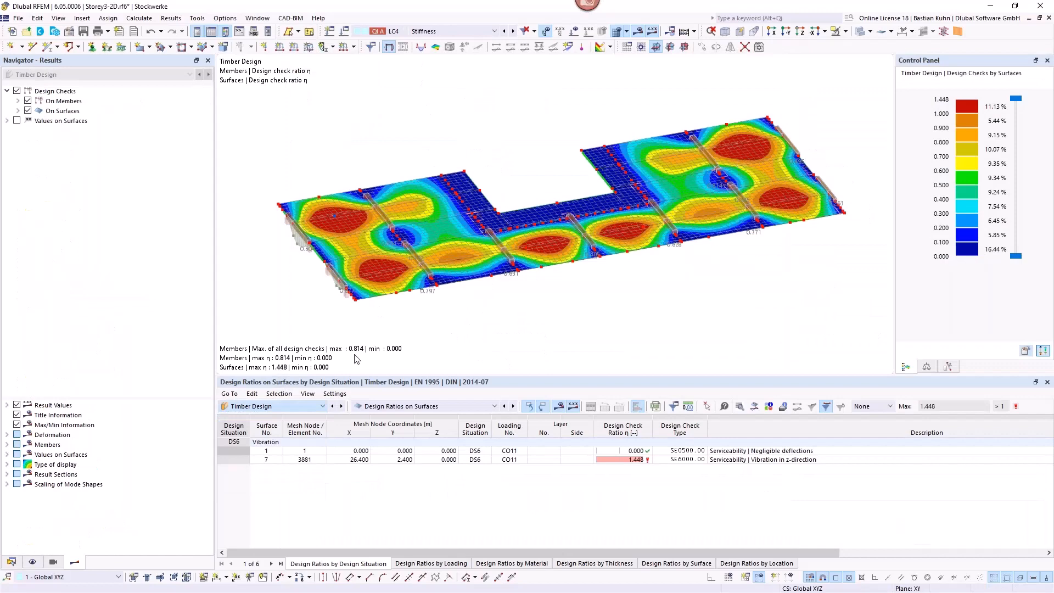
click(459, 30)
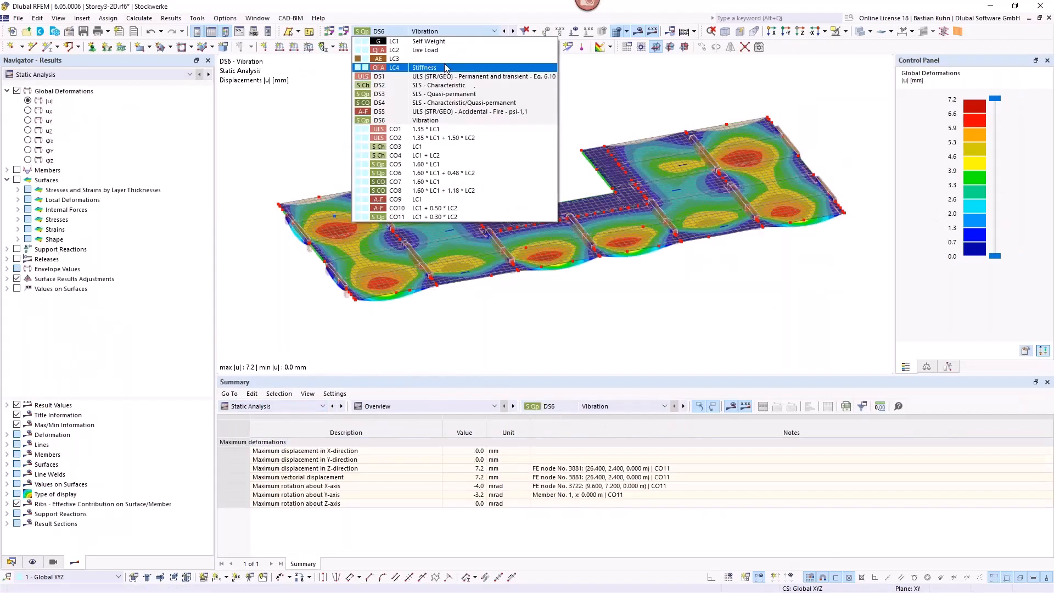
click(446, 59)
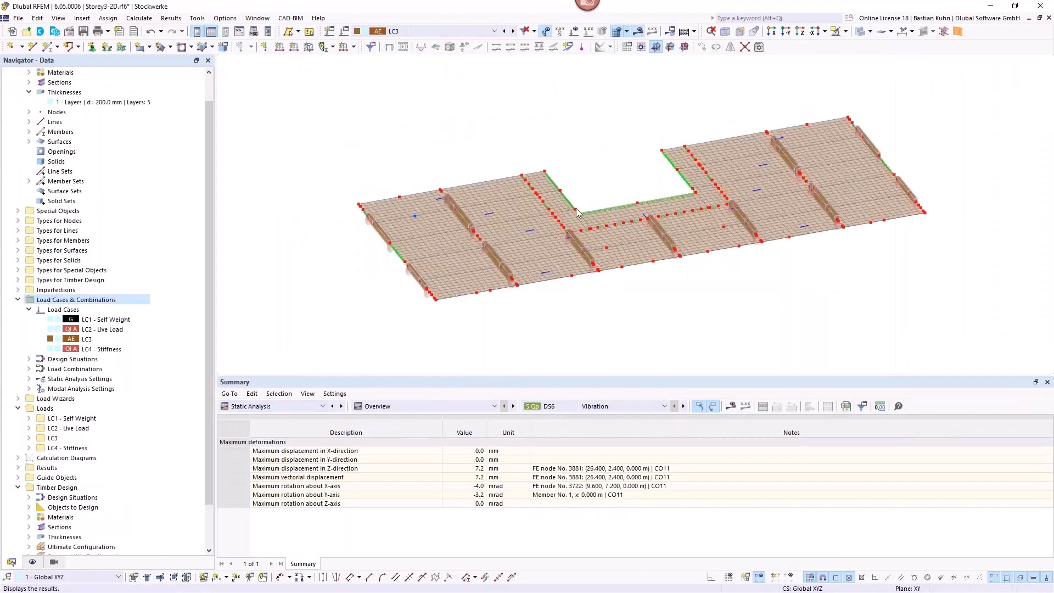
click(637, 32)
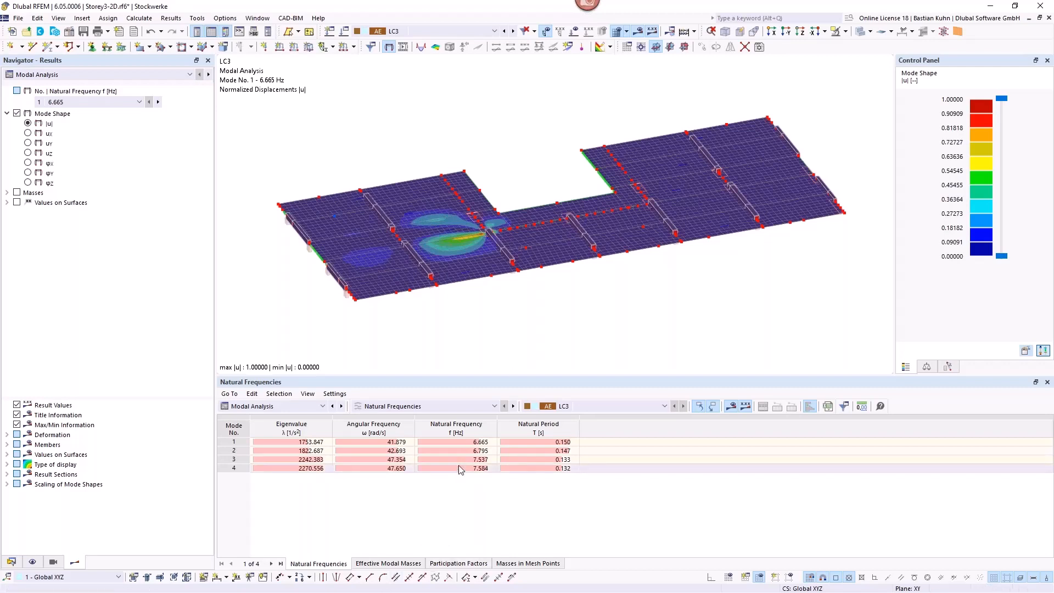
- Examine the natural frequency and natural period of the first mode in the LC3 results table
click(461, 442)
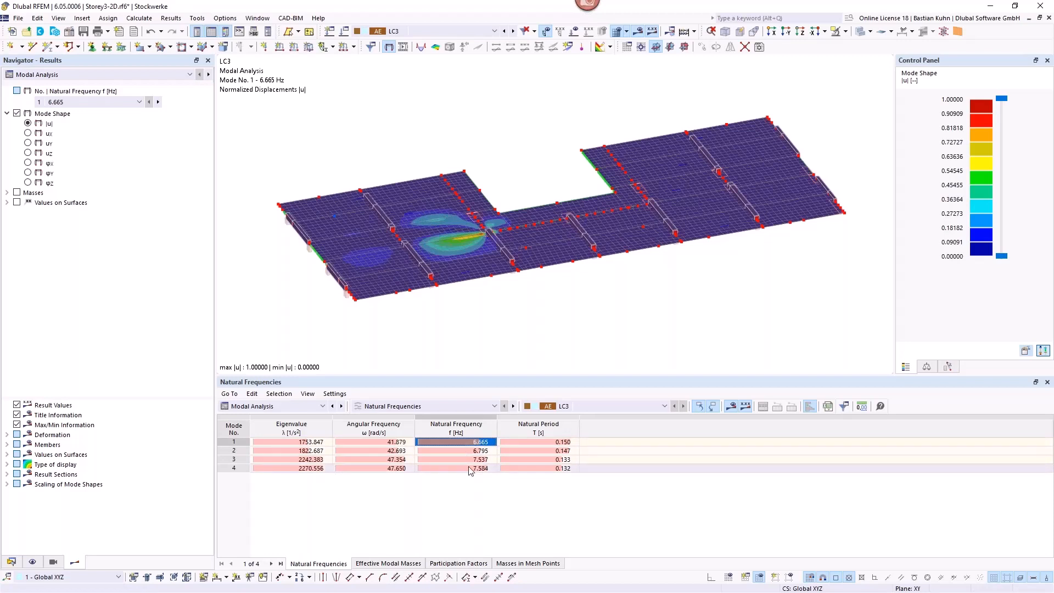
click(517, 442)
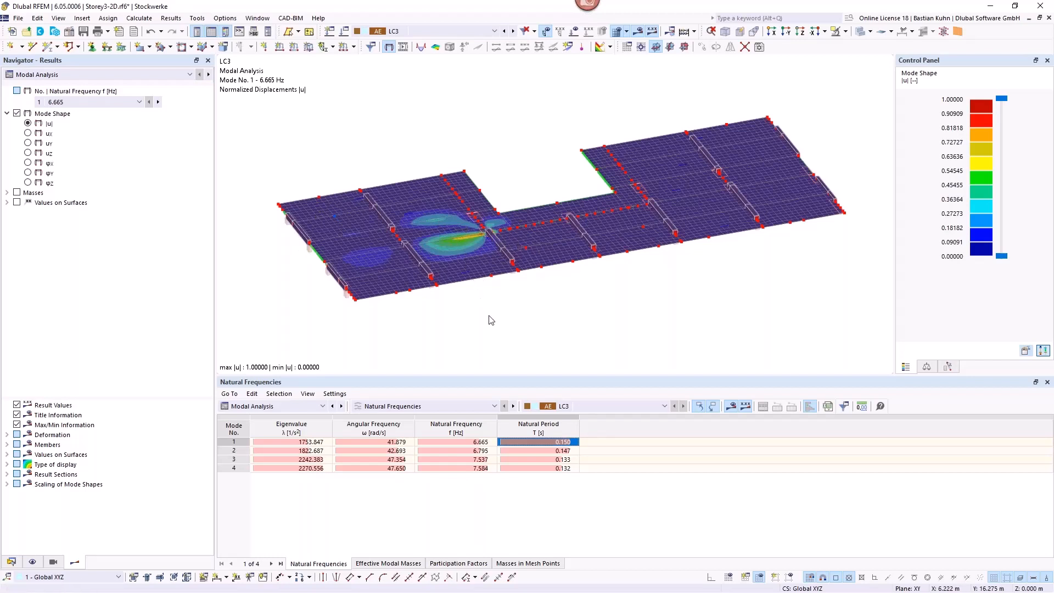
click(465, 442)
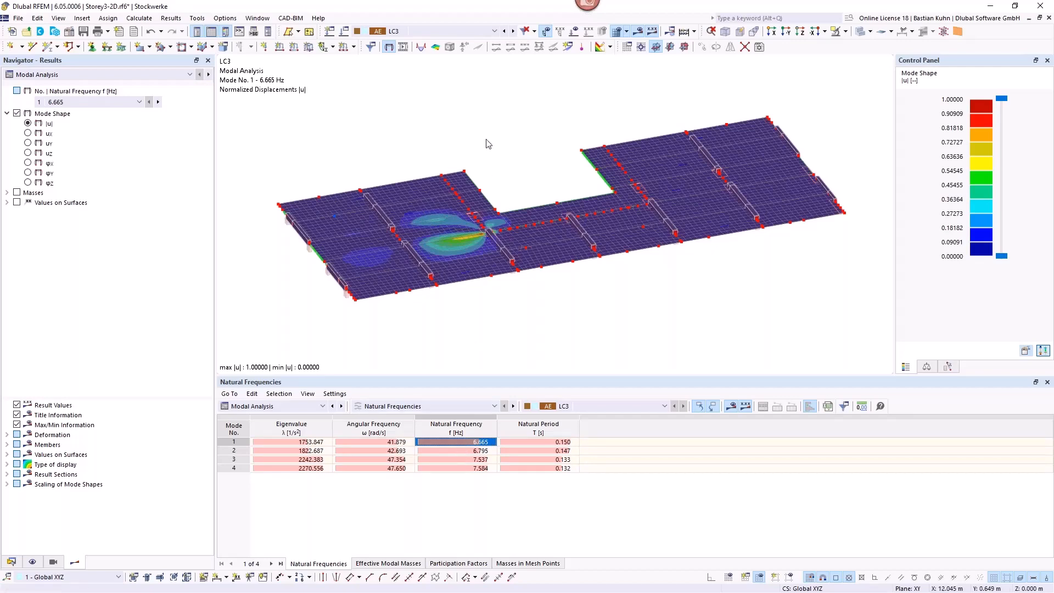
- Make load case LC4 Stiffness current and apply a 2 kN nodal force in Z to node 442 inside the corner slab field
click(513, 33)
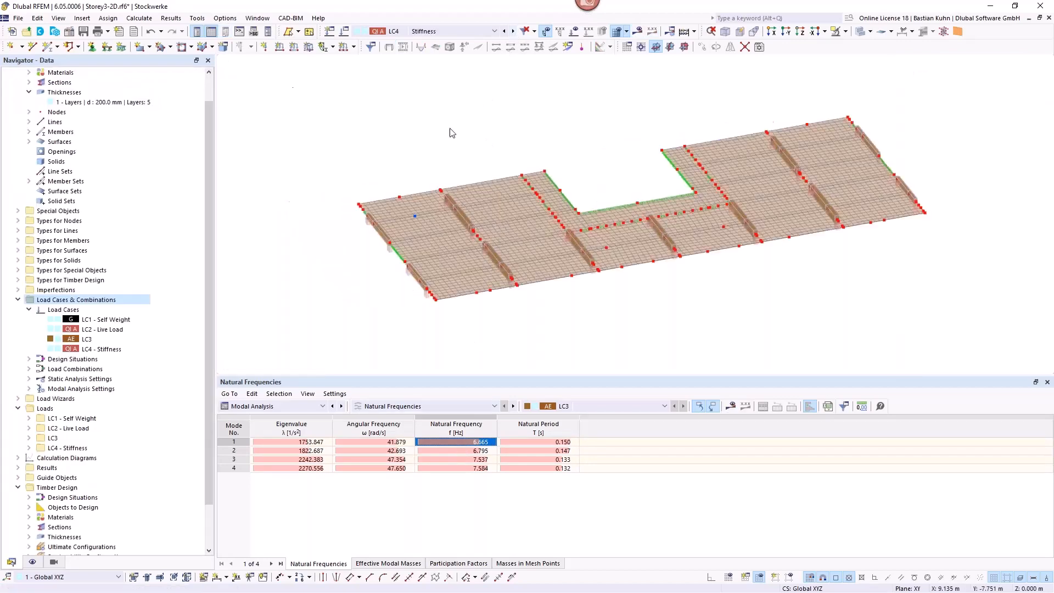
ctrl+middle_drag(513, 167, 405, 158)
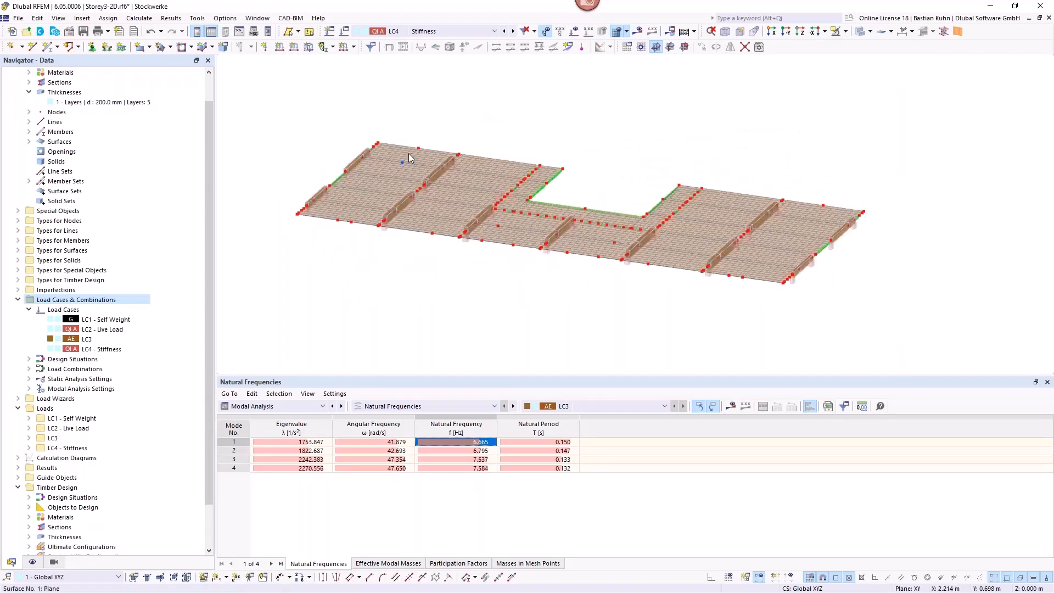
click(264, 46)
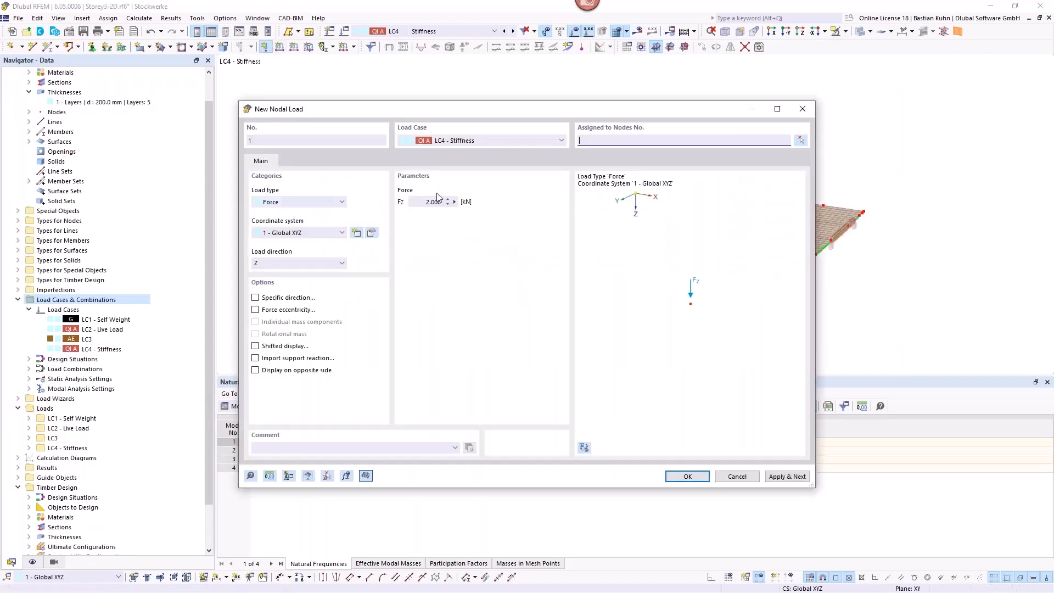
click(422, 201)
click(688, 476)
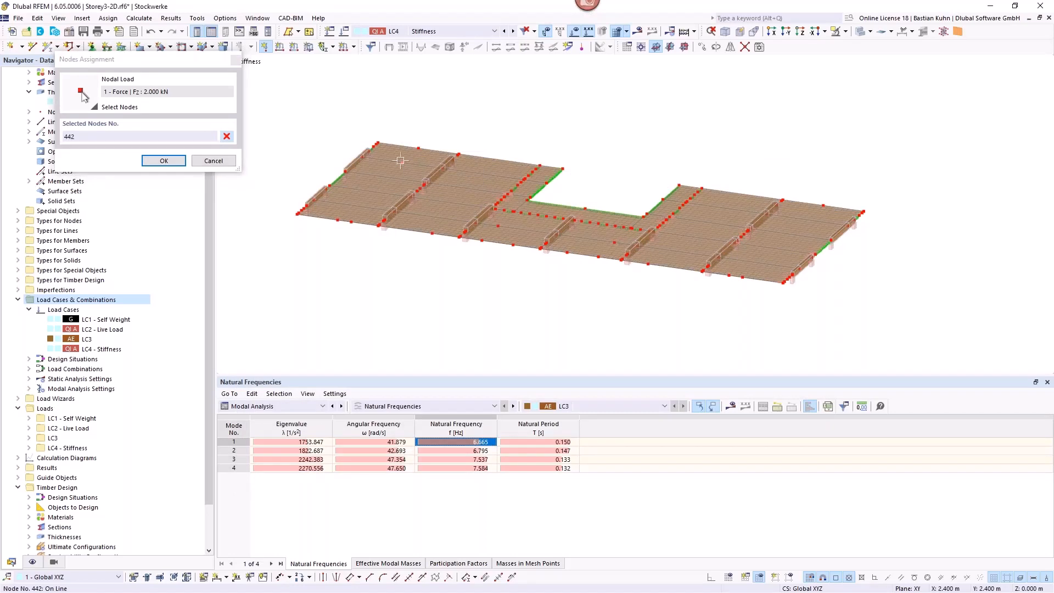
click(164, 161)
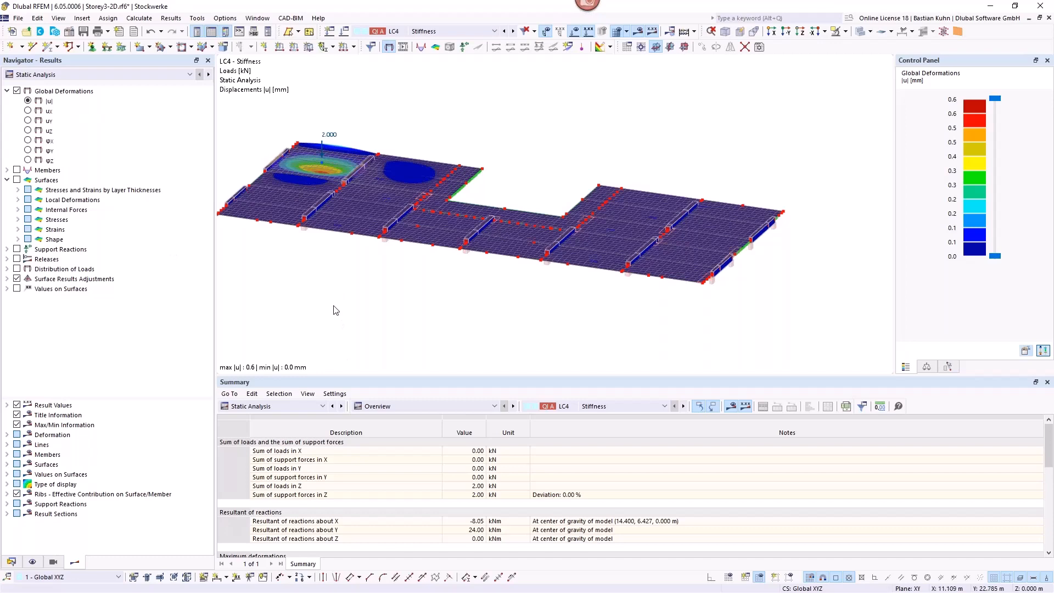
- Examine the slab's global deformations around the nodal load in load case LC4 Stiffness
middle_drag(336, 311, 483, 302)
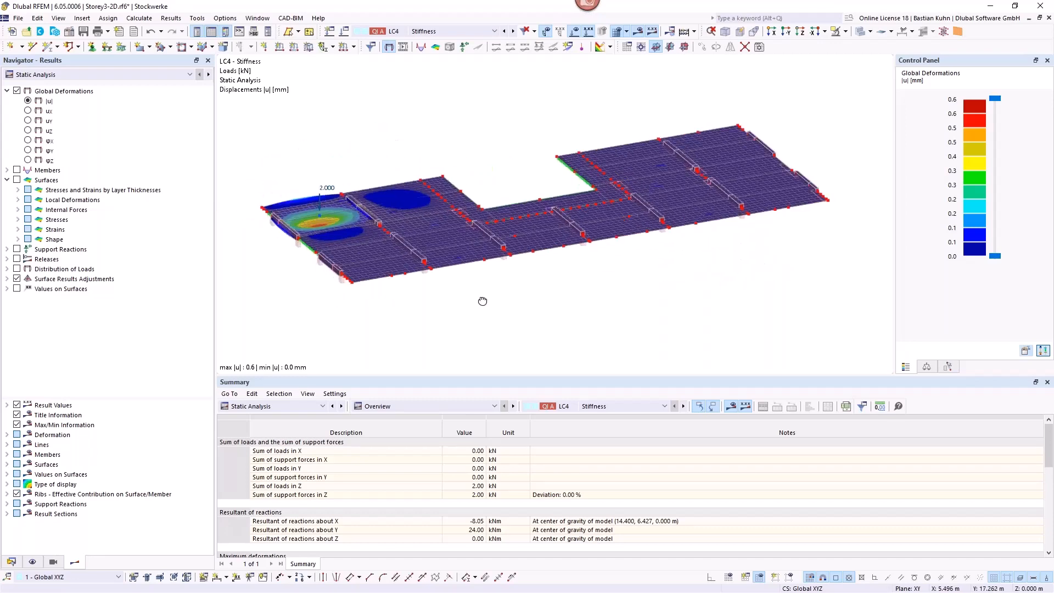
scroll(477, 283, up, 1)
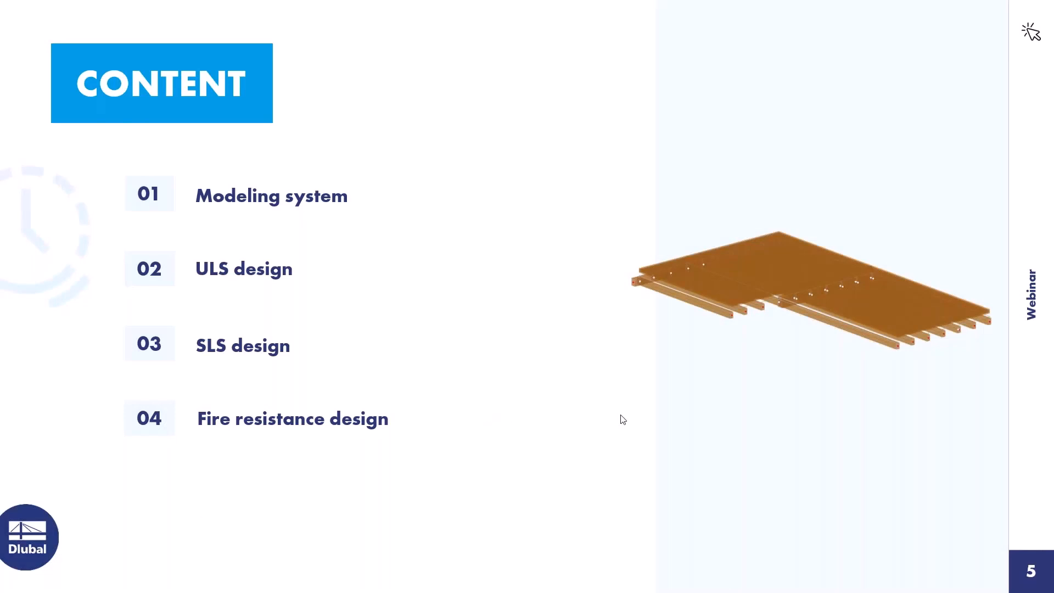
click(540, 438)
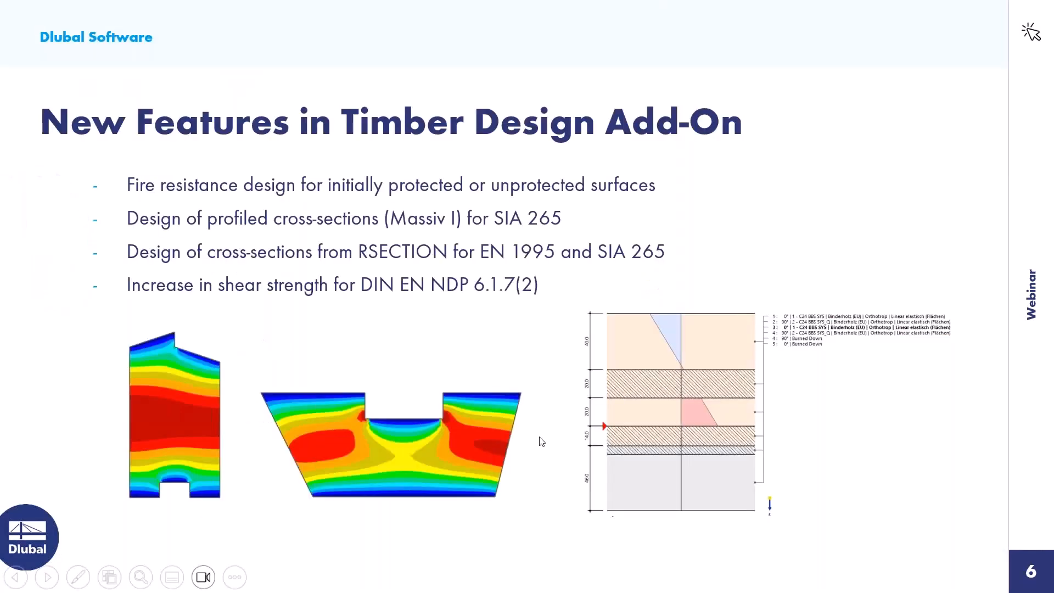